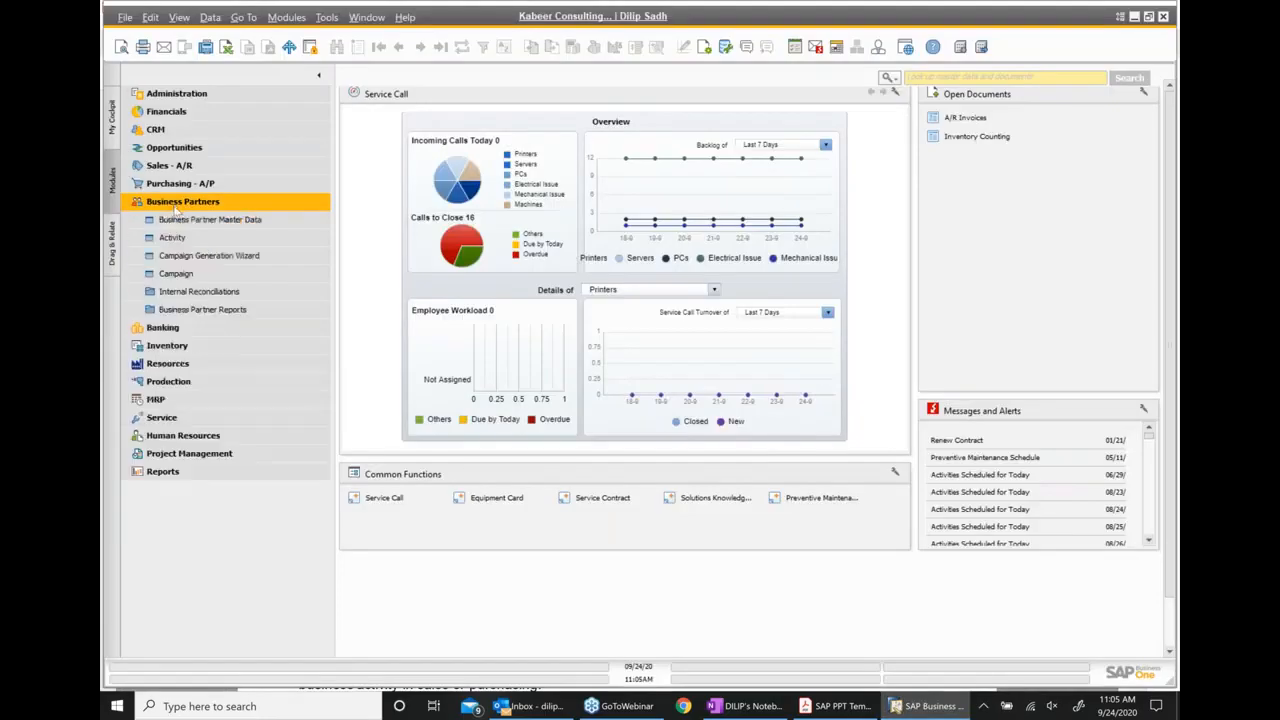
List all business partners in Business Partner Master Data with the wildcard * and open the Microchips customer record
click(206, 222)
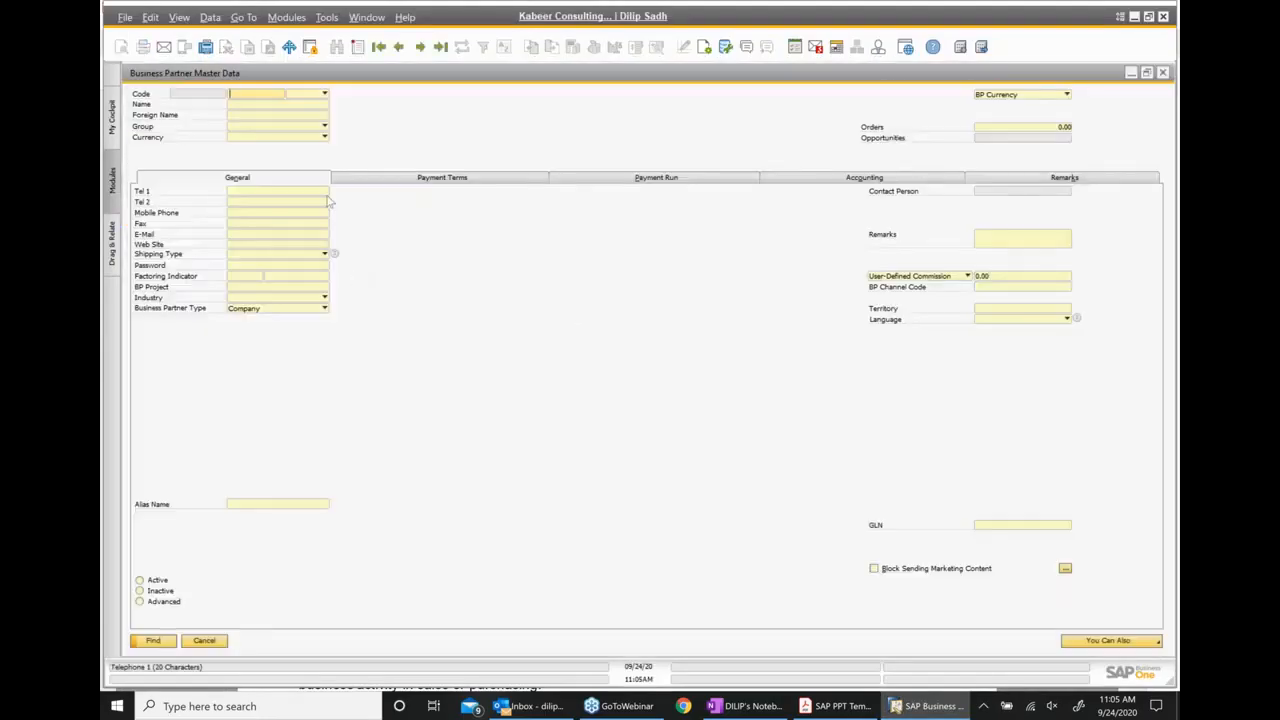
text(*)
click(153, 640)
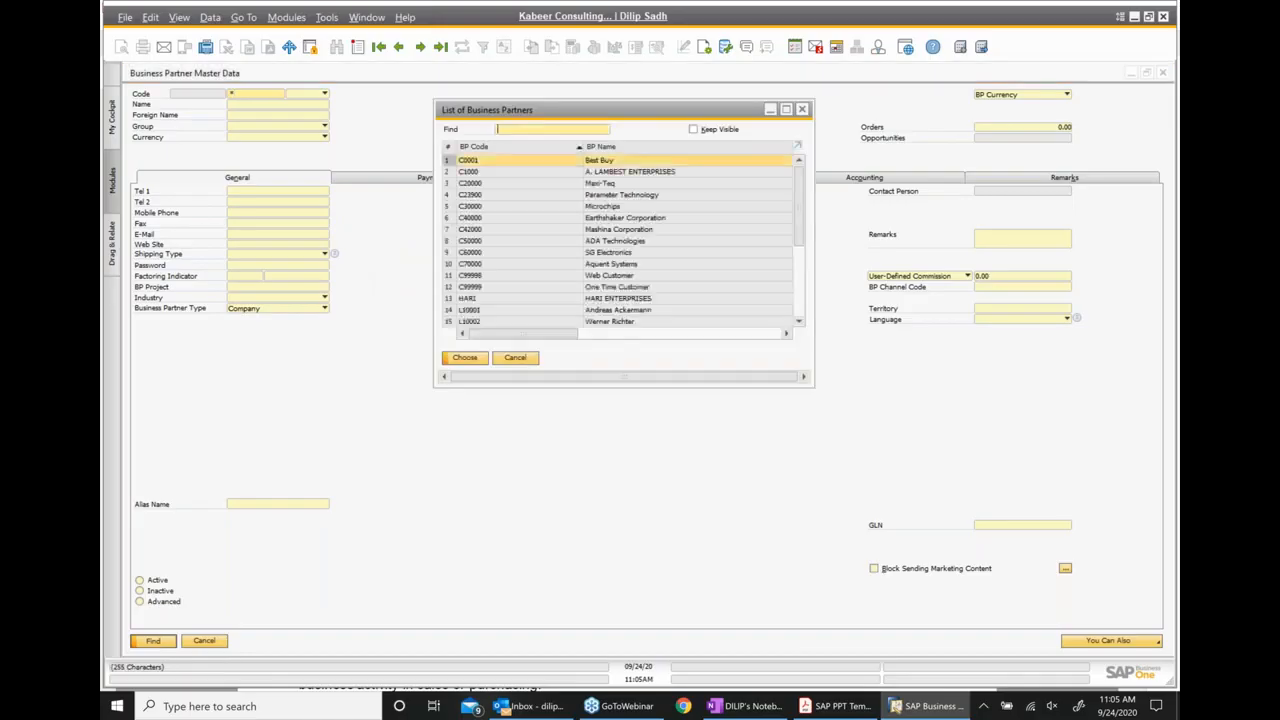
click(607, 209)
double_click(607, 208)
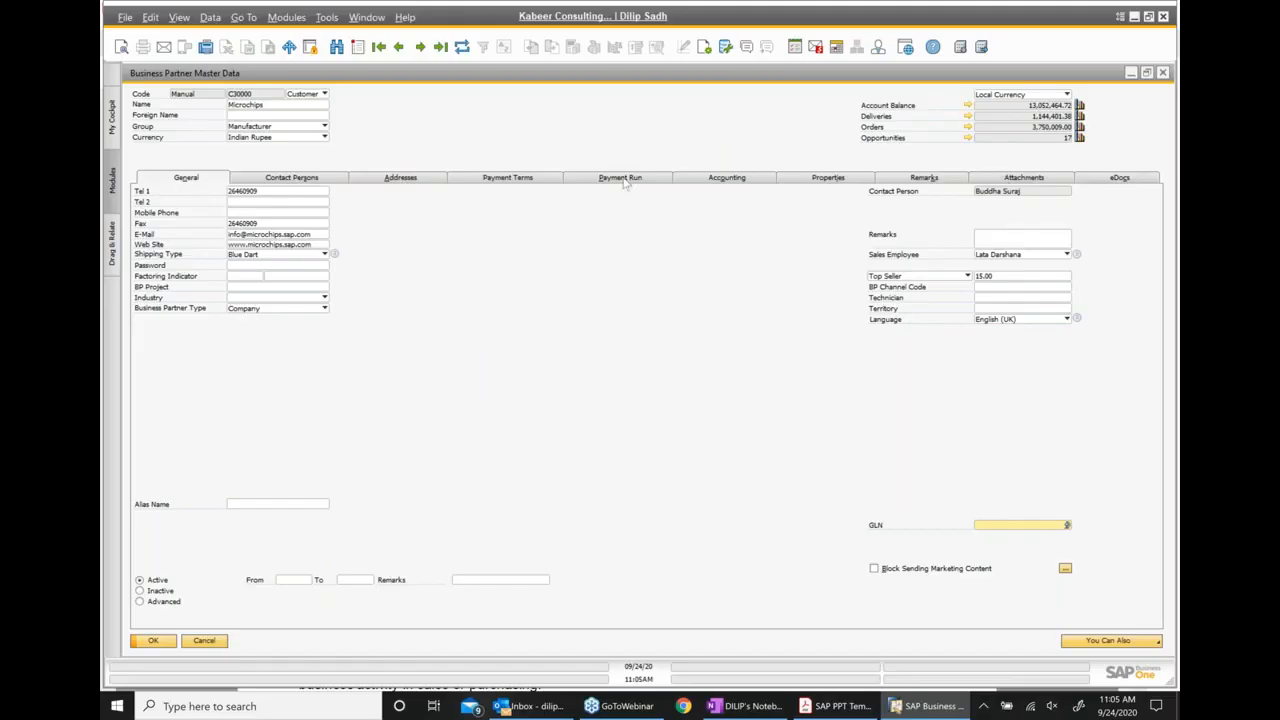
Examine the available payment terms for Microchips and the setup details behind the Net-60 term
click(522, 178)
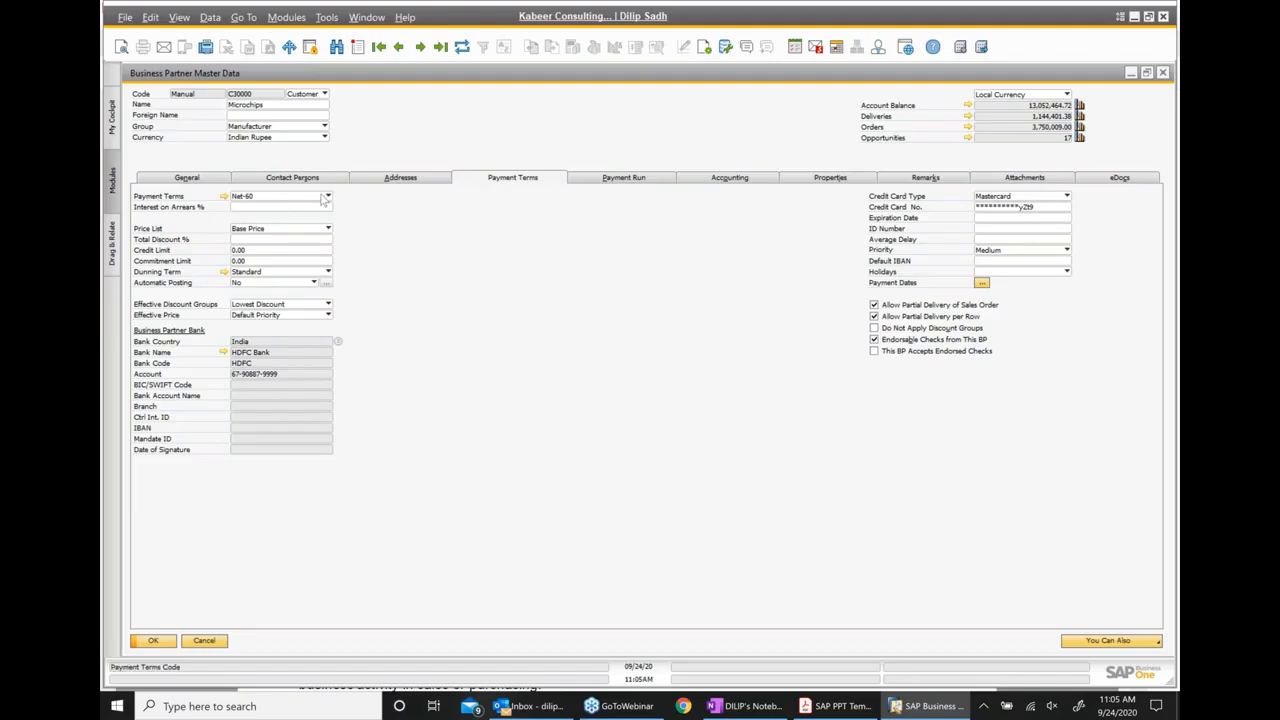
click(326, 197)
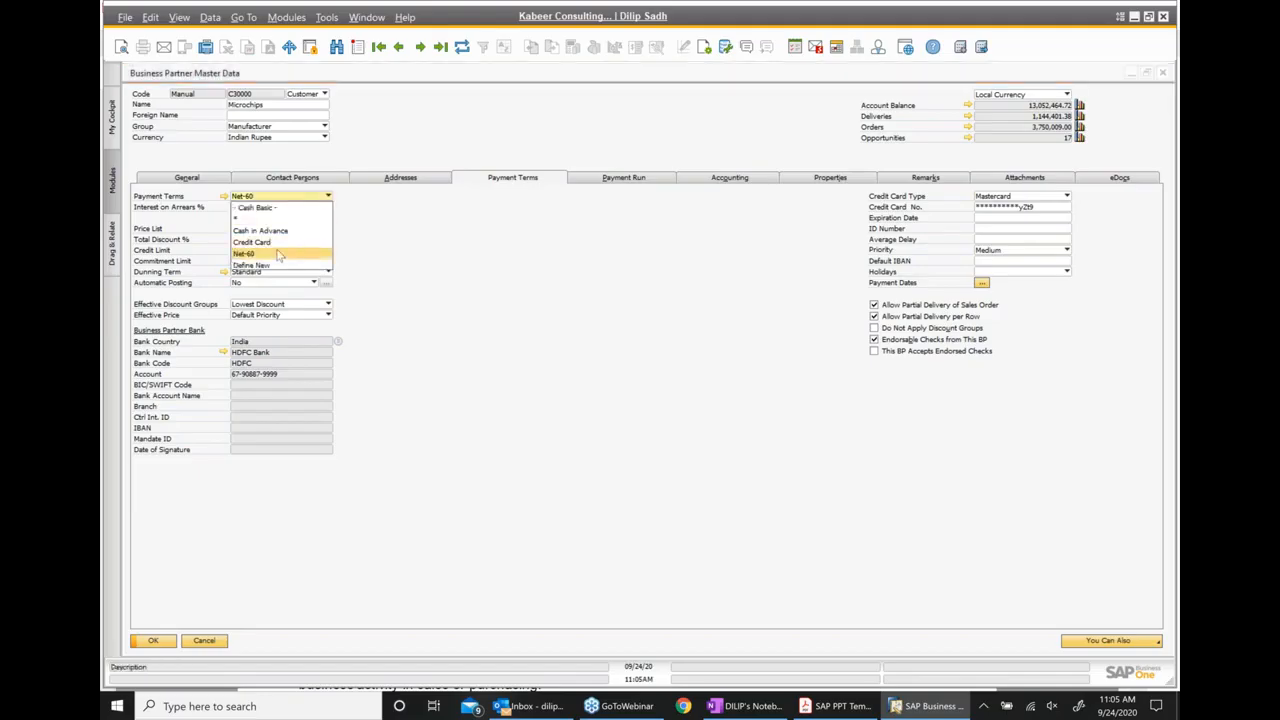
click(507, 266)
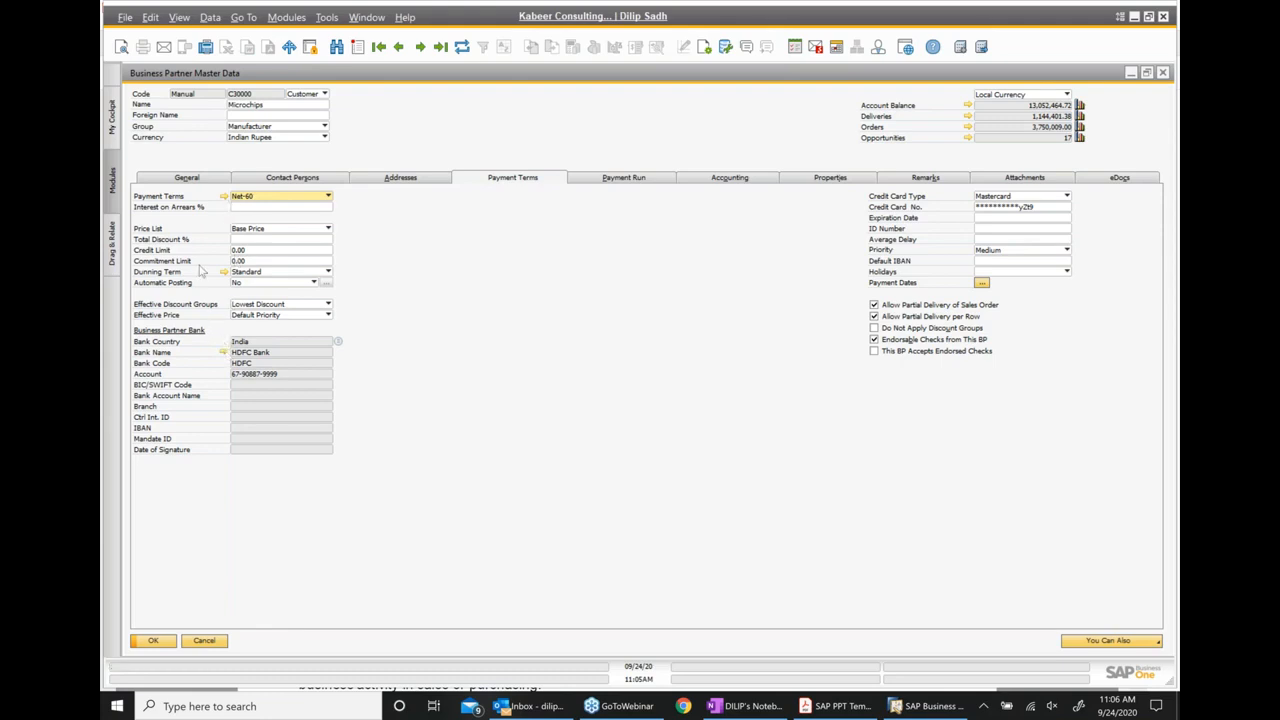
click(224, 197)
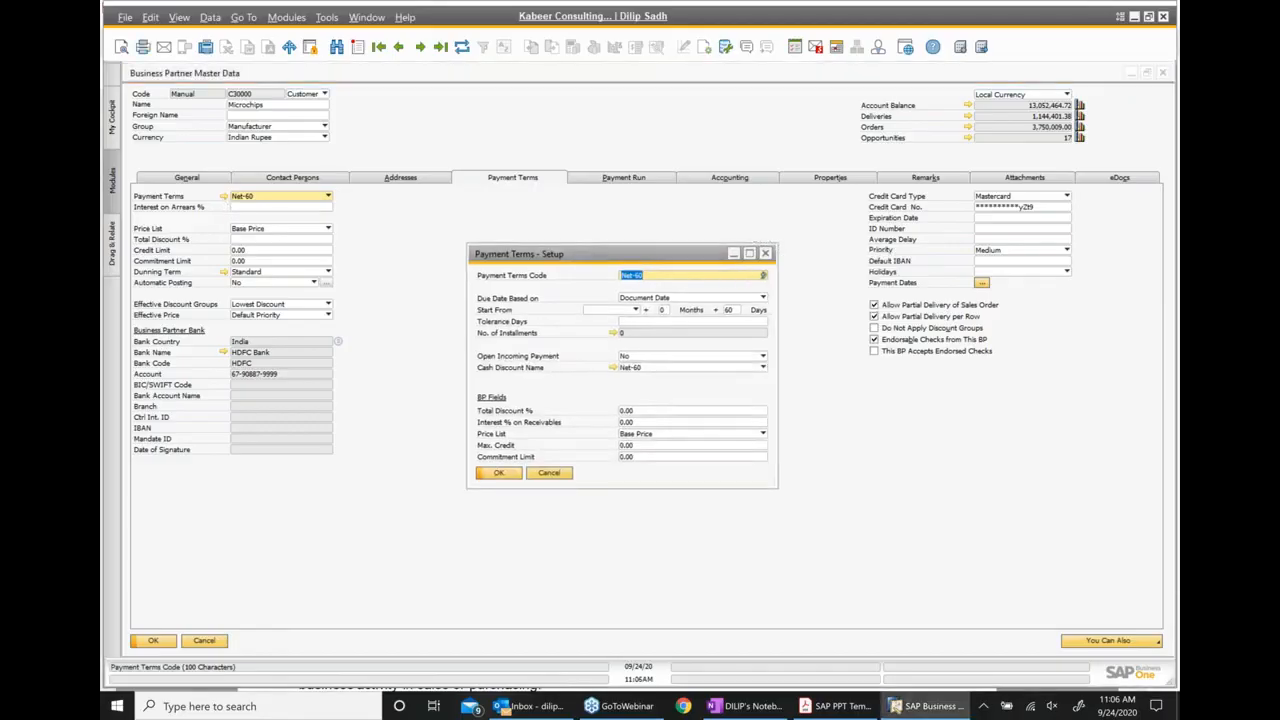
click(765, 253)
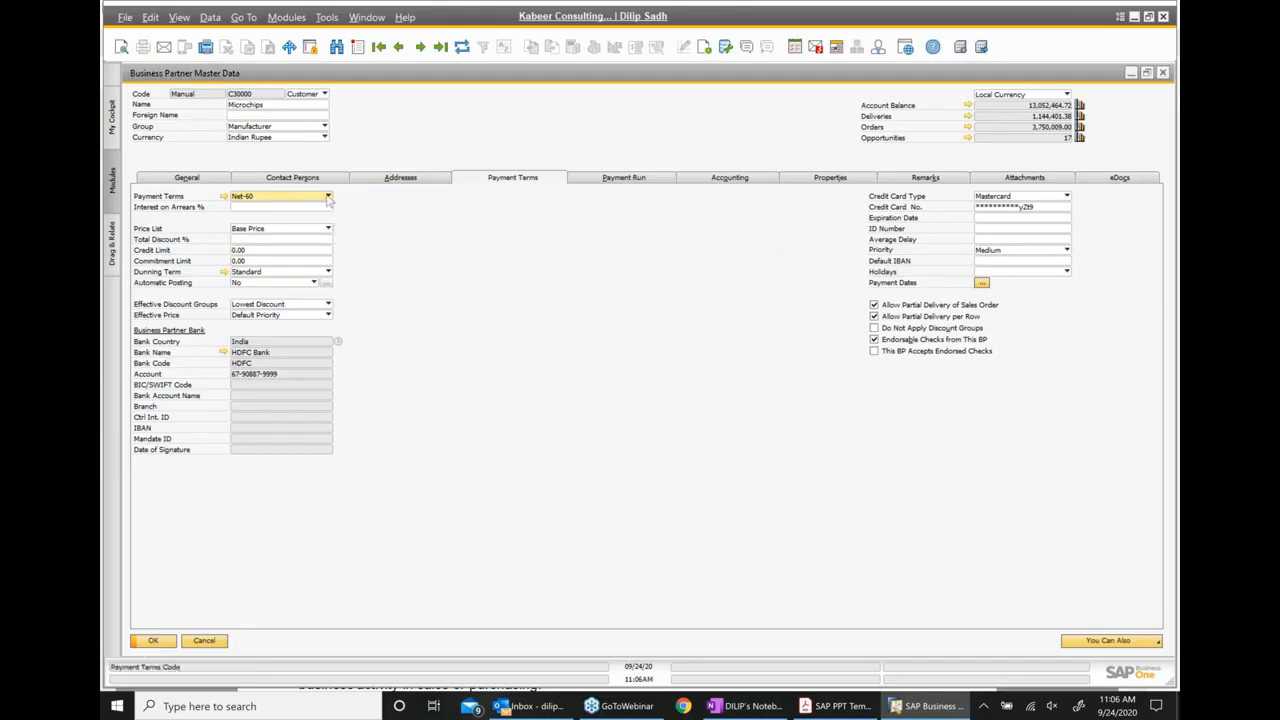
click(328, 196)
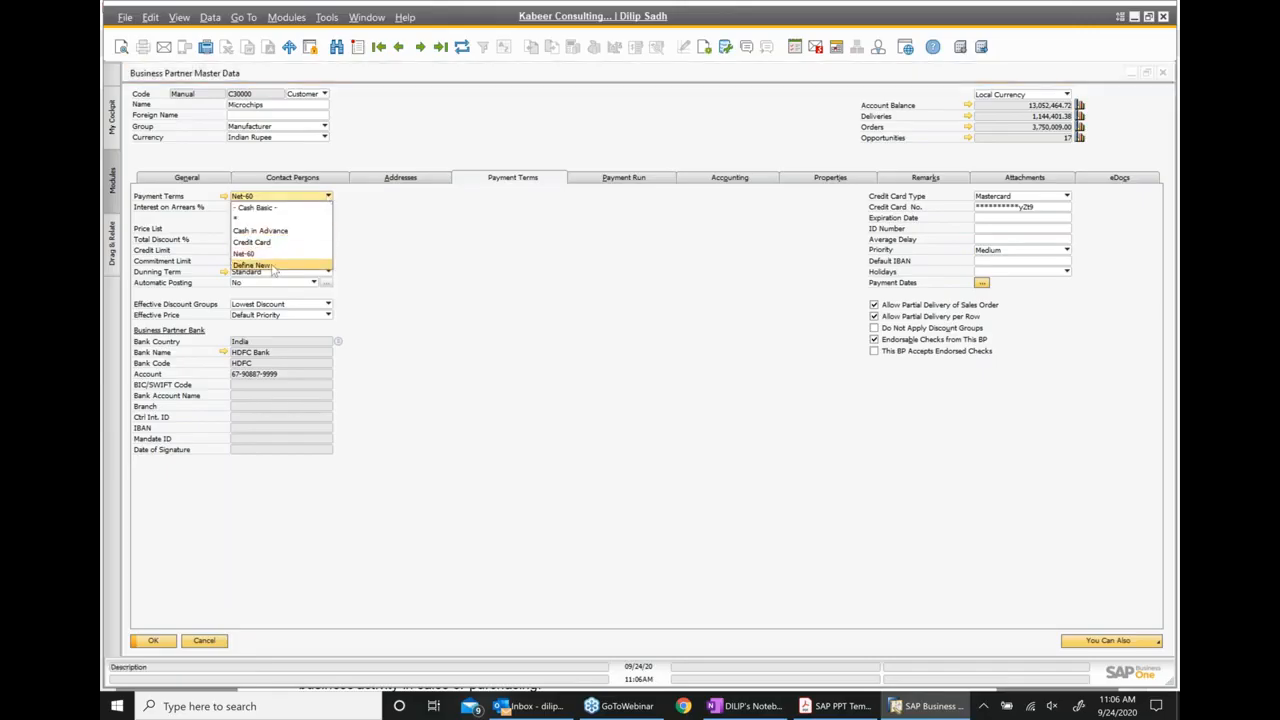
click(497, 295)
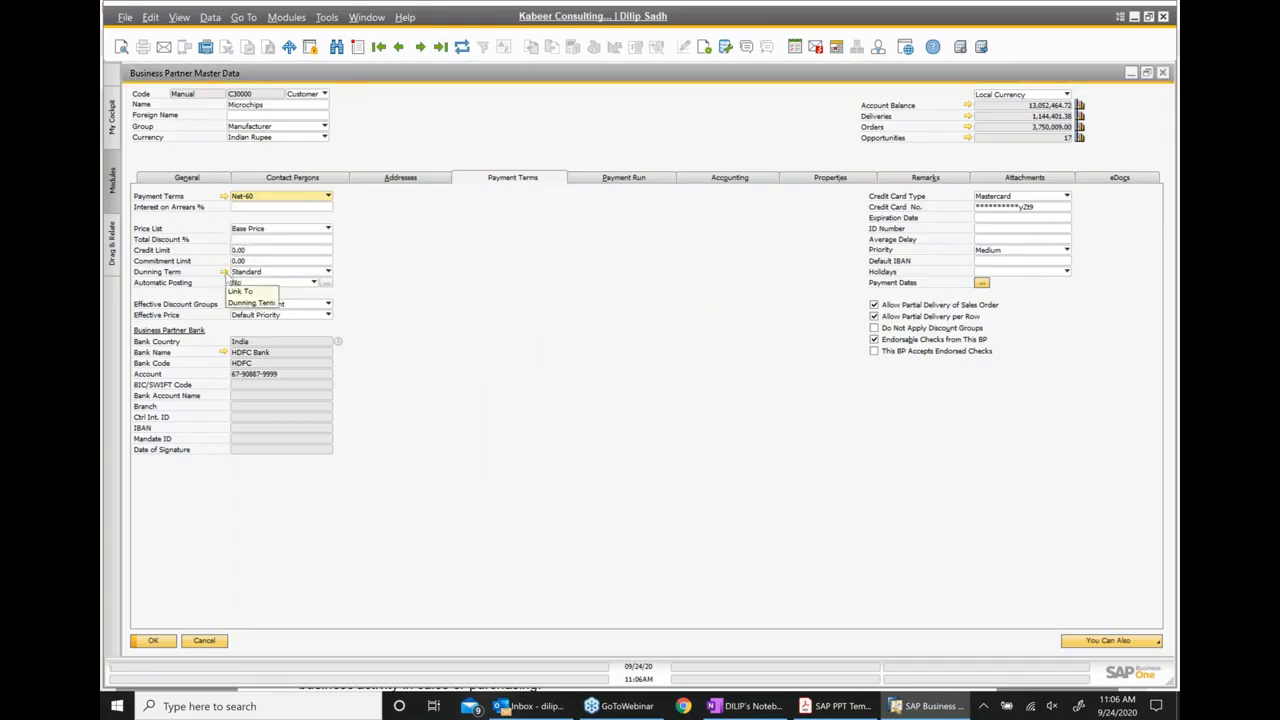
Inspect the setup of the Standard dunning term and the bank setup linked to the customer's house bank
click(225, 273)
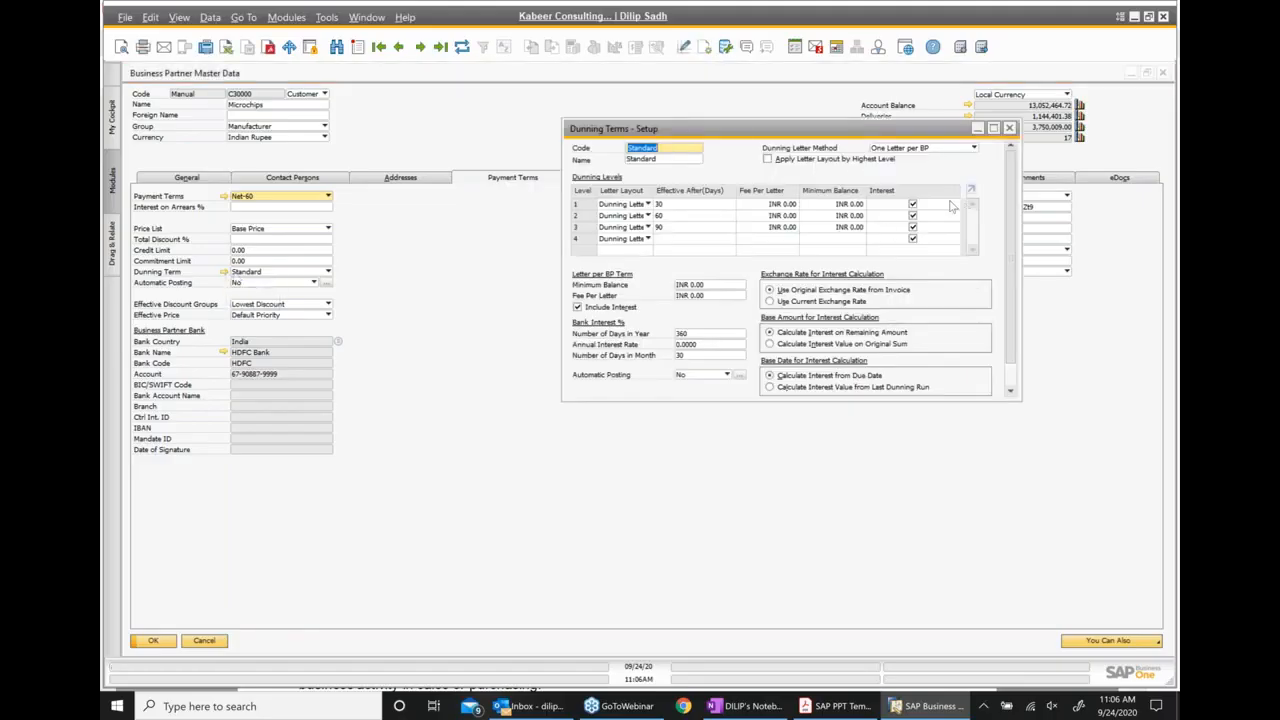
click(1009, 128)
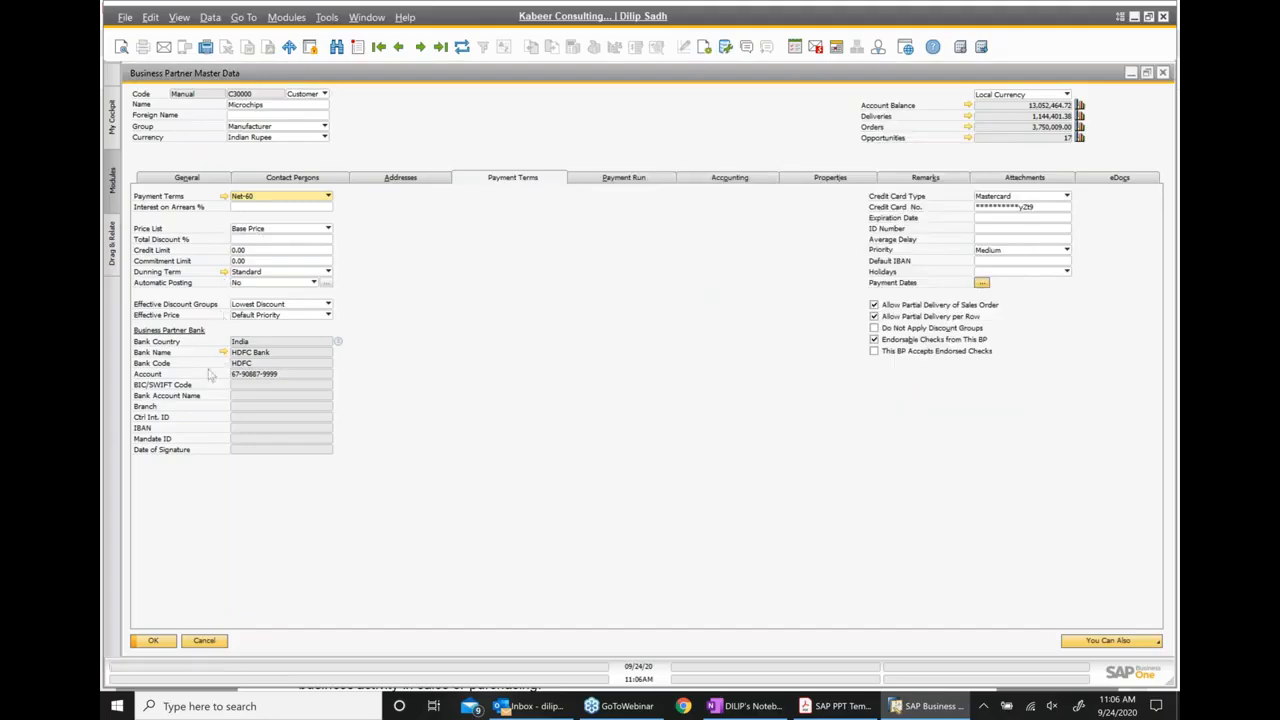
click(624, 180)
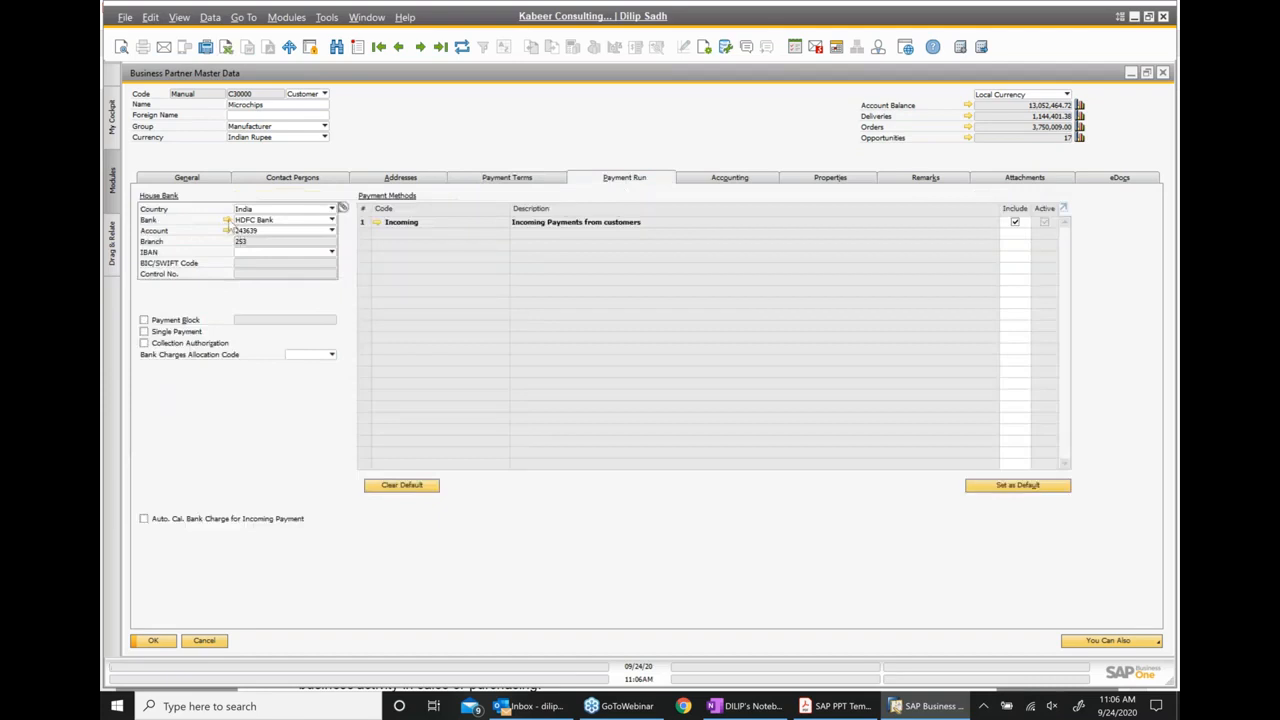
click(228, 221)
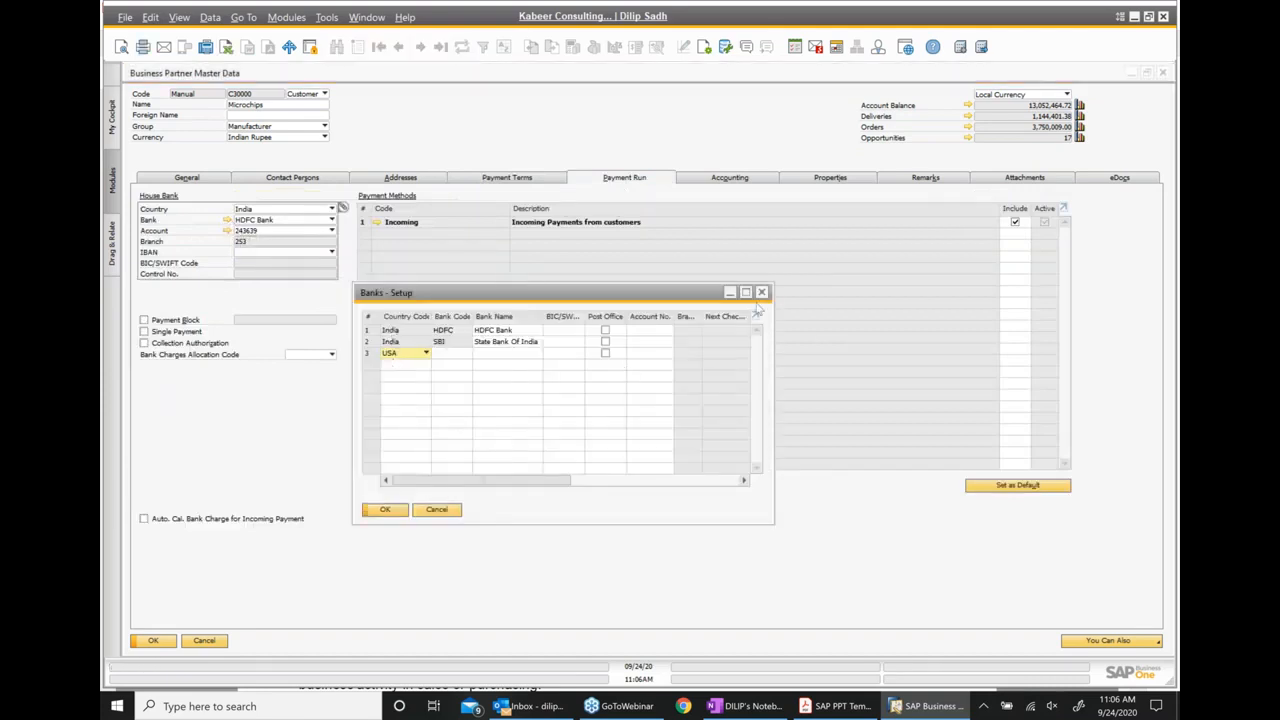
click(752, 194)
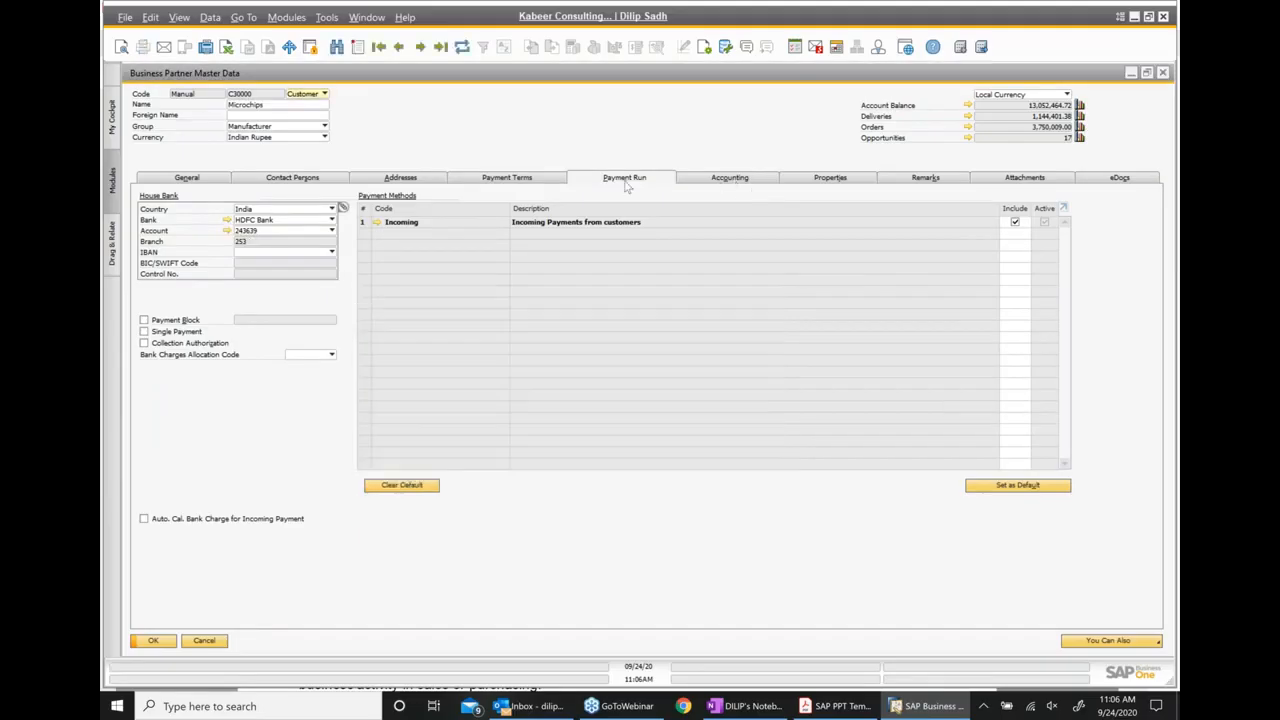
Review the customer's accounting and general data, and close the business partner record
click(735, 182)
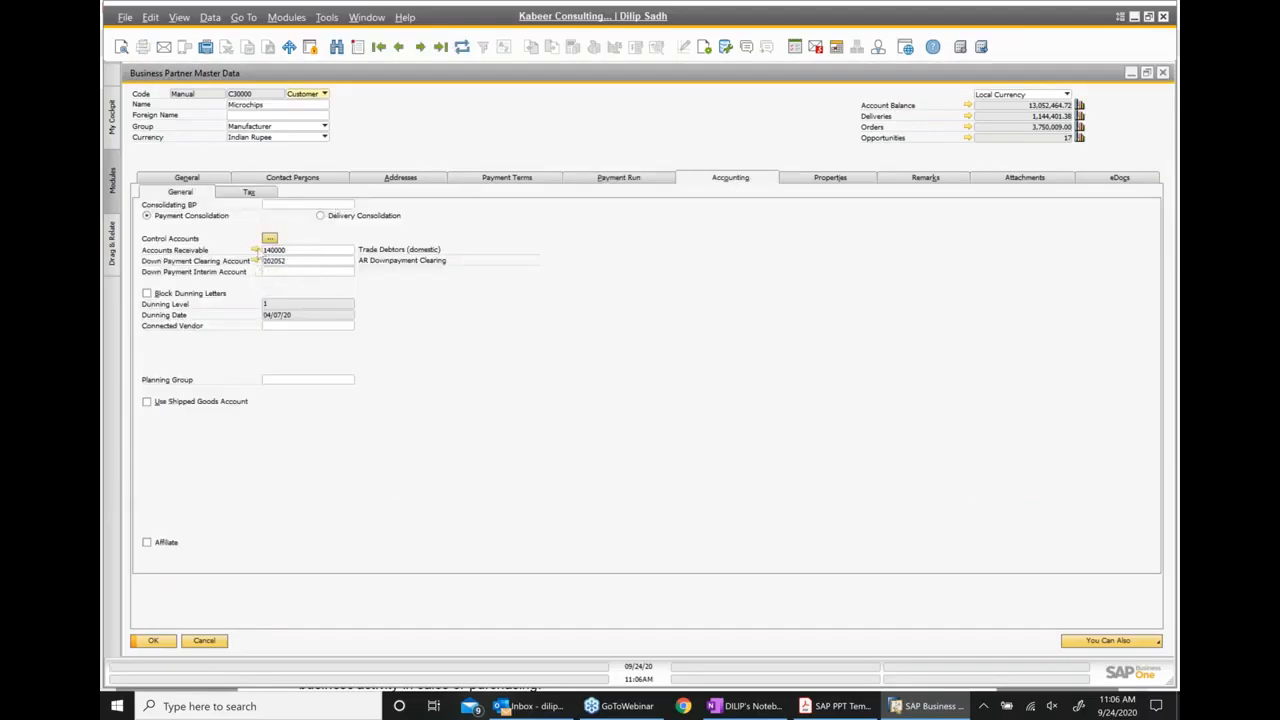
click(202, 180)
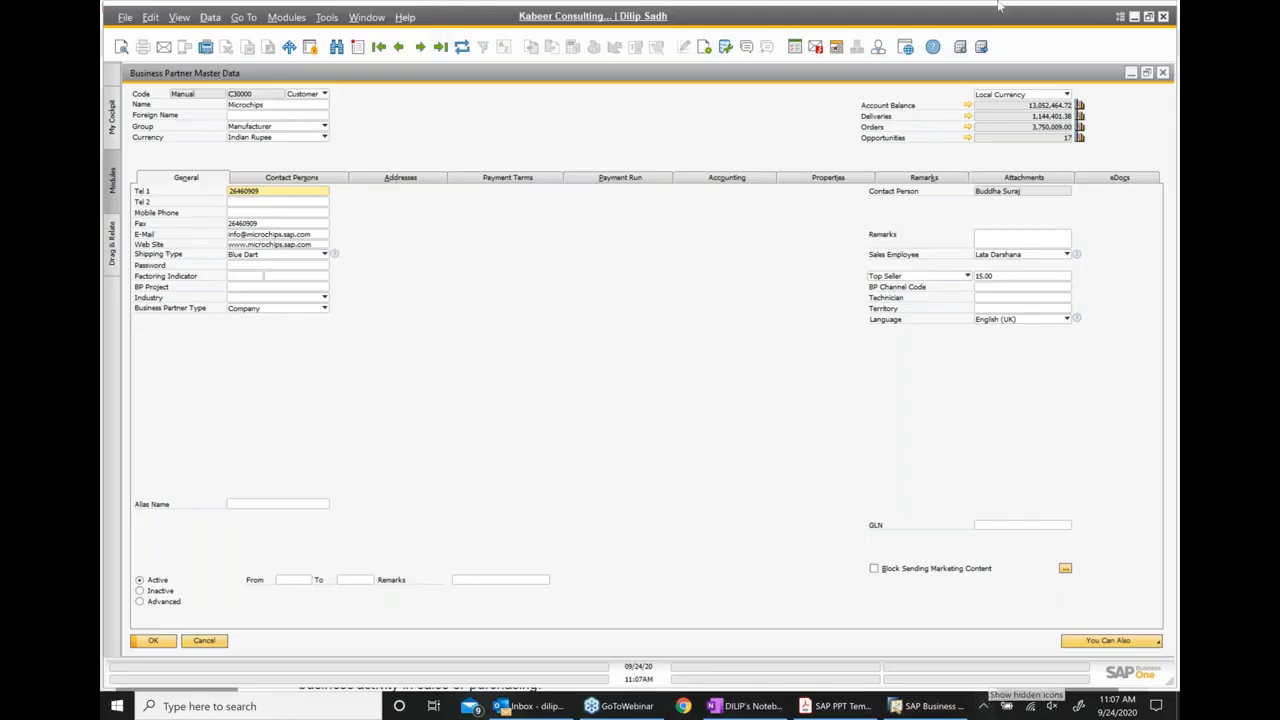
click(1162, 73)
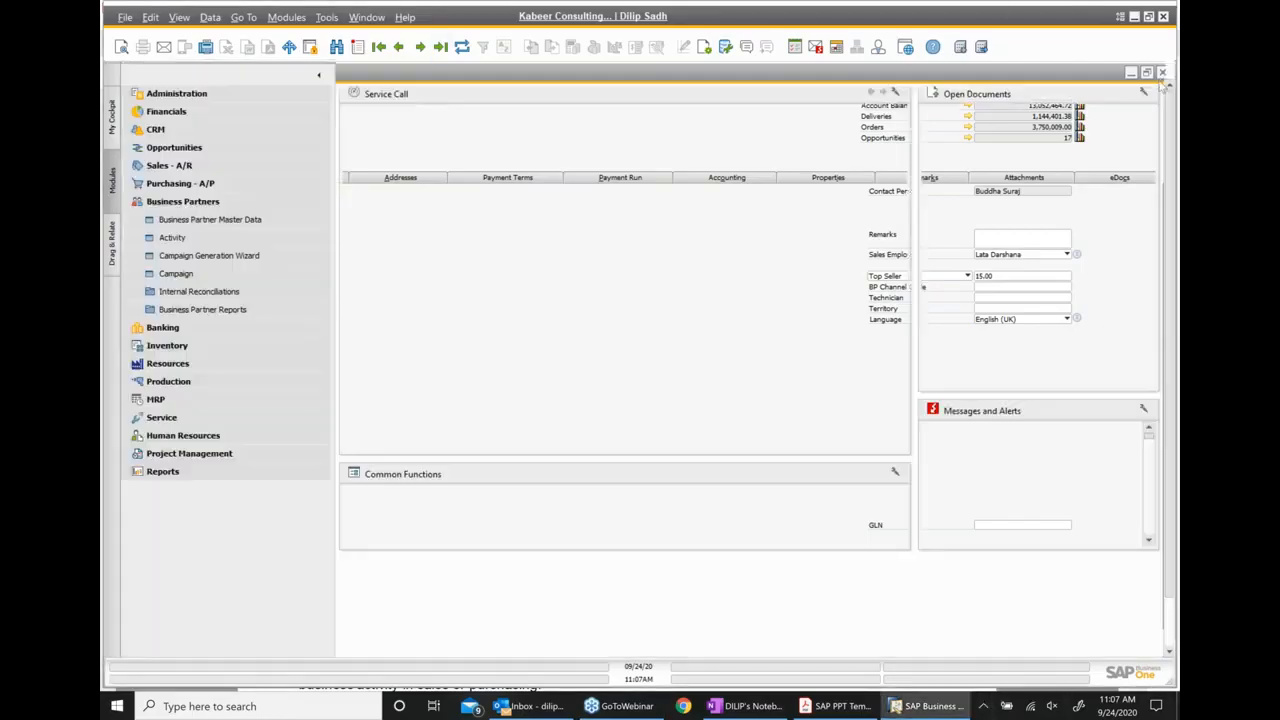
Switch to the OneNote class notes and extend the Configuration data bullet with ": Set up Data e.g. Payment term , Bank info etc."
click(833, 706)
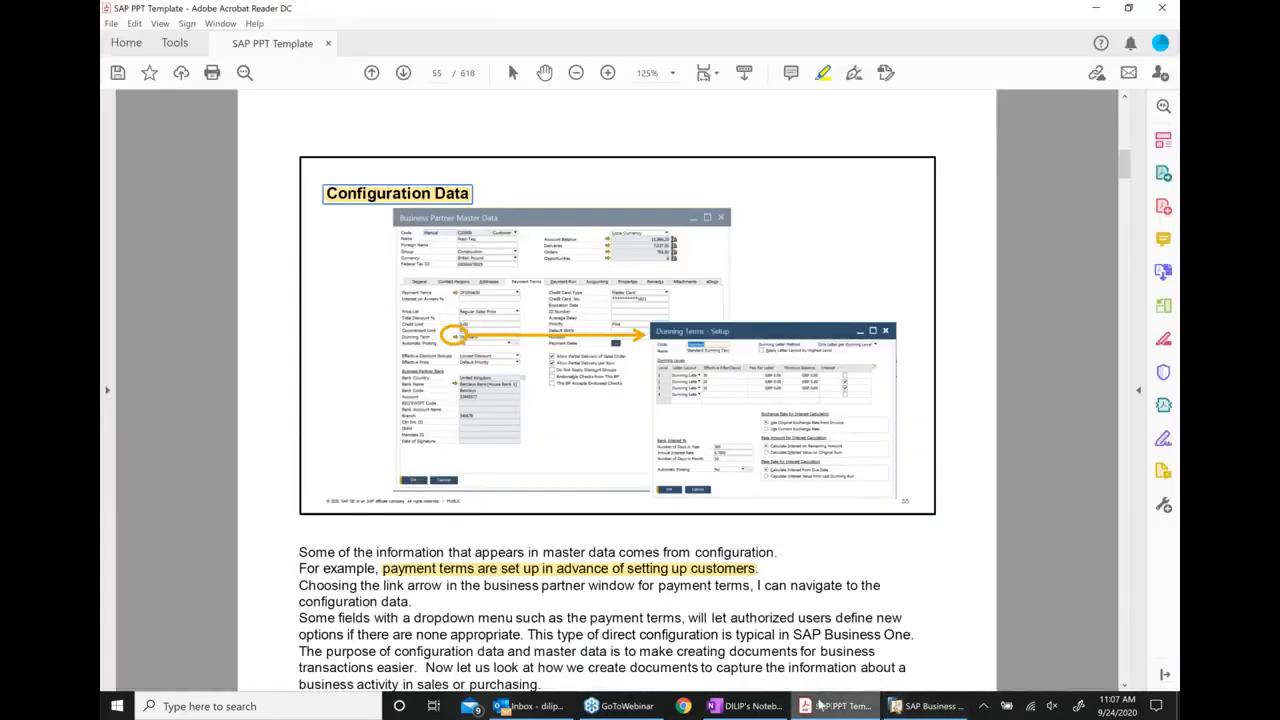
click(926, 706)
click(767, 708)
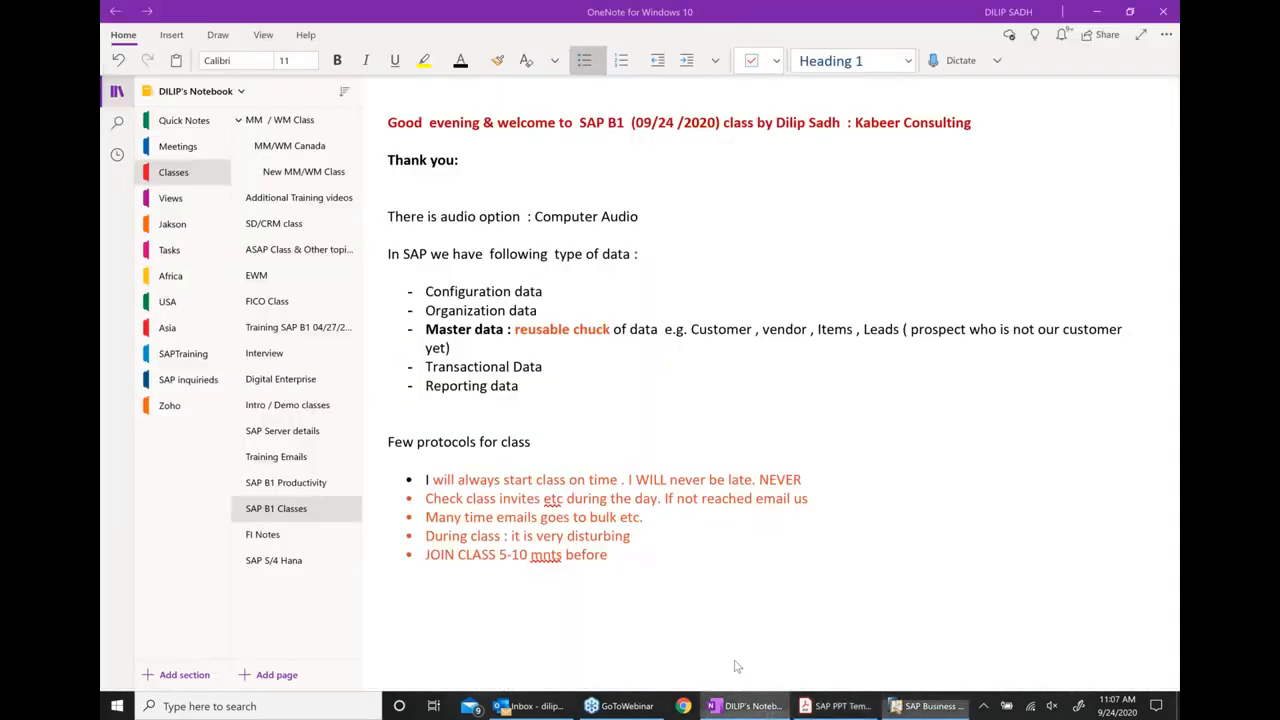
click(605, 293)
text(: Set)
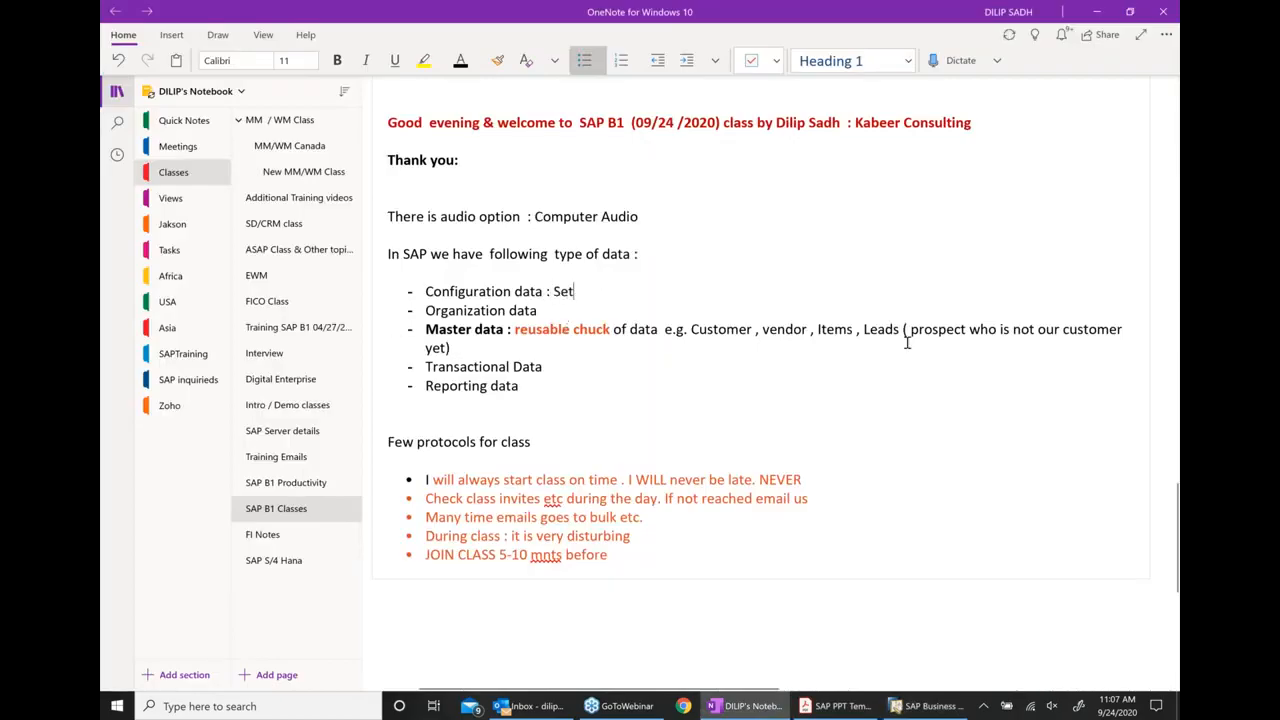
text( up Data)
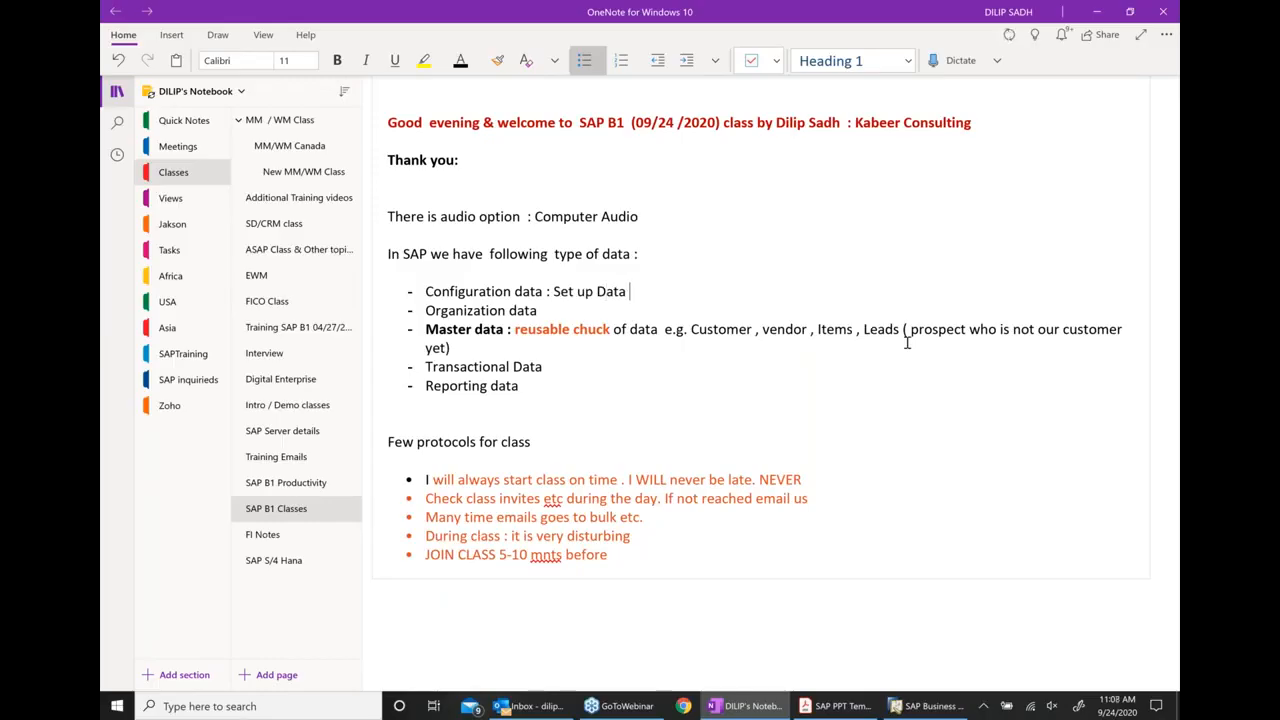
text(  e.g. Payment term)
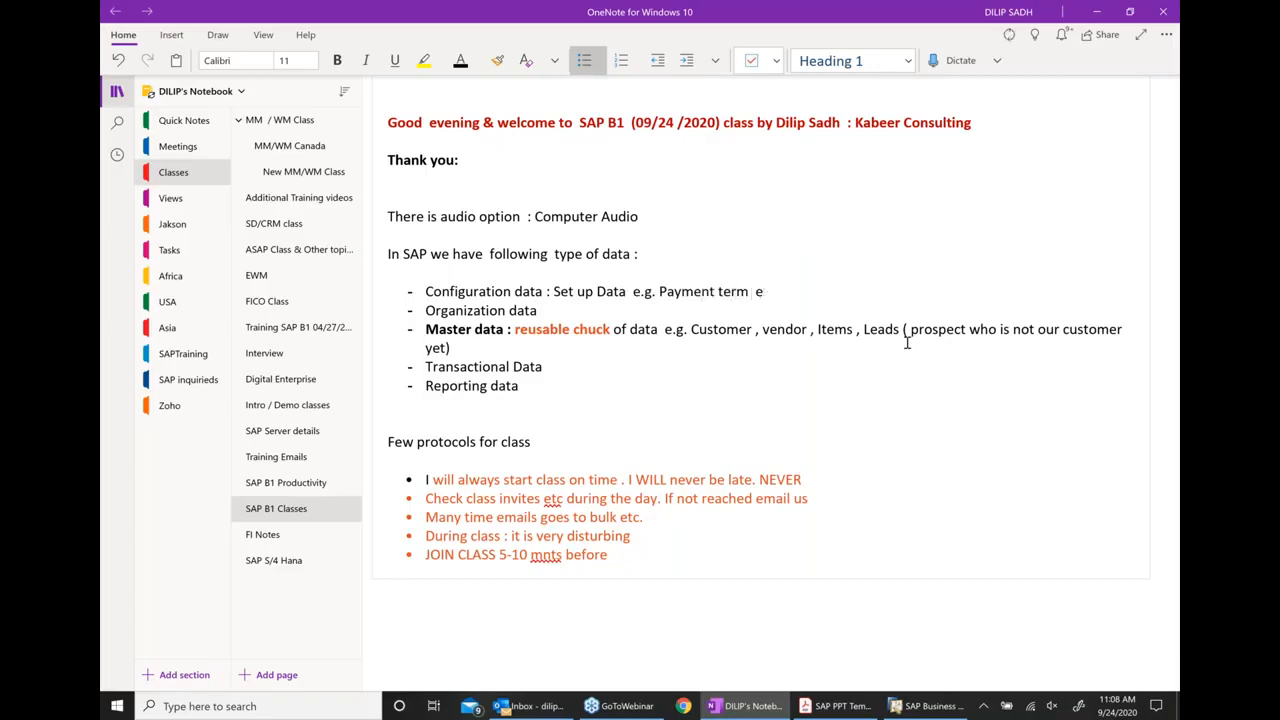
text( , Bank in fo etc.)
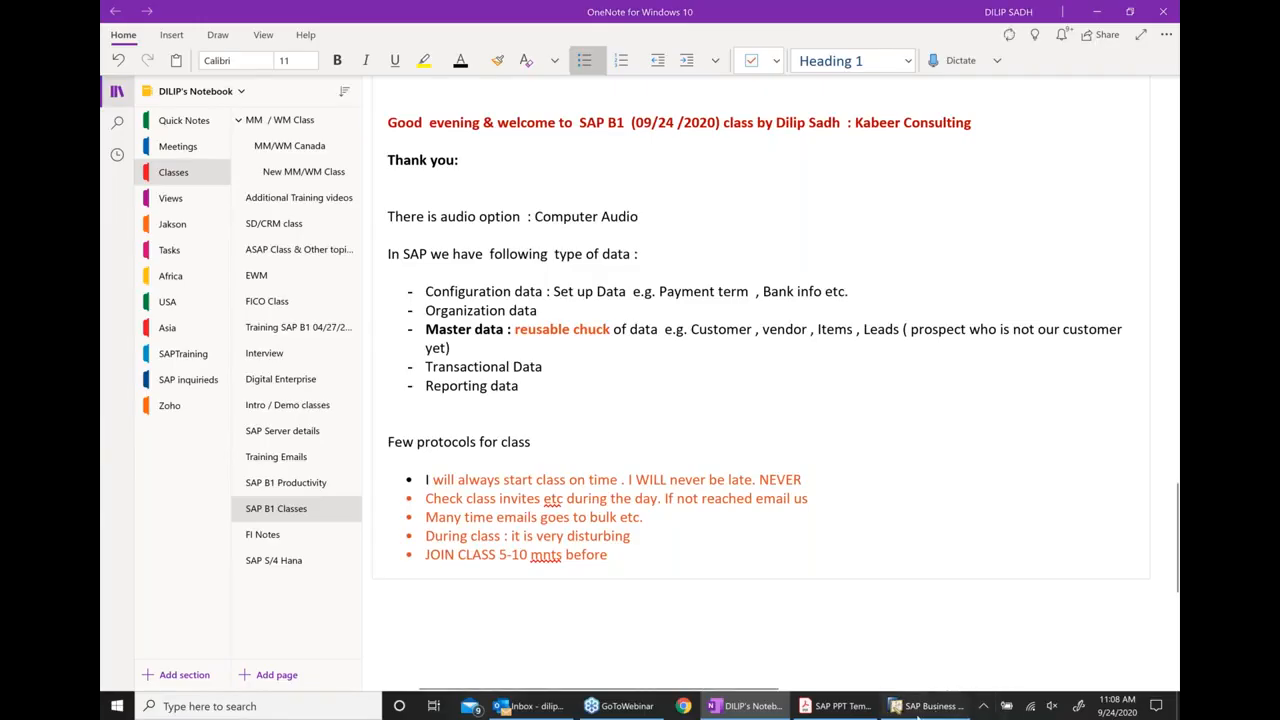
click(930, 706)
click(210, 219)
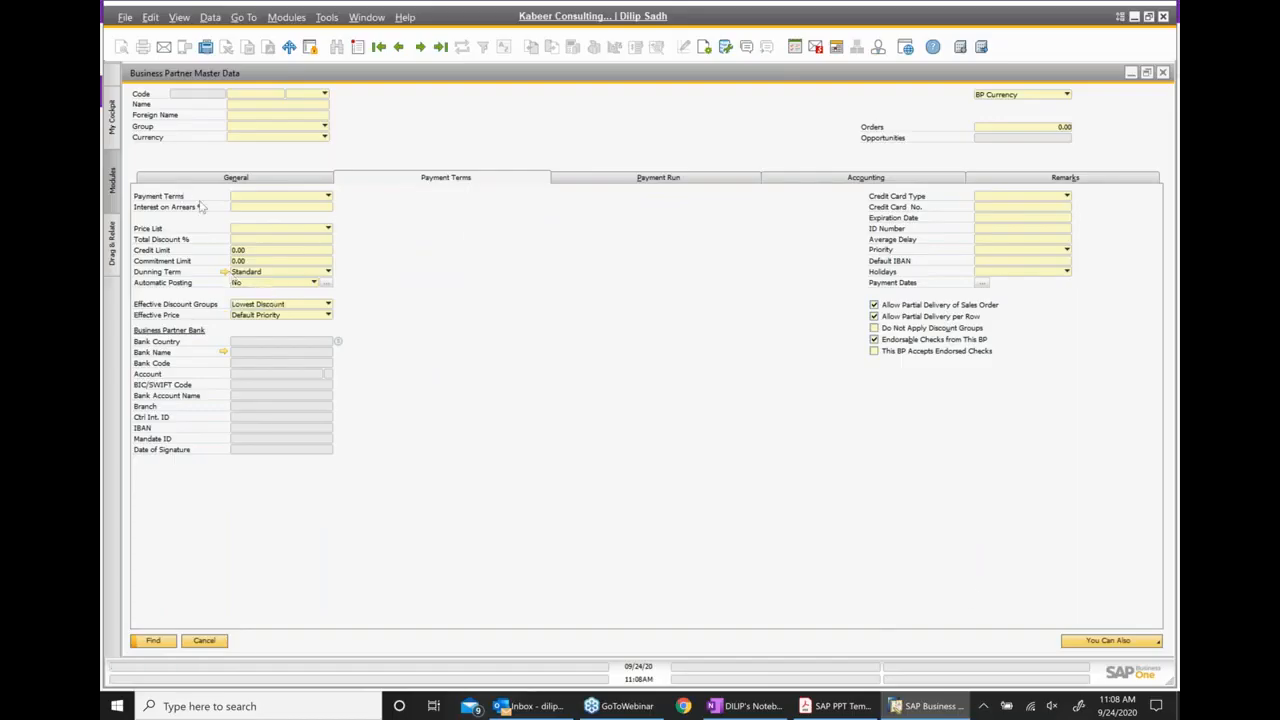
click(1163, 73)
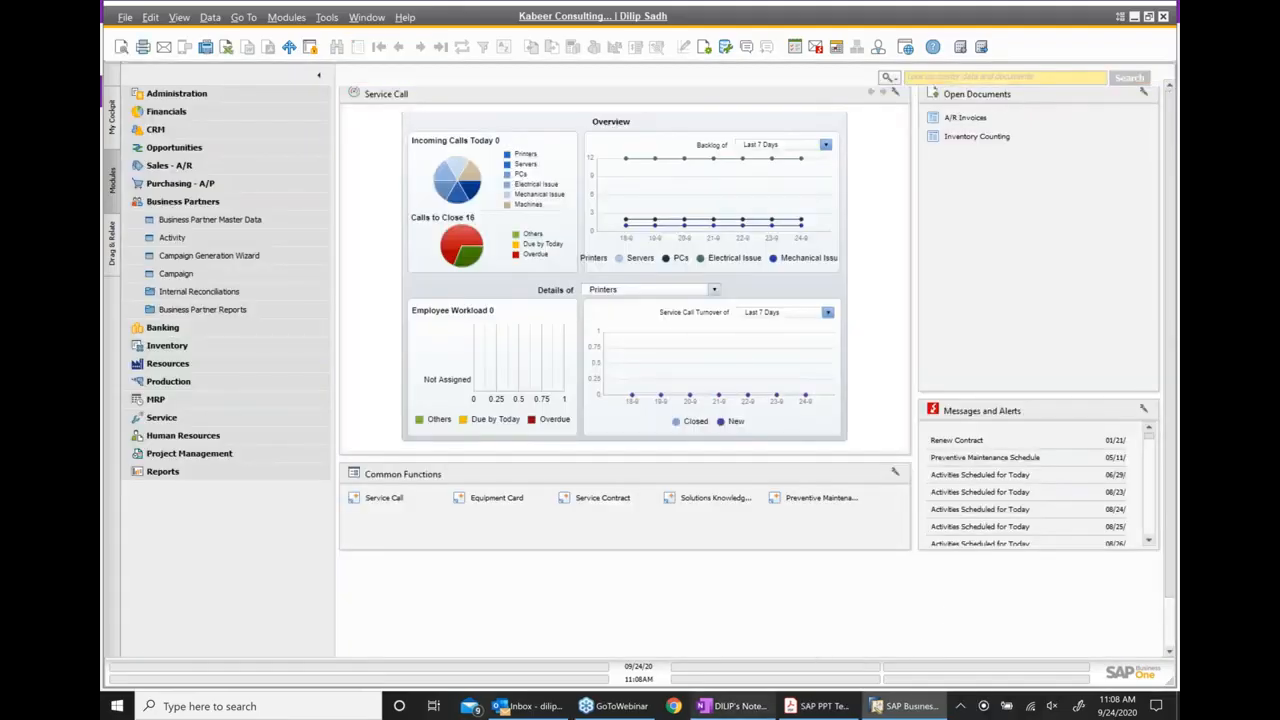
click(818, 706)
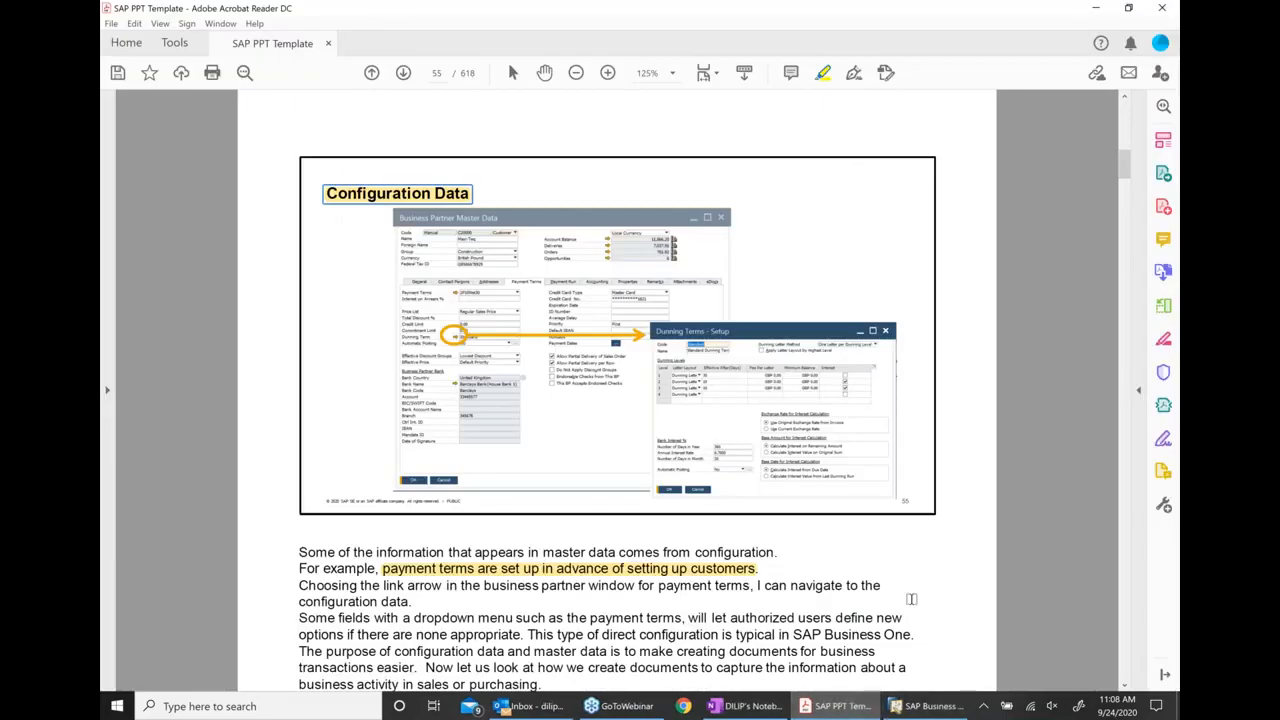
mouse_move(933, 712)
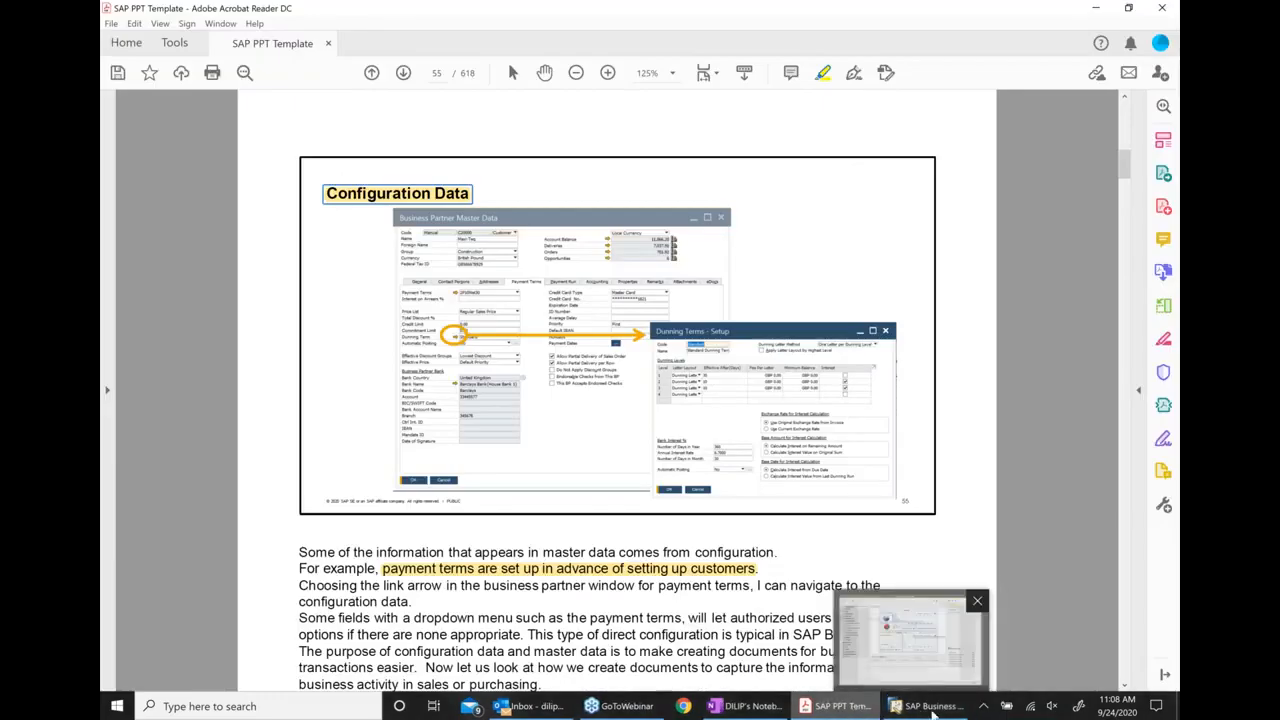
In the OneNote class notes, add the bullet "Exercise of creating a new Item master data" below the class protocols, separated by blank space
click(745, 706)
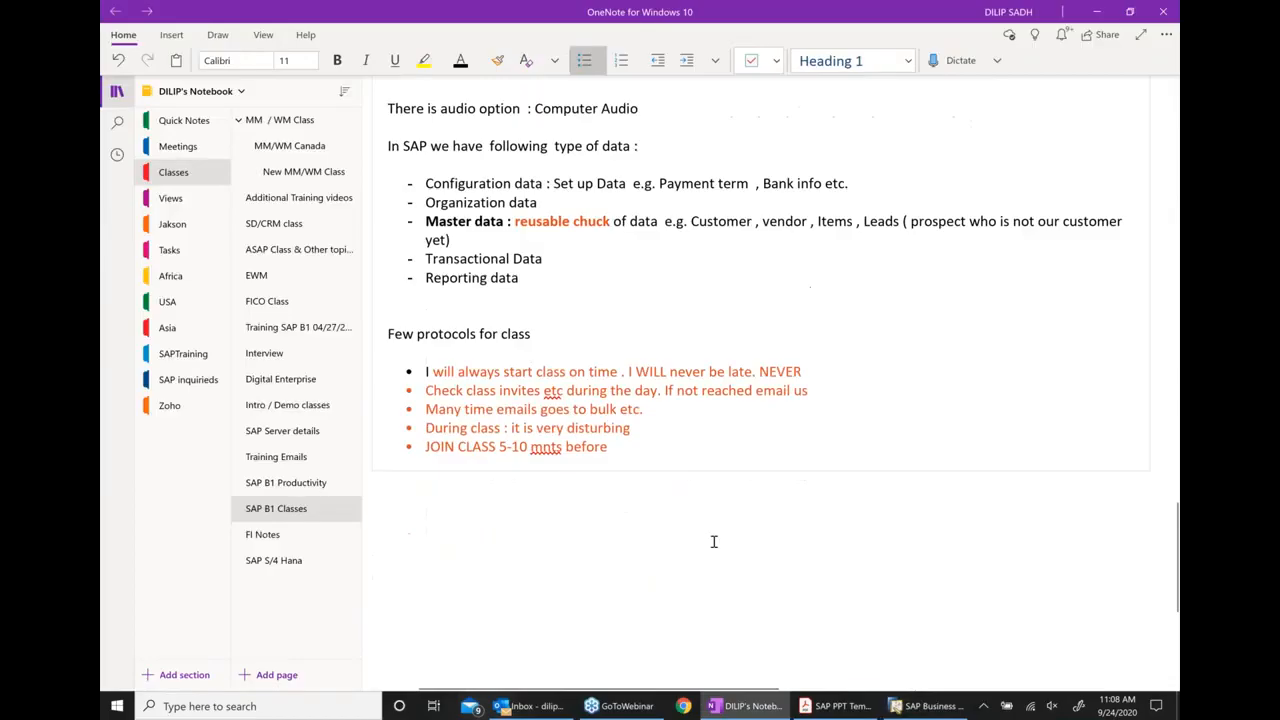
scroll(703, 451, down, 3)
scroll(680, 385, up, 3)
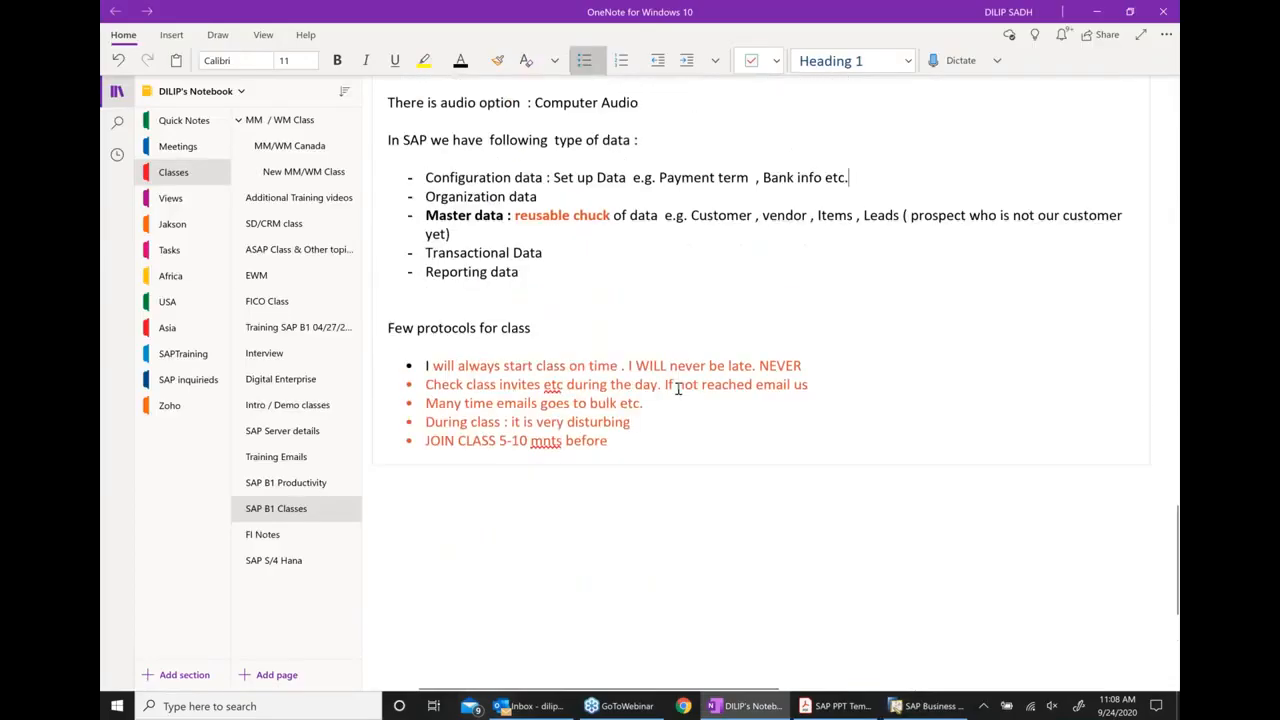
click(674, 441)
key(Return)
key(Return)
key(Return)
key(ctrl+period)
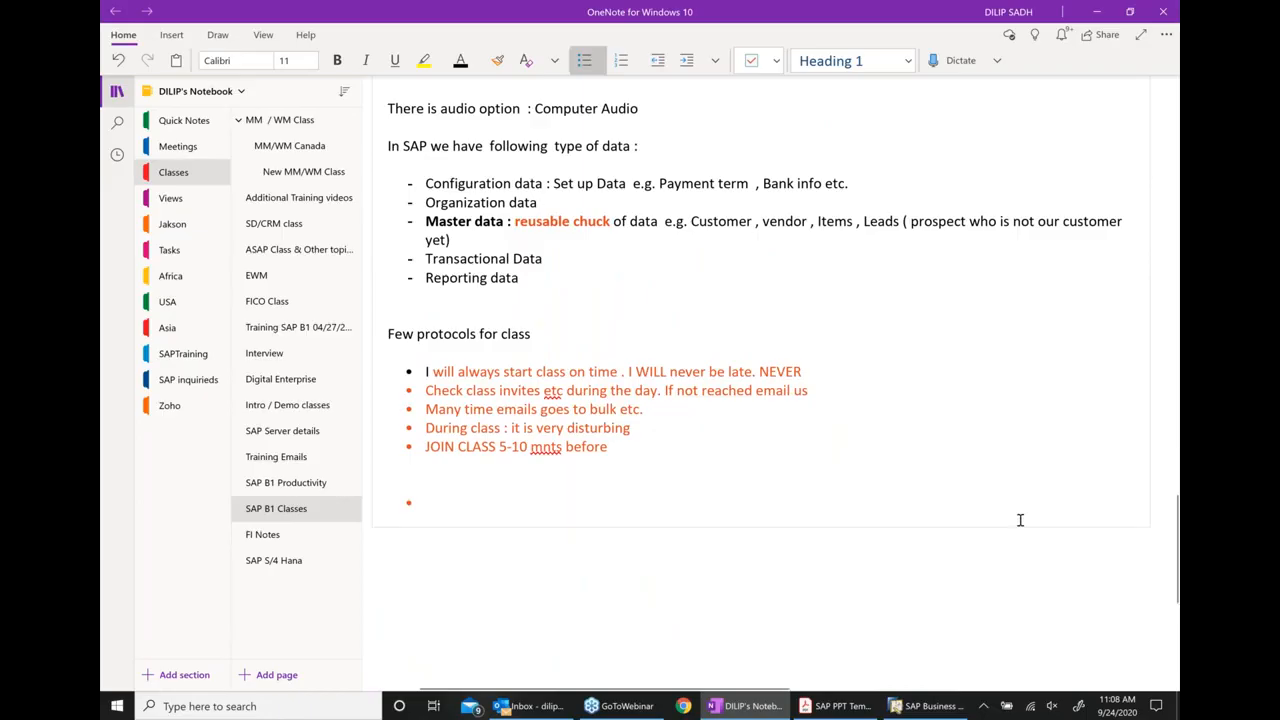
text(Exerc)
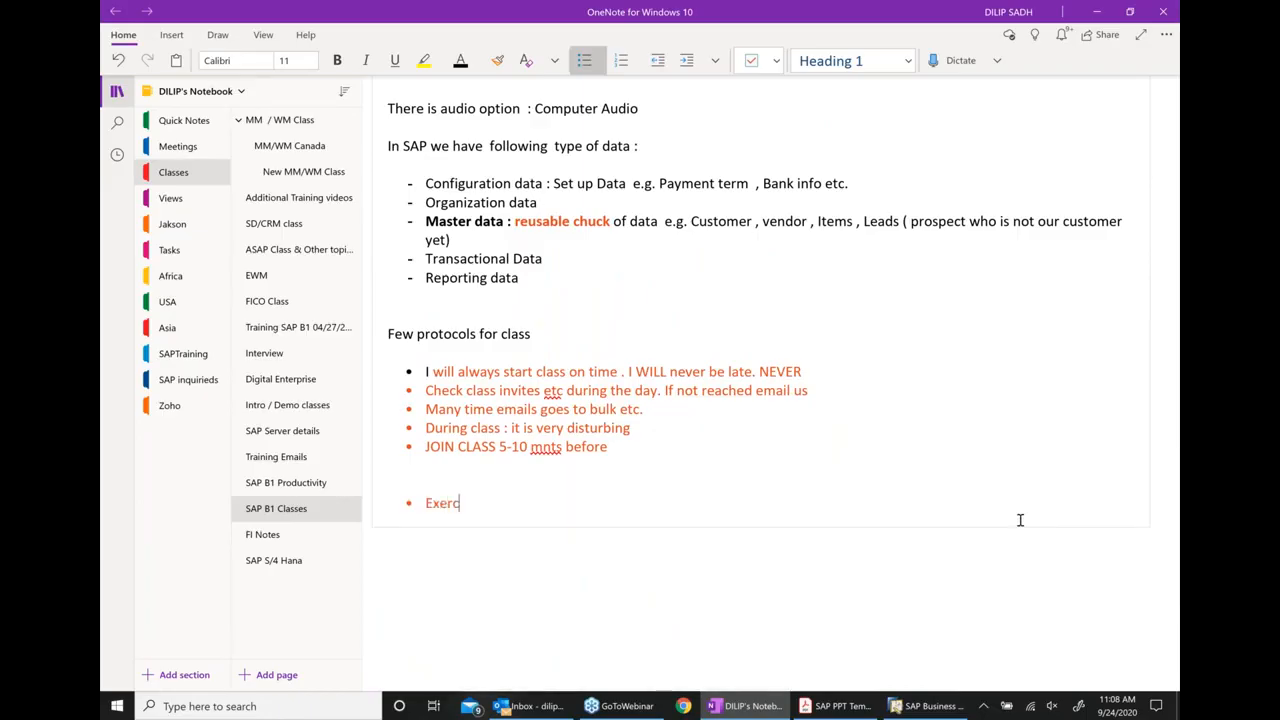
text(ise of creating a )
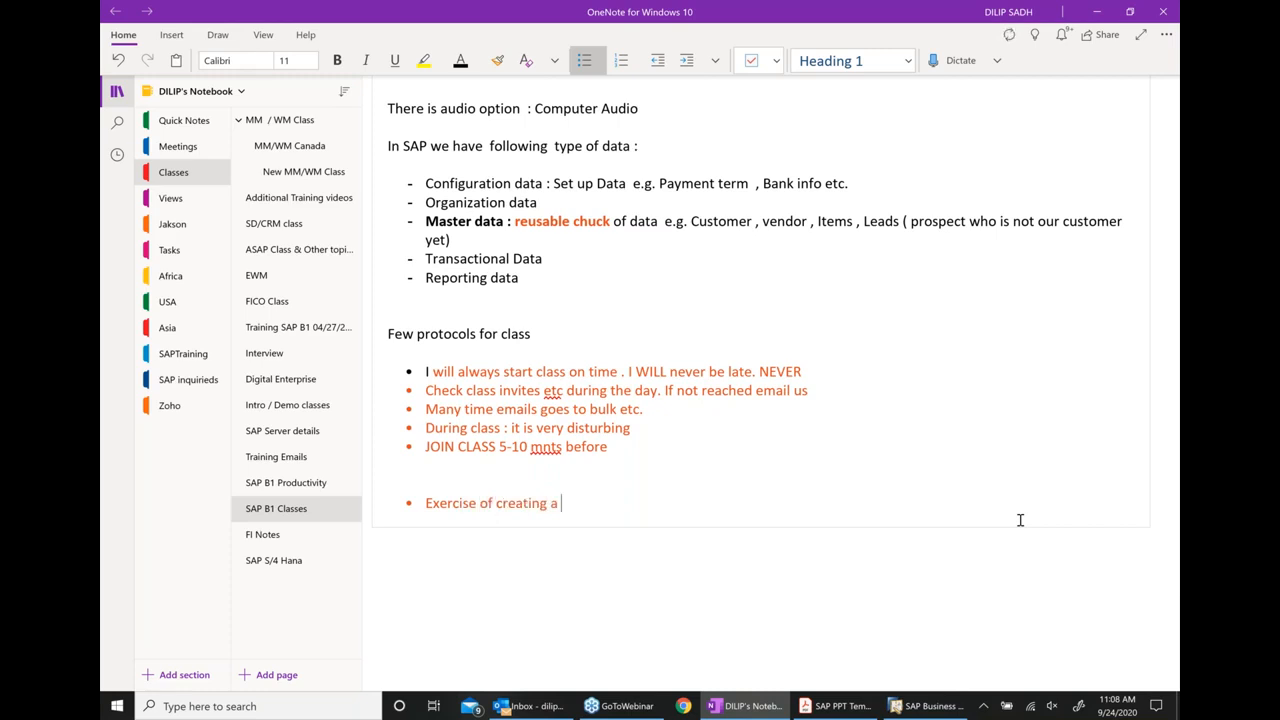
text(new Item ams)
key(BackSpace)
key(BackSpace)
key(BackSpace)
text(master data)
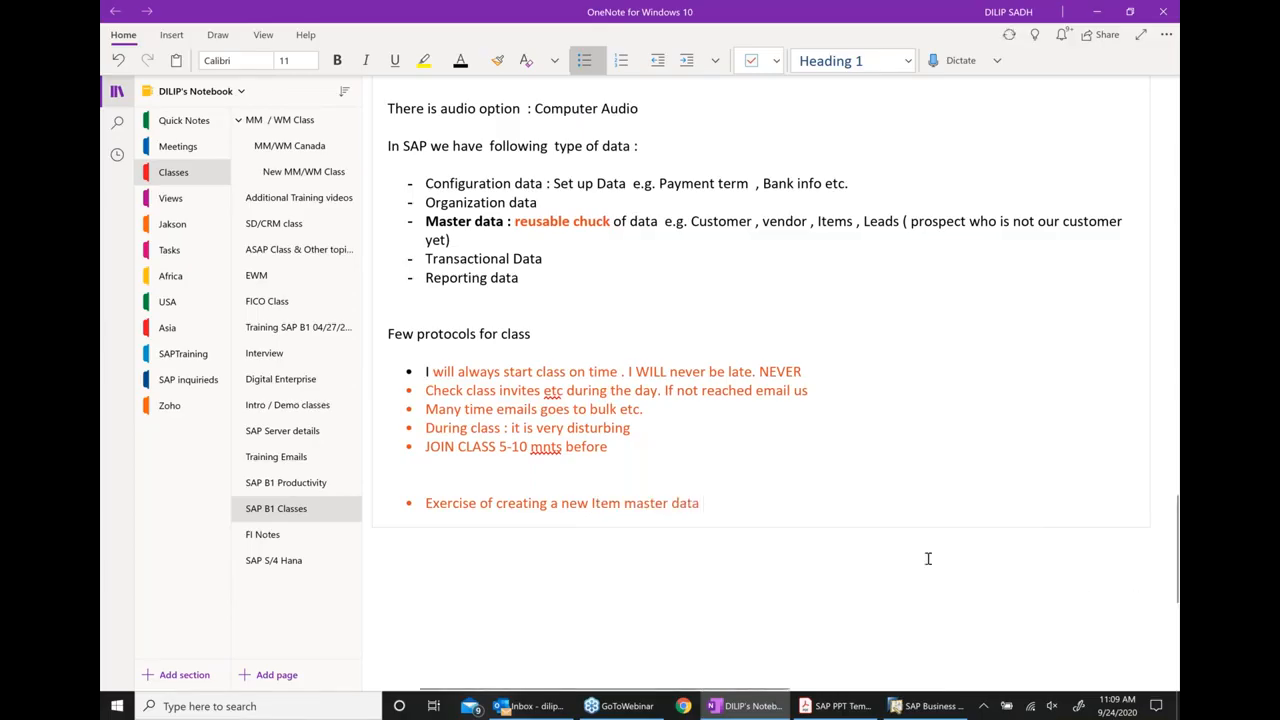
Change the new exercise bullet's text colour to black and start an unbulleted line beneath it
drag(427, 503, 760, 510)
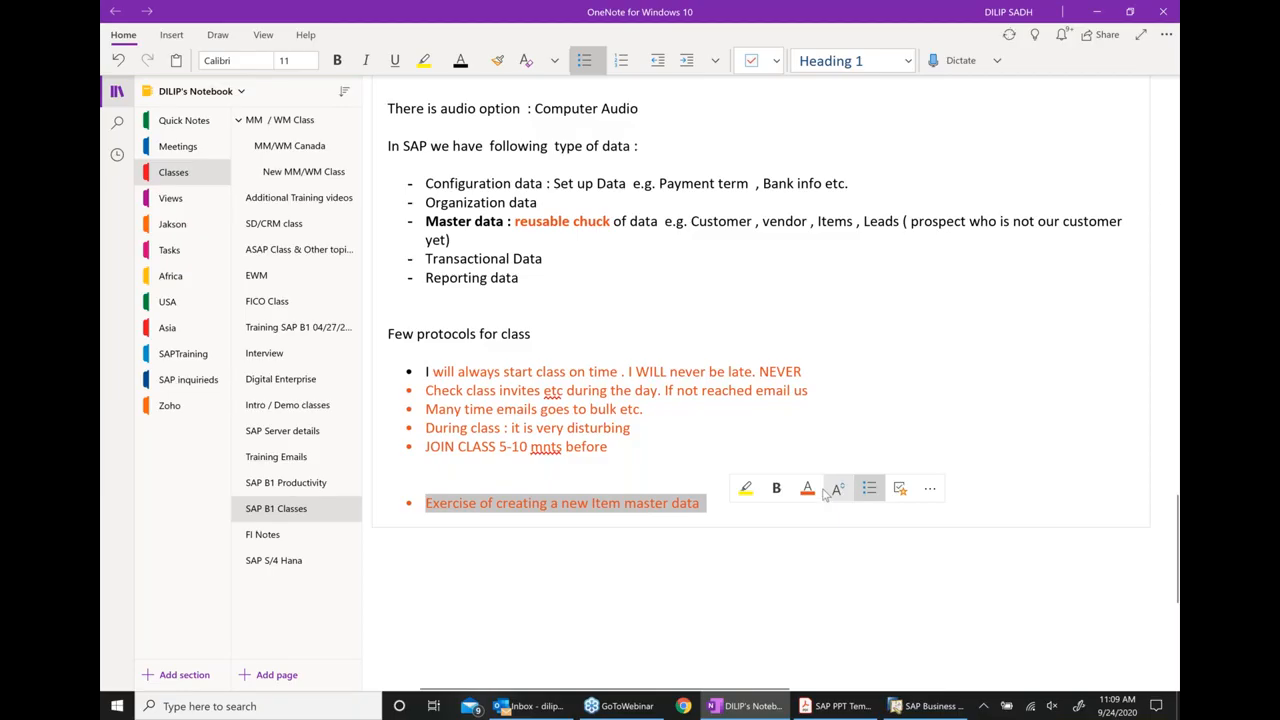
click(818, 488)
click(839, 575)
click(773, 537)
scroll(776, 536, down, 2)
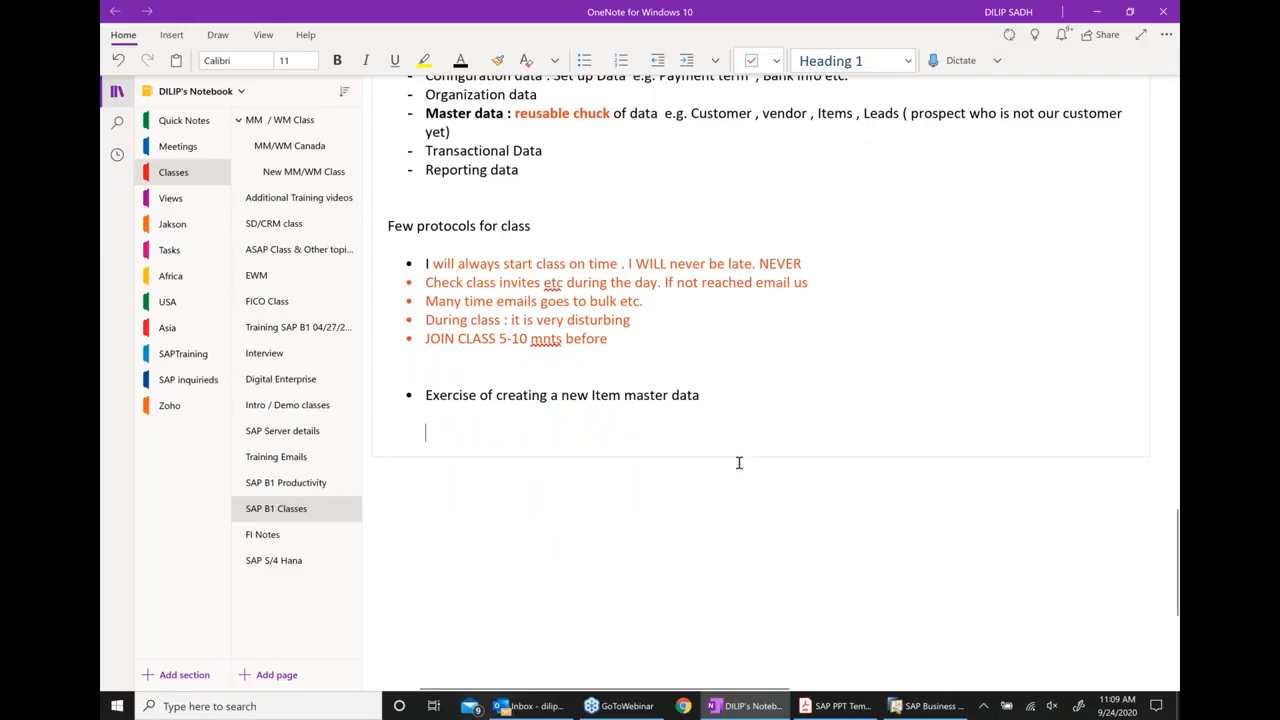
Extend the exercise bullet in the class notes with "in SAP B1", removing the empty lines below it
key(BackSpace)
text(in SAP B1)
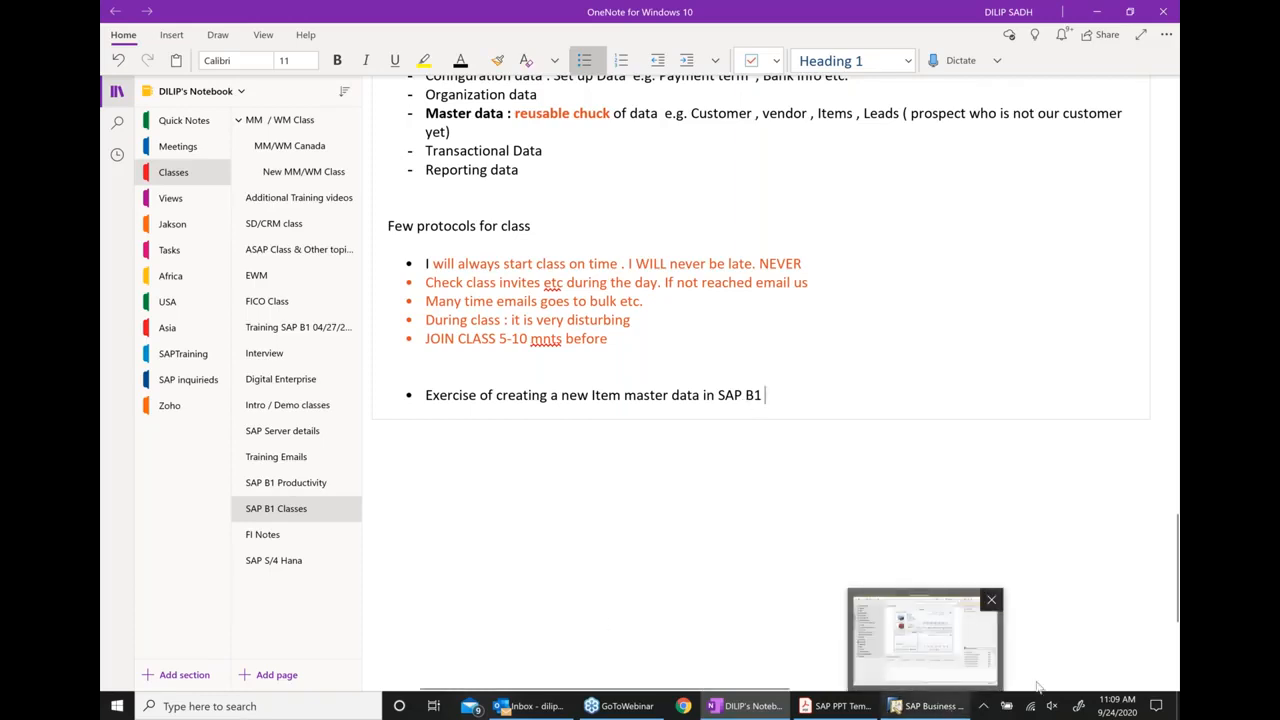
Switch to SAP Business One, open Item Master Data from the Inventory module, and maximize its window
click(930, 706)
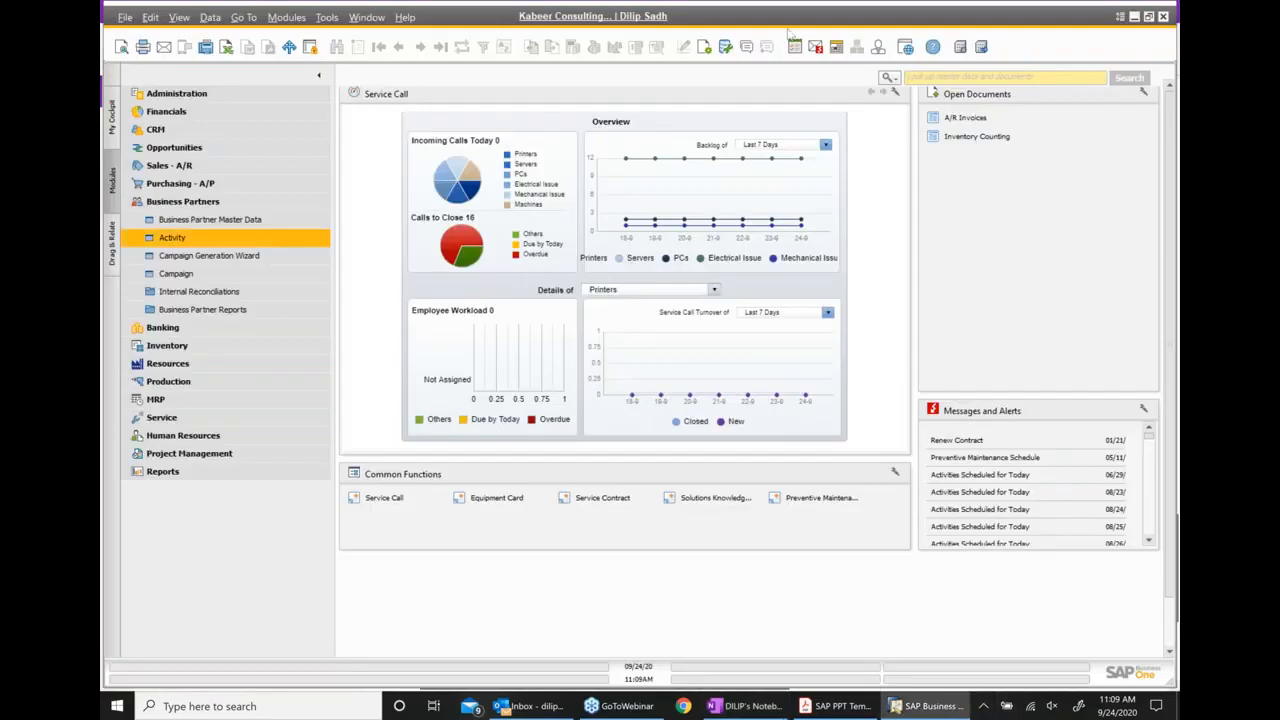
click(181, 203)
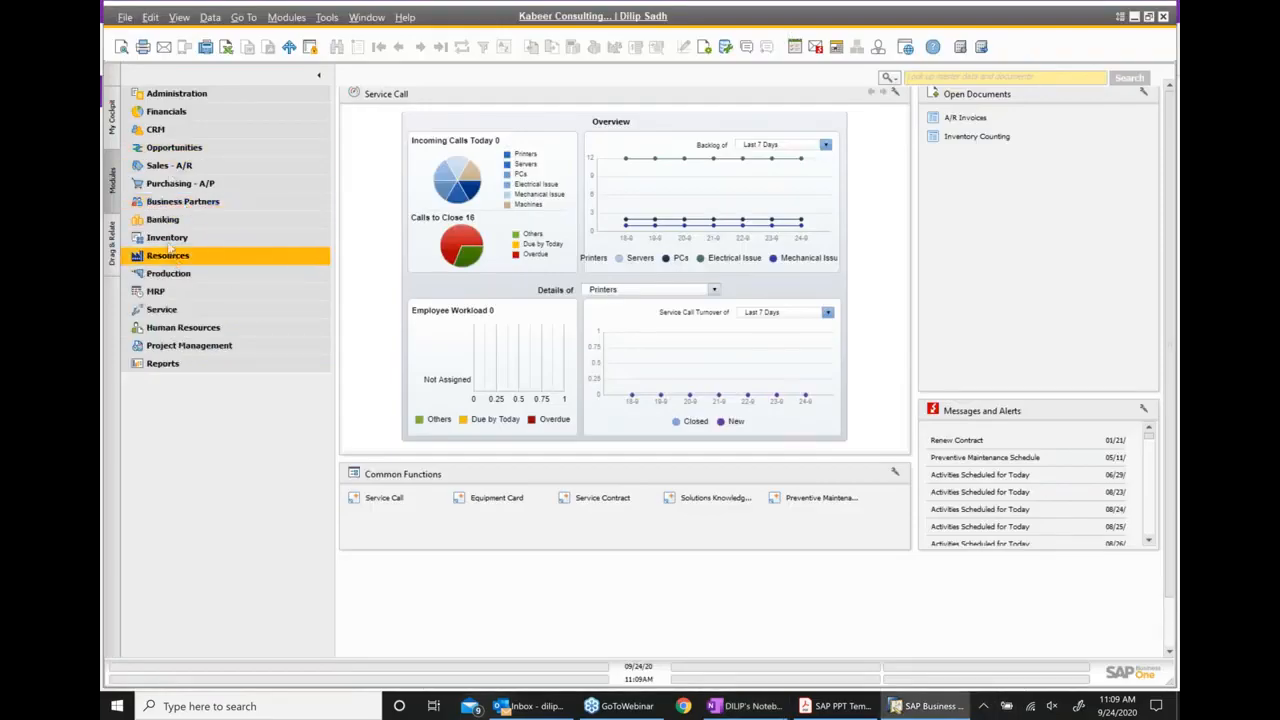
click(182, 241)
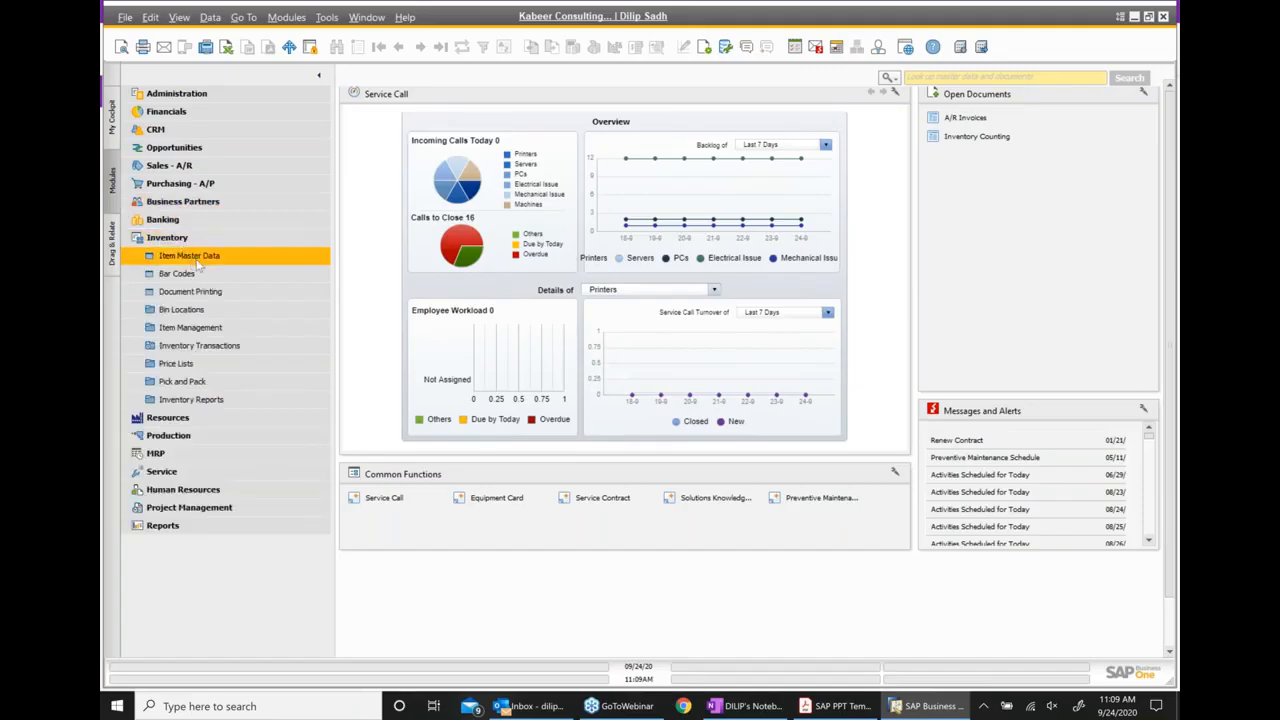
click(197, 261)
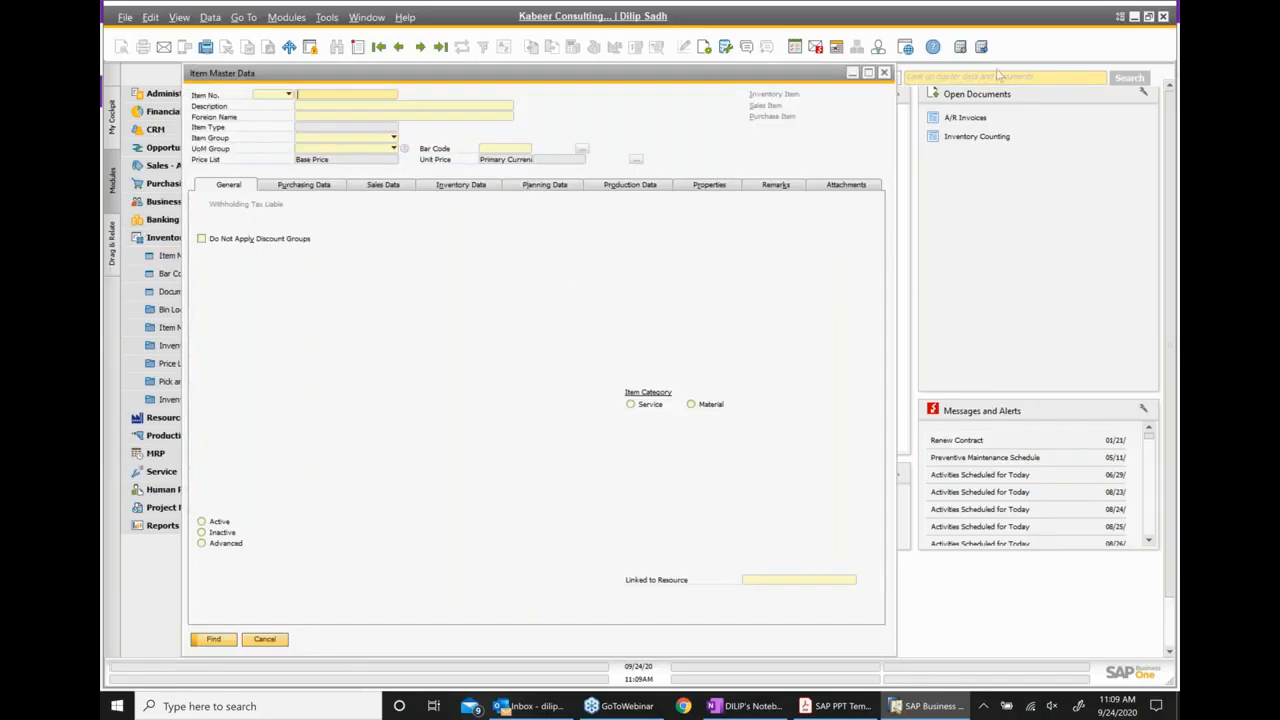
click(868, 72)
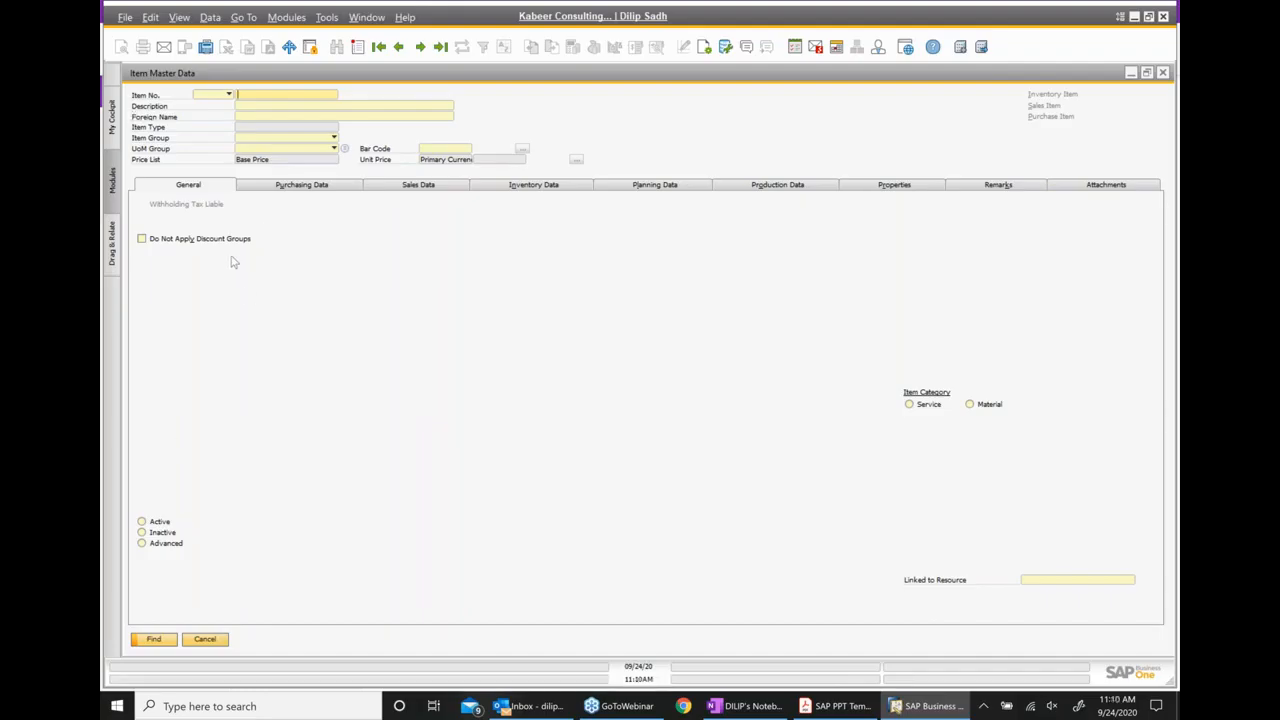
click(283, 107)
click(283, 107)
text(AAA)
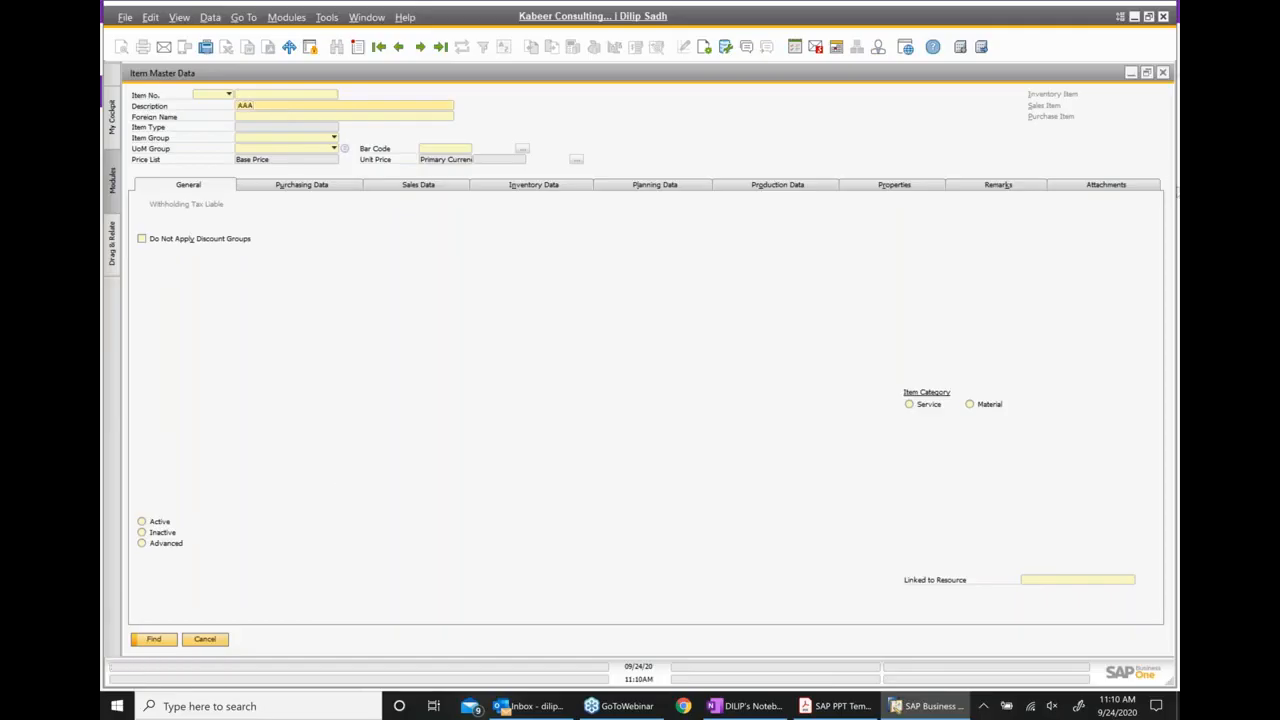
click(1162, 74)
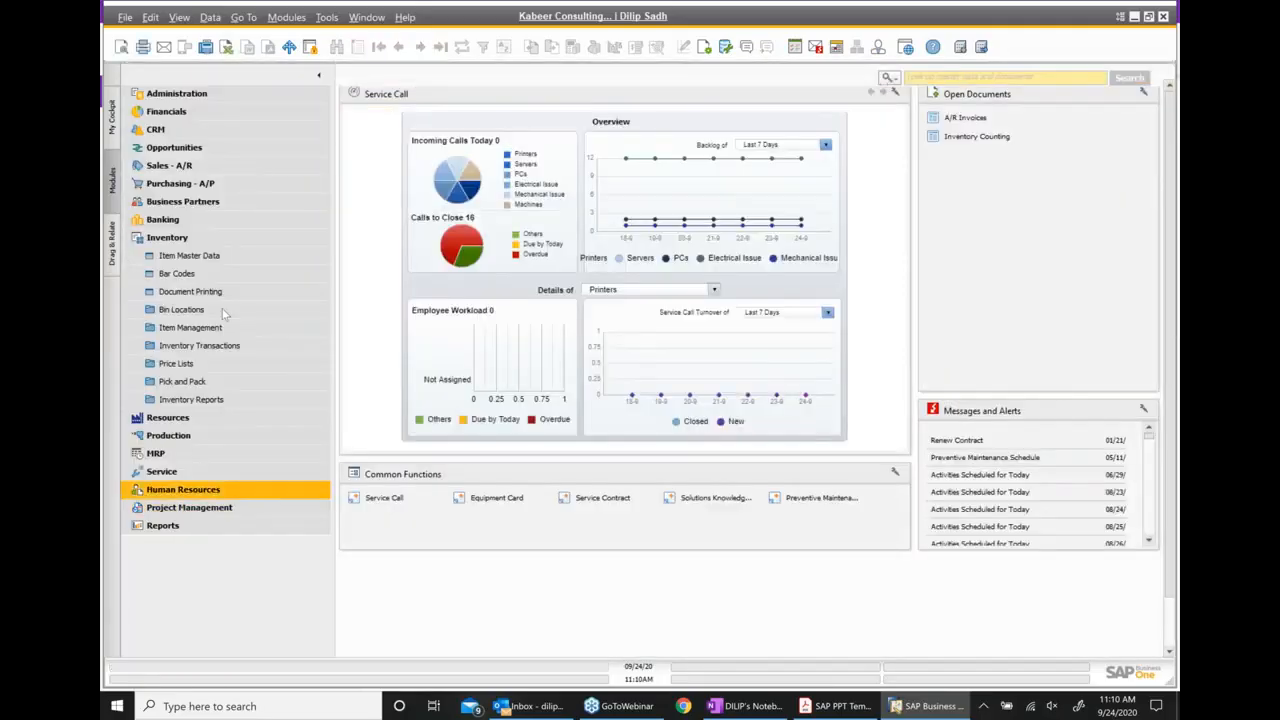
Open Item Master Data again and put the form into add mode for a new item
click(200, 256)
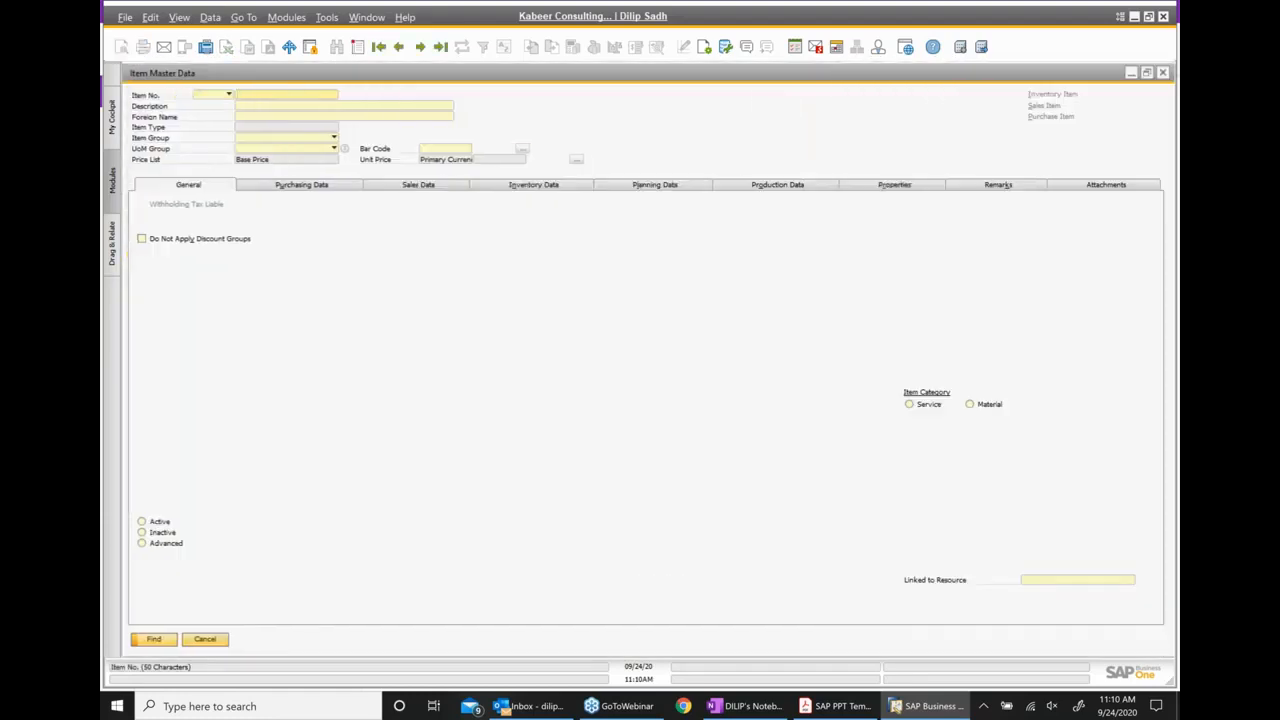
key(ctrl+a)
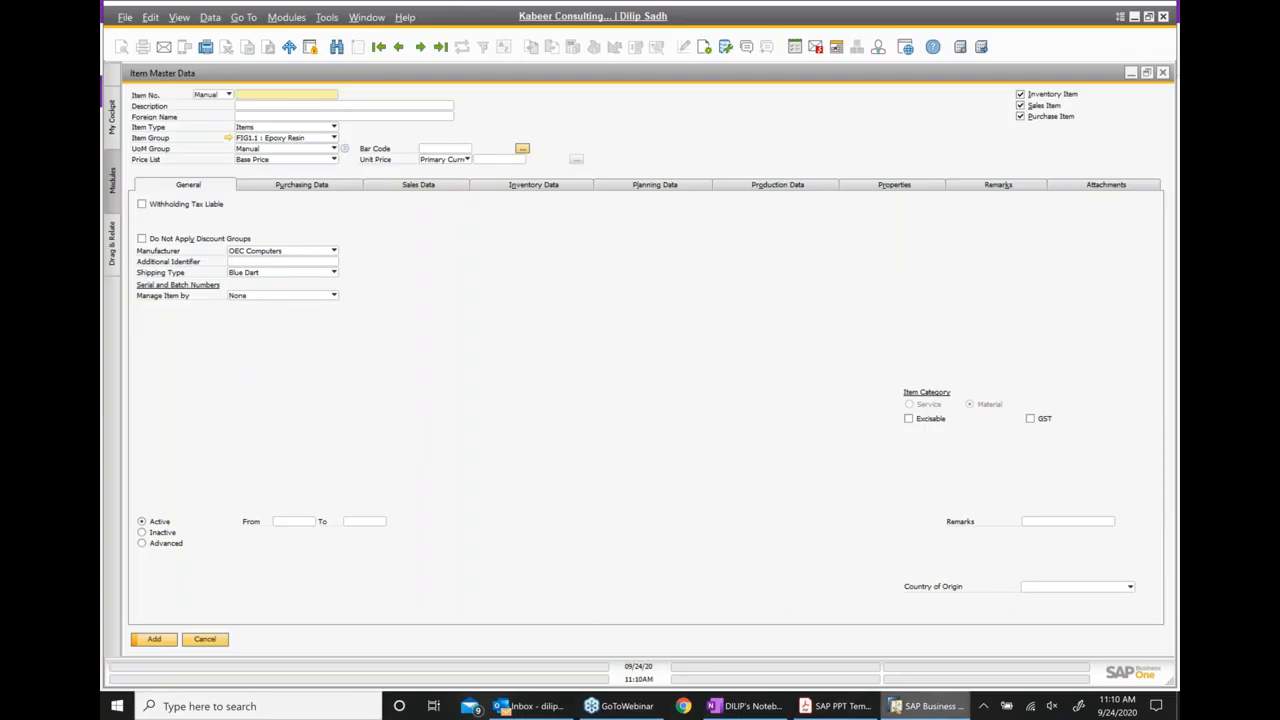
Switch to the OneNote class notes and add the unbulleted line "Ctrl A = New entry" below the exercise bullet, separated by blank space
click(748, 706)
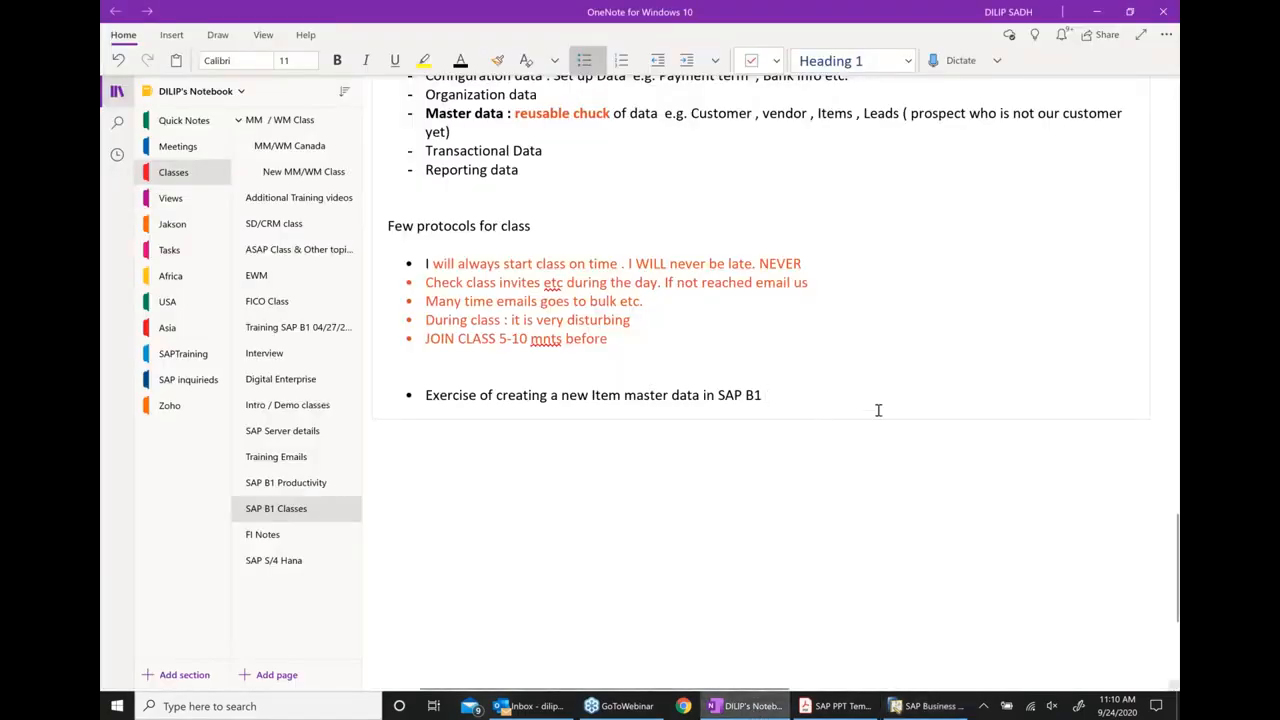
key(Return)
key(Return)
key(Return)
key(Return)
text(cTR)
key(BackSpace)
key(BackSpace)
key(BackSpace)
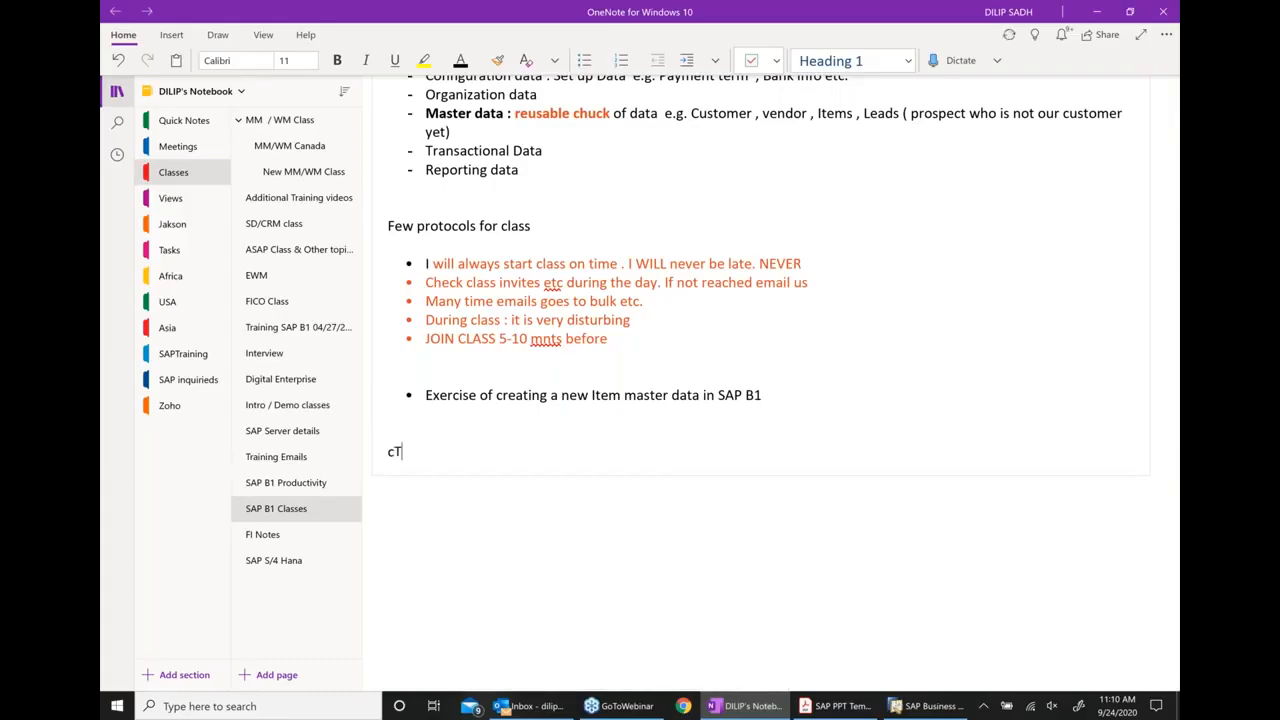
text(Ctrl A = New entry)
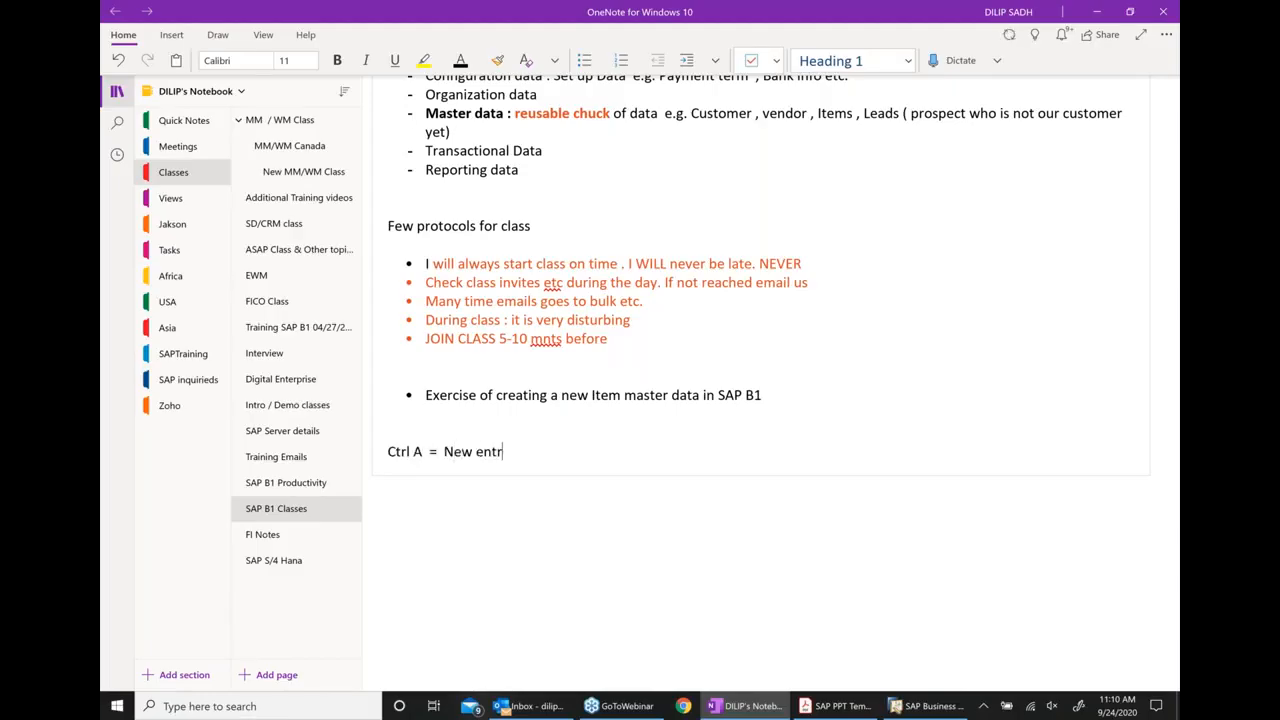
Return to SAP Business One, close the open item form, and reopen Item Master Data in add mode
click(928, 706)
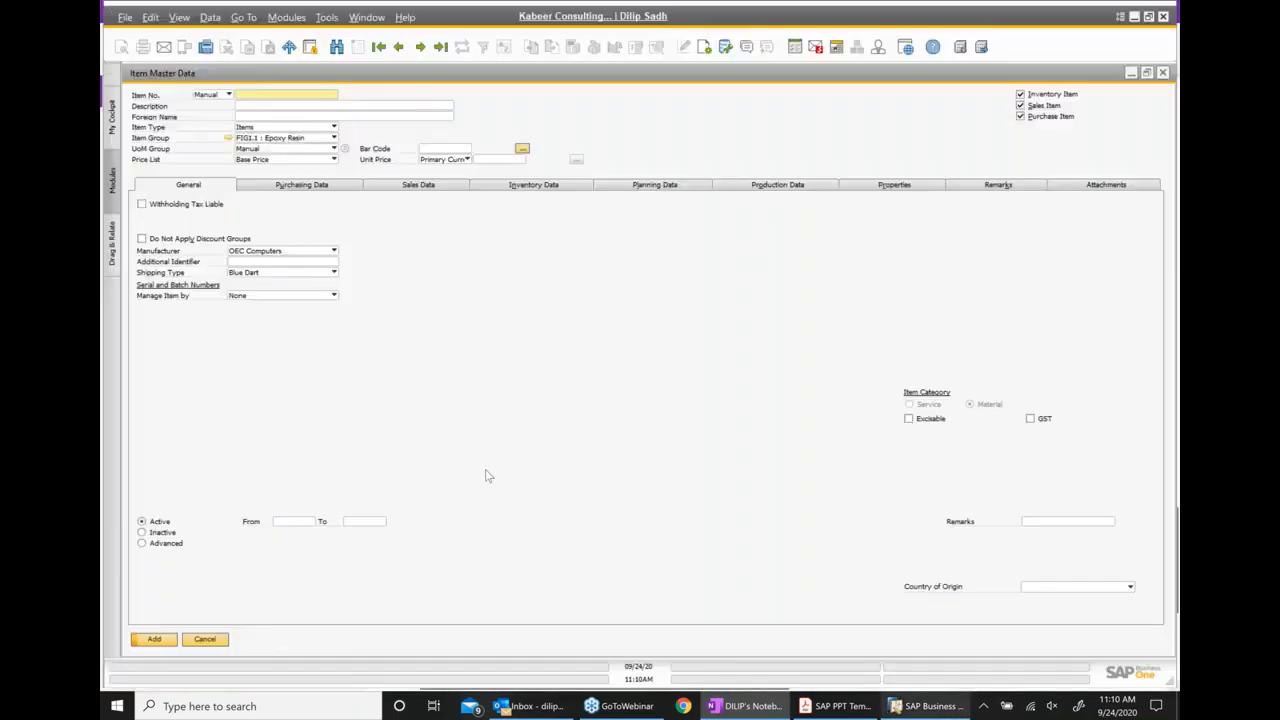
click(1163, 73)
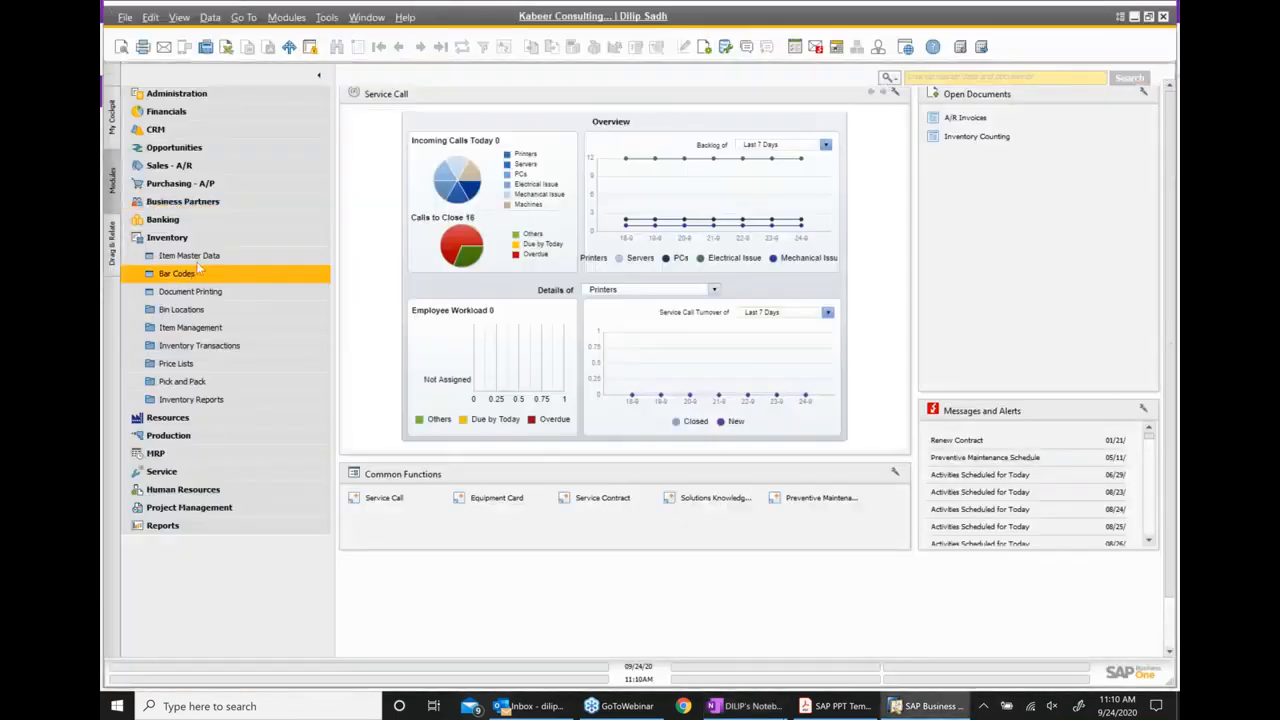
click(189, 255)
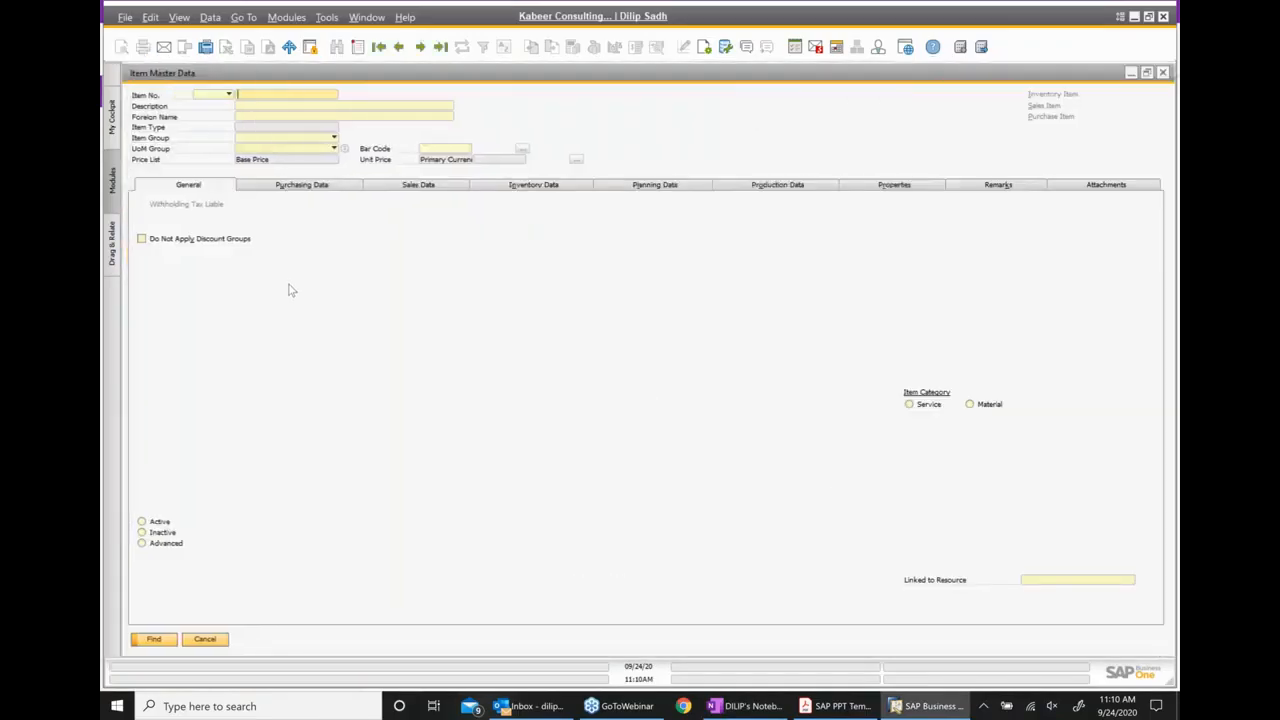
key(ctrl+a)
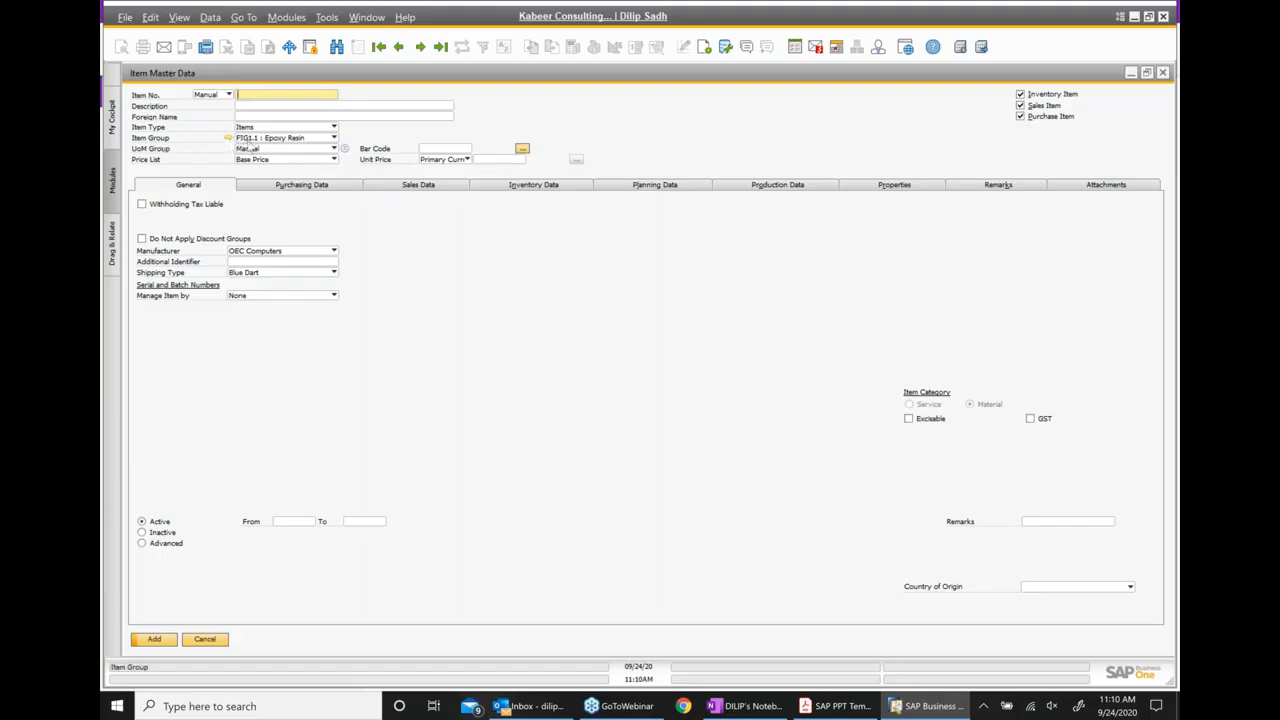
Set the new item's group to FG and accept updating the item information according to that group
click(329, 141)
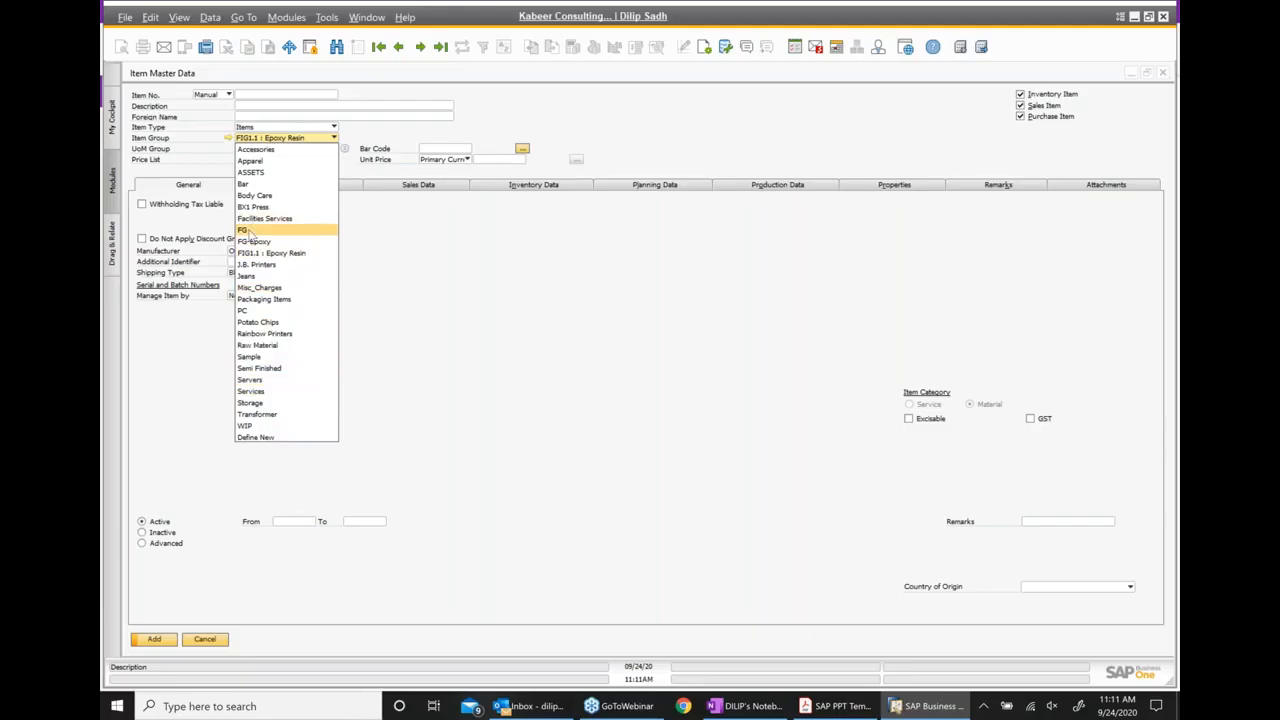
click(246, 230)
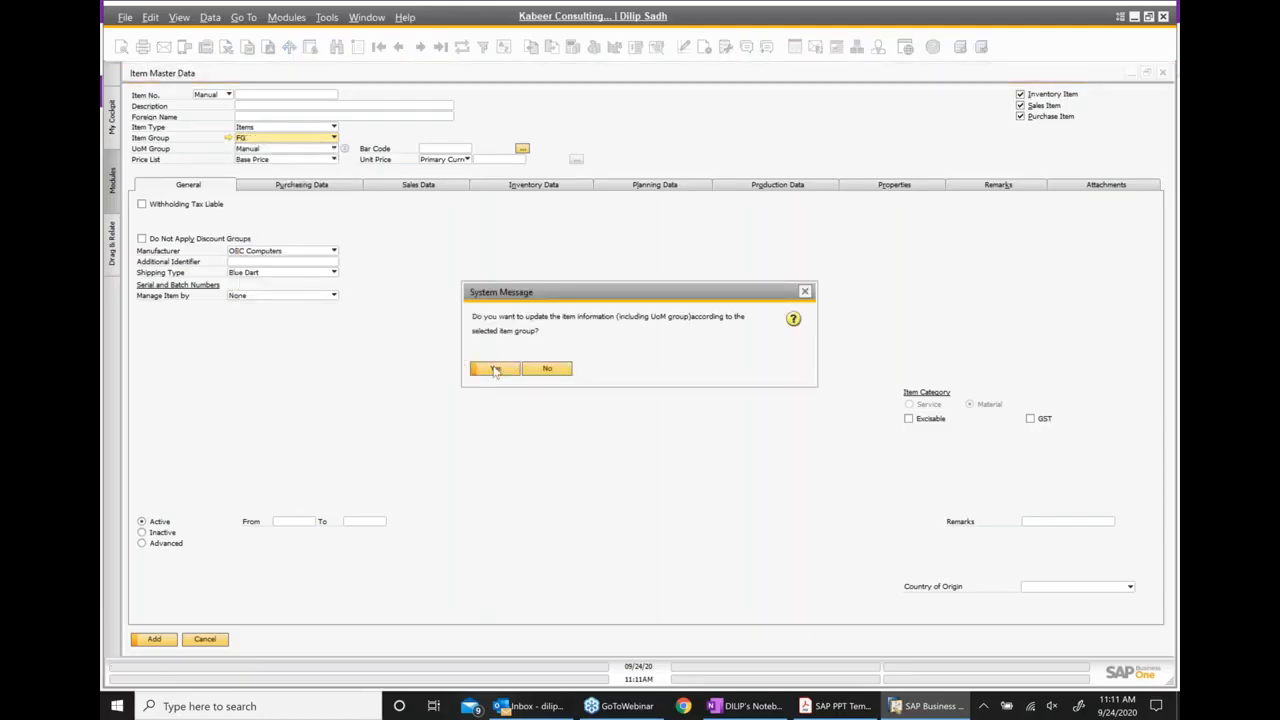
click(494, 369)
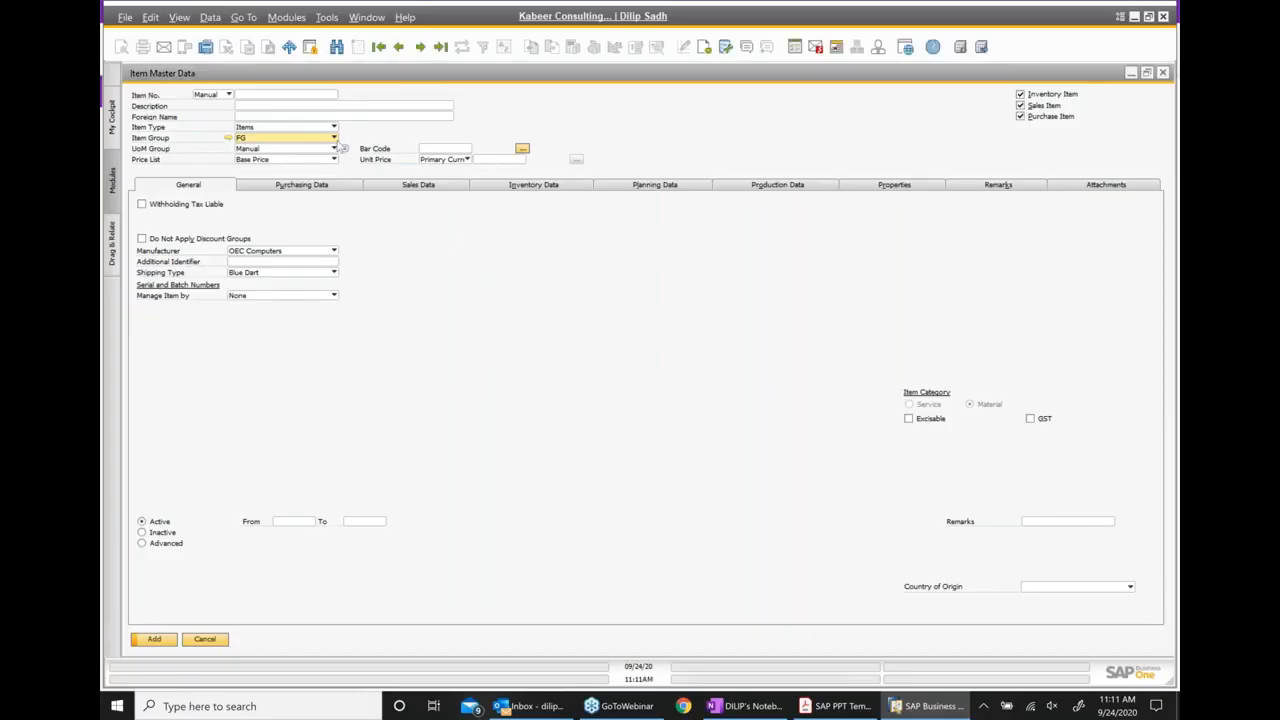
Enter "Automotive compnent1" as the new item's description and FIG001 as its item number
click(261, 107)
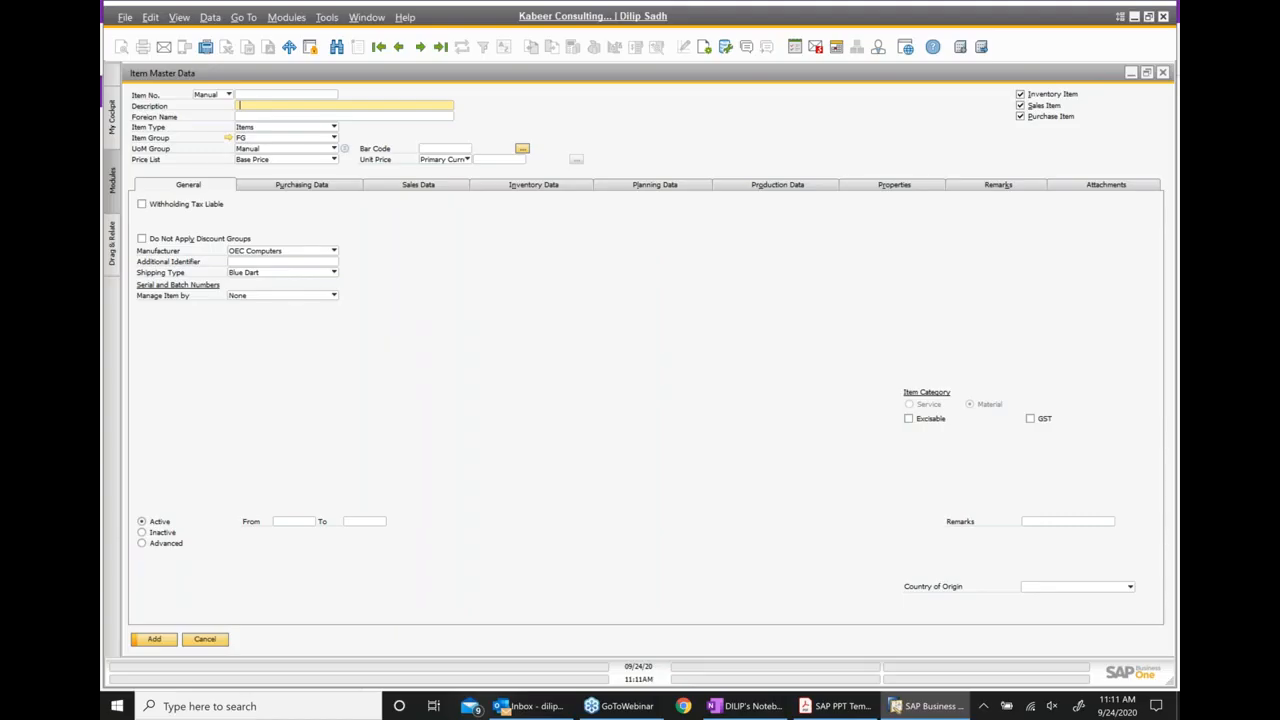
text(tomotive compn)
text(ents)
click(316, 95)
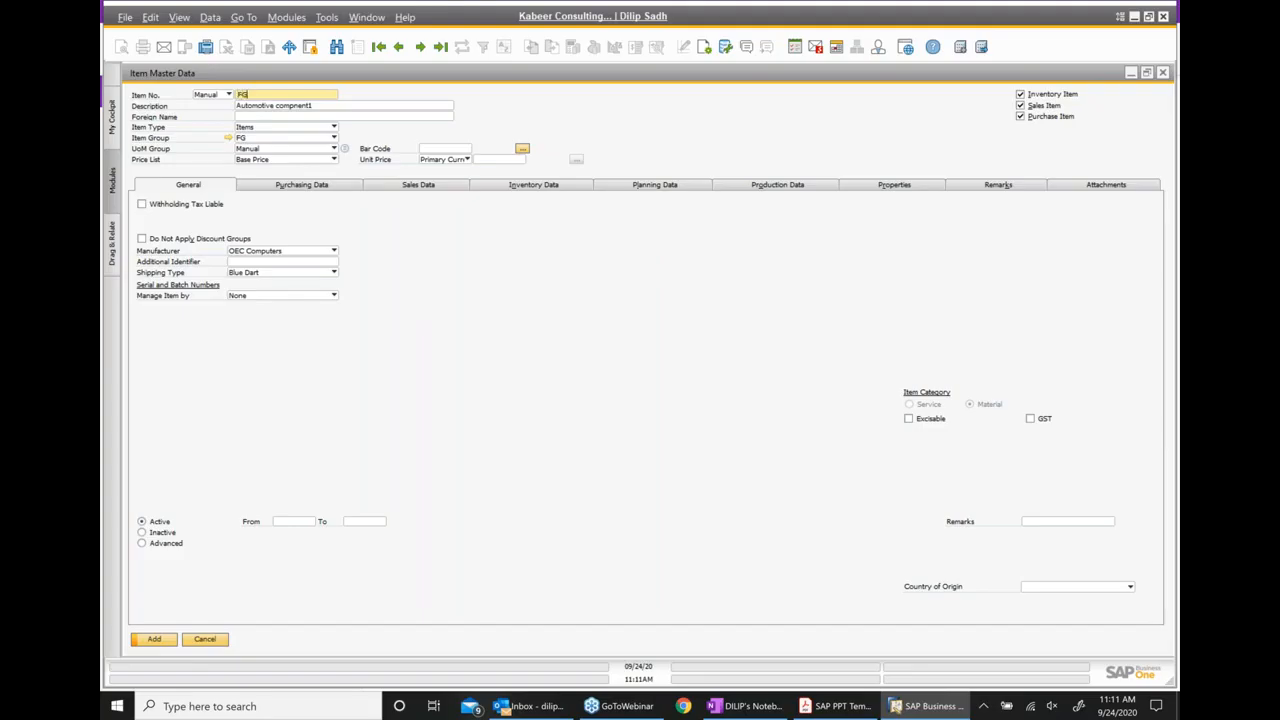
text(FG)
key(BackSpace)
text(G00)
text(1)
Set the item's manufacturer to Tata Motors and its shipping type to Truck in the general data
click(335, 252)
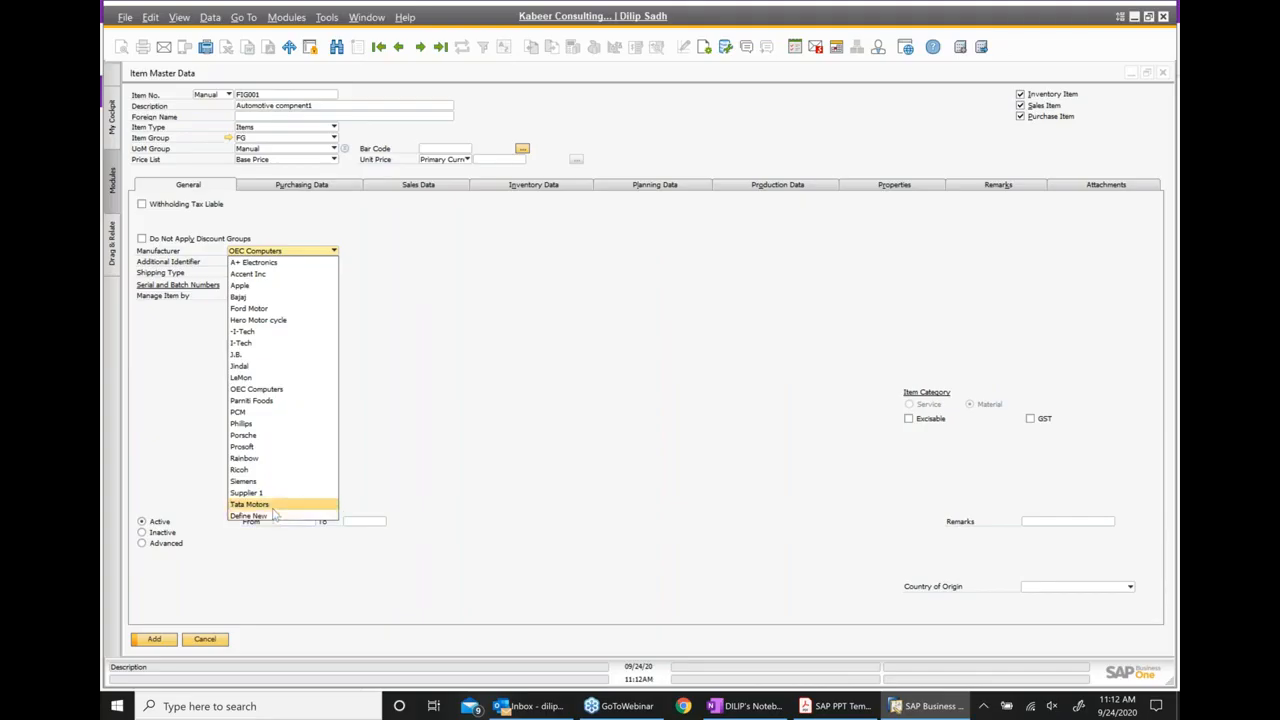
click(274, 505)
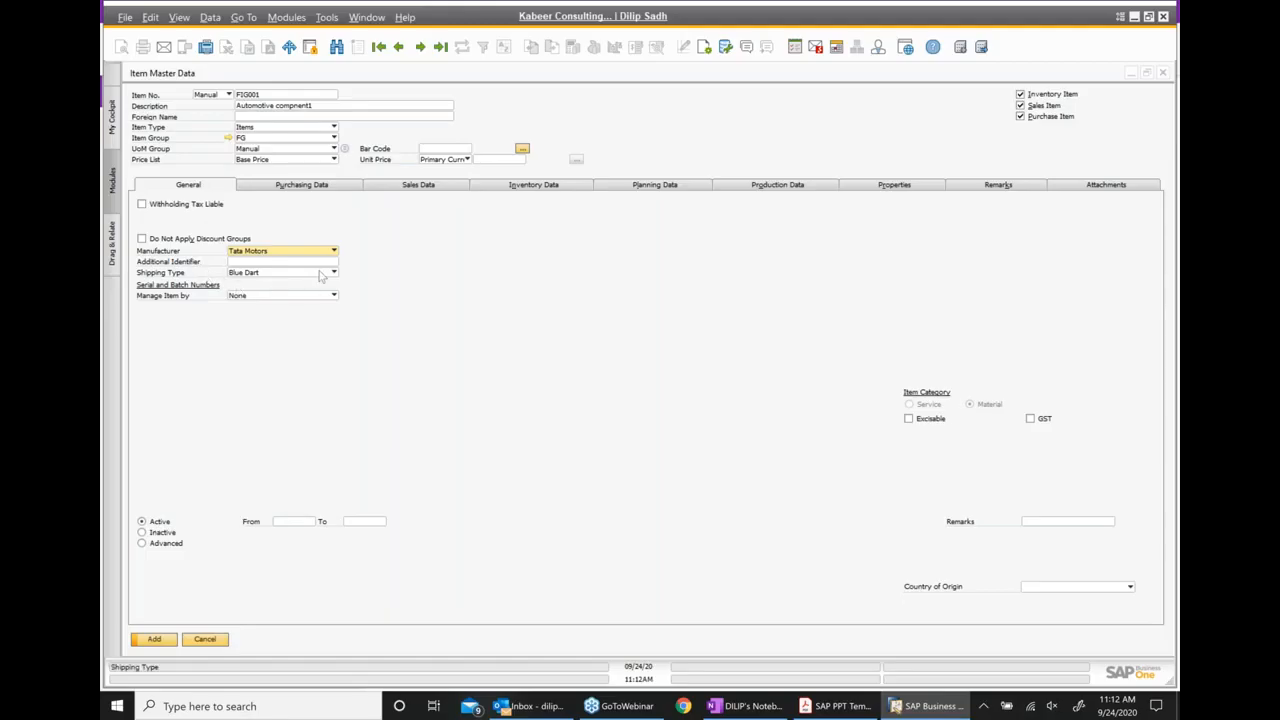
click(318, 274)
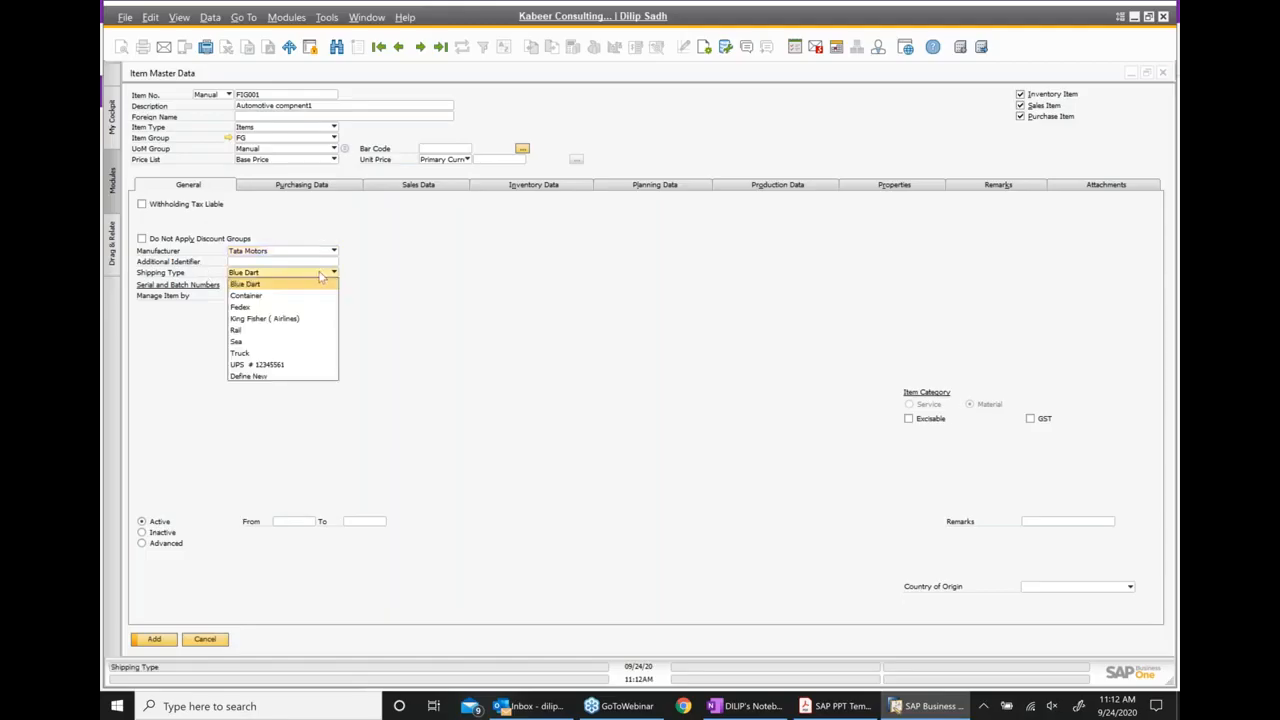
click(280, 353)
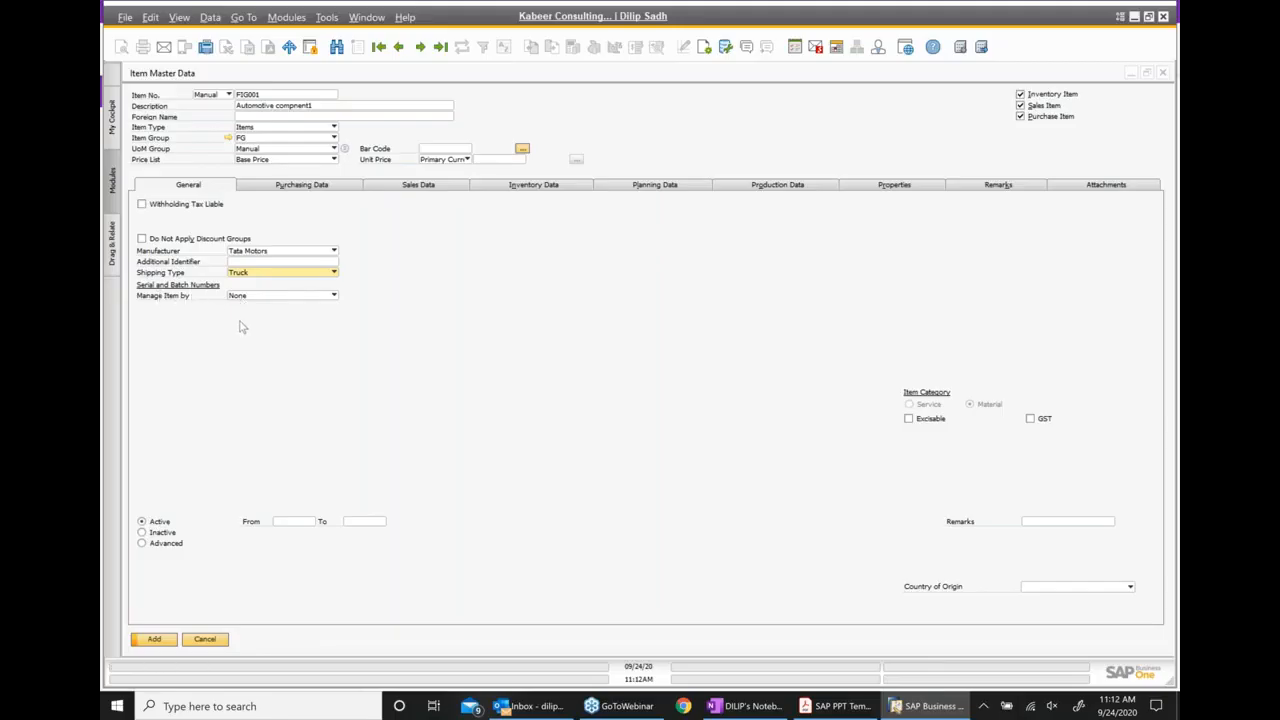
In the purchasing data, choose Acme Associates (V10000) as preferred vendor and set the purchasing UoM name to EA
click(300, 186)
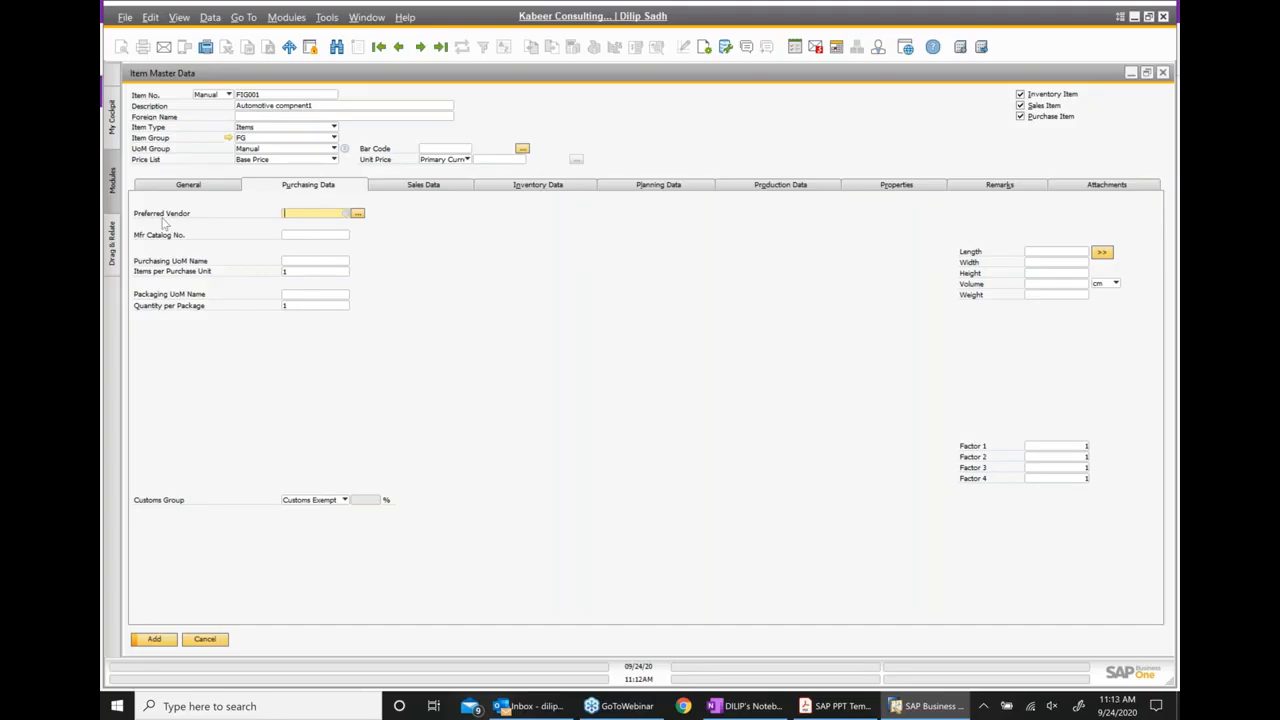
click(357, 214)
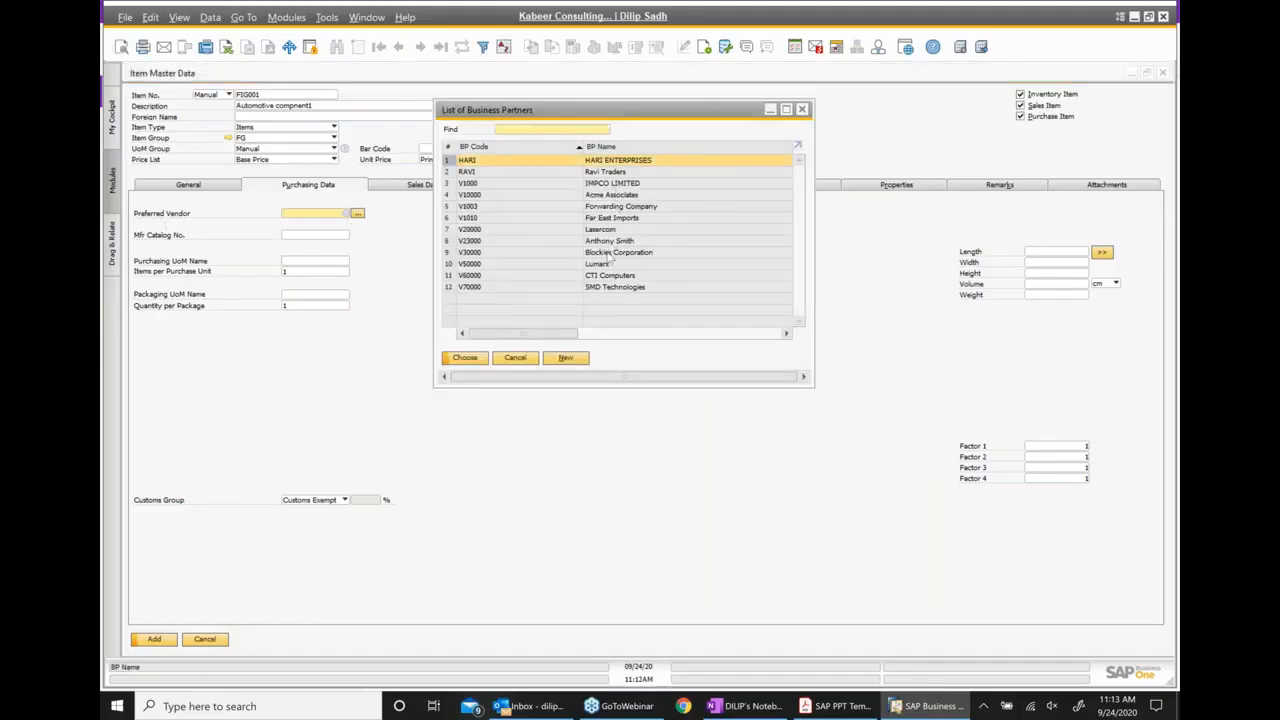
click(630, 196)
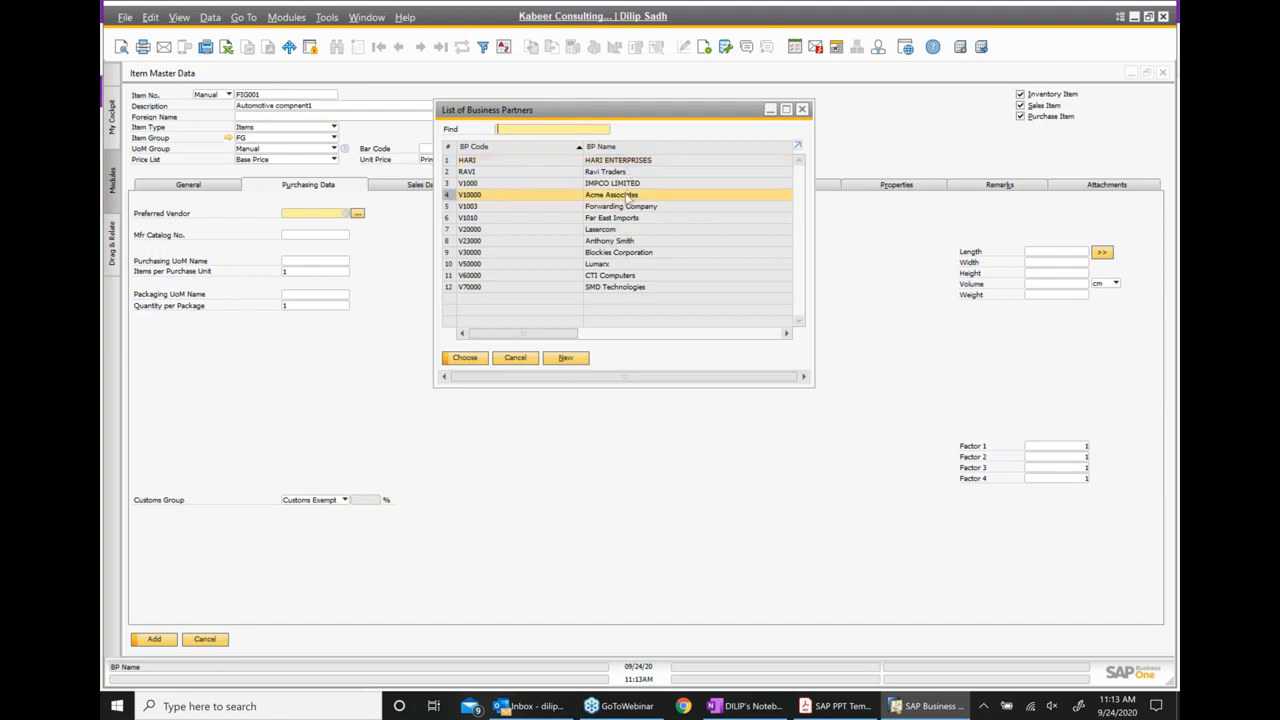
double_click(630, 196)
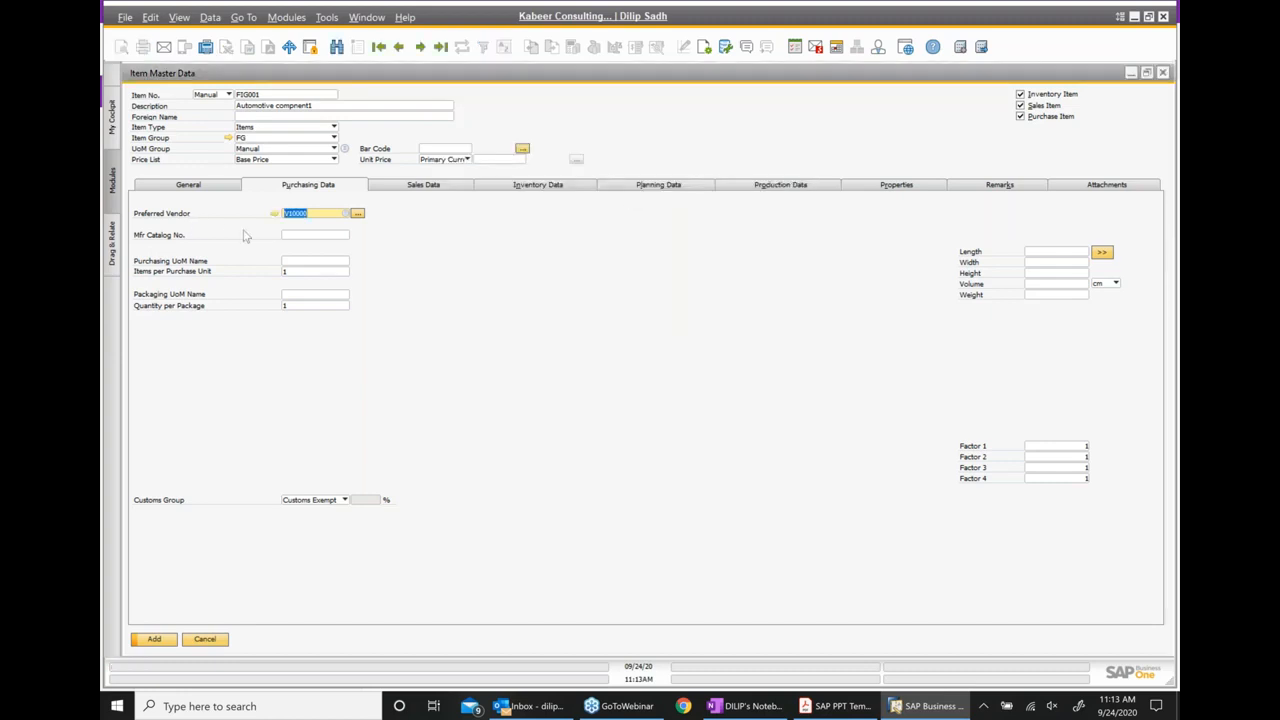
click(293, 261)
text(ea)
key(BackSpace)
key(BackSpace)
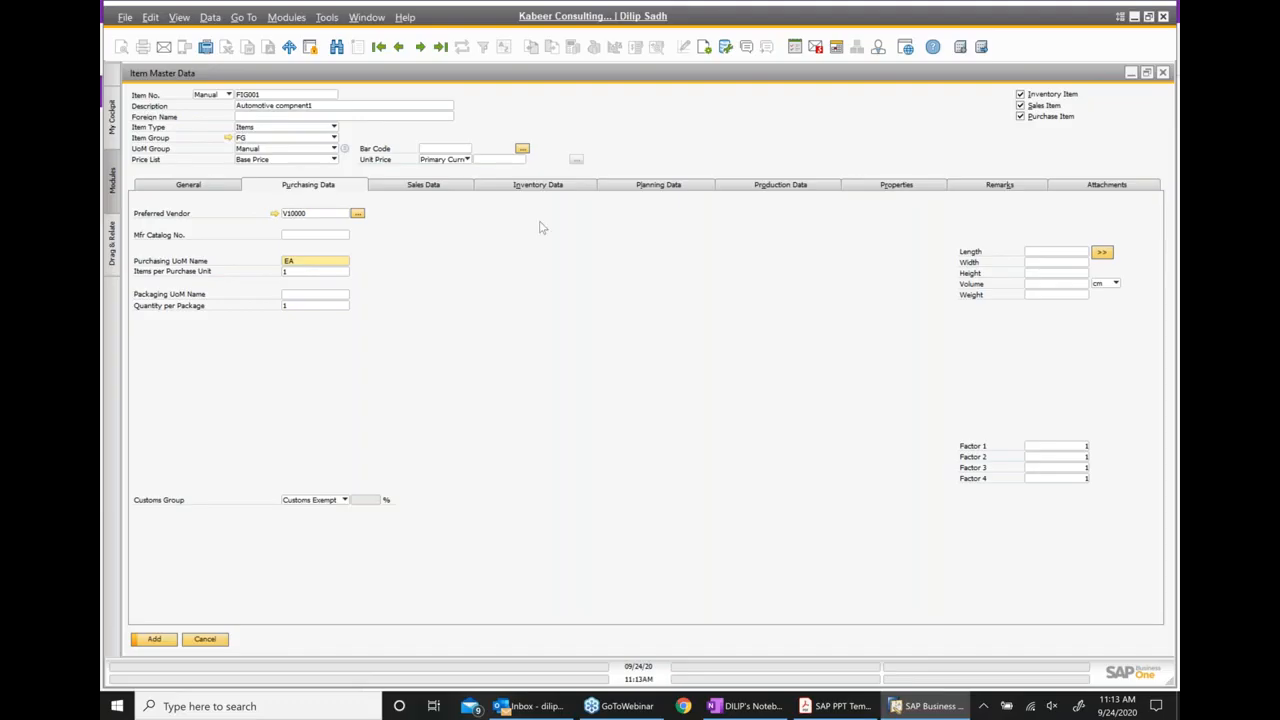
Set the UoM name to EA in both the item's sales data and its inventory data
click(424, 188)
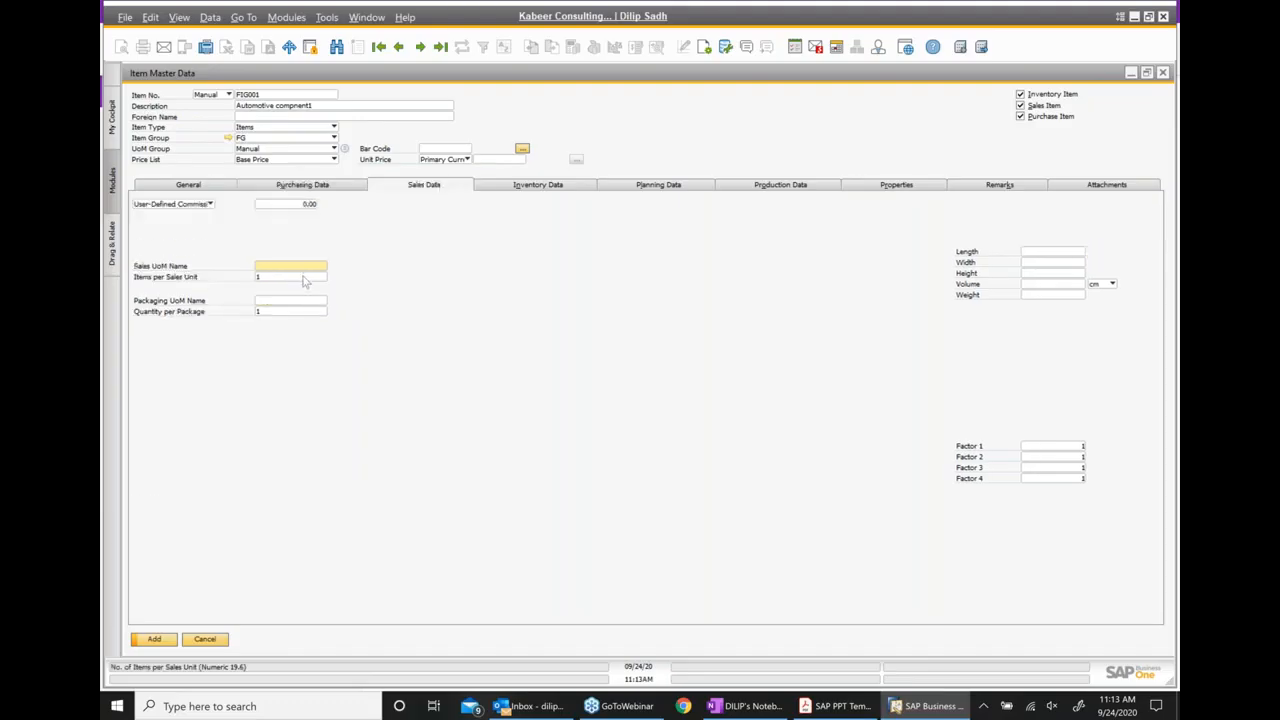
text(EA)
click(562, 190)
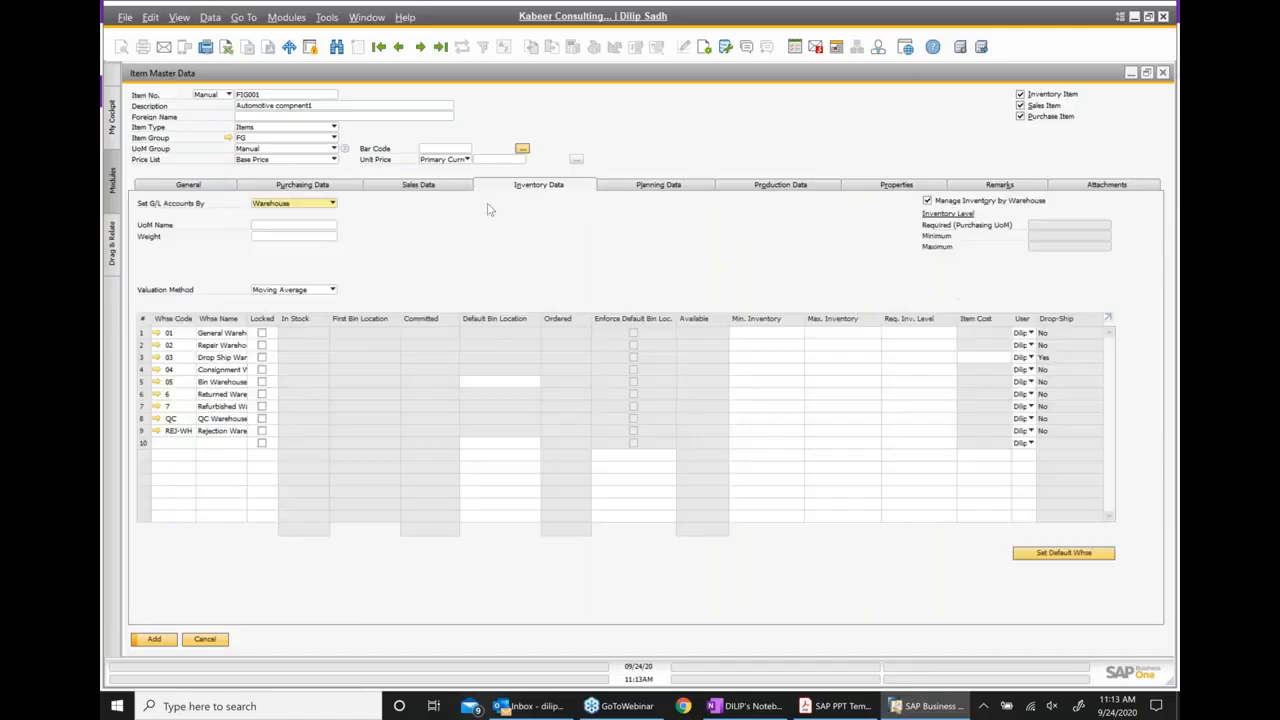
click(260, 226)
text(EA)
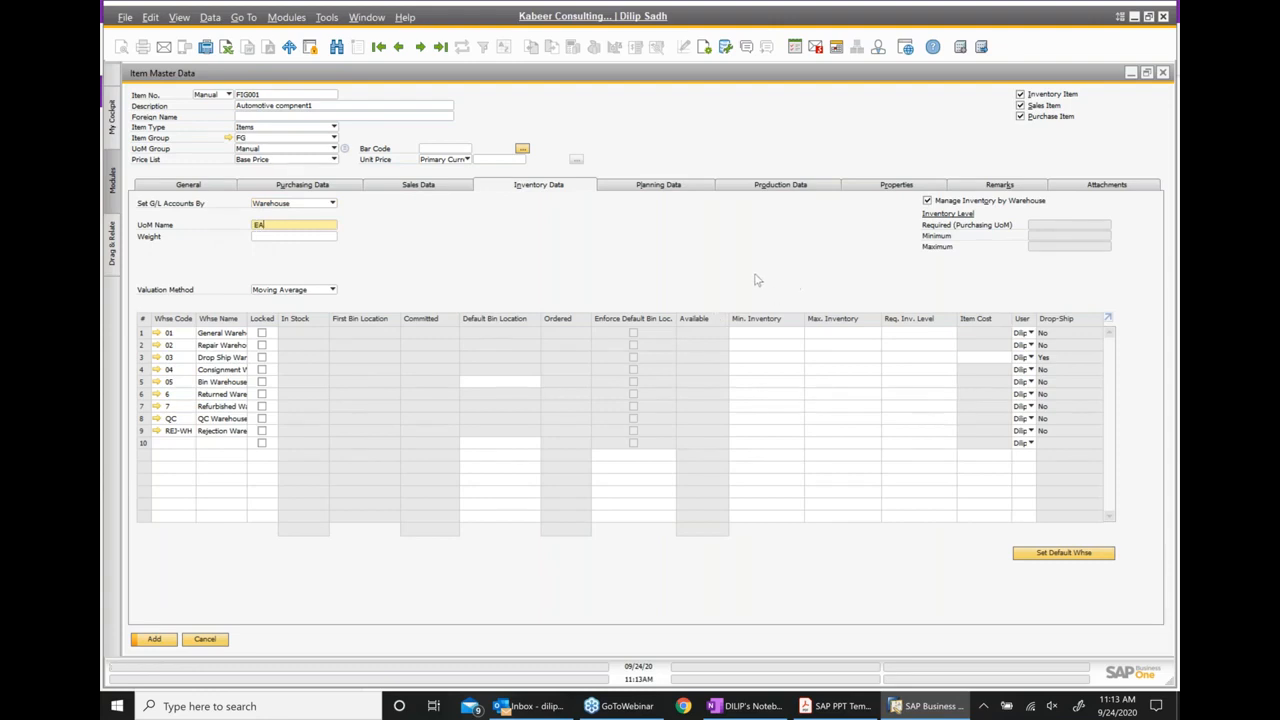
Set the item's procurement method to Make in the planning data
click(680, 189)
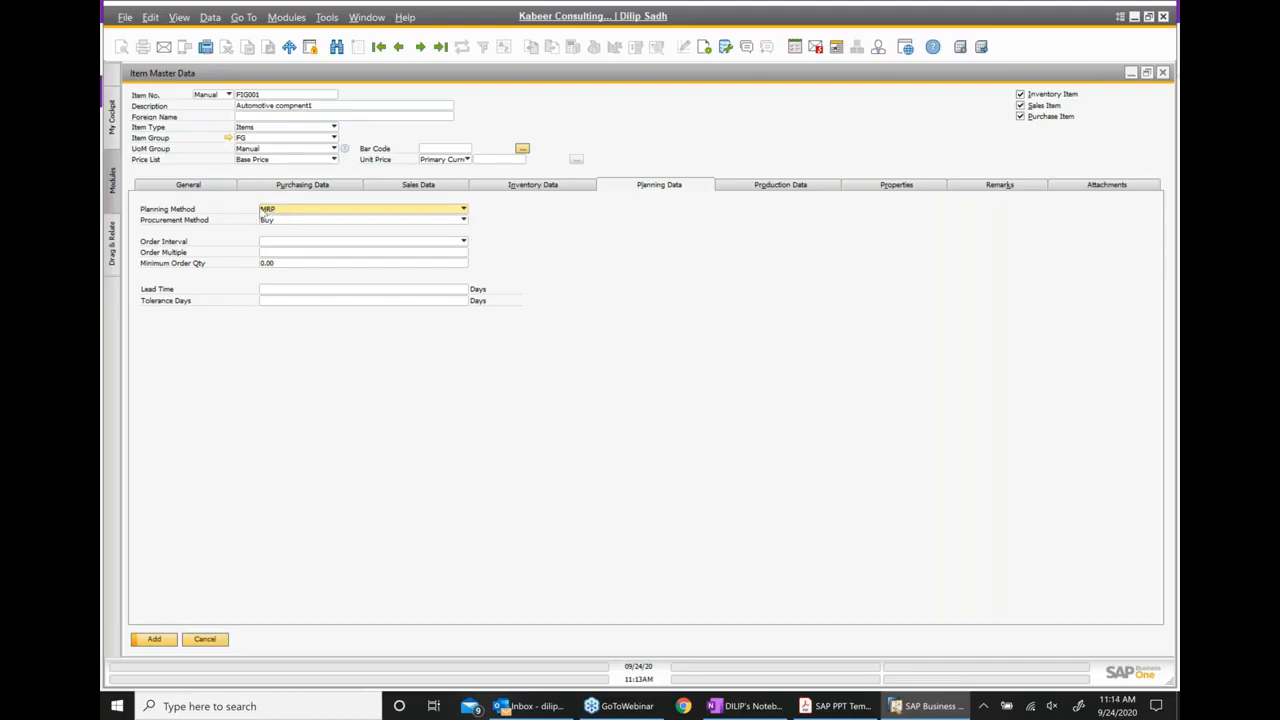
click(463, 220)
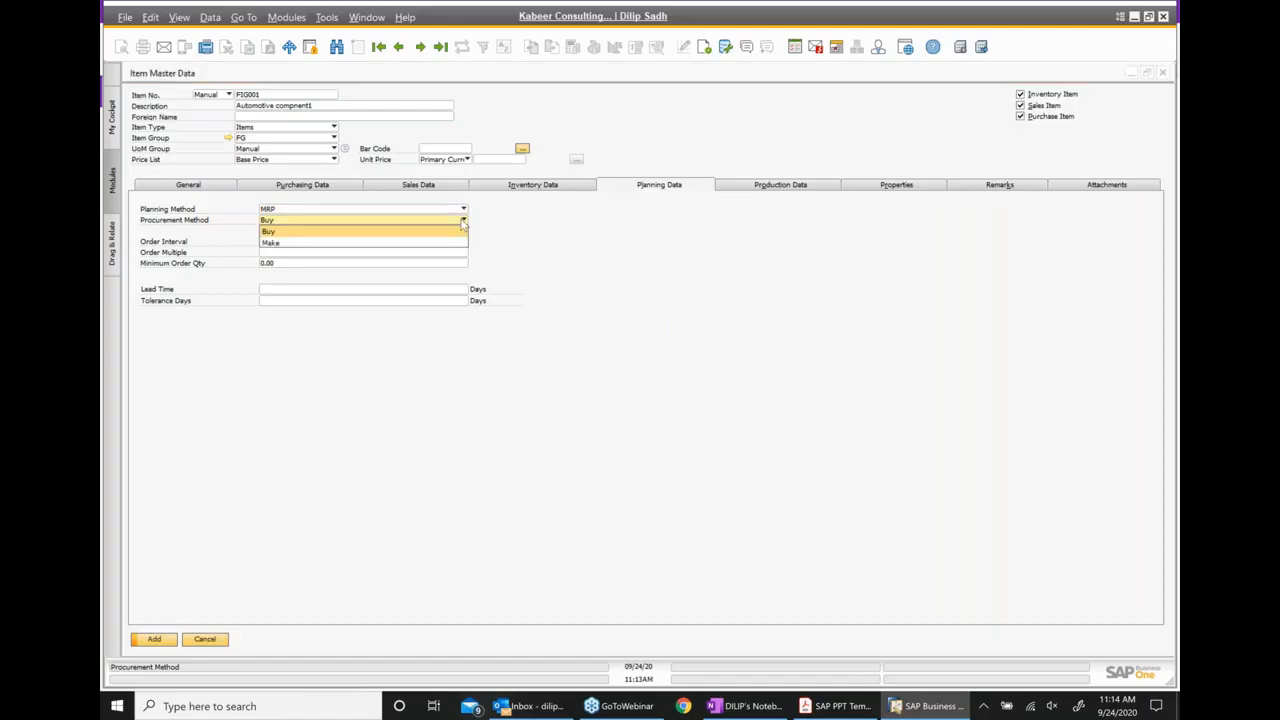
click(283, 243)
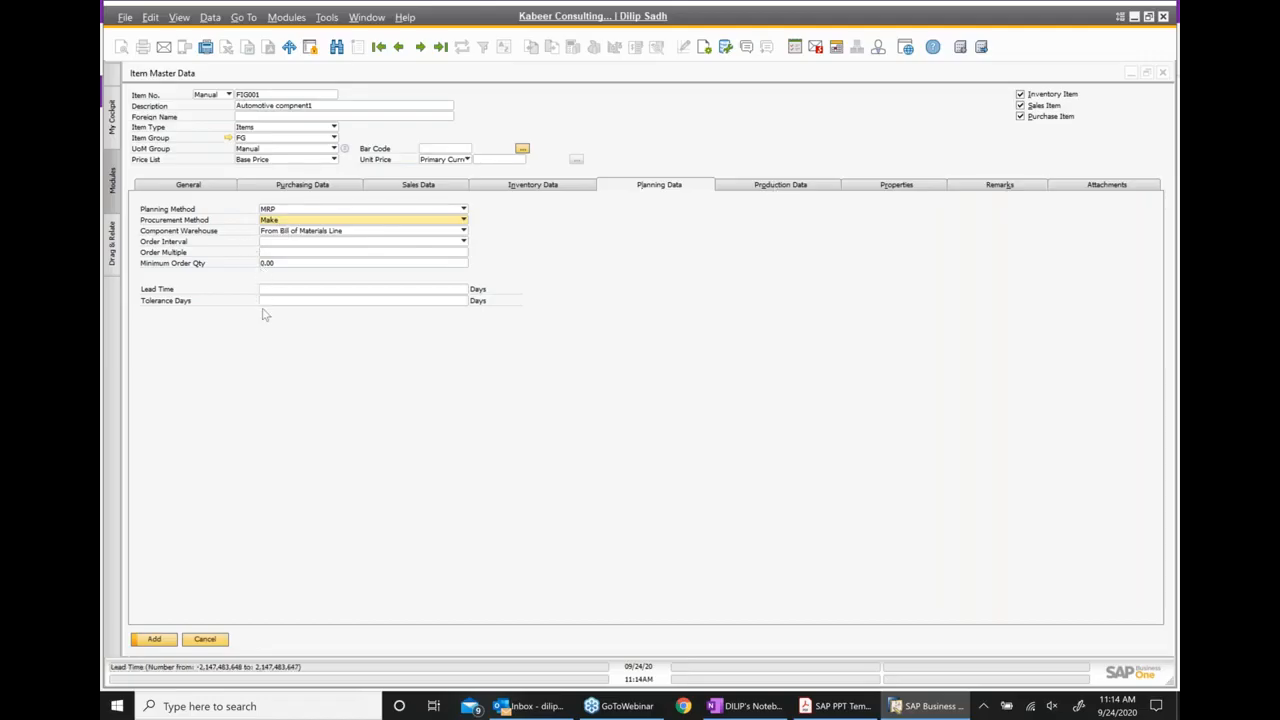
Review the issue method options in the item's production data and look over its properties list
click(770, 189)
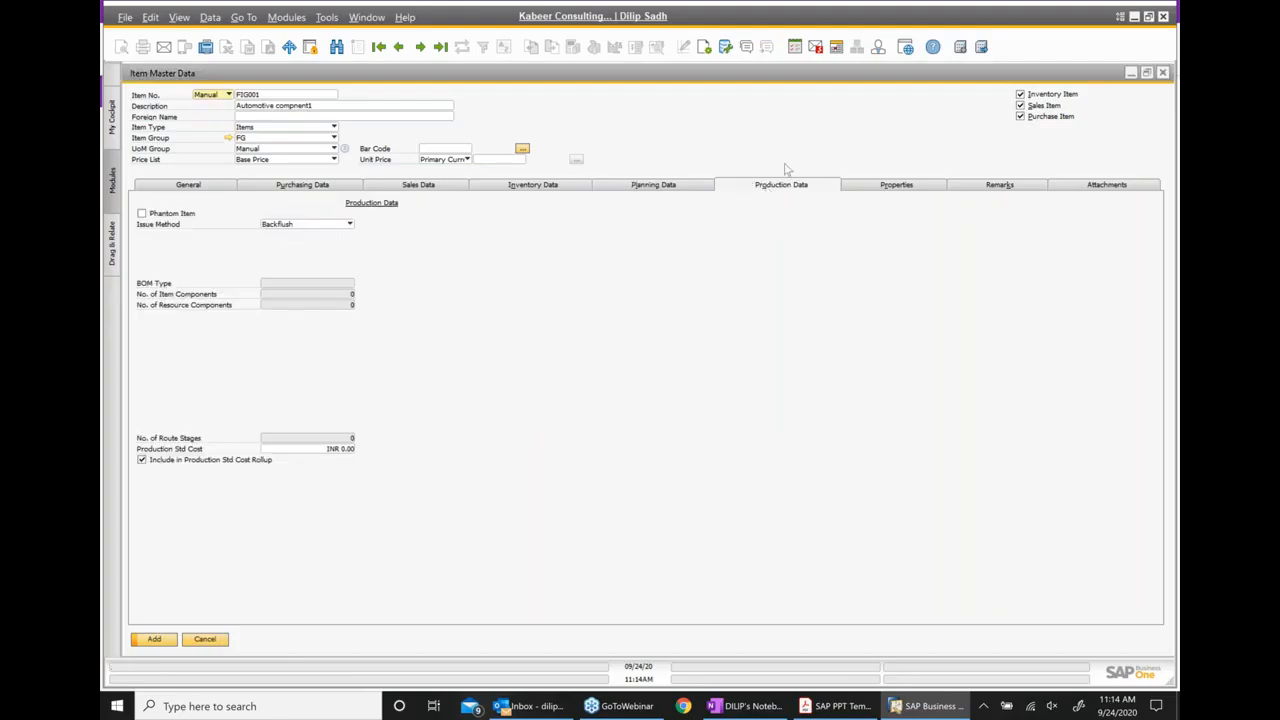
click(283, 224)
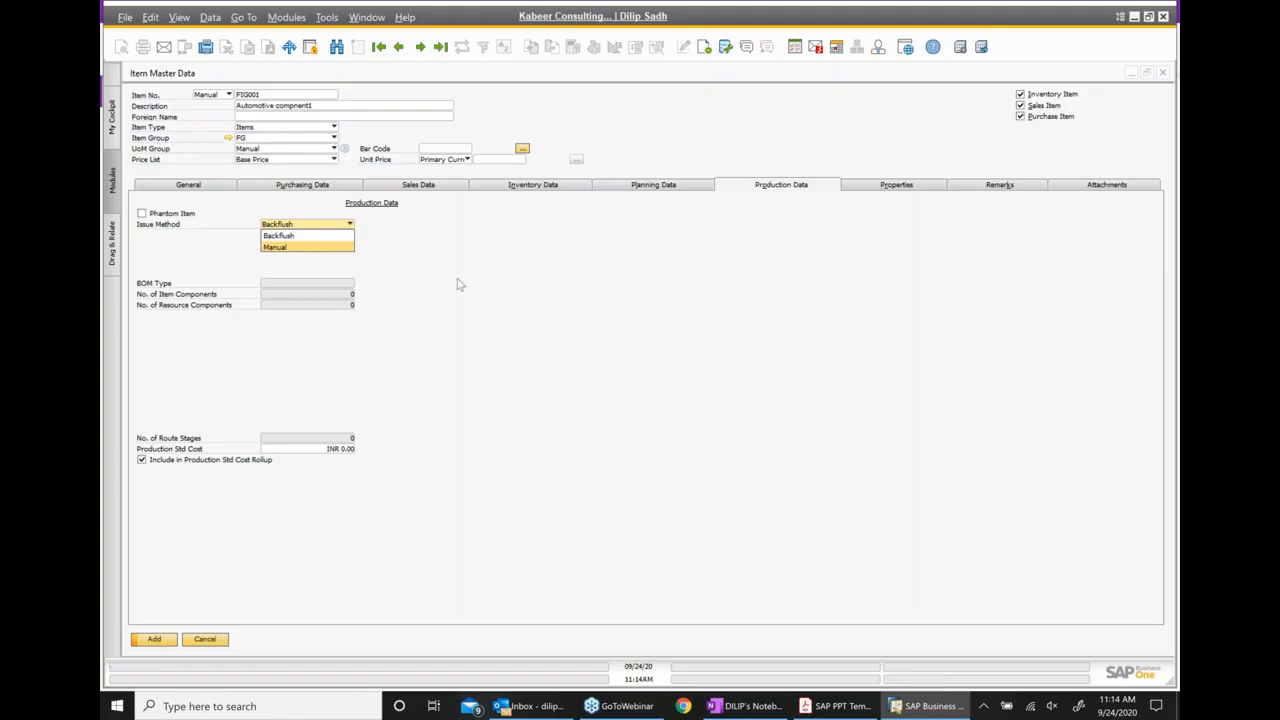
click(498, 333)
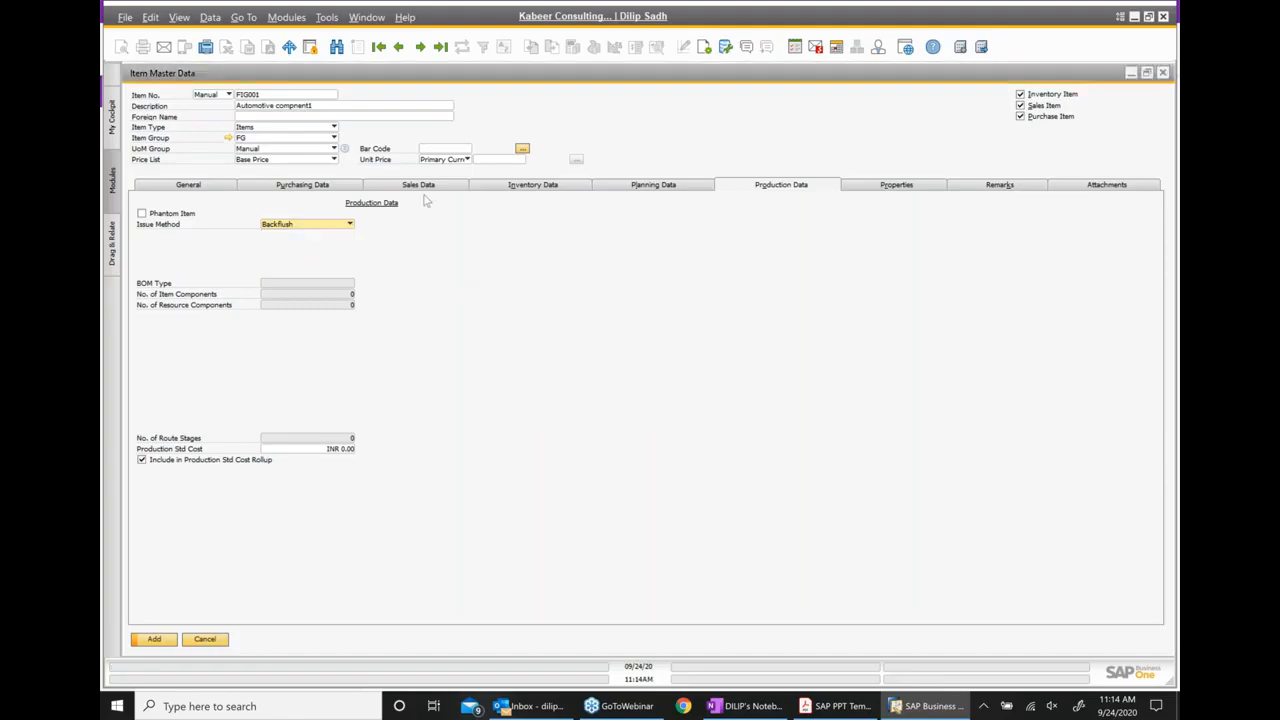
click(890, 190)
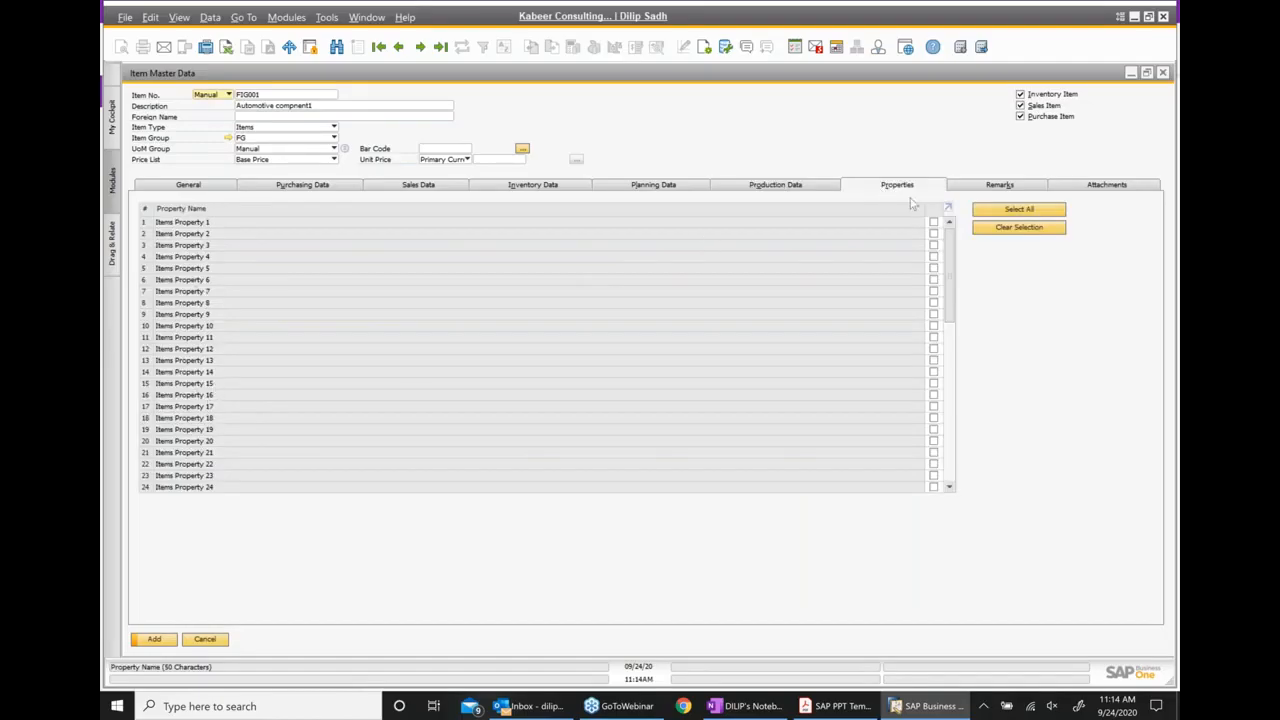
Fill the item's remarks with a line of random placeholder text
click(997, 186)
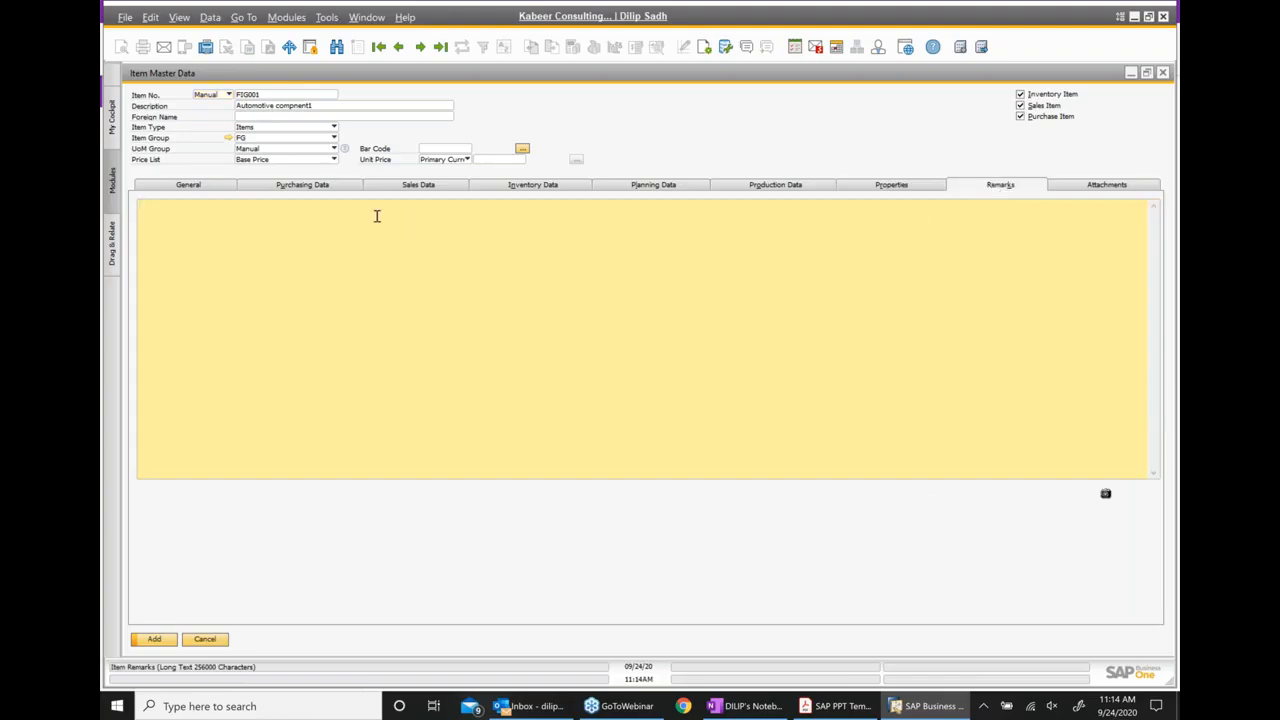
text(fbdsjvbjdvnkjdfnvdfbvbdfbvjkandvnajkbjnvdnvbvbd)
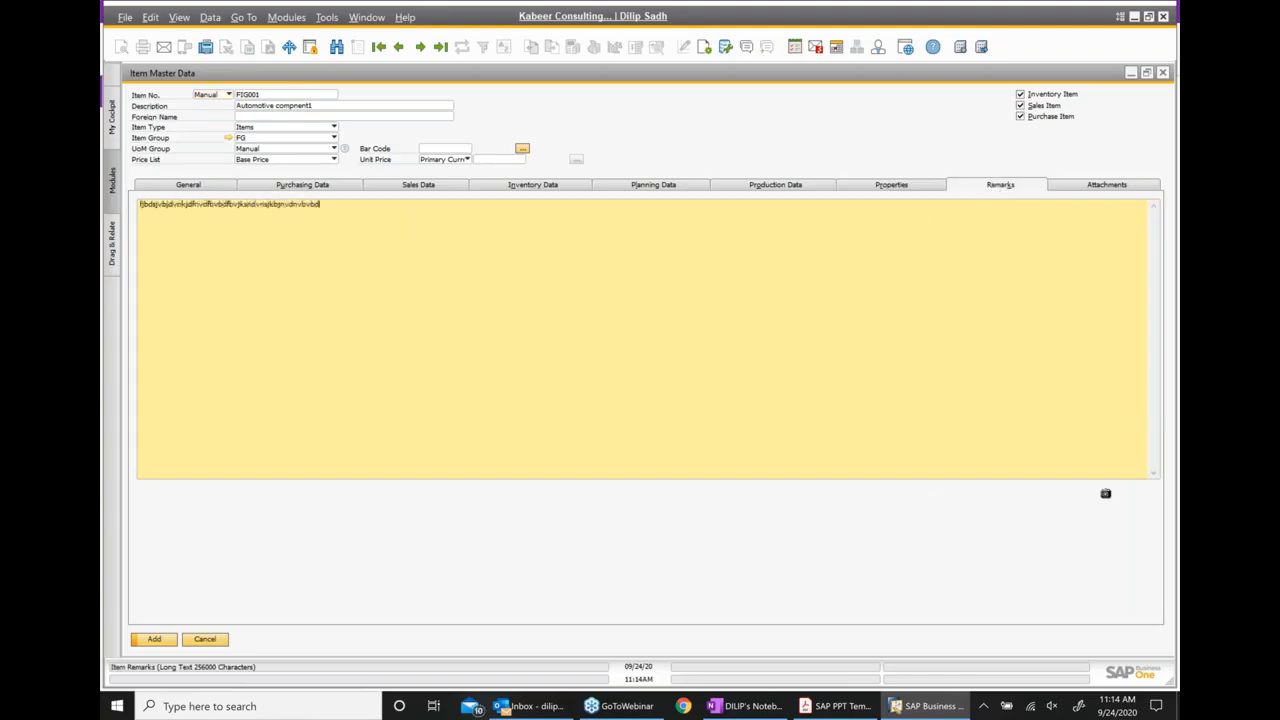
text(vnskavnvm vkjsv  d dnvjsvnsnsdvmanvkndvkanvsnvnvdnvlvsan)
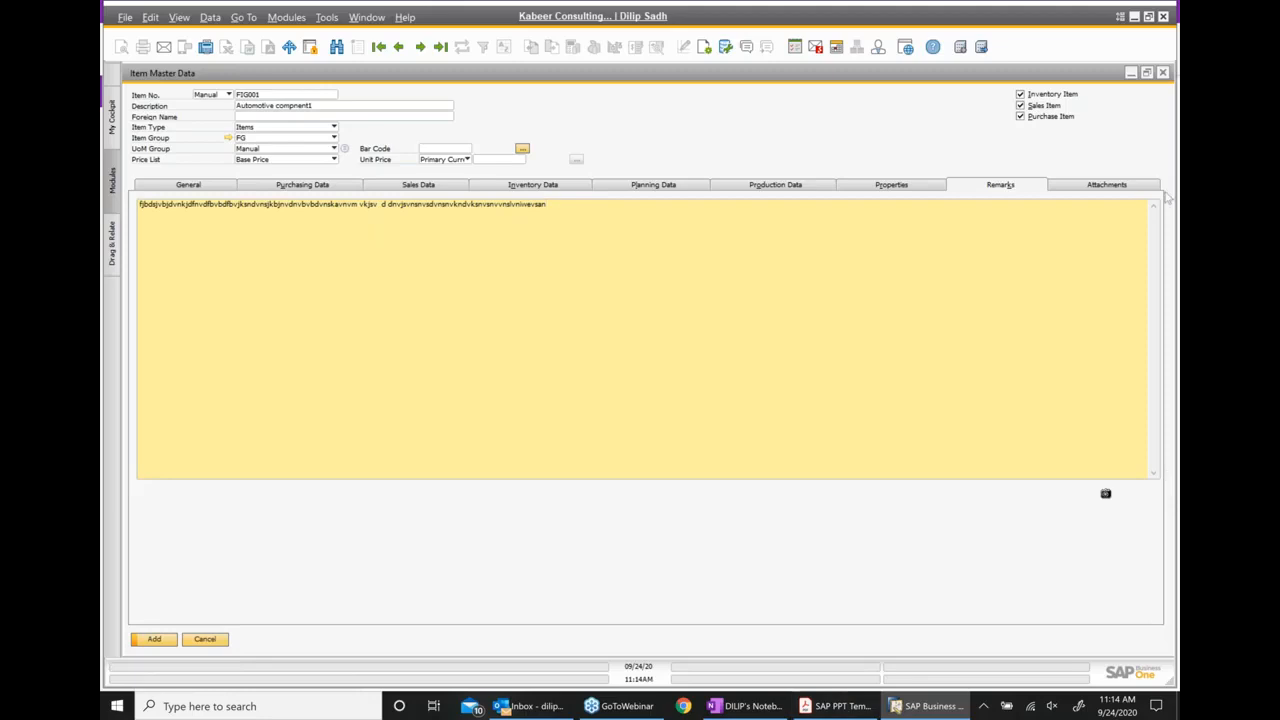
Attach the Training Documents_28April file from the Desktop folder to the item
click(1110, 186)
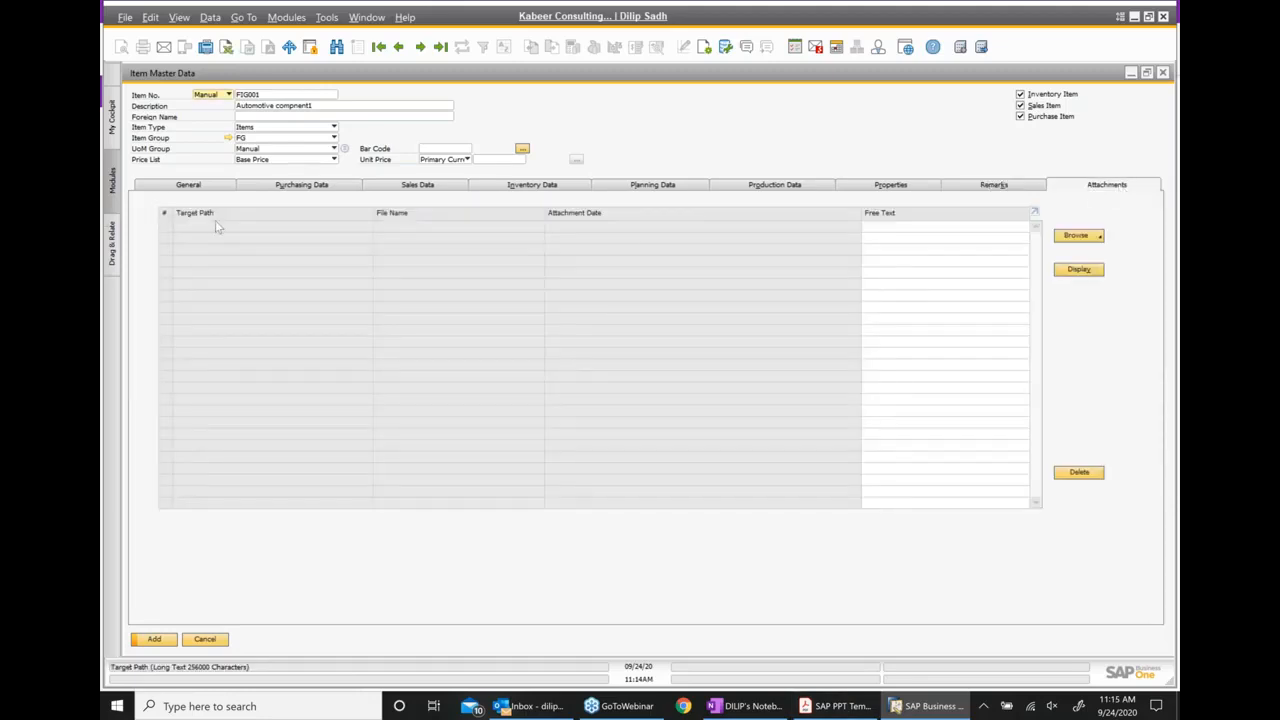
click(1095, 237)
click(1093, 240)
click(1080, 238)
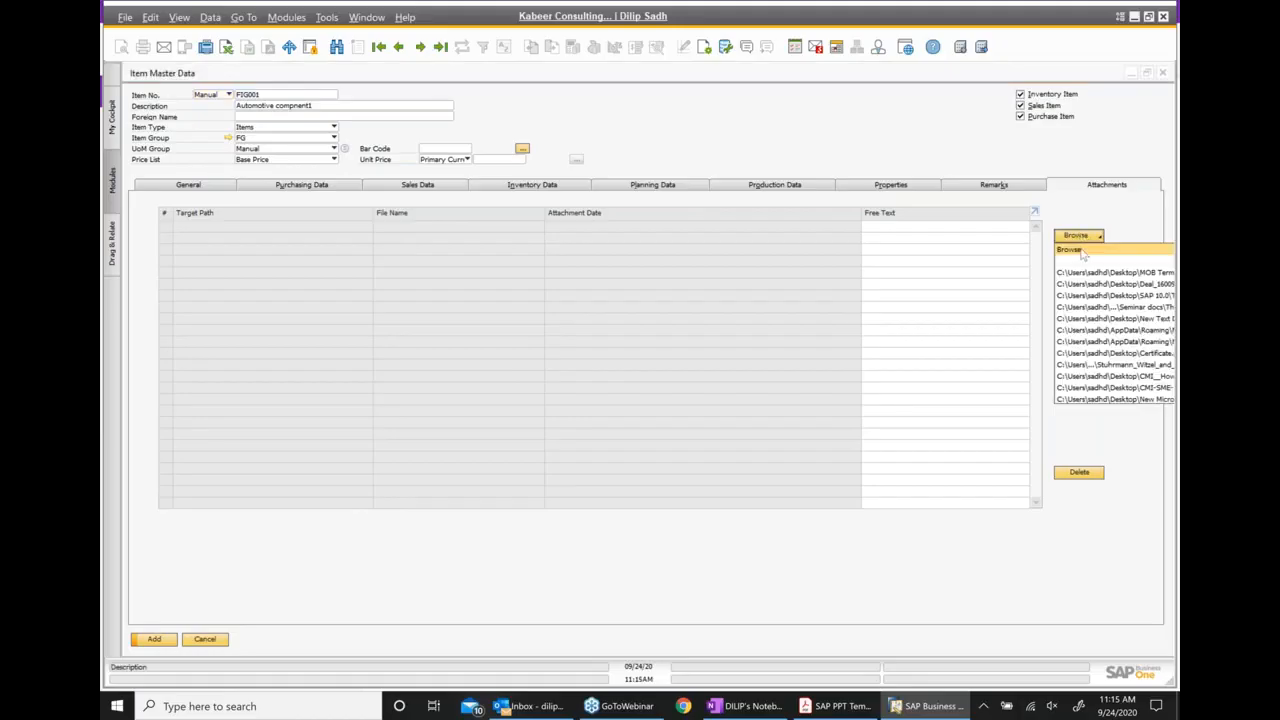
click(1080, 250)
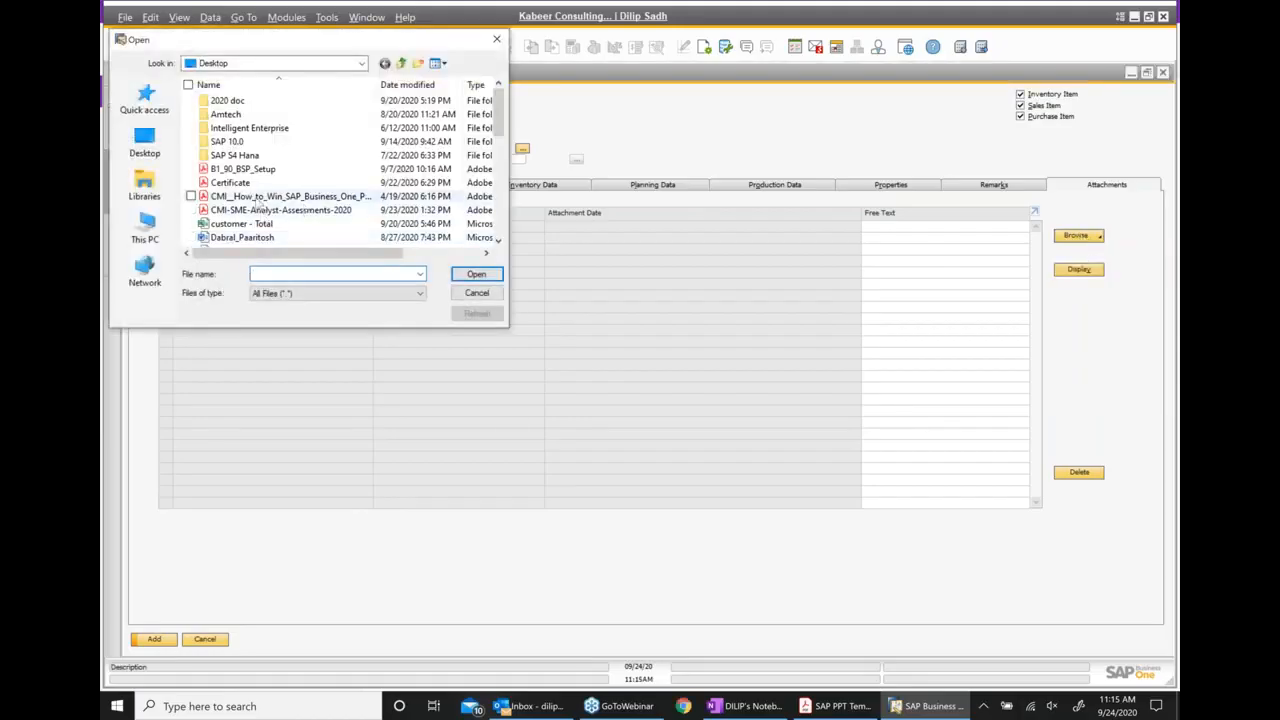
scroll(215, 210, down, 3)
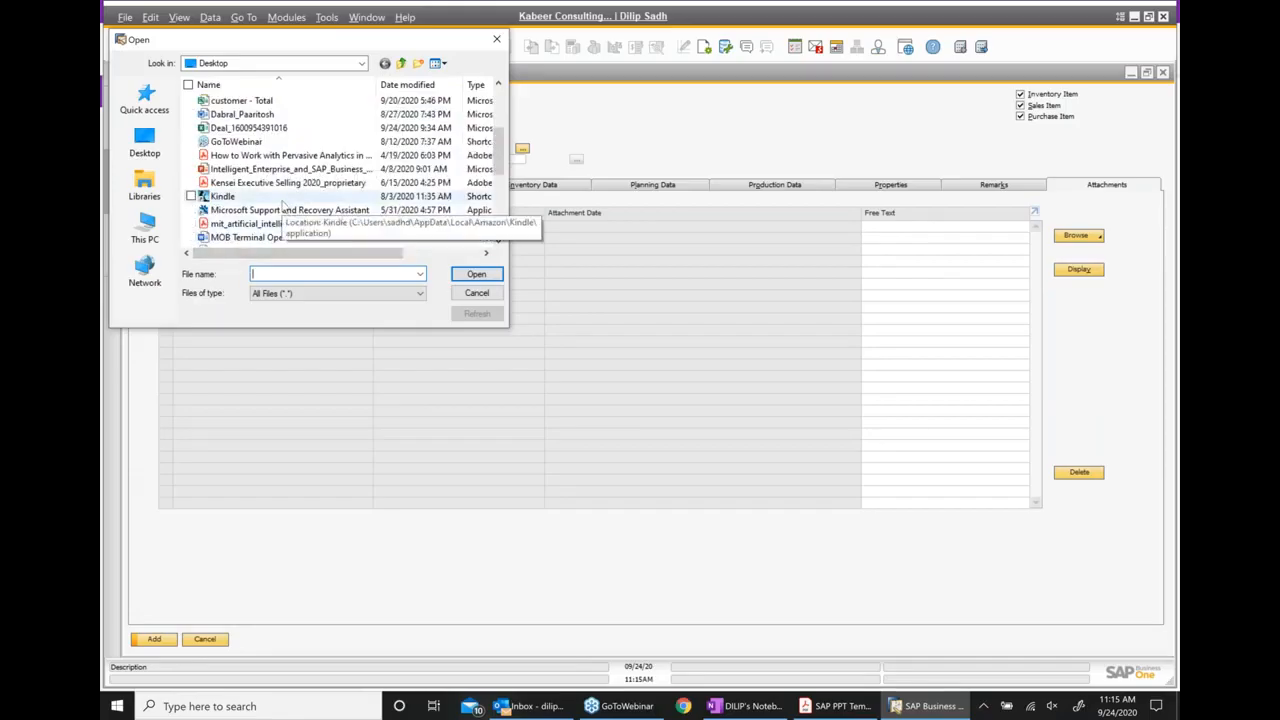
scroll(282, 206, down, 2)
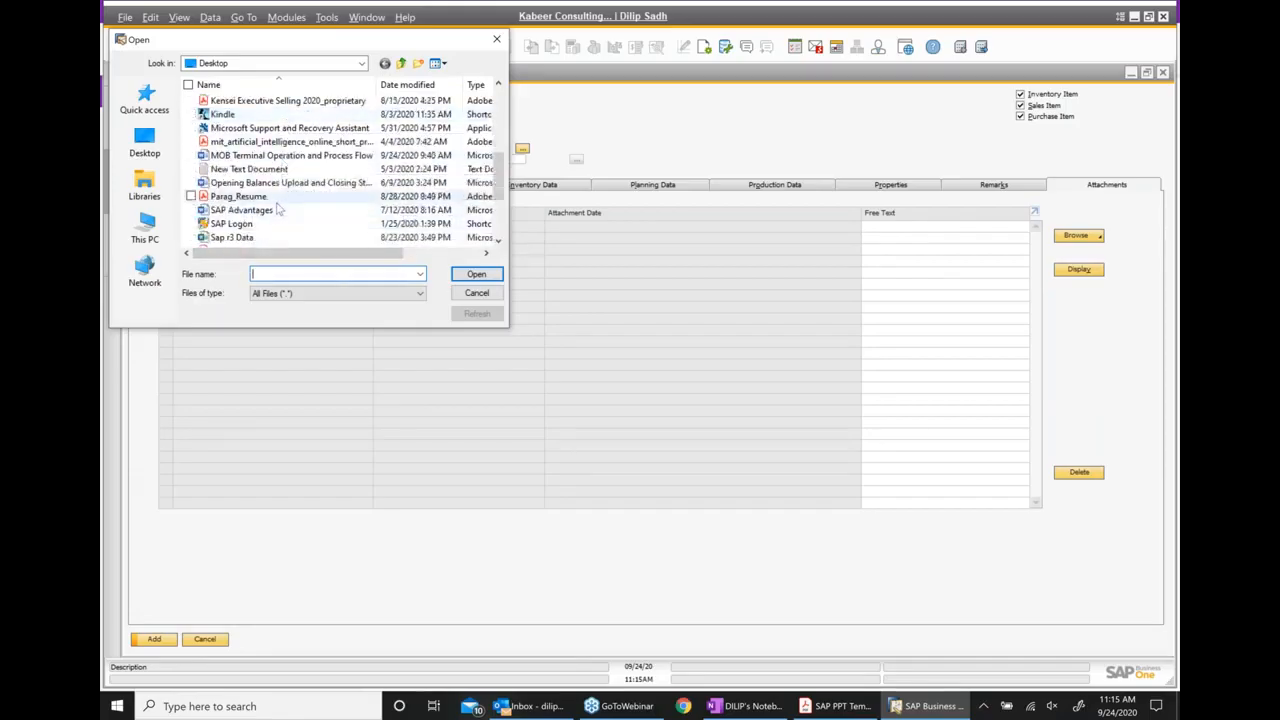
scroll(280, 208, down, 1)
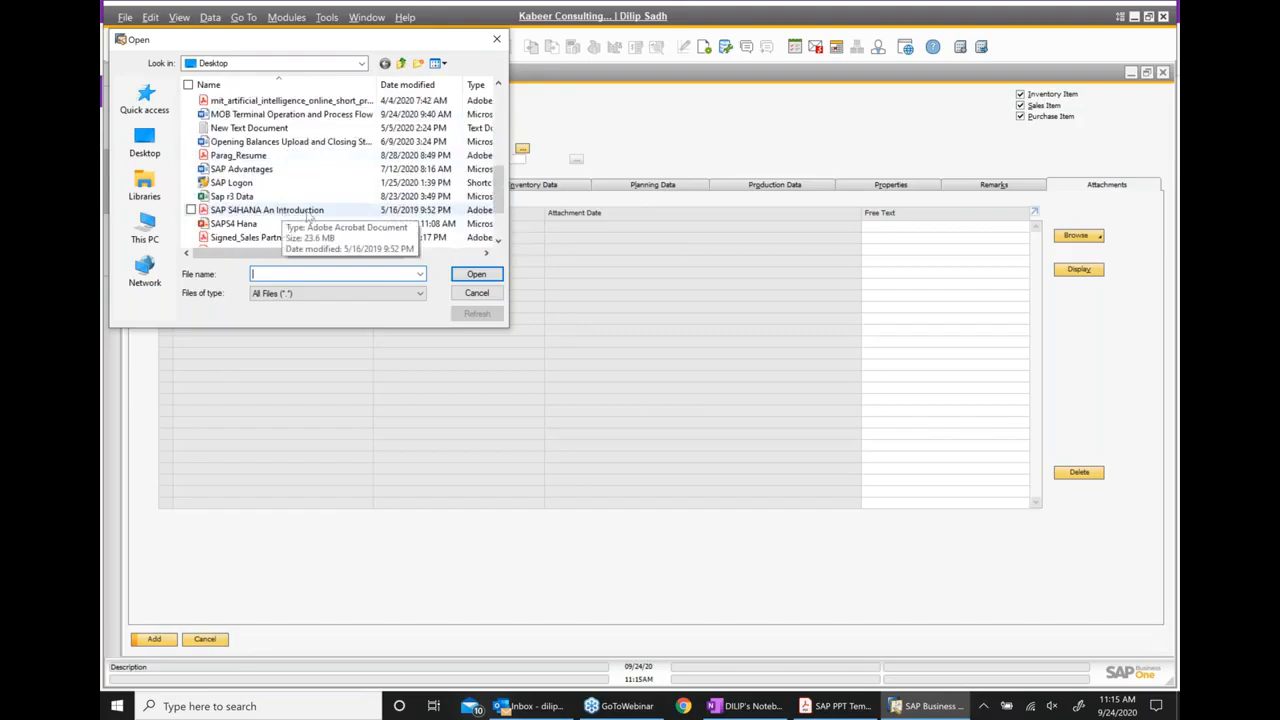
scroll(300, 218, down, 1)
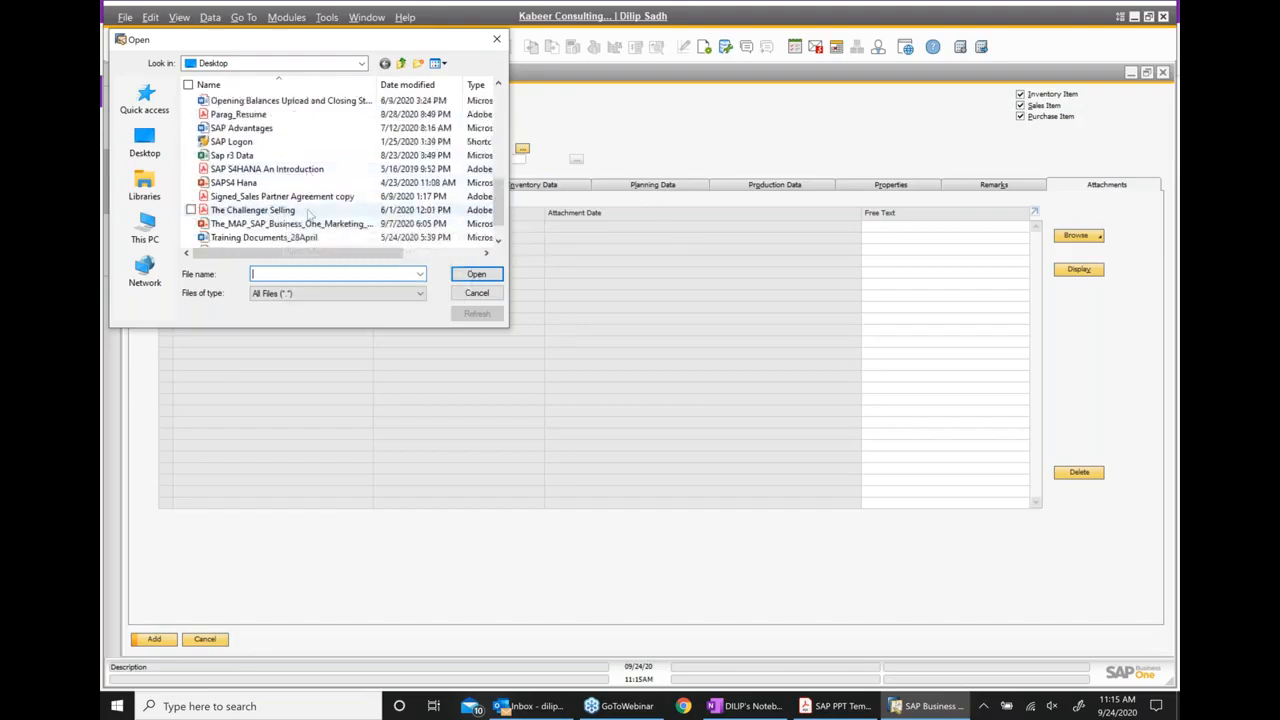
scroll(305, 218, down, 1)
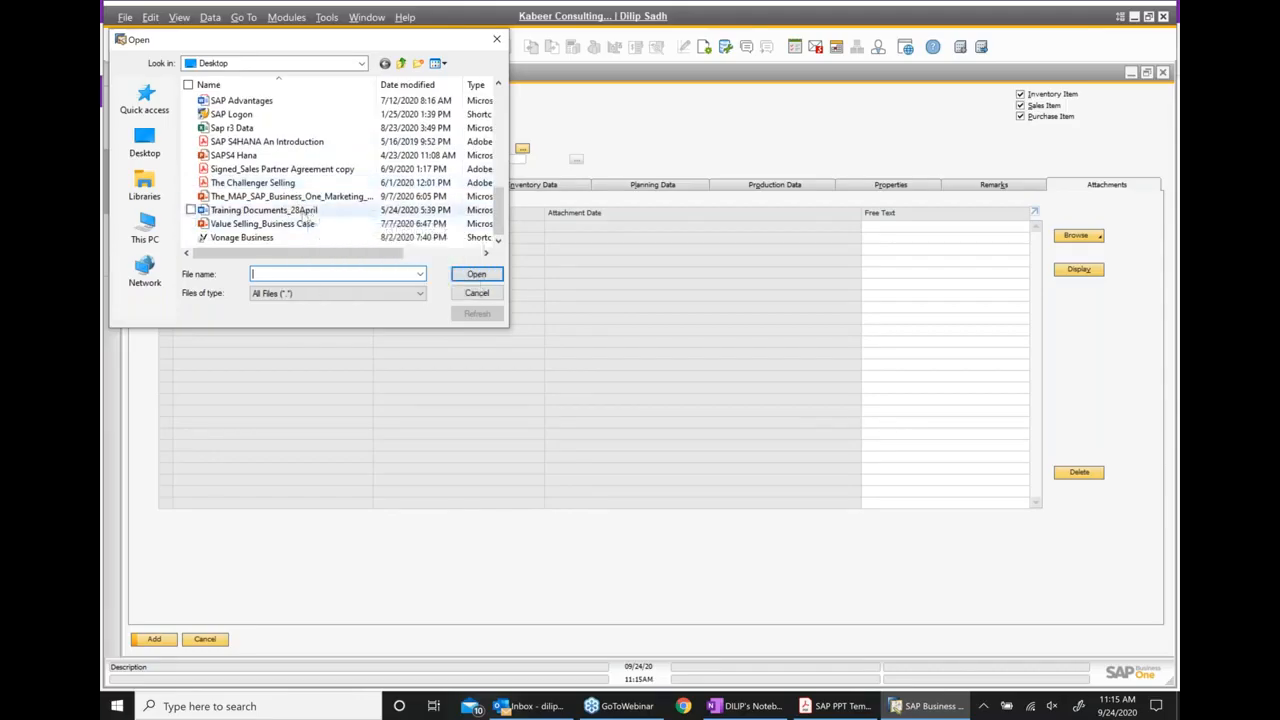
click(303, 212)
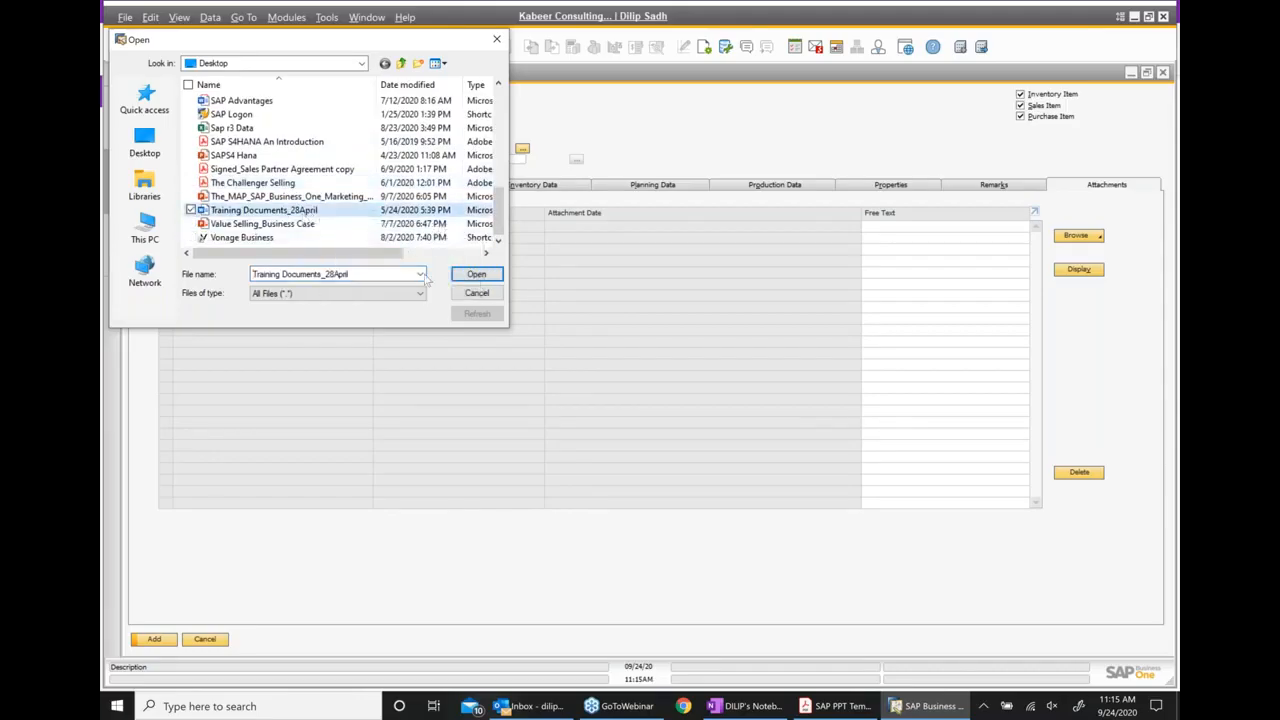
click(470, 274)
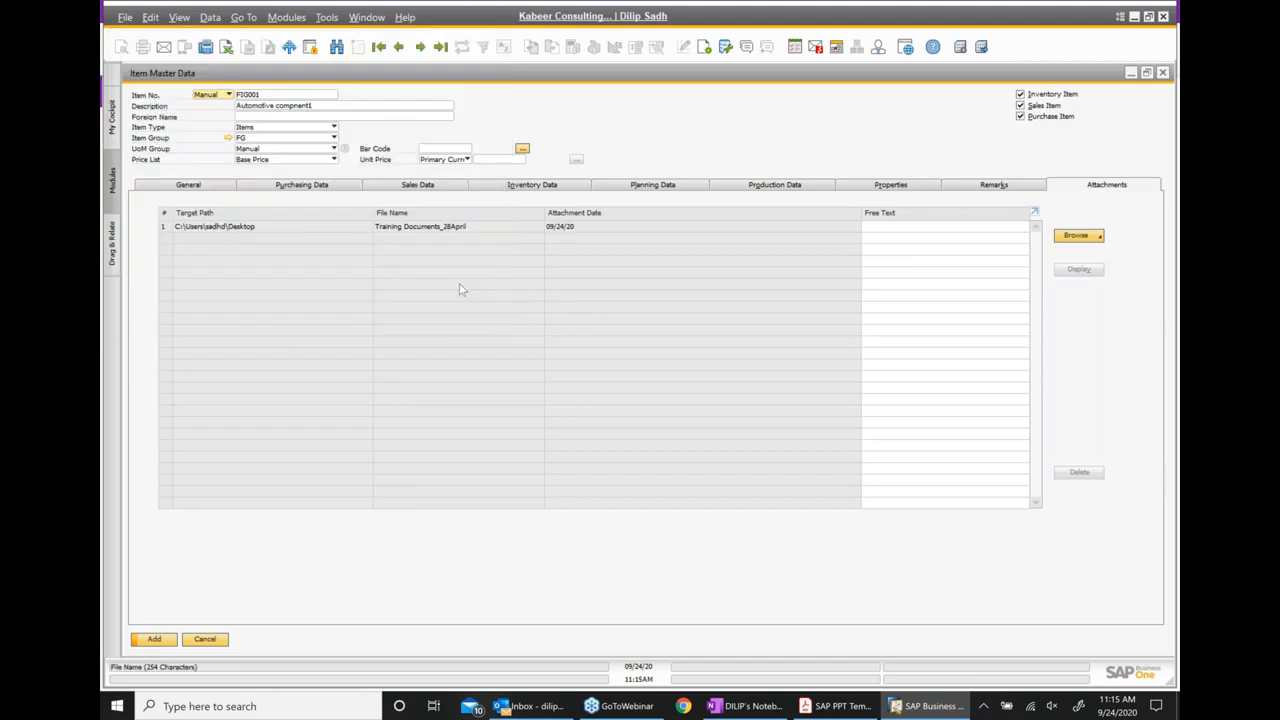
Open the attached Training Documents_28April file to check it, close it and return to the maximized item record
click(252, 227)
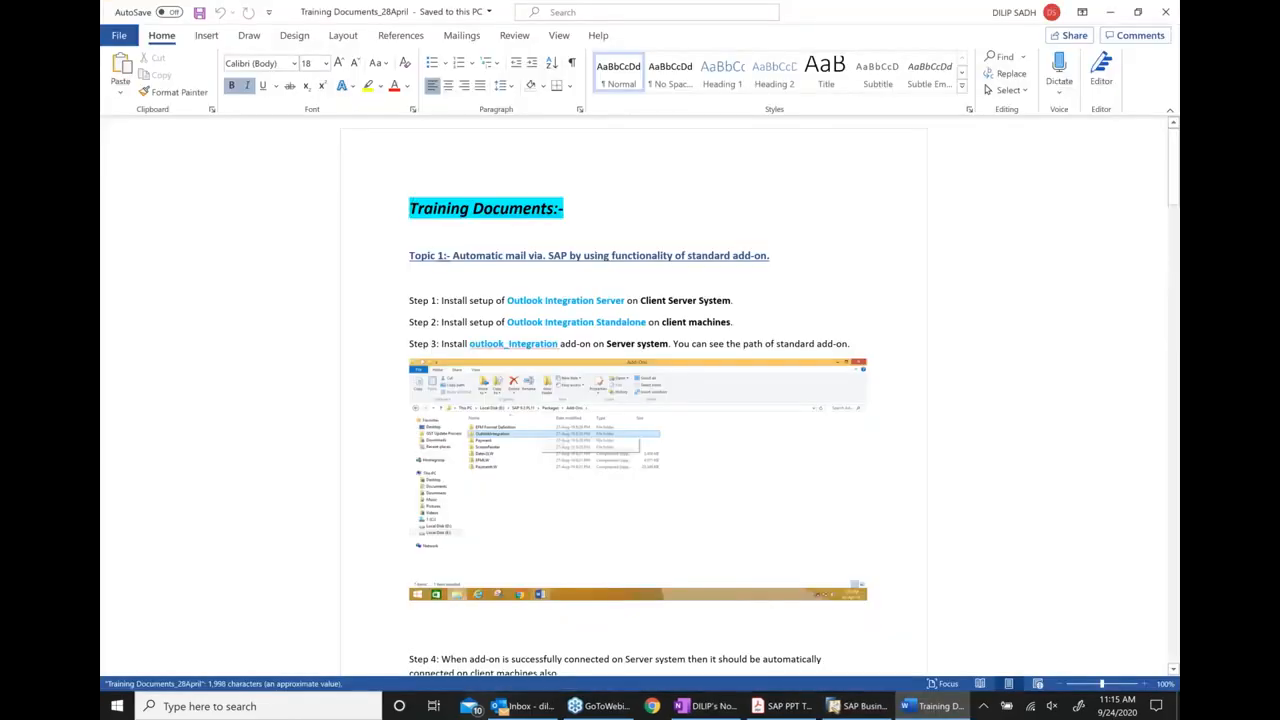
click(1165, 12)
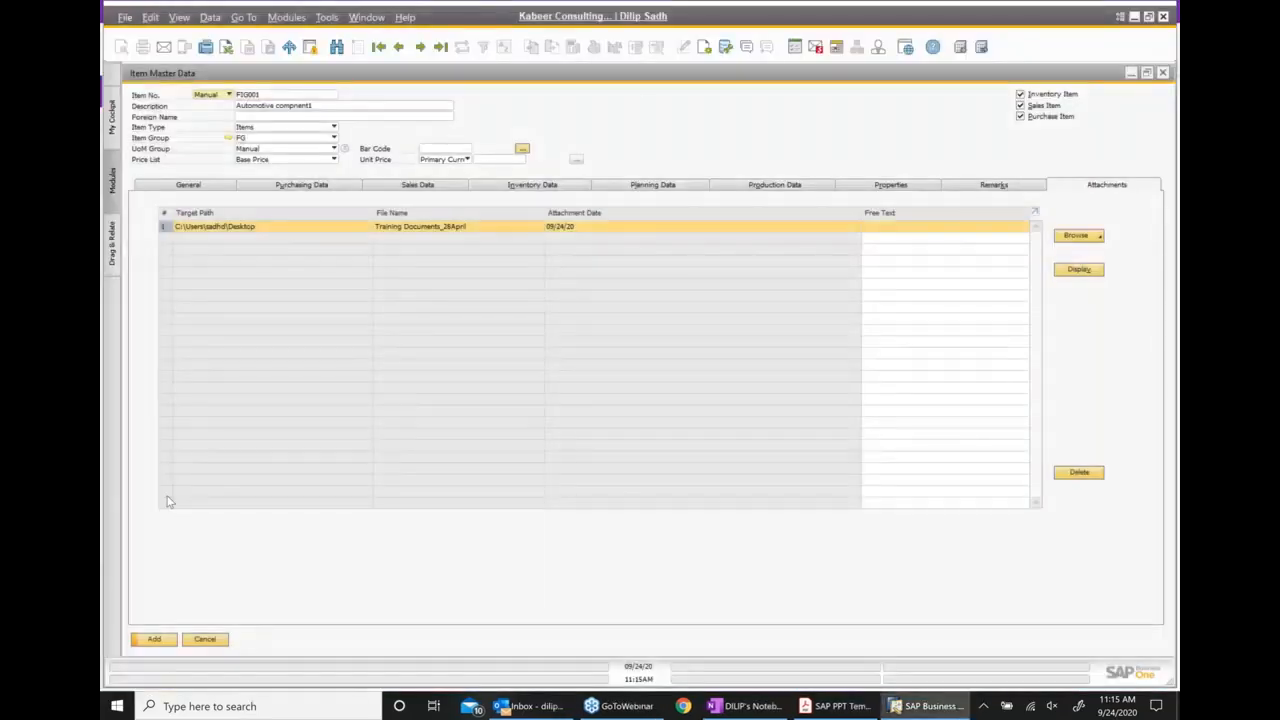
double_click(385, 73)
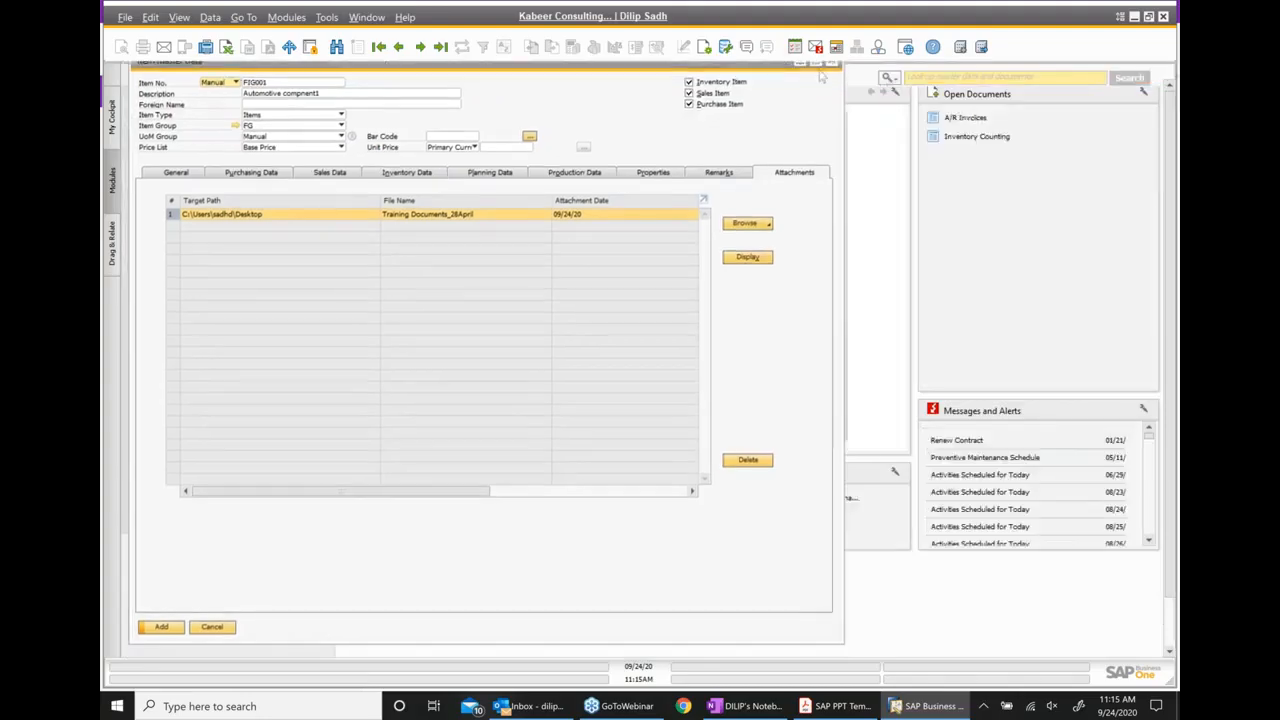
click(817, 65)
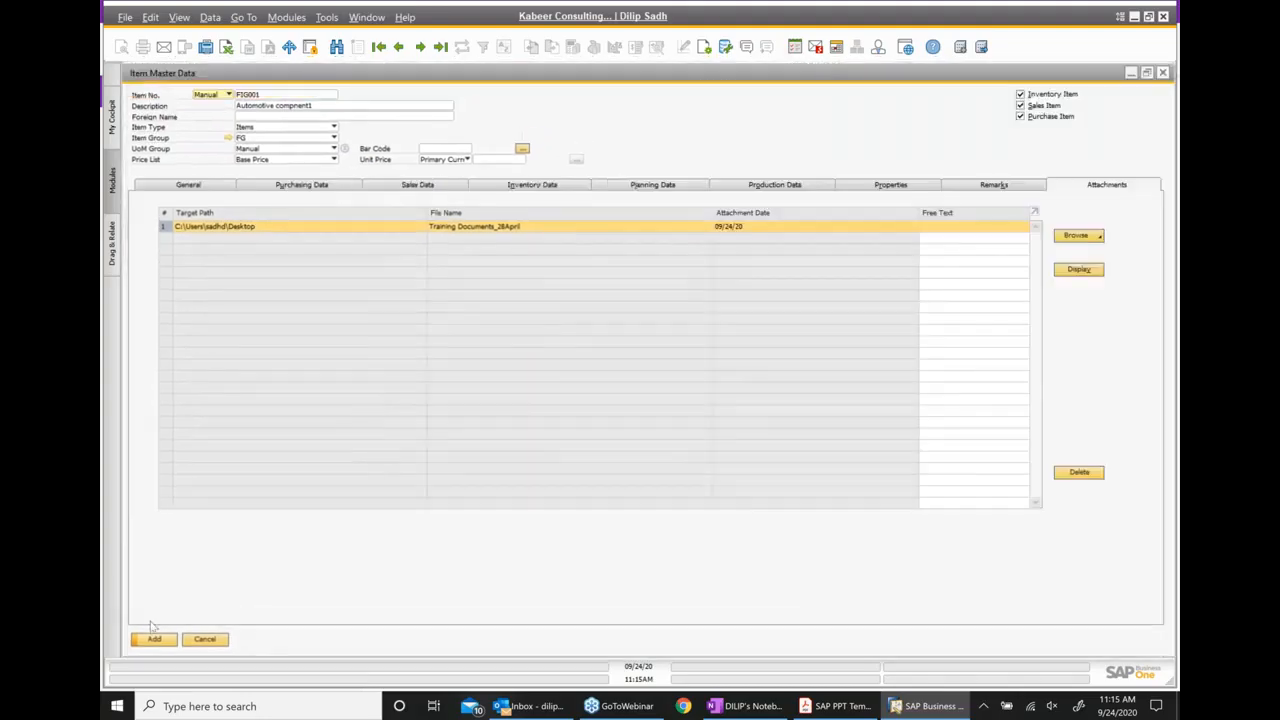
Add the new item record FIG001 to the item master data and close the window
click(163, 643)
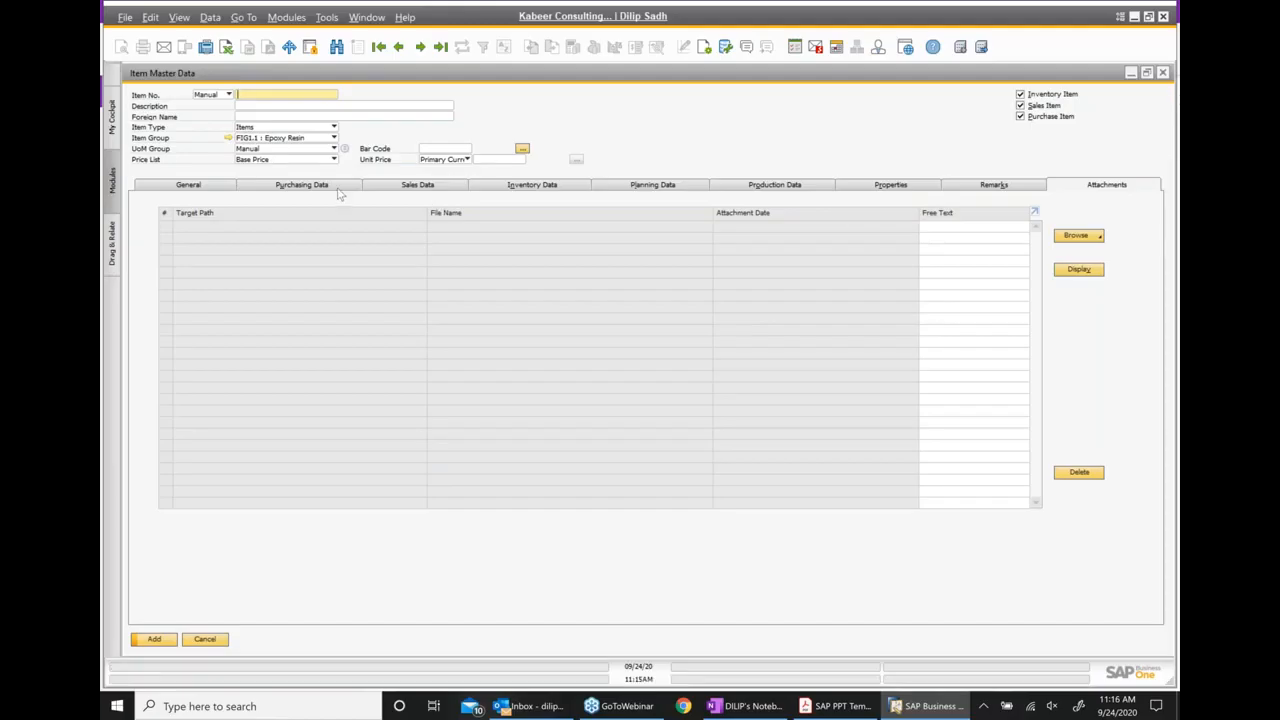
click(398, 47)
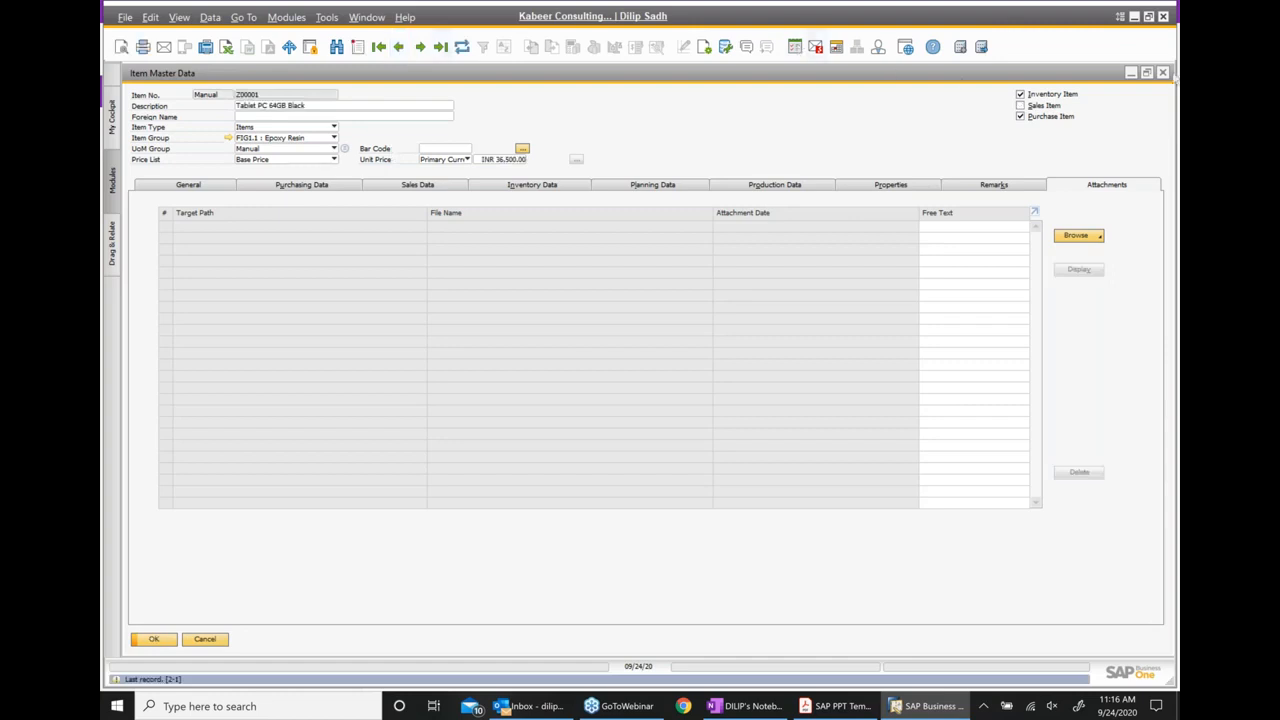
click(1162, 73)
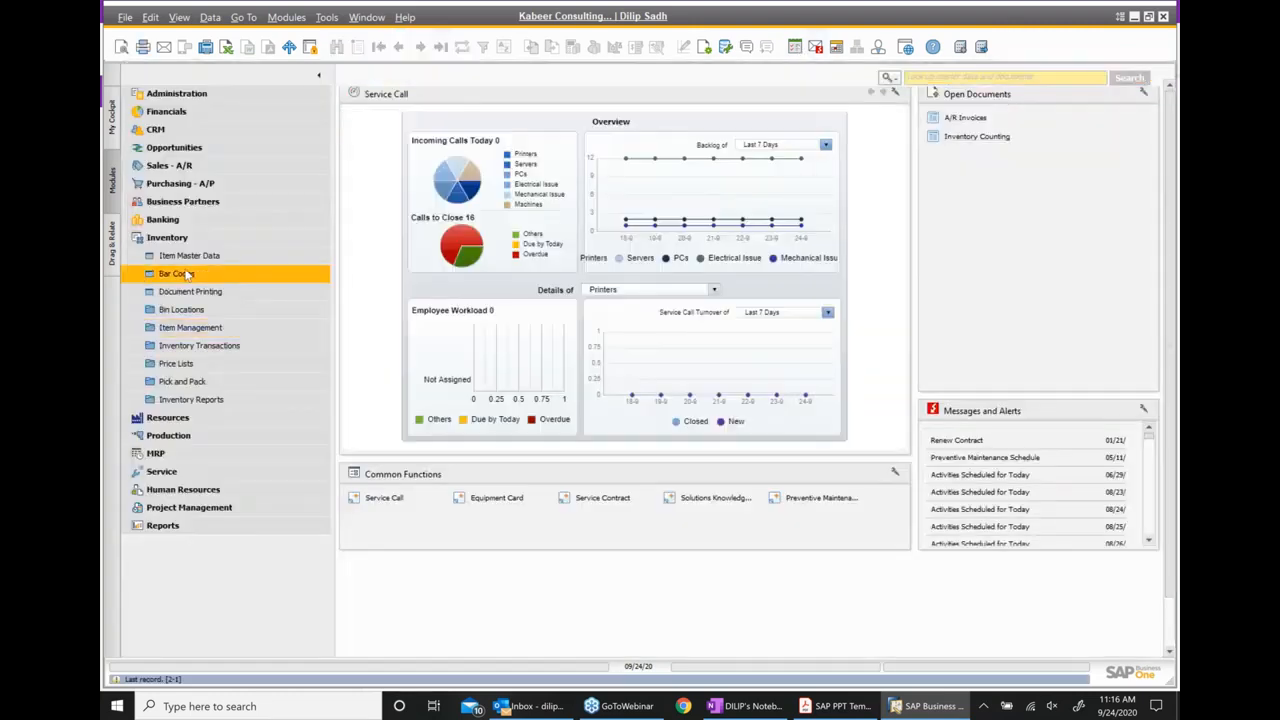
Reopen Item Master Data, list all items with the * wildcard and locate FIG001 in the list
click(205, 258)
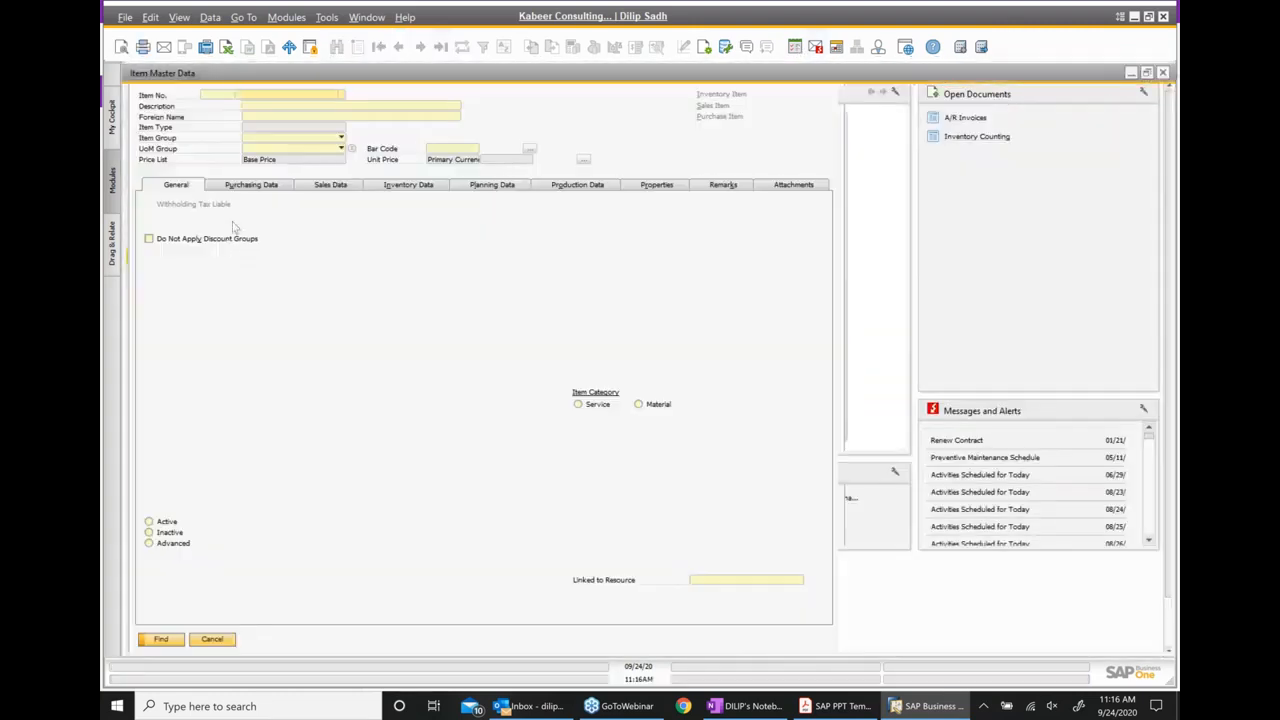
text(*)
key(Return)
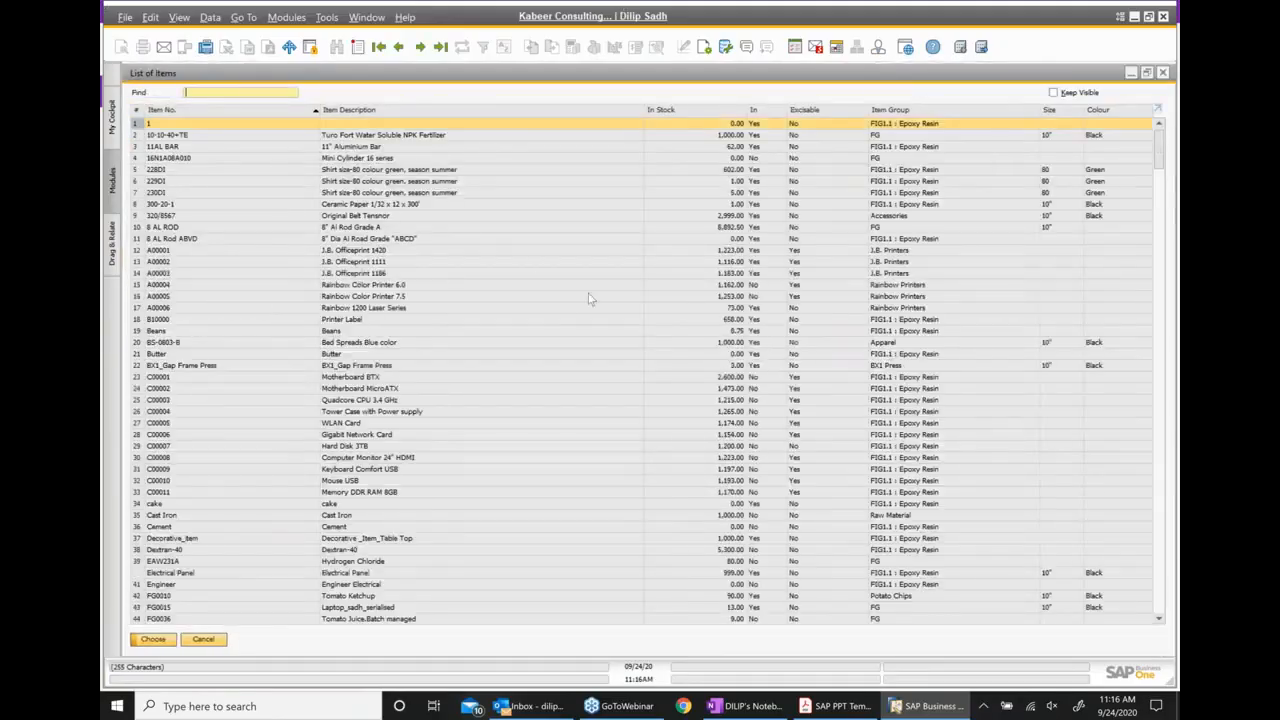
scroll(674, 368, down, 3)
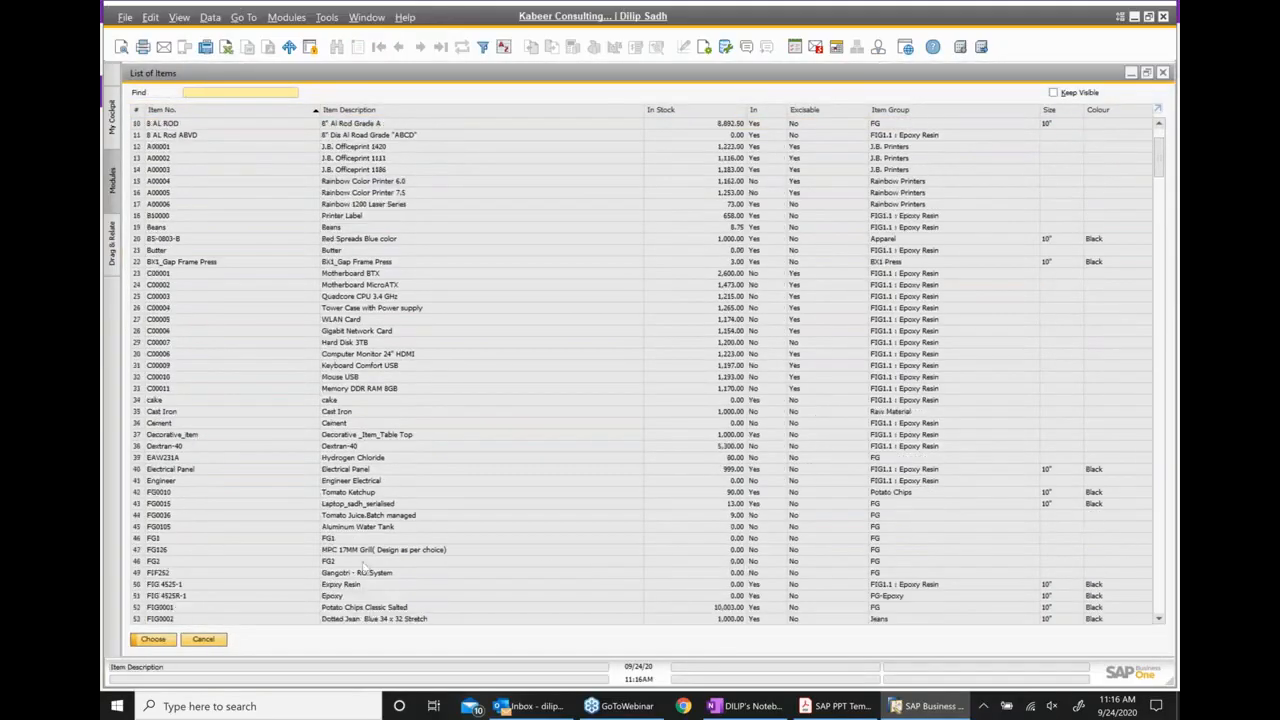
scroll(362, 566, down, 3)
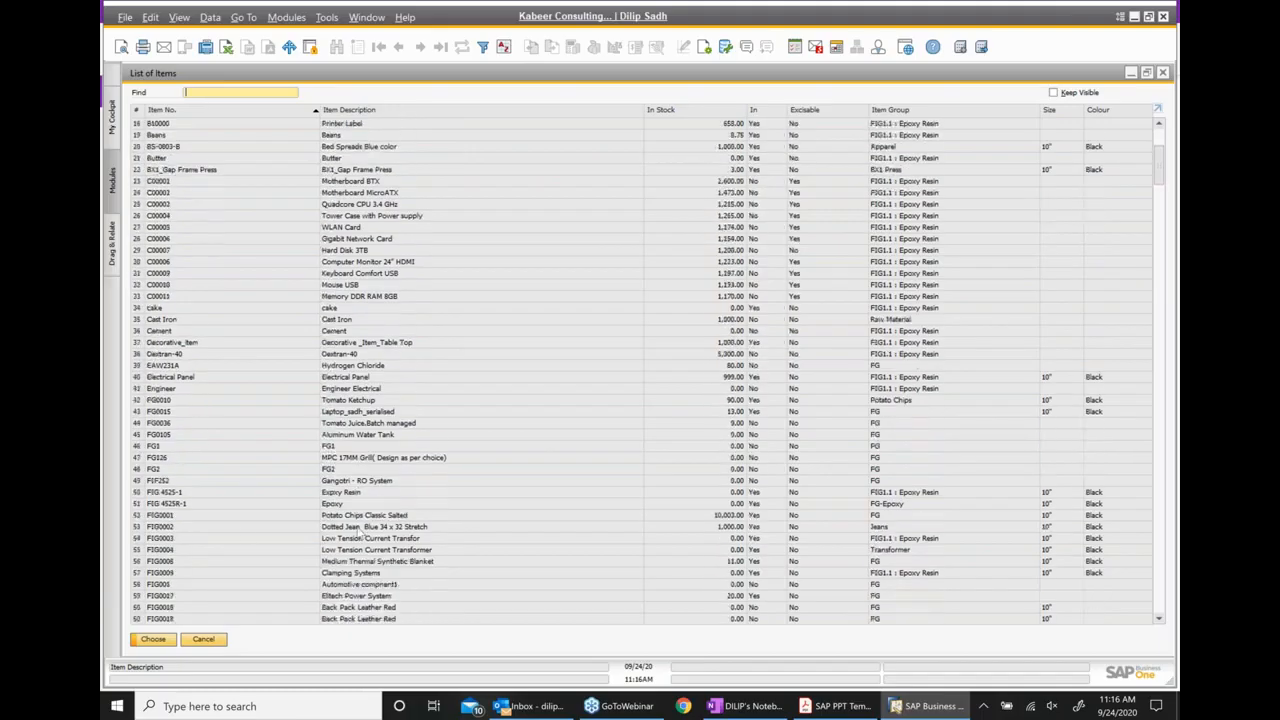
scroll(371, 510, down, 1)
scroll(371, 510, down, 2)
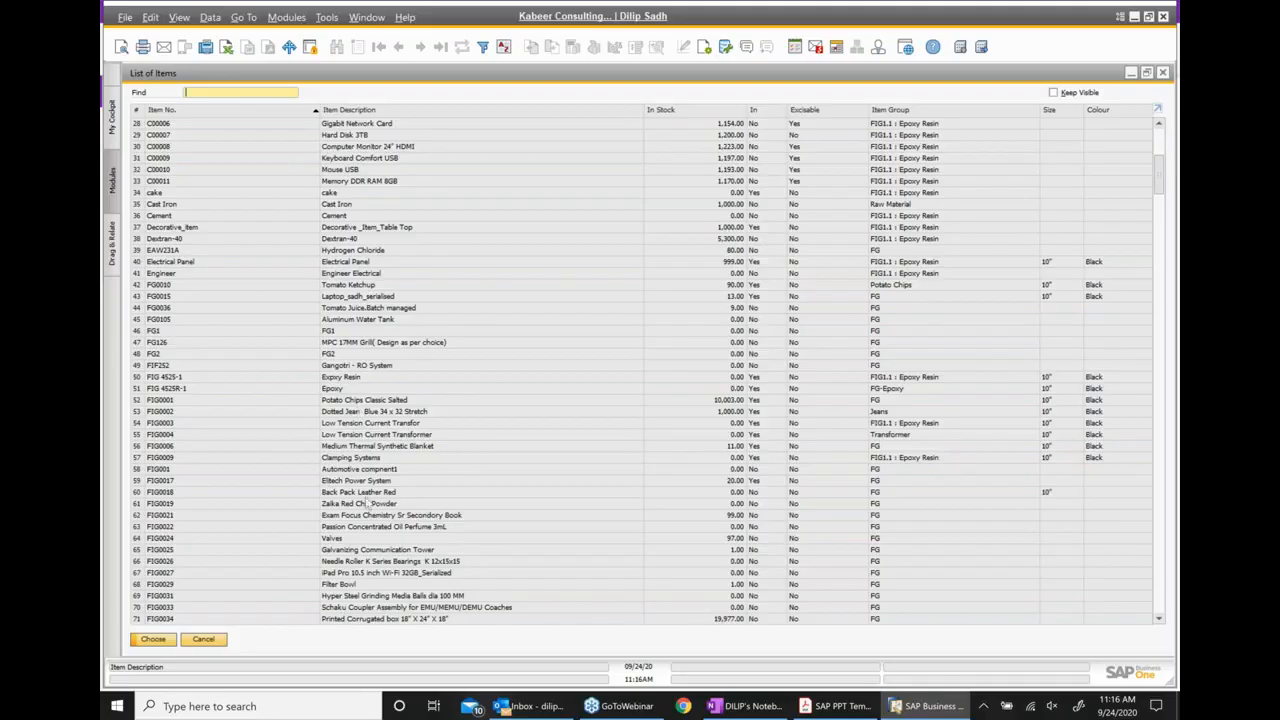
scroll(372, 530, down, 1)
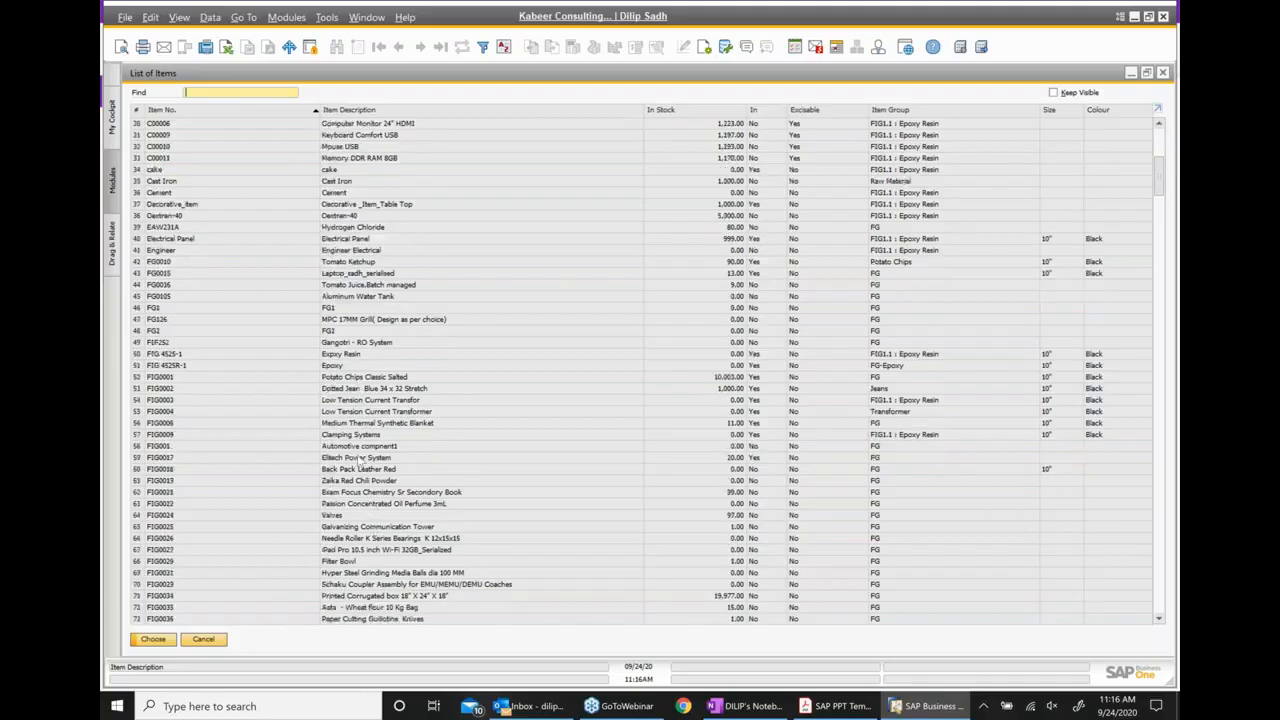
click(362, 447)
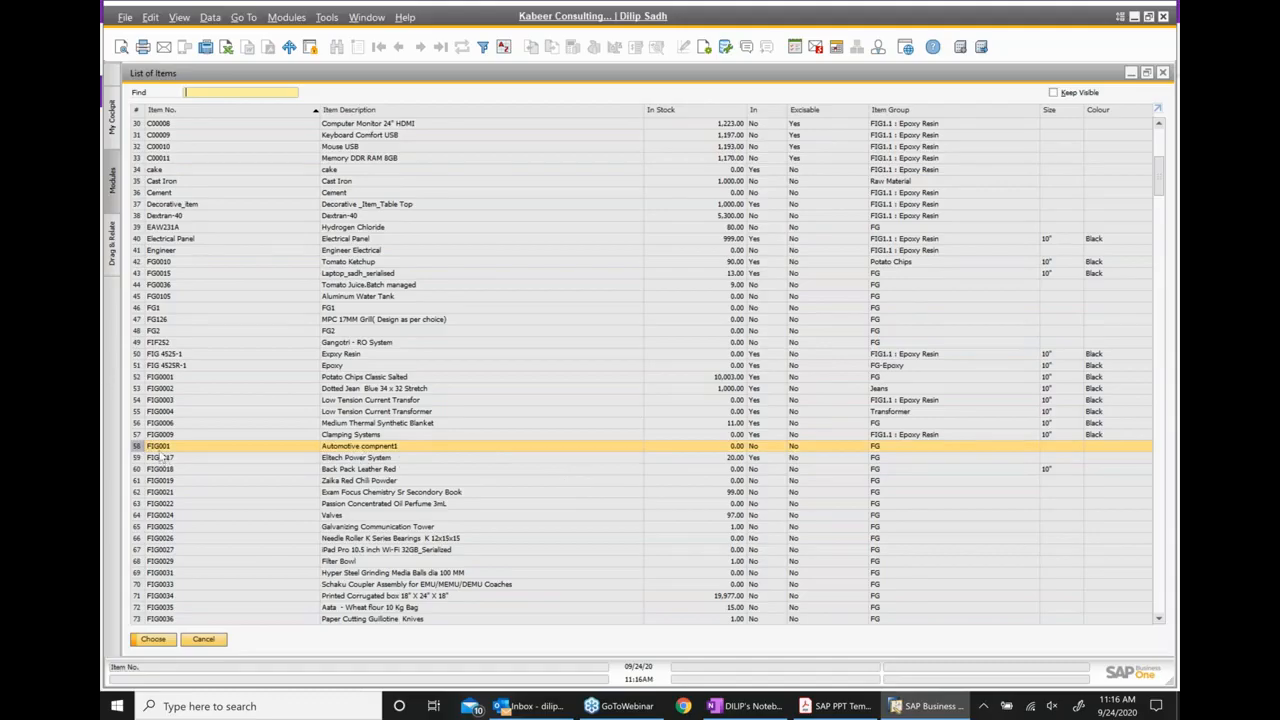
Switch to the OneNote class notes and append "... FIG001" to the bullet about the item master data exercise
click(752, 702)
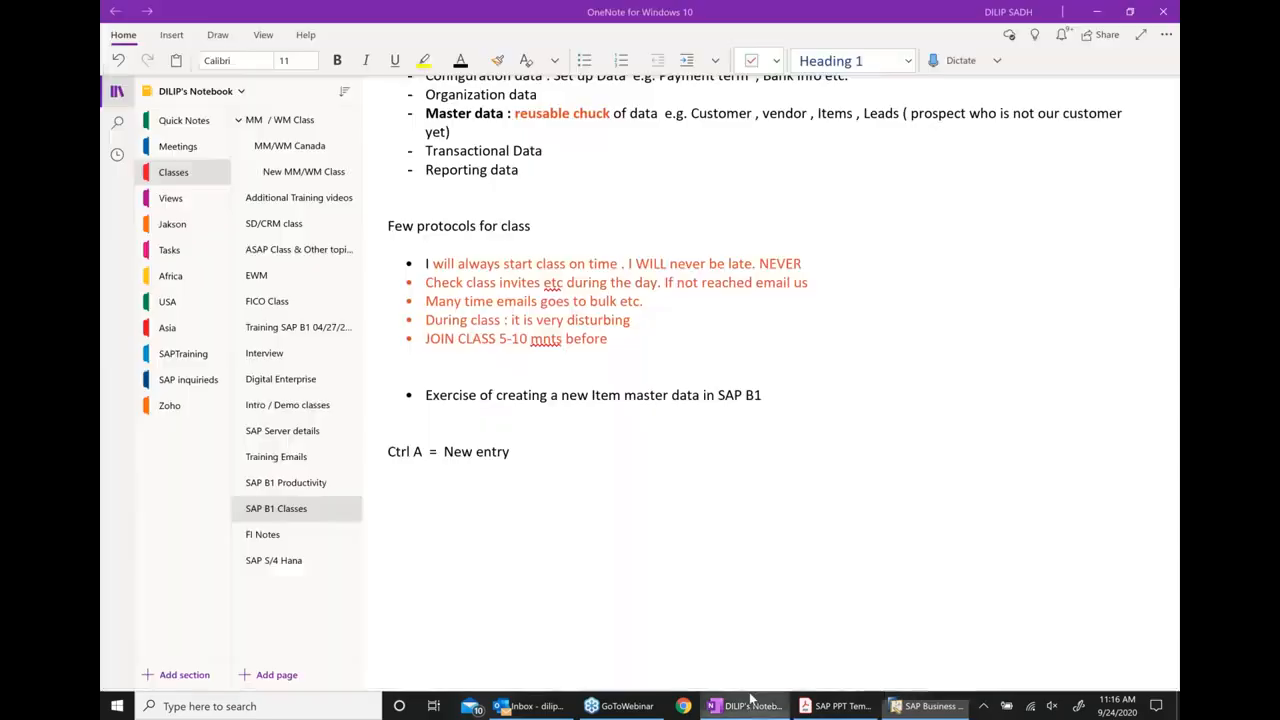
click(810, 403)
text(...)
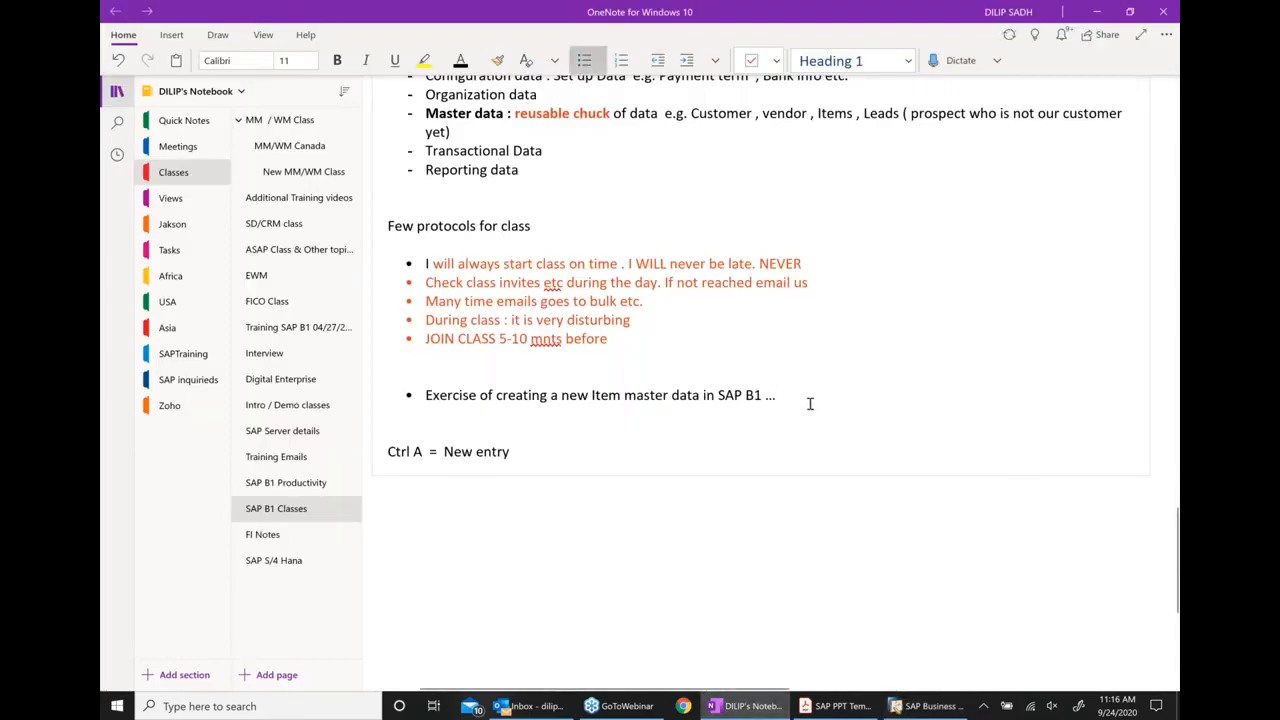
text( FIG001)
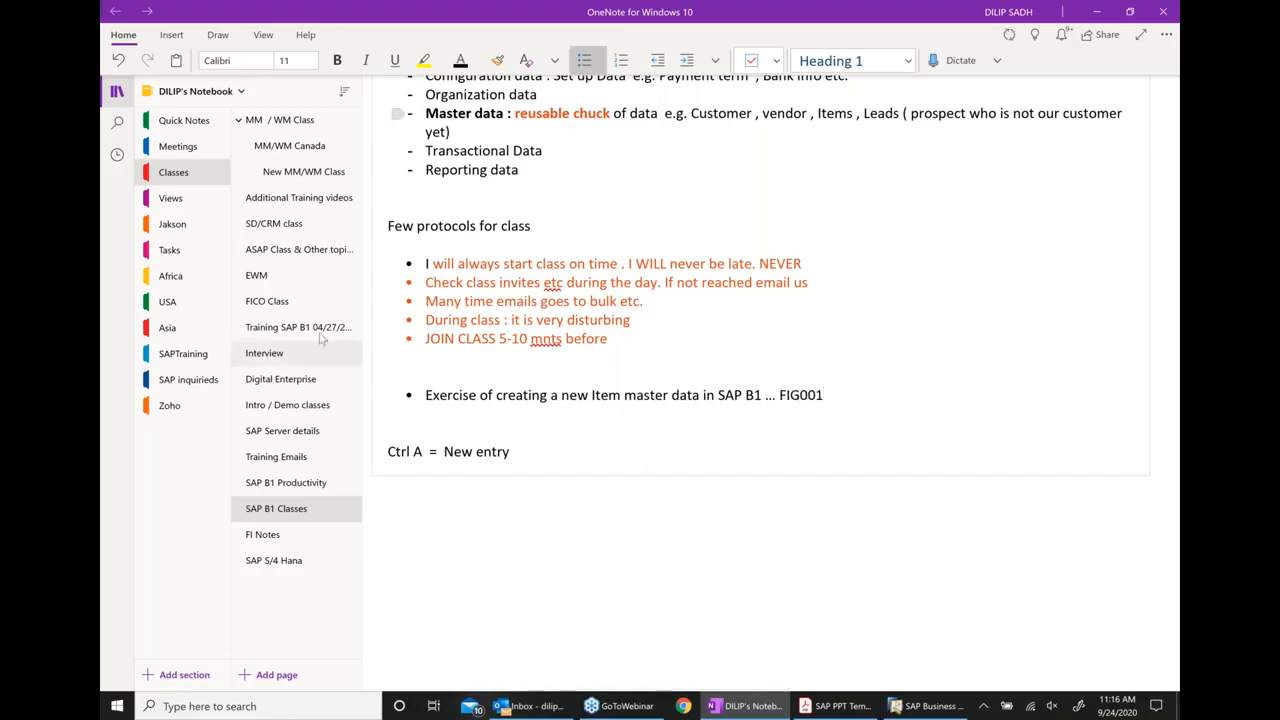
Switch to the SAP PPT Template PDF in Acrobat Reader to view the Configuration Data slide
click(838, 700)
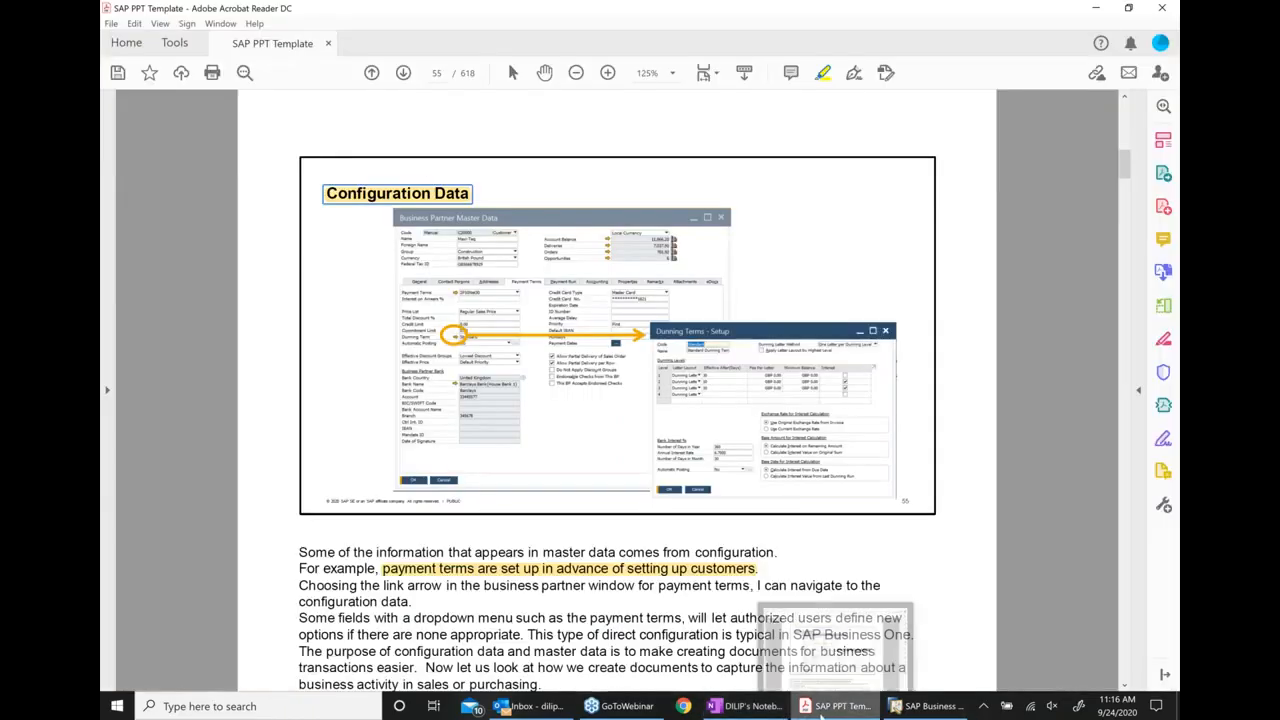
click(745, 706)
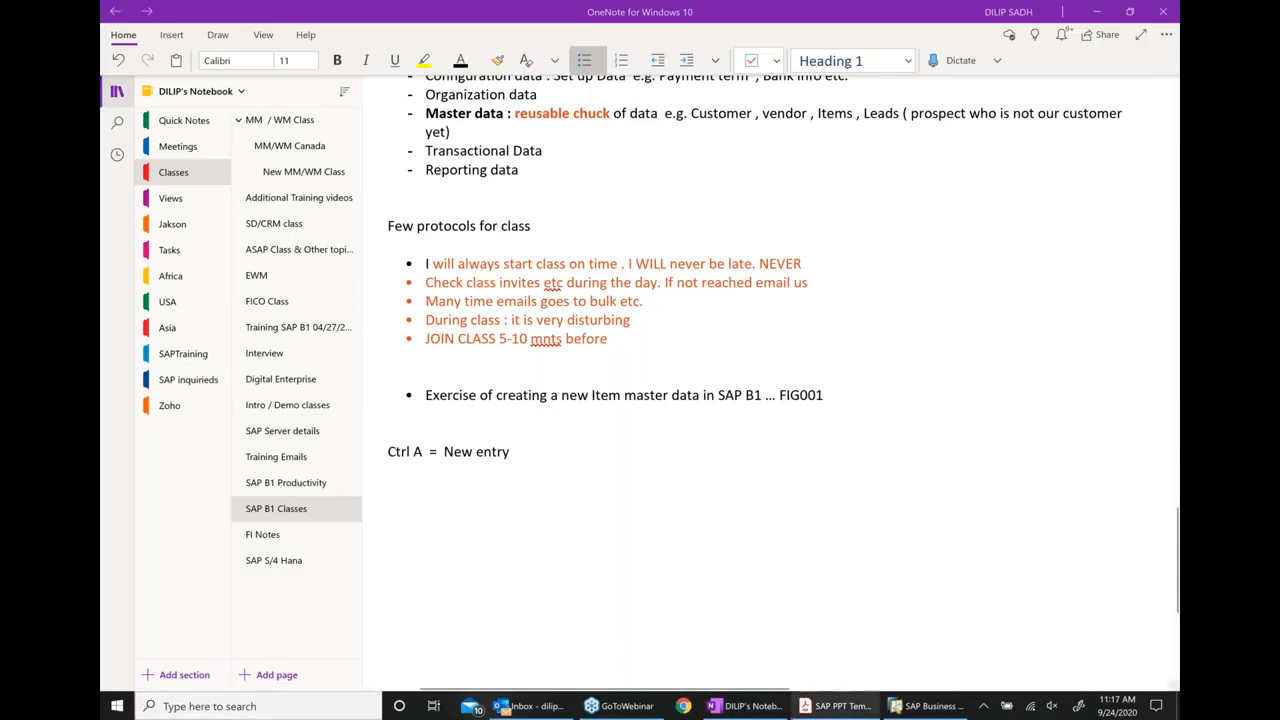
click(840, 708)
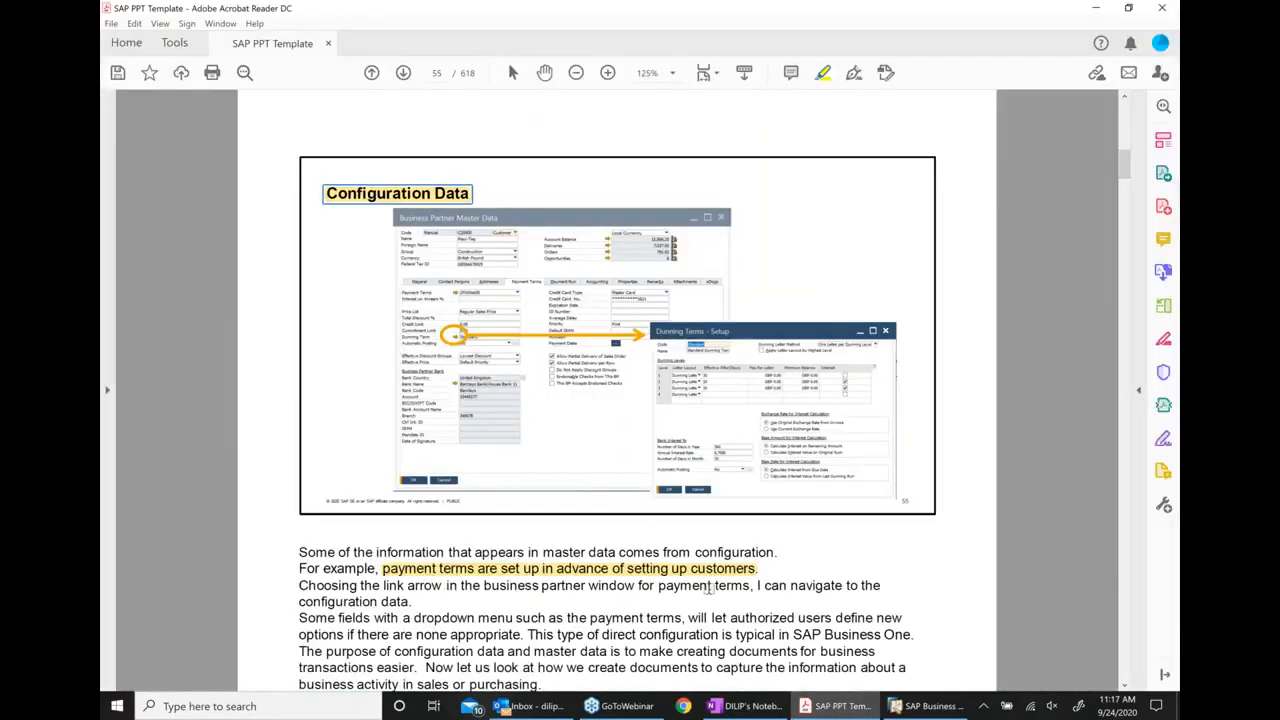
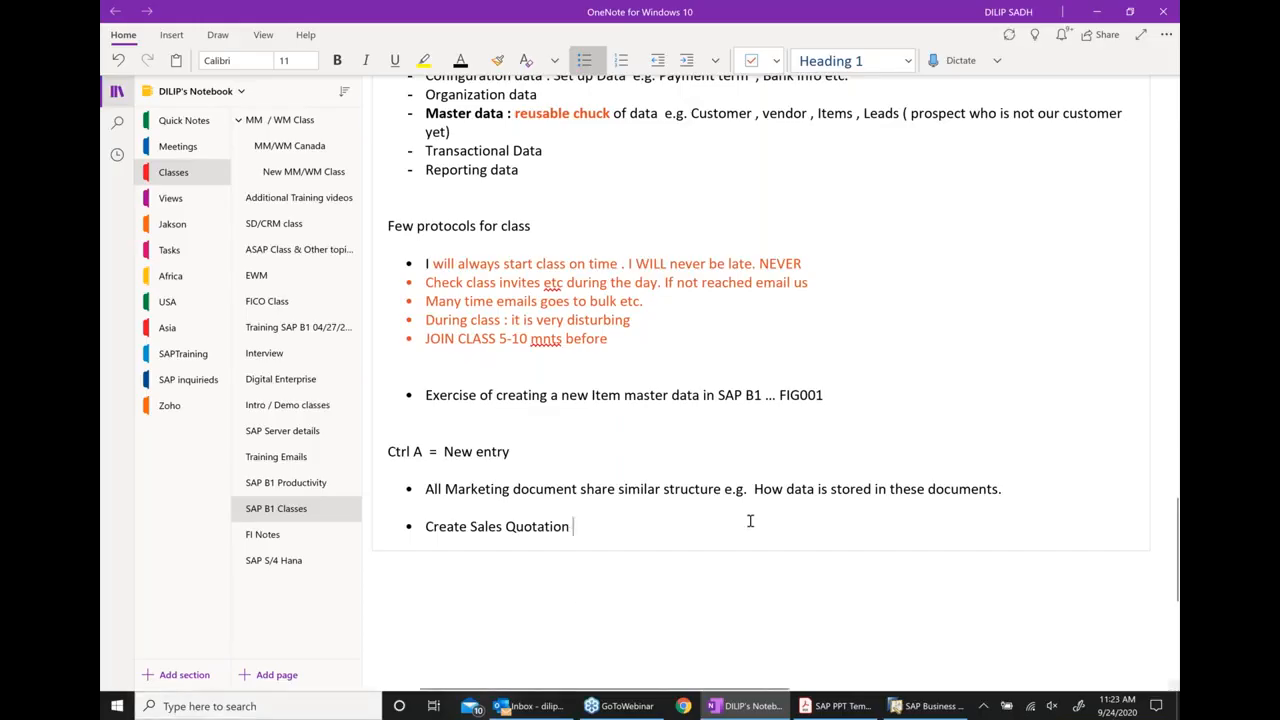
Reword the last bullet of the class notes to "Exercise for Create Sales Quotation"
scroll(750, 521, down, 3)
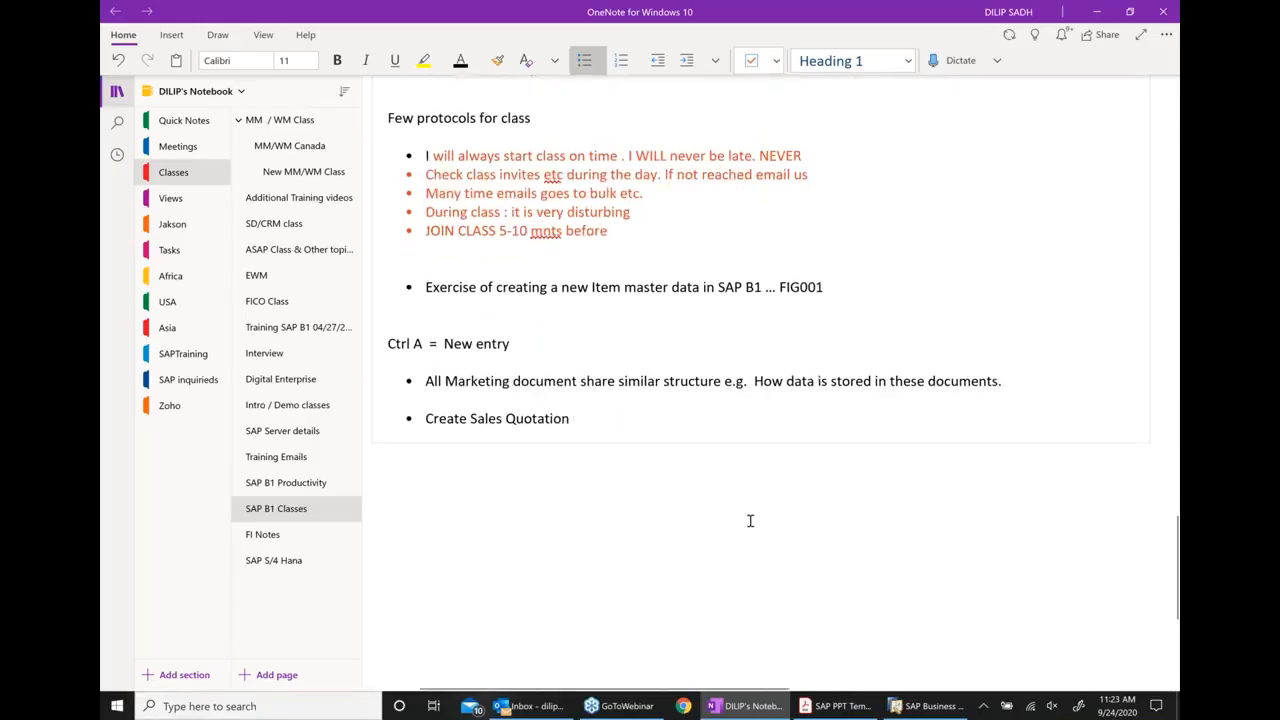
click(430, 412)
text(exe)
text(rcise fo)
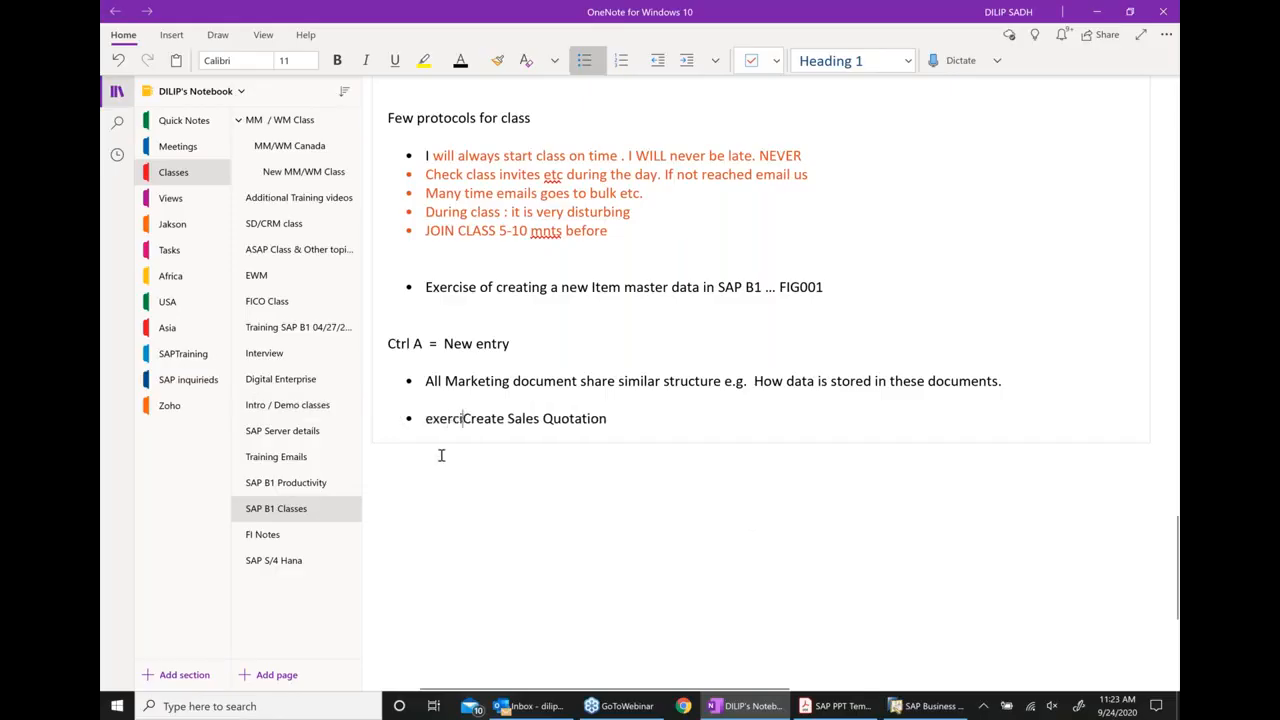
text(r)
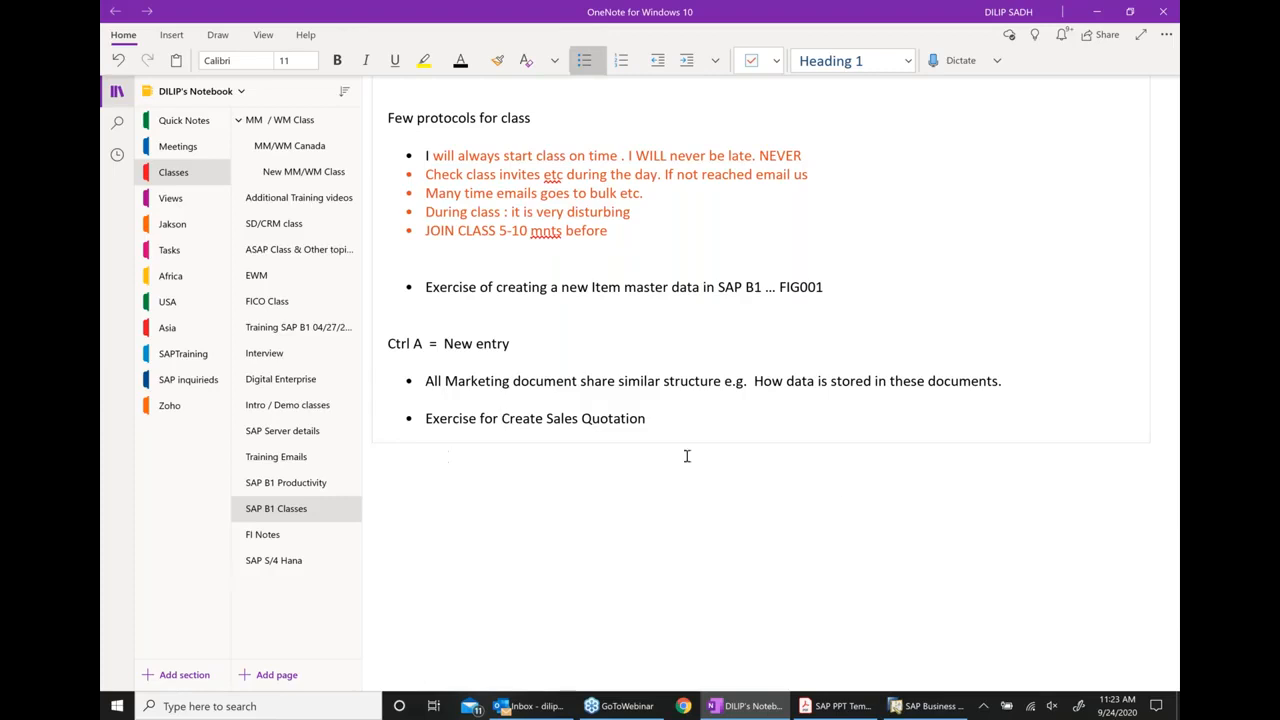
Switch to SAP Business One, open a new Sales Quotation and choose Microchips as the customer
click(927, 705)
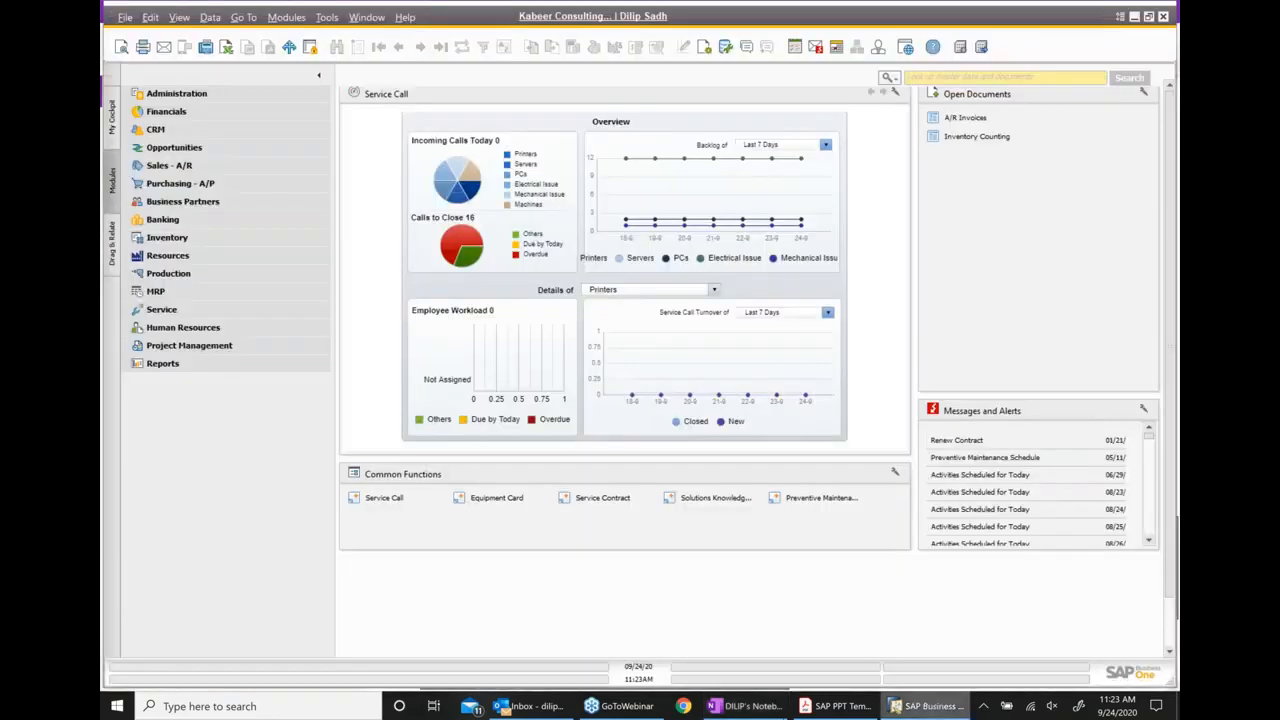
click(195, 166)
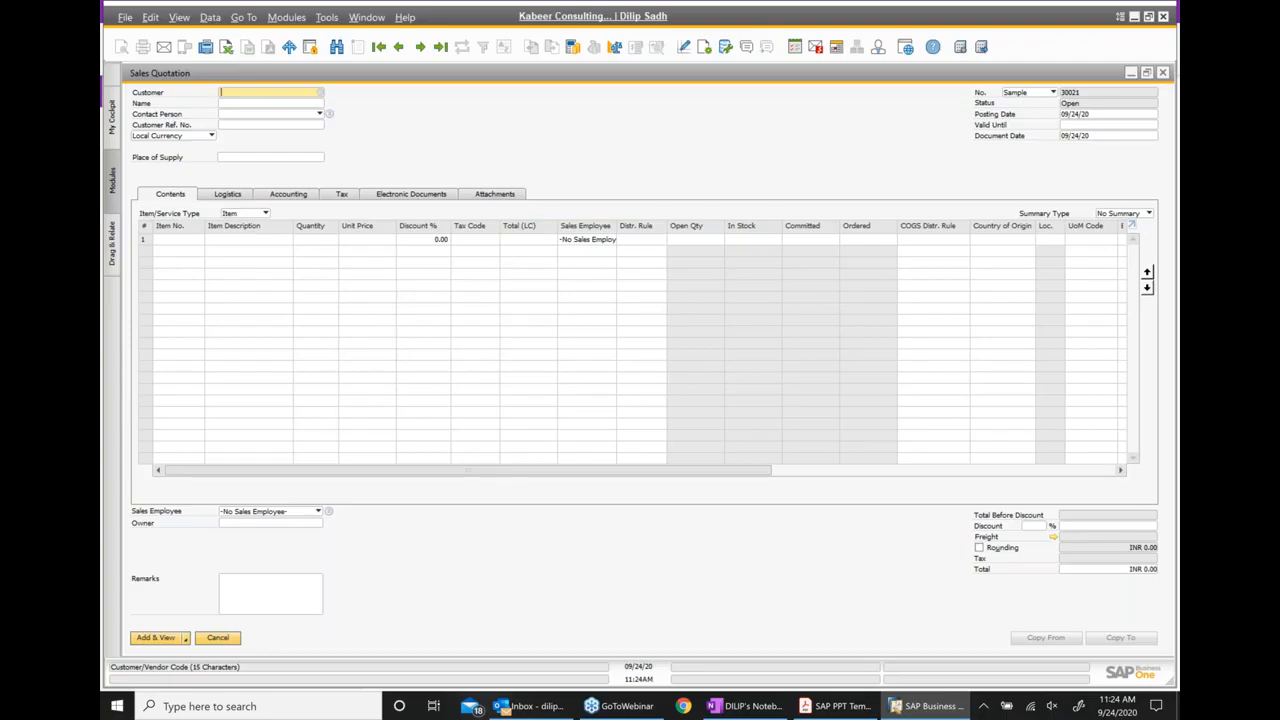
click(318, 93)
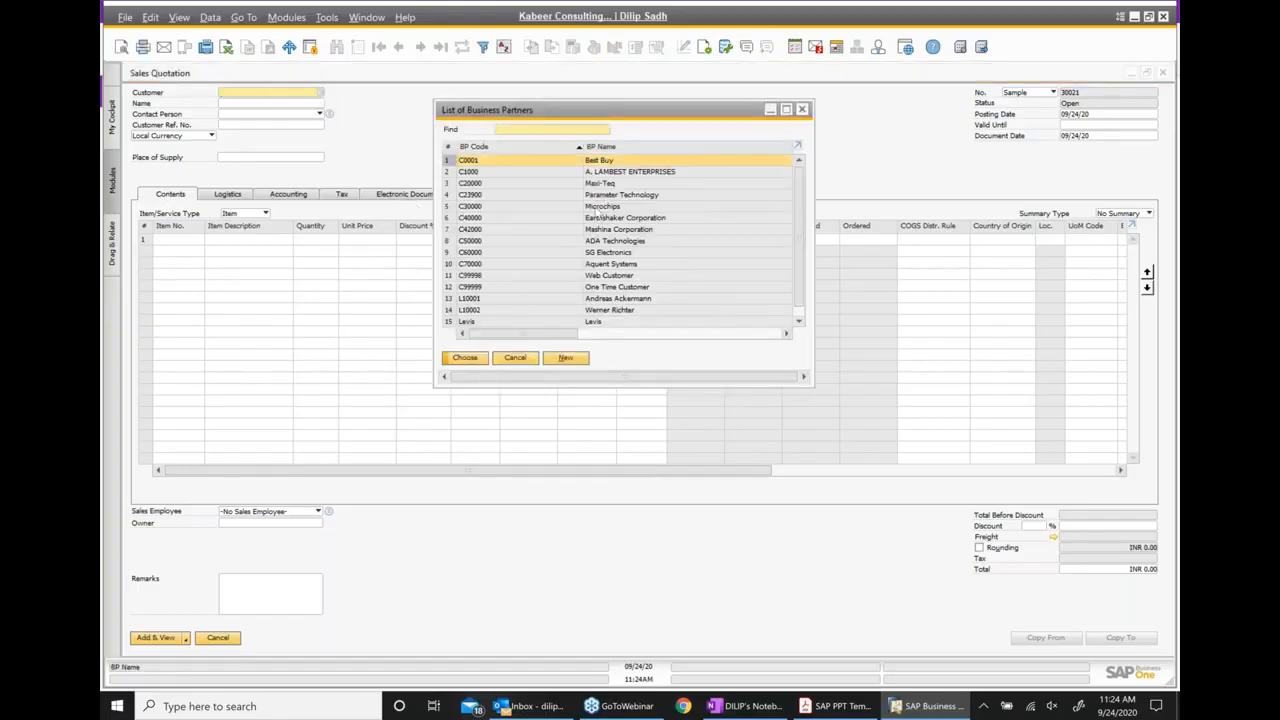
double_click(617, 208)
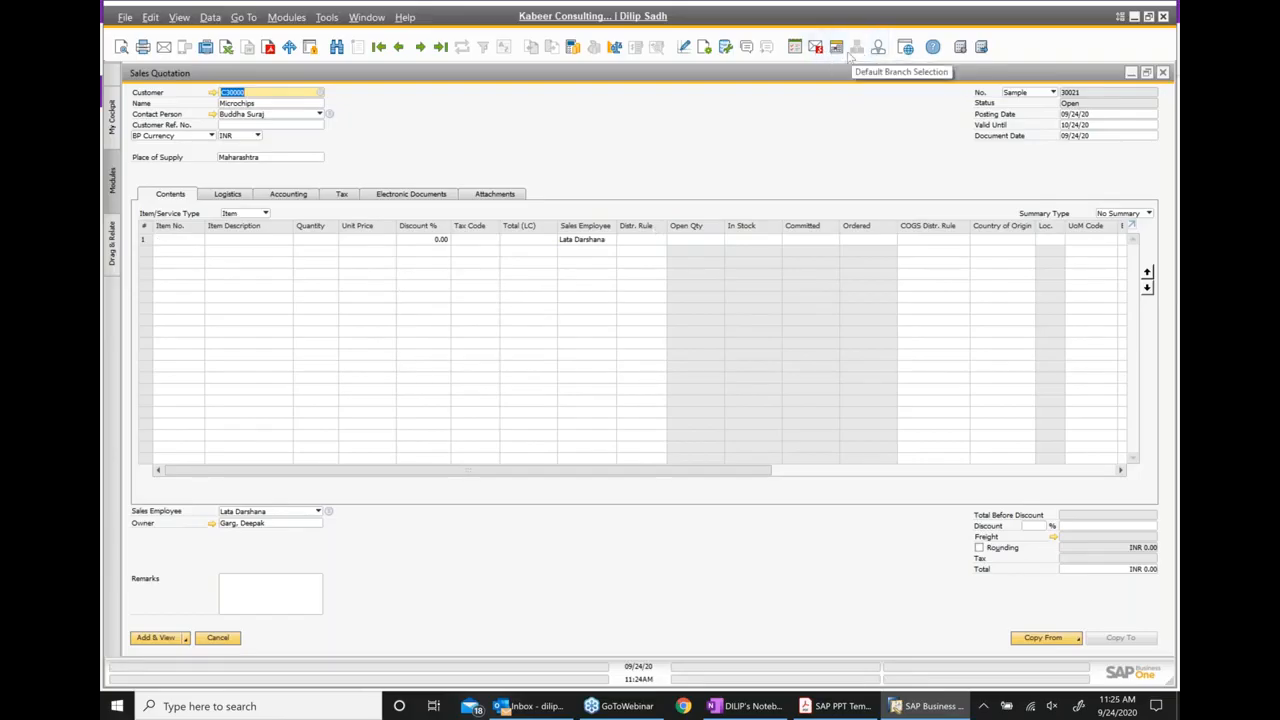
Make the Type column visible in the quotation's table through its Form Settings
click(704, 49)
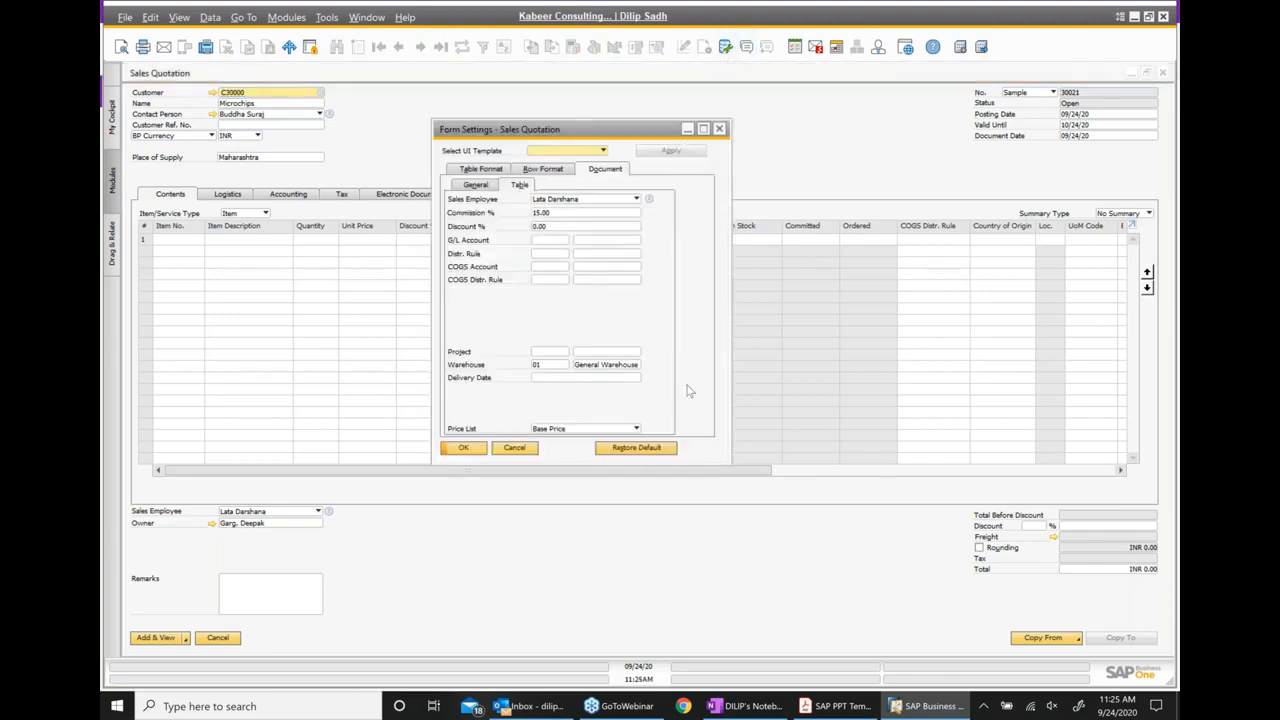
click(477, 186)
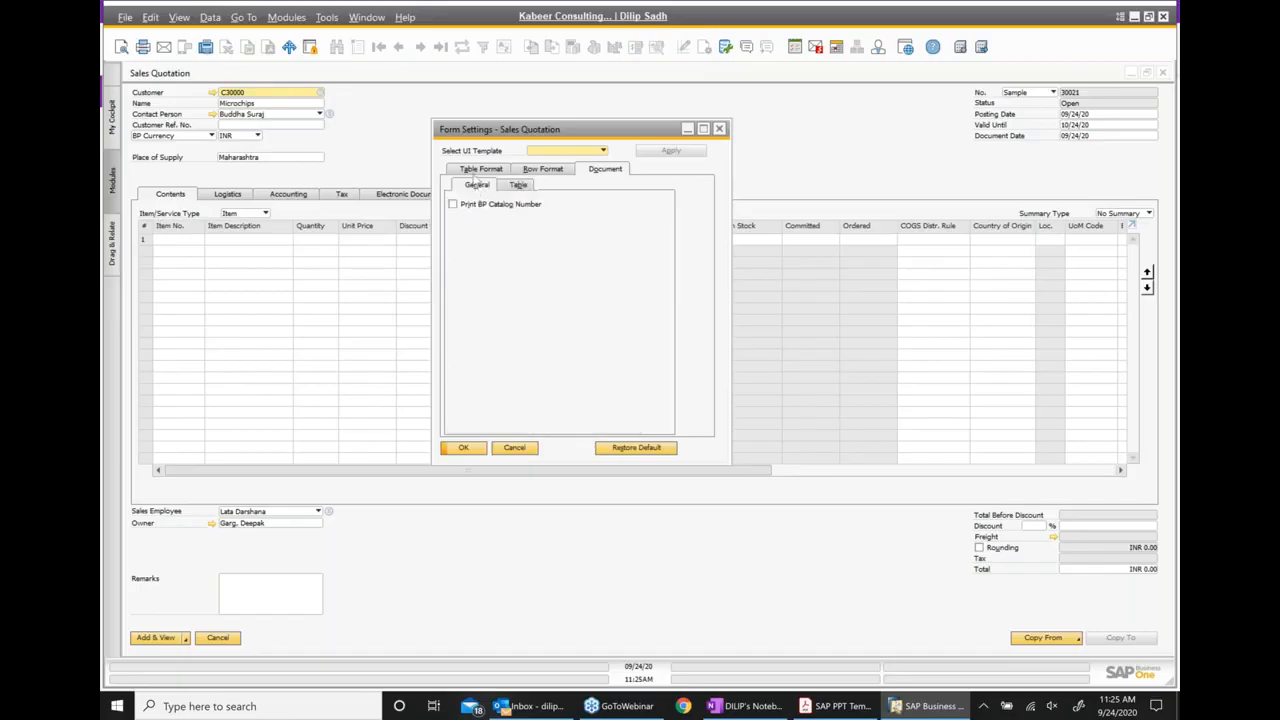
click(478, 169)
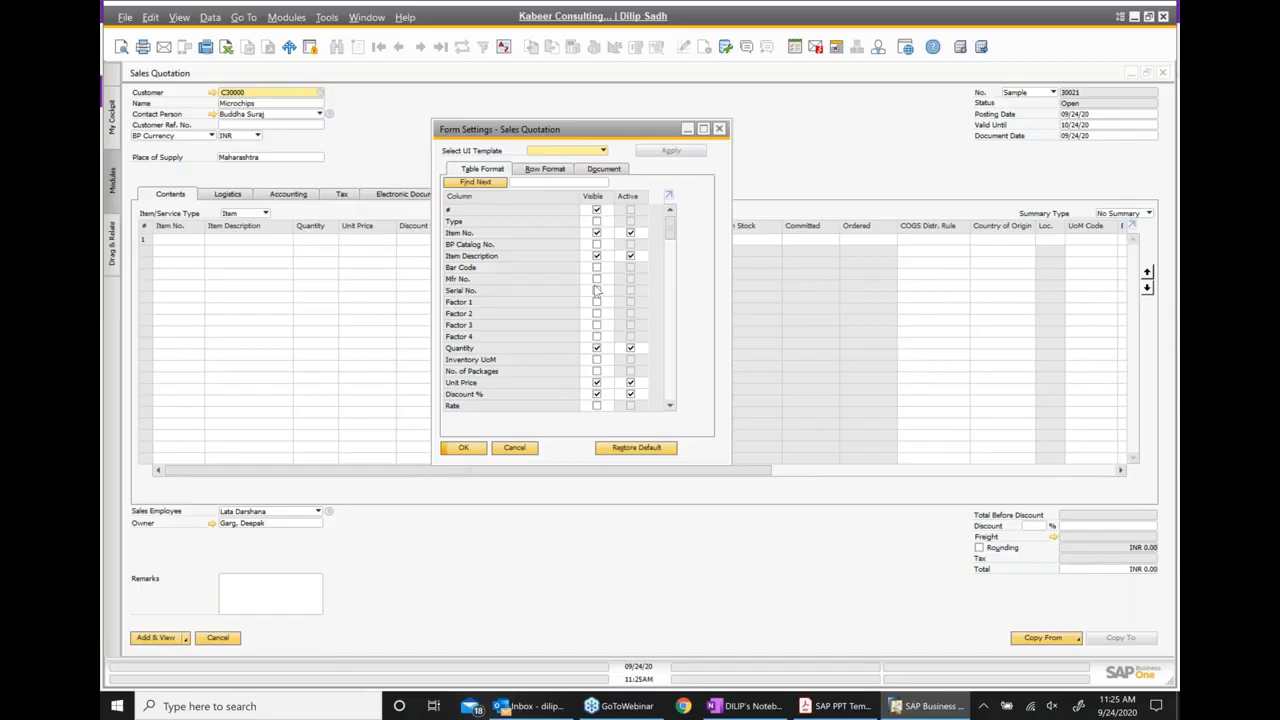
click(597, 221)
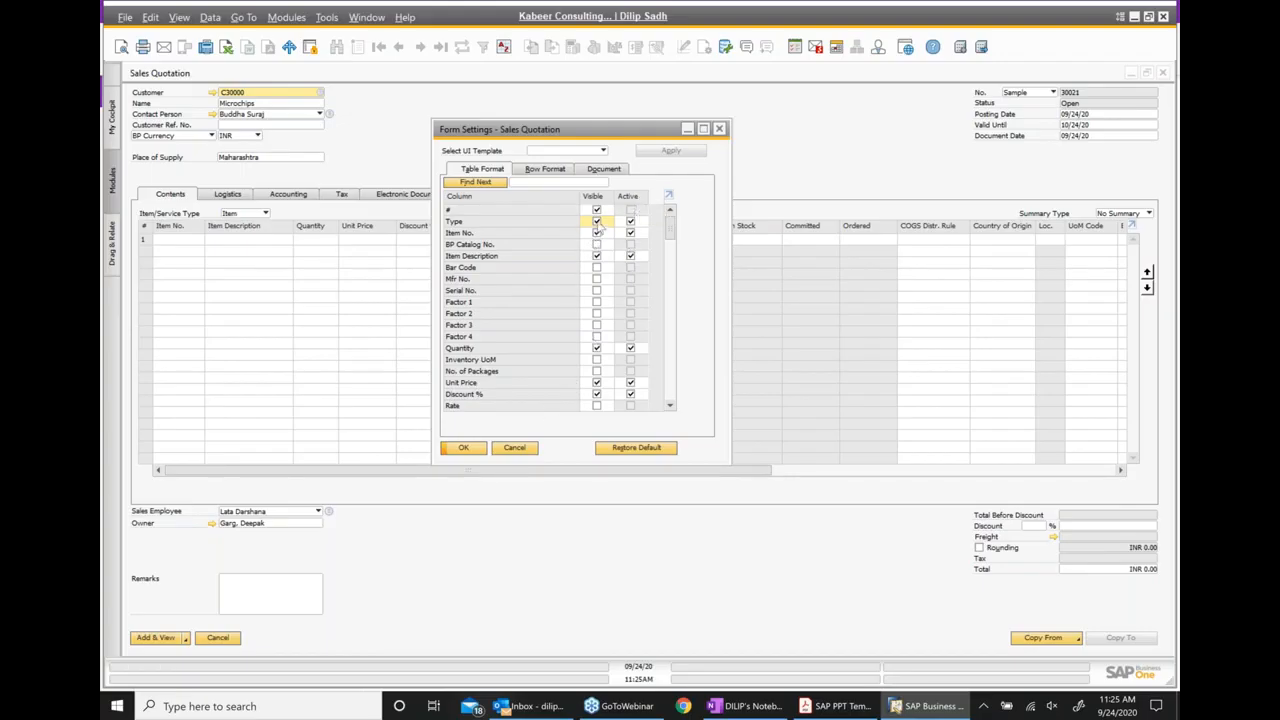
click(467, 450)
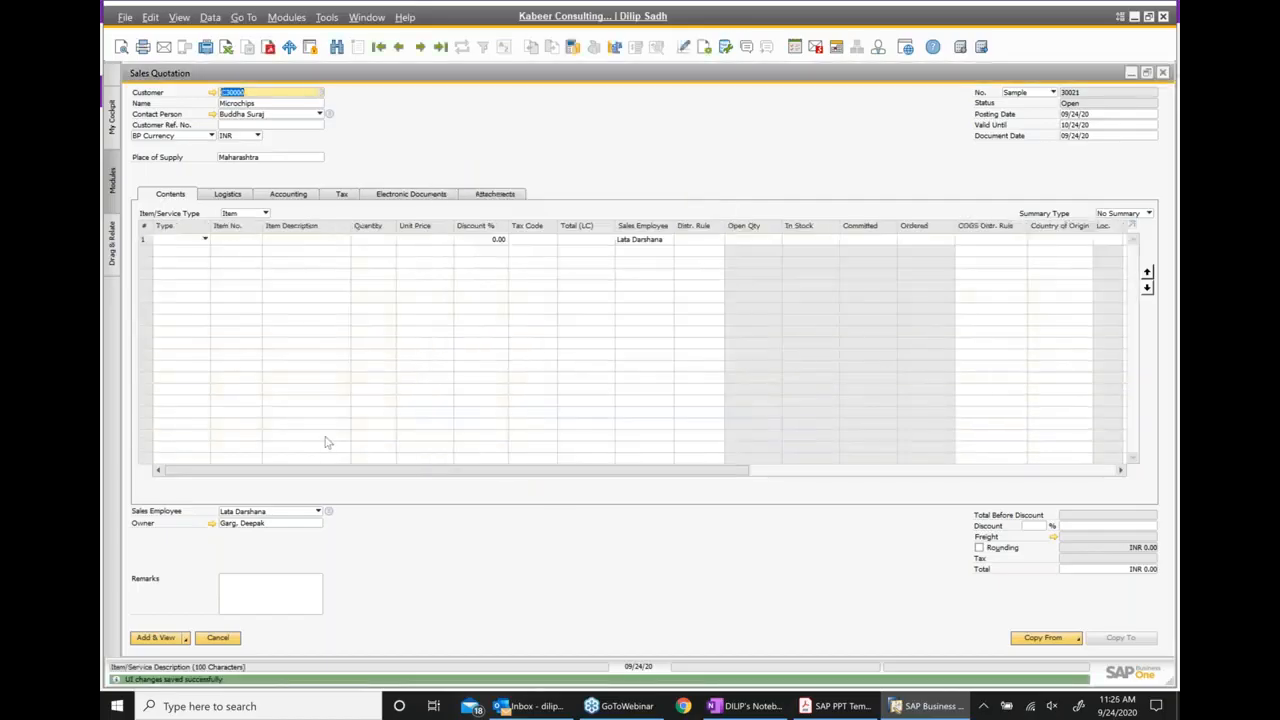
Check the item code in the OneNote notes, and enter item FIG001 in the first quotation row with a unit price of 250
click(228, 241)
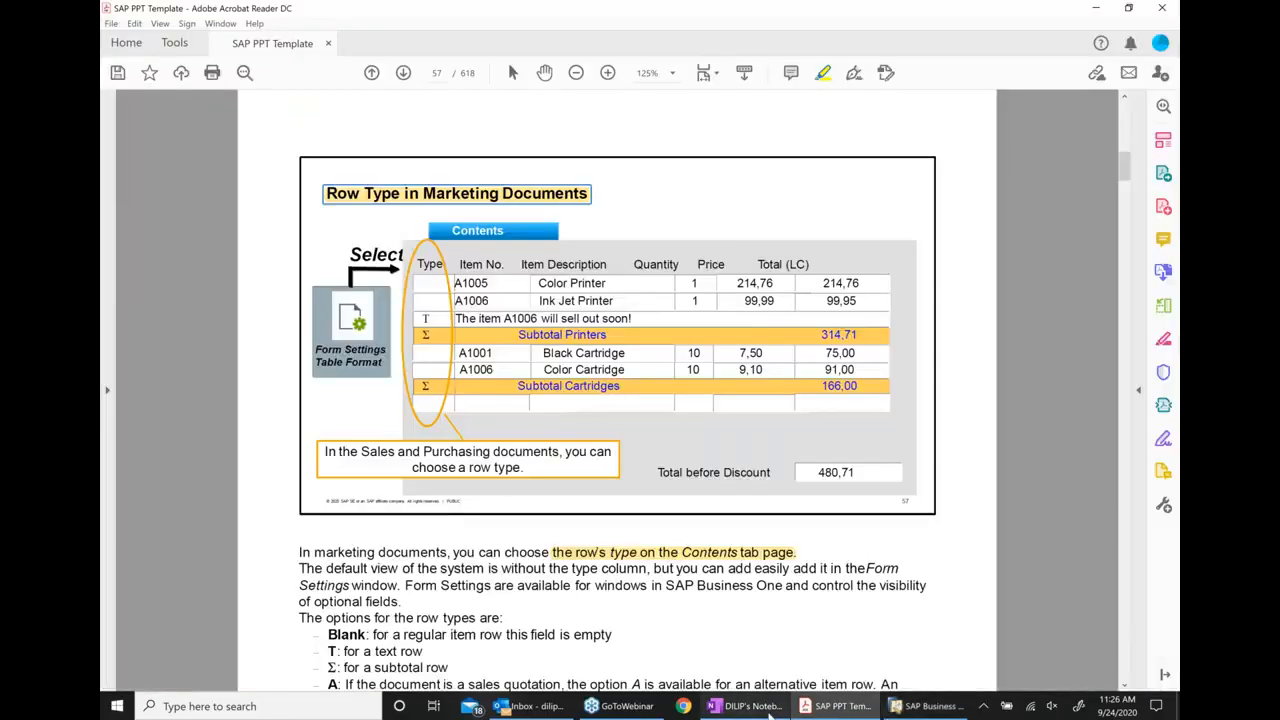
click(750, 706)
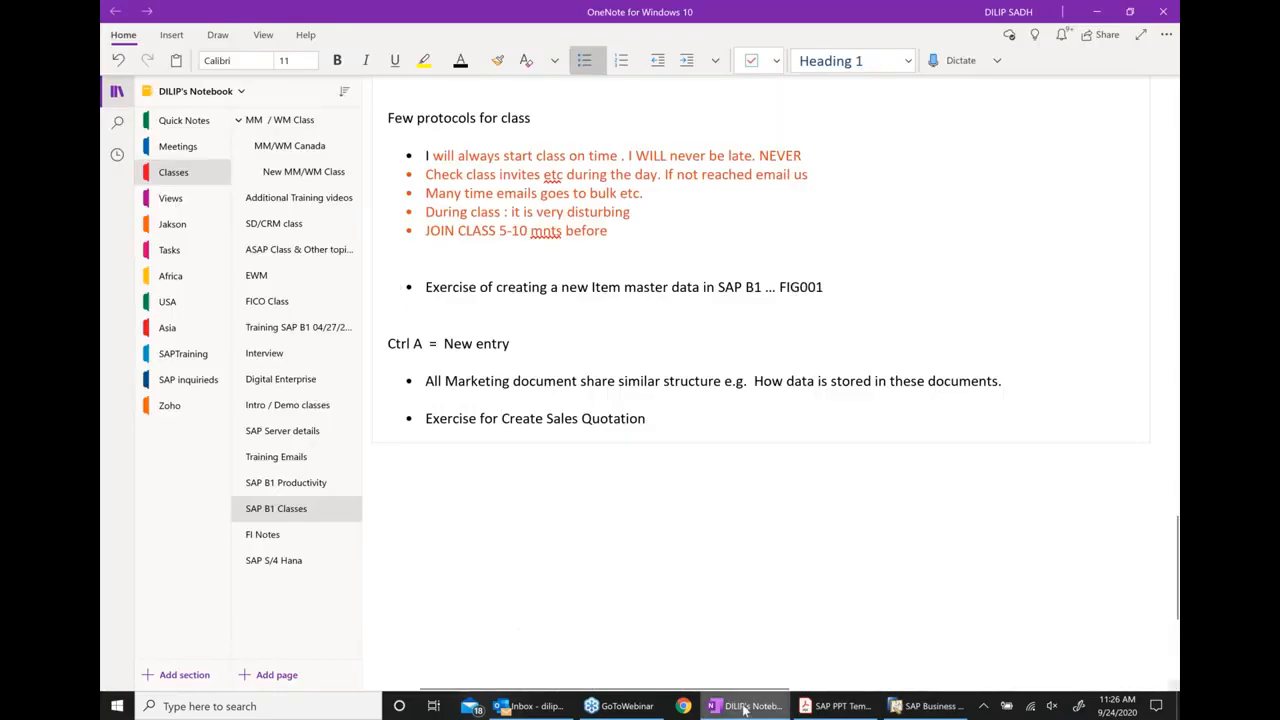
click(930, 706)
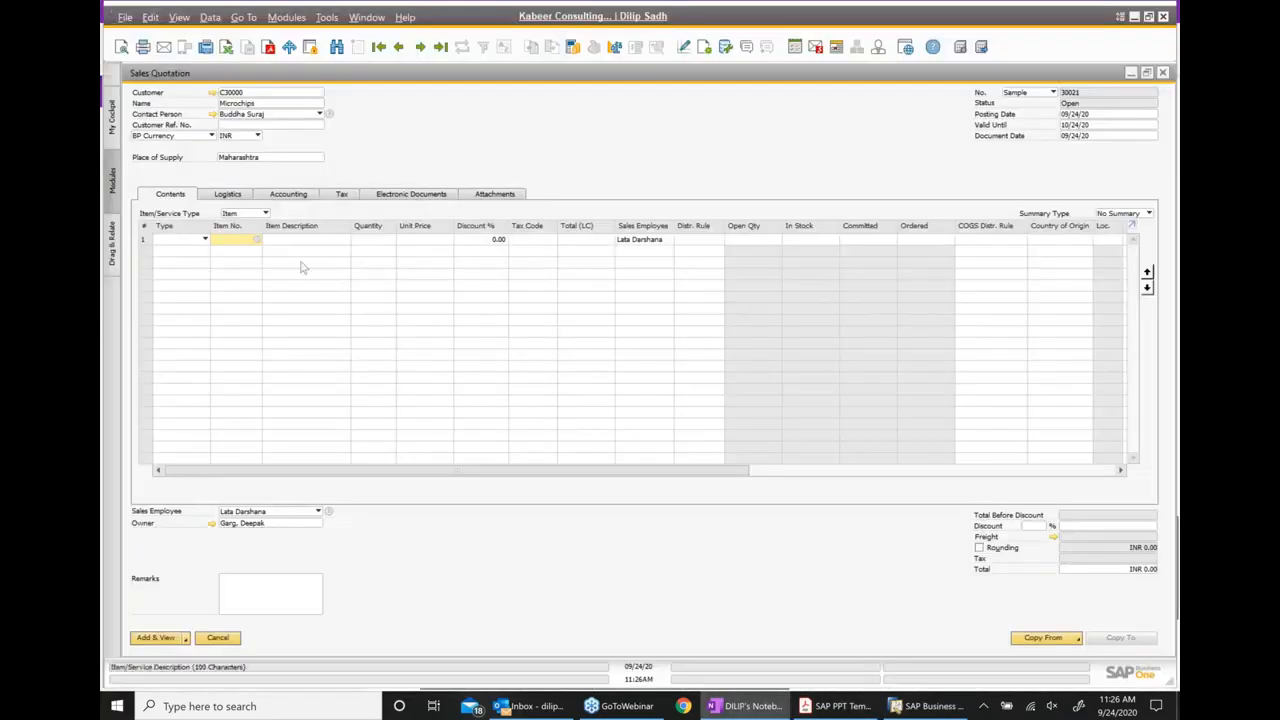
text(fig)
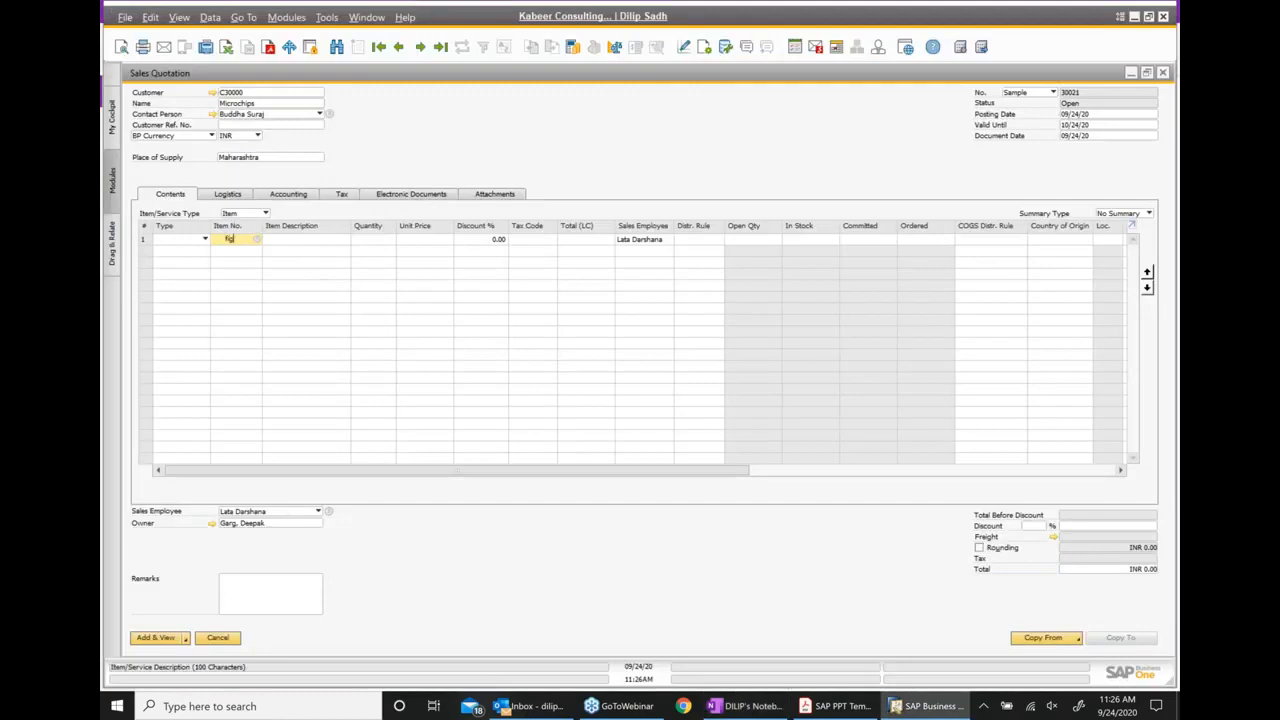
text(001)
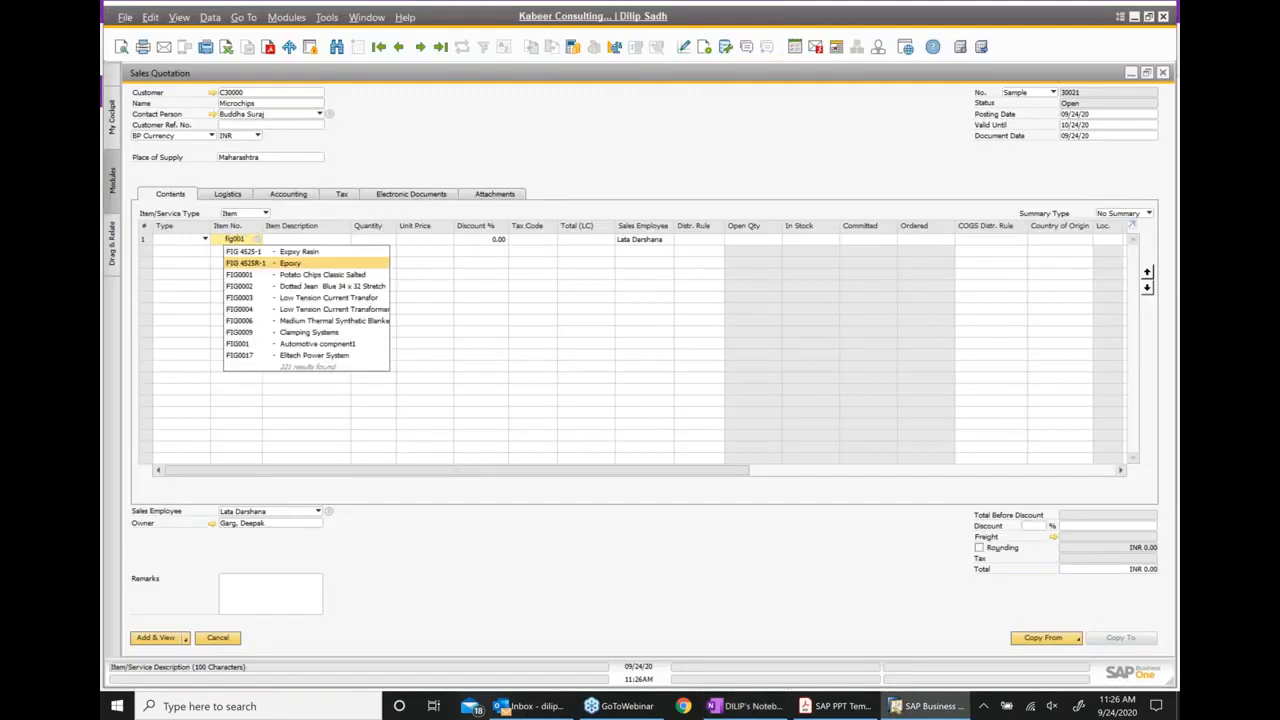
click(321, 256)
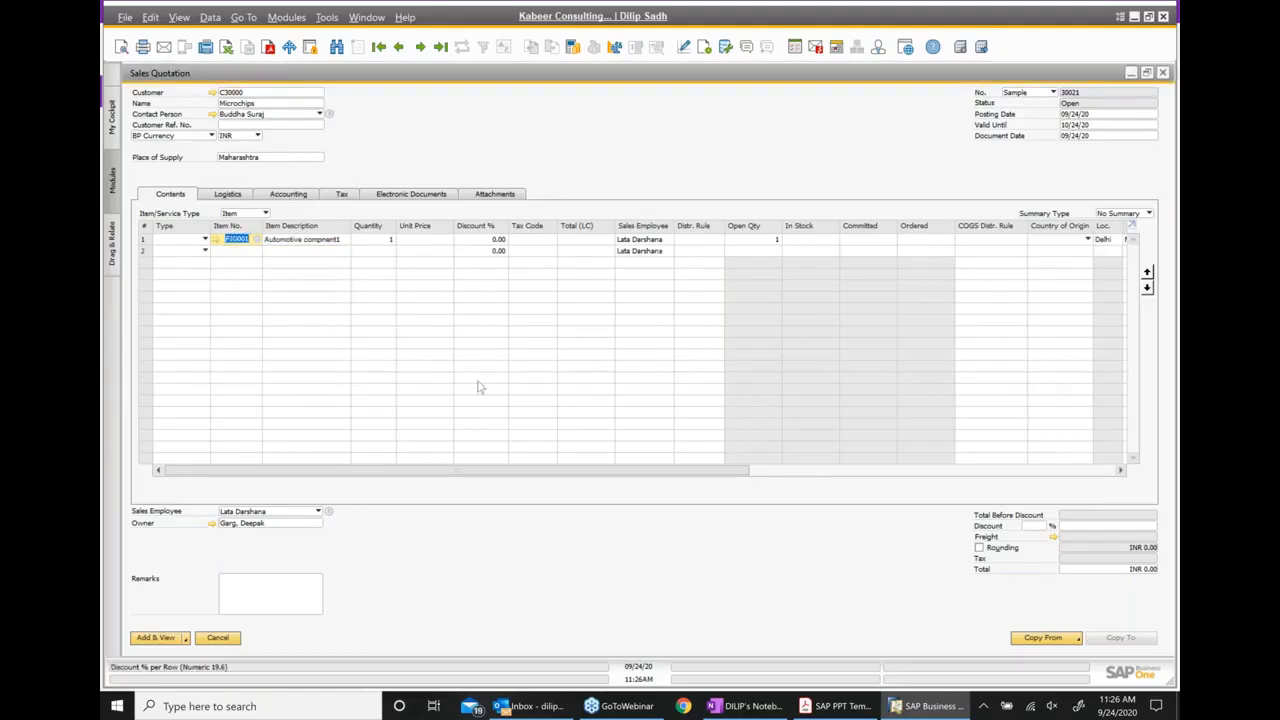
click(420, 242)
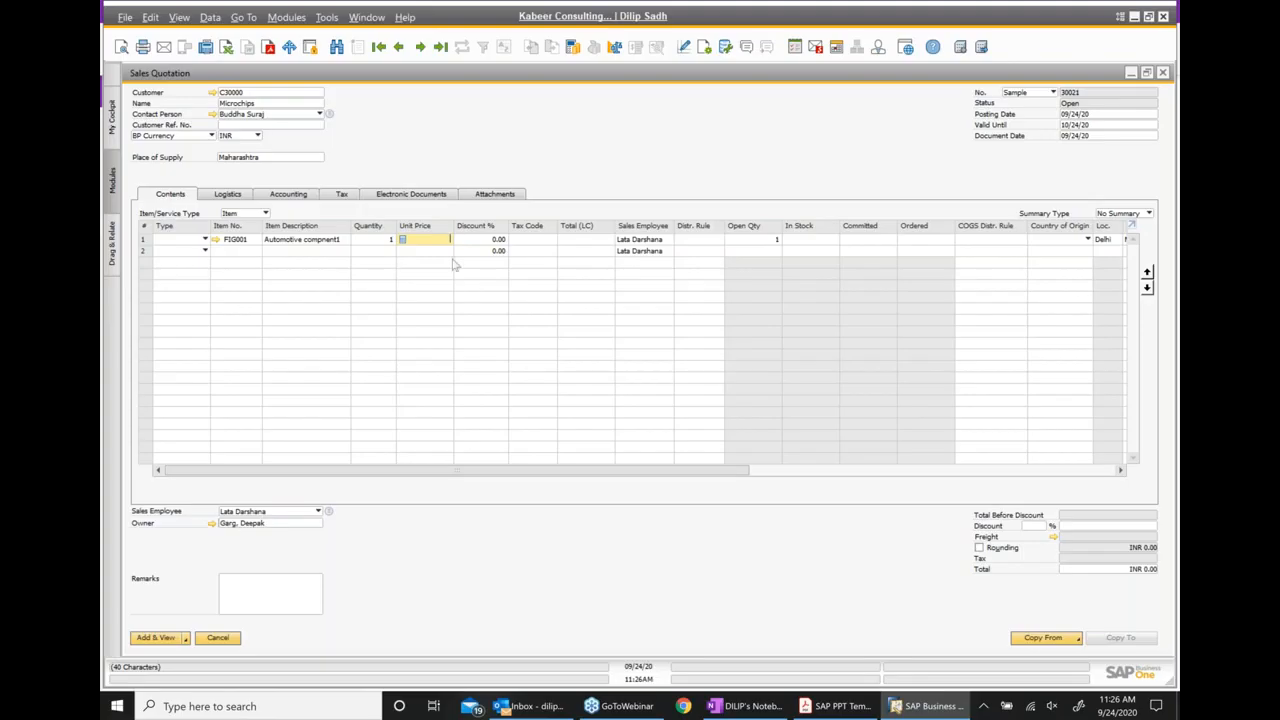
text(250)
Enter "This is out test Quotation" as the quotation's remarks
click(262, 605)
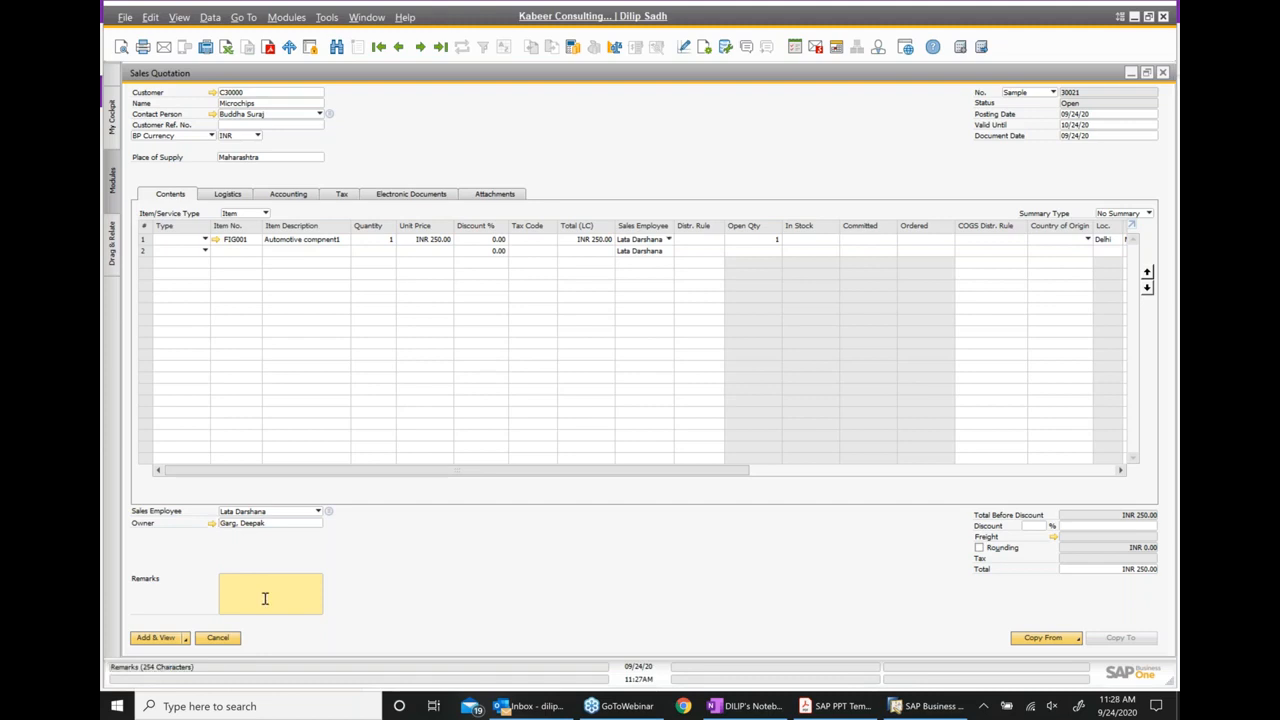
text(This is cut test Quotation)
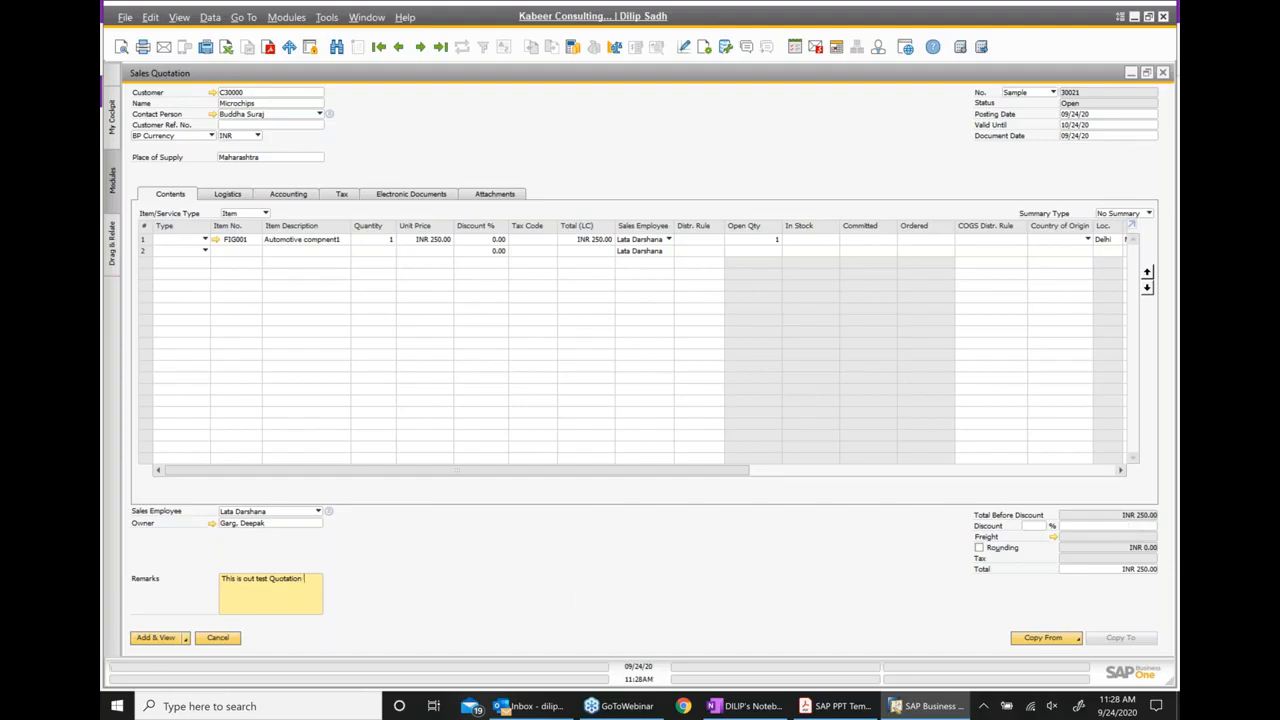
Review the quotation's logistics, accounting, tax and electronic document details, and attach the Certificate file from the Desktop
click(248, 198)
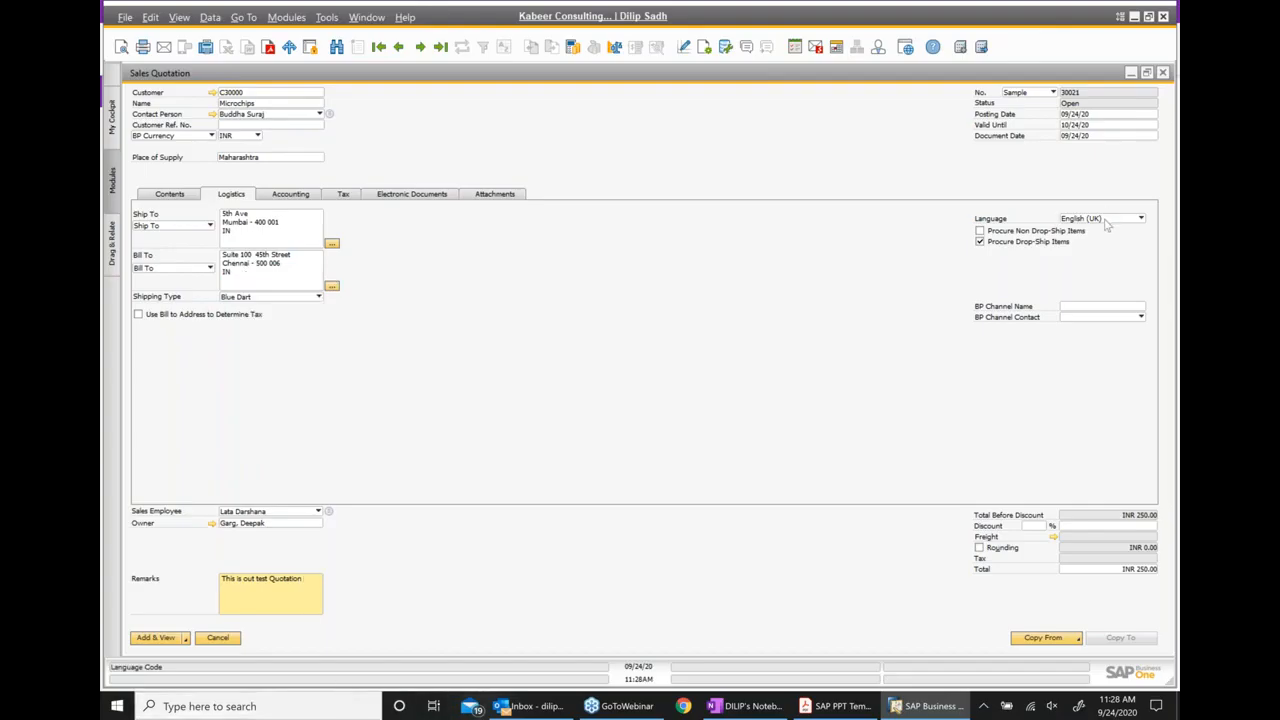
click(300, 195)
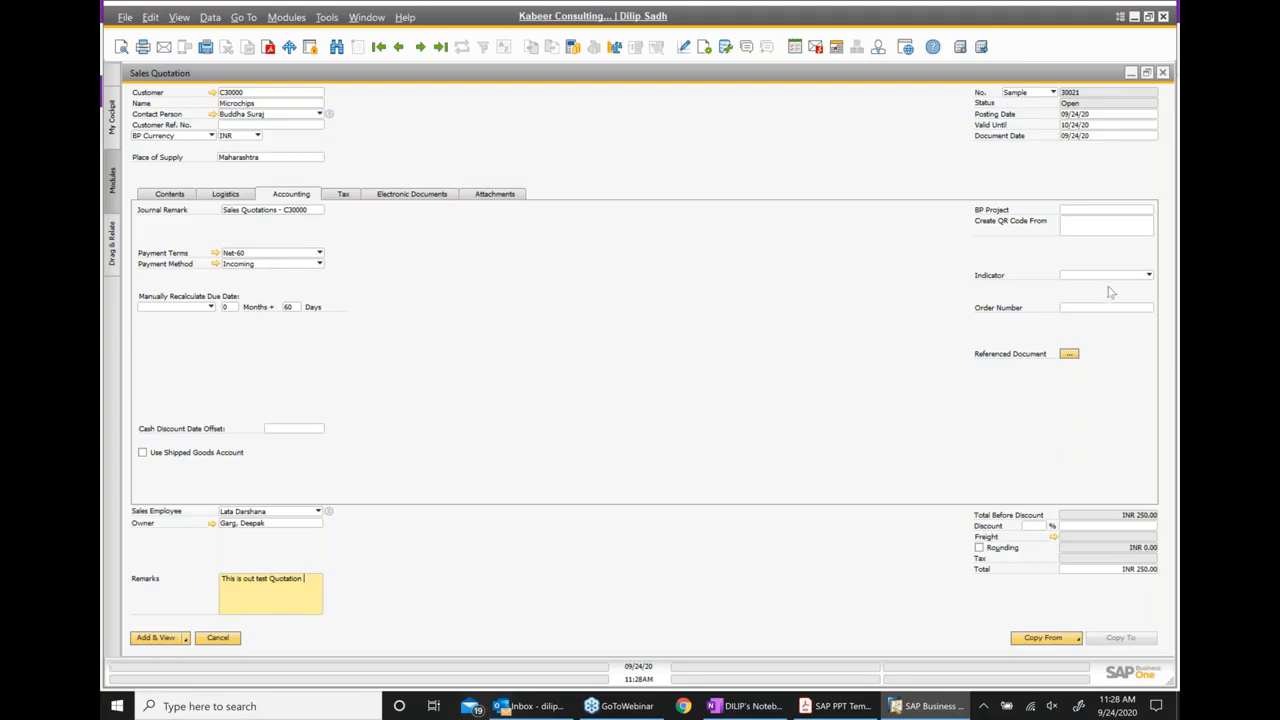
click(345, 197)
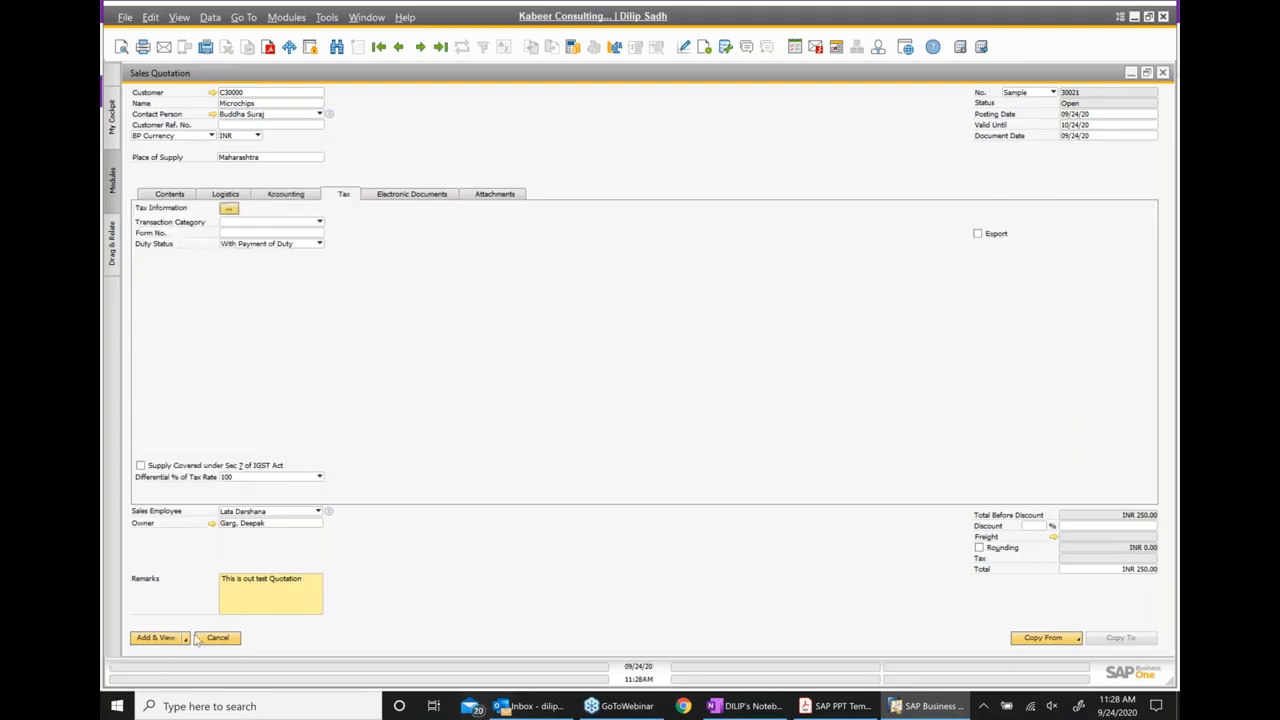
click(422, 199)
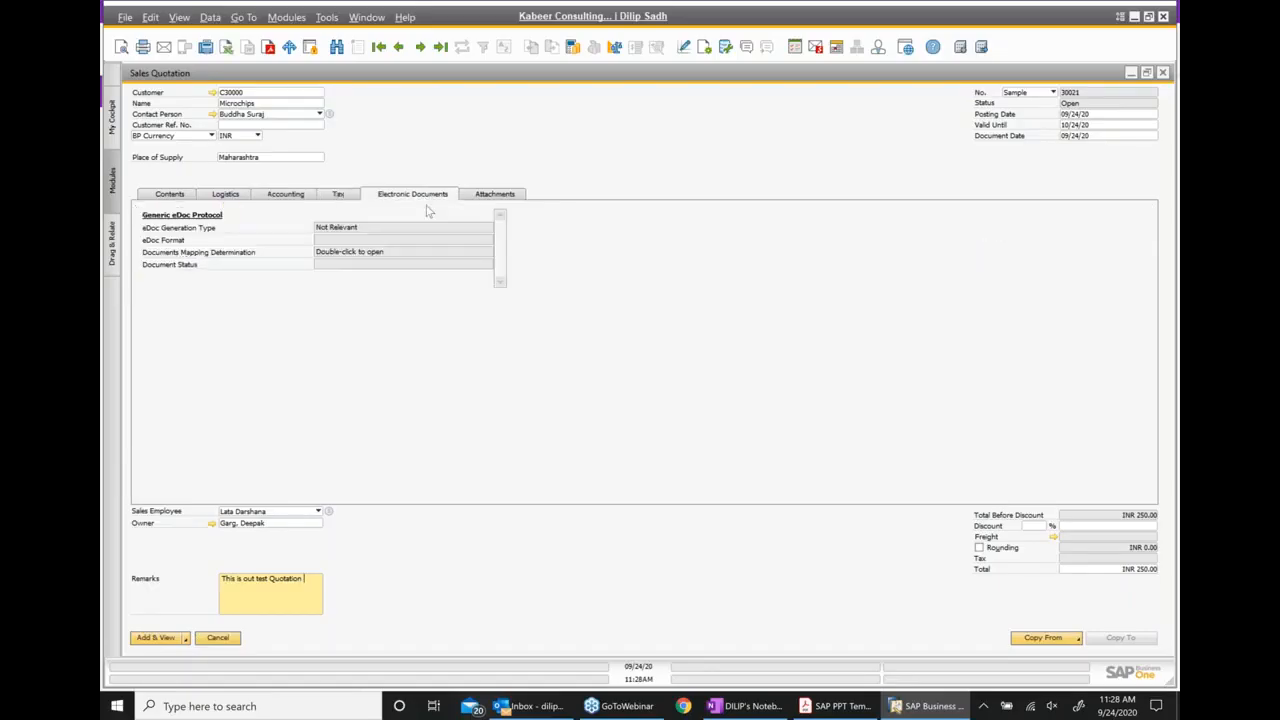
click(494, 196)
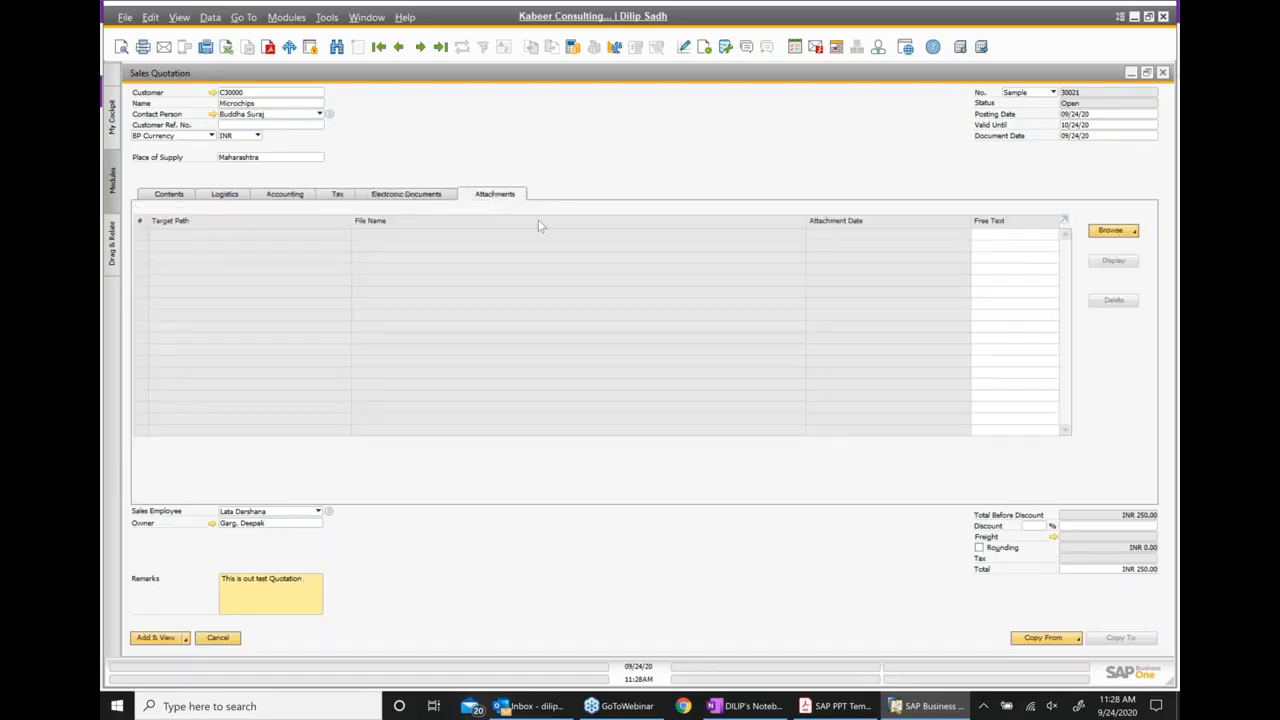
click(1112, 236)
click(1106, 246)
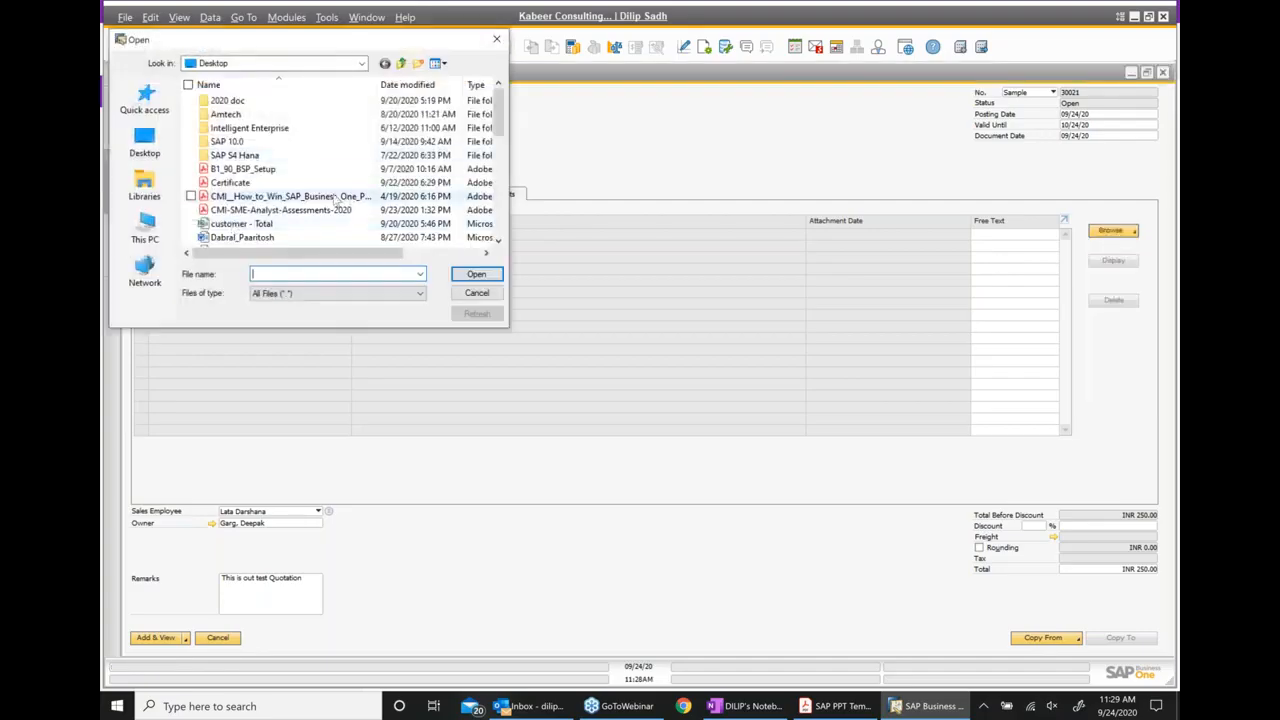
scroll(336, 201, down, 1)
click(330, 142)
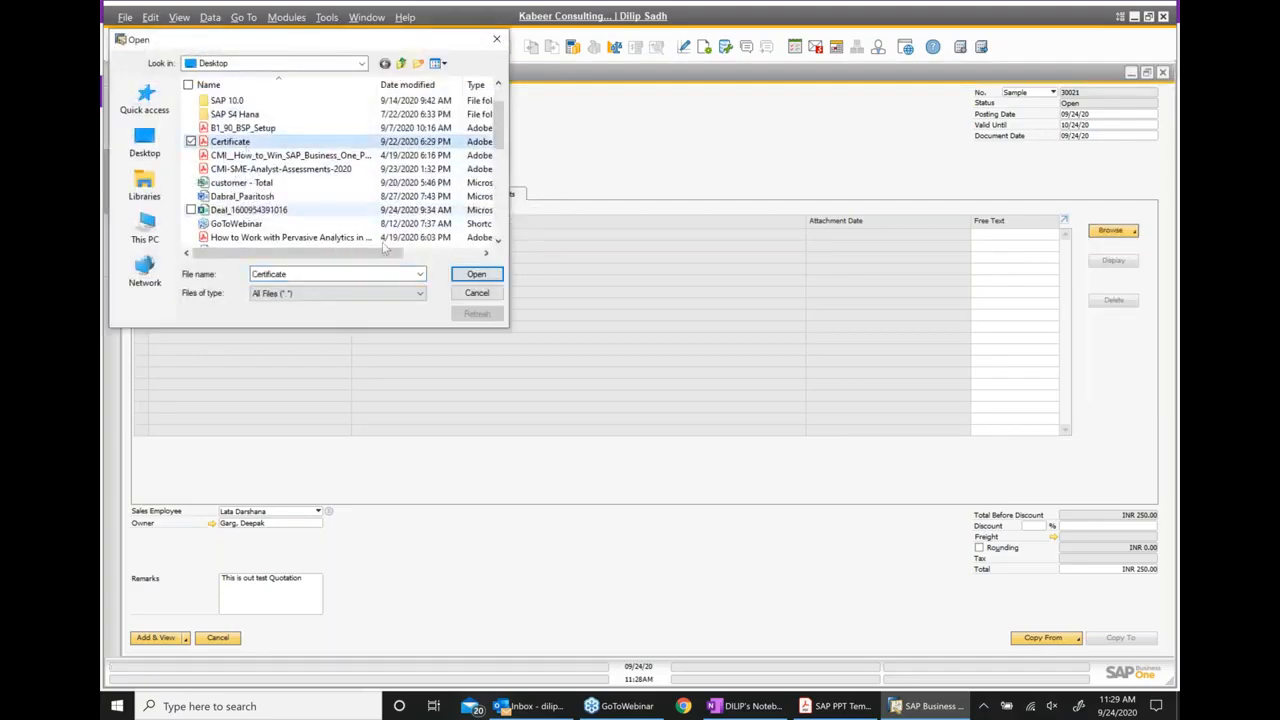
click(476, 274)
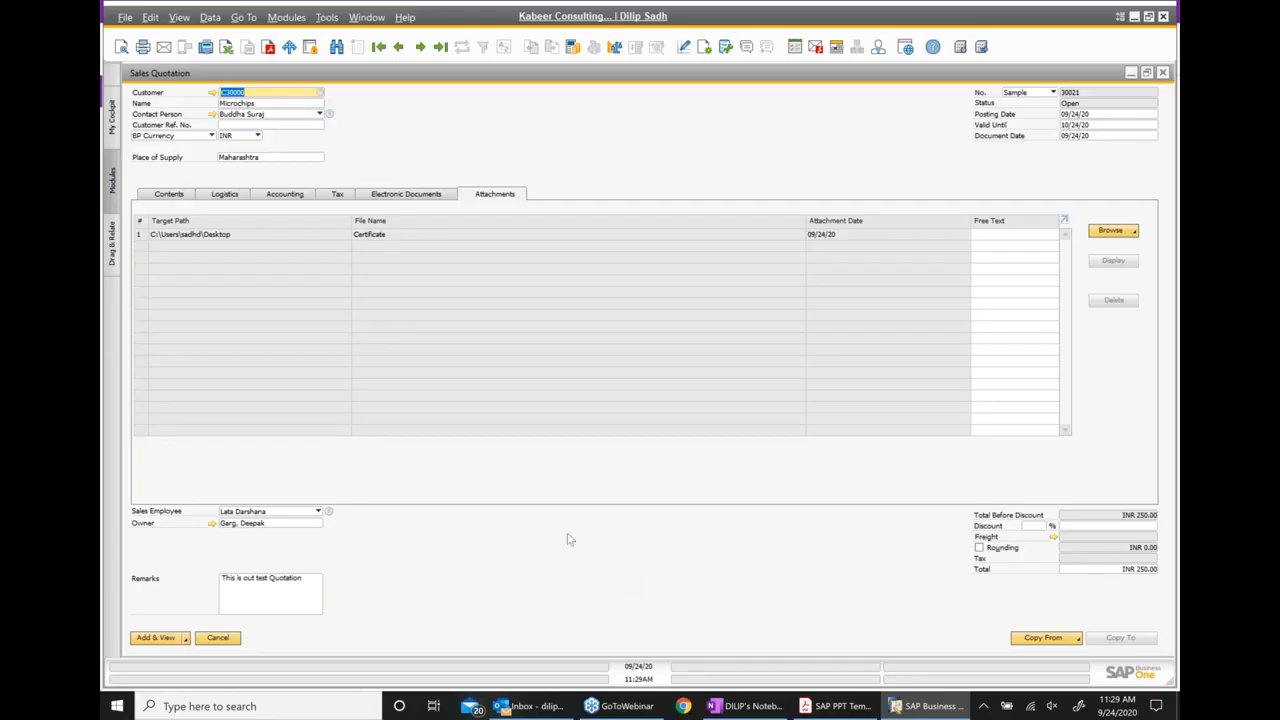
View and close the attached Certificate PDF, and return to SAP Business One to add the sales quotation, keeping it in view
click(212, 236)
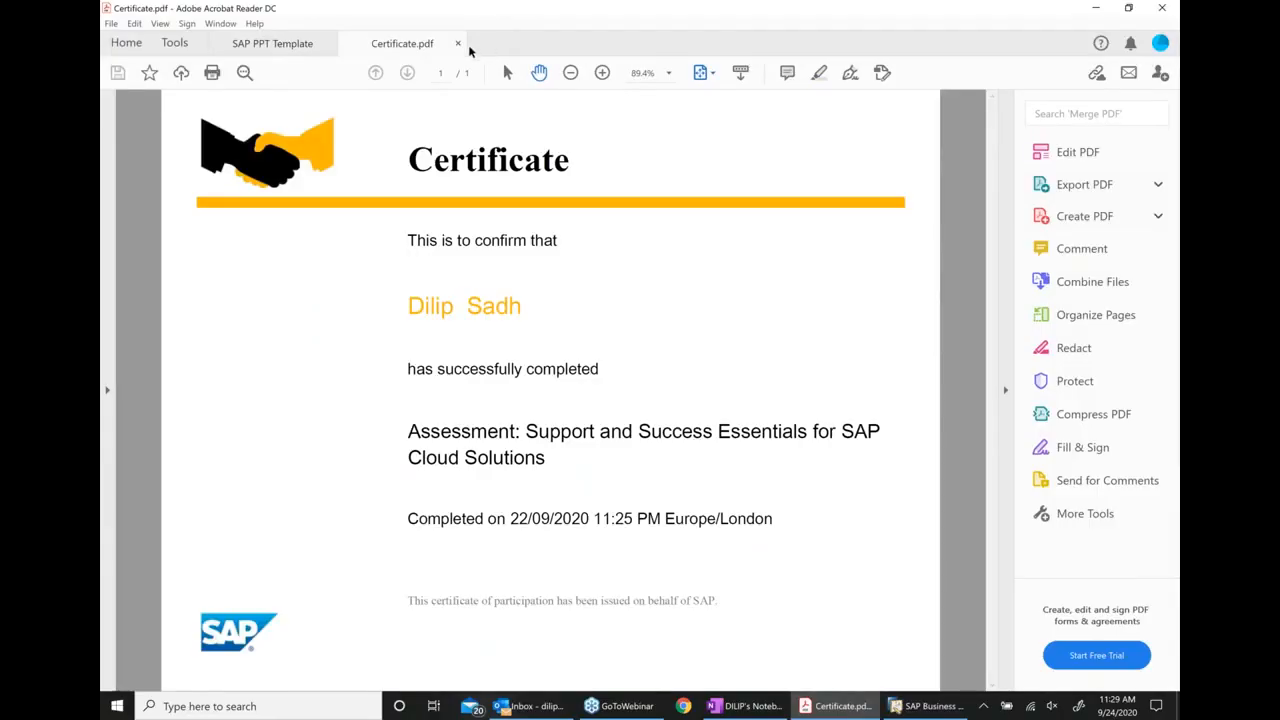
click(459, 44)
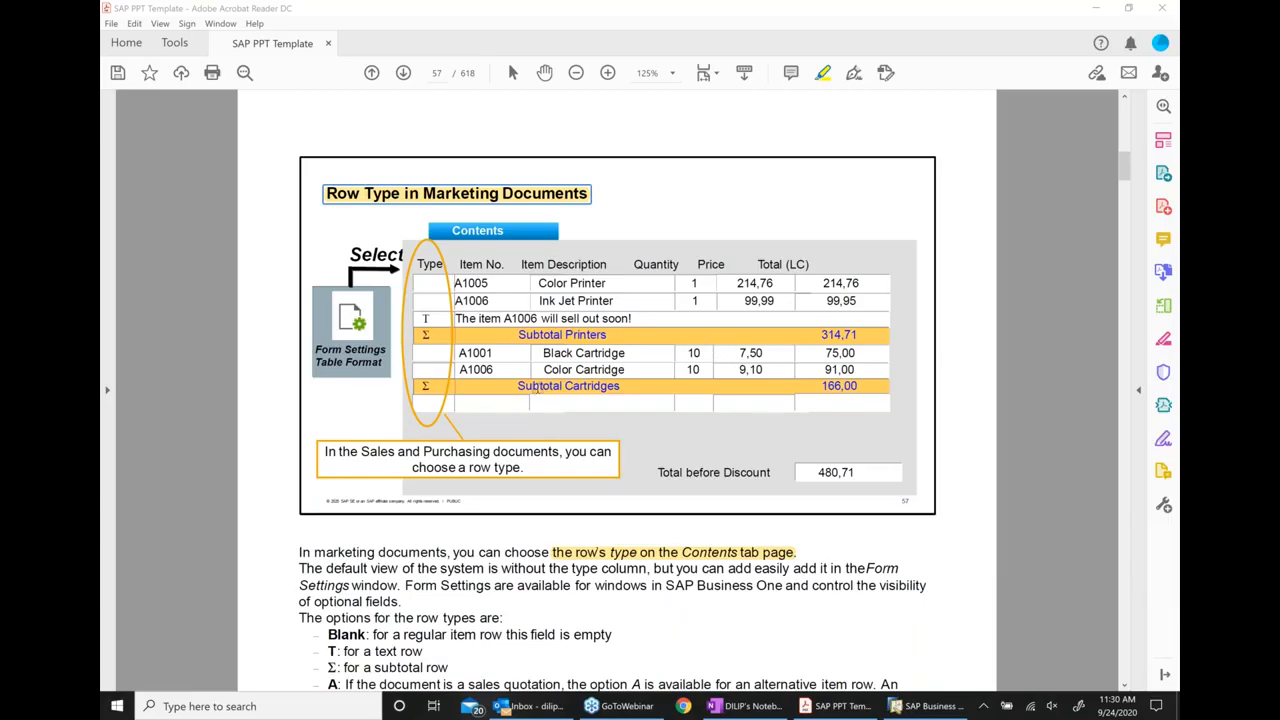
click(928, 706)
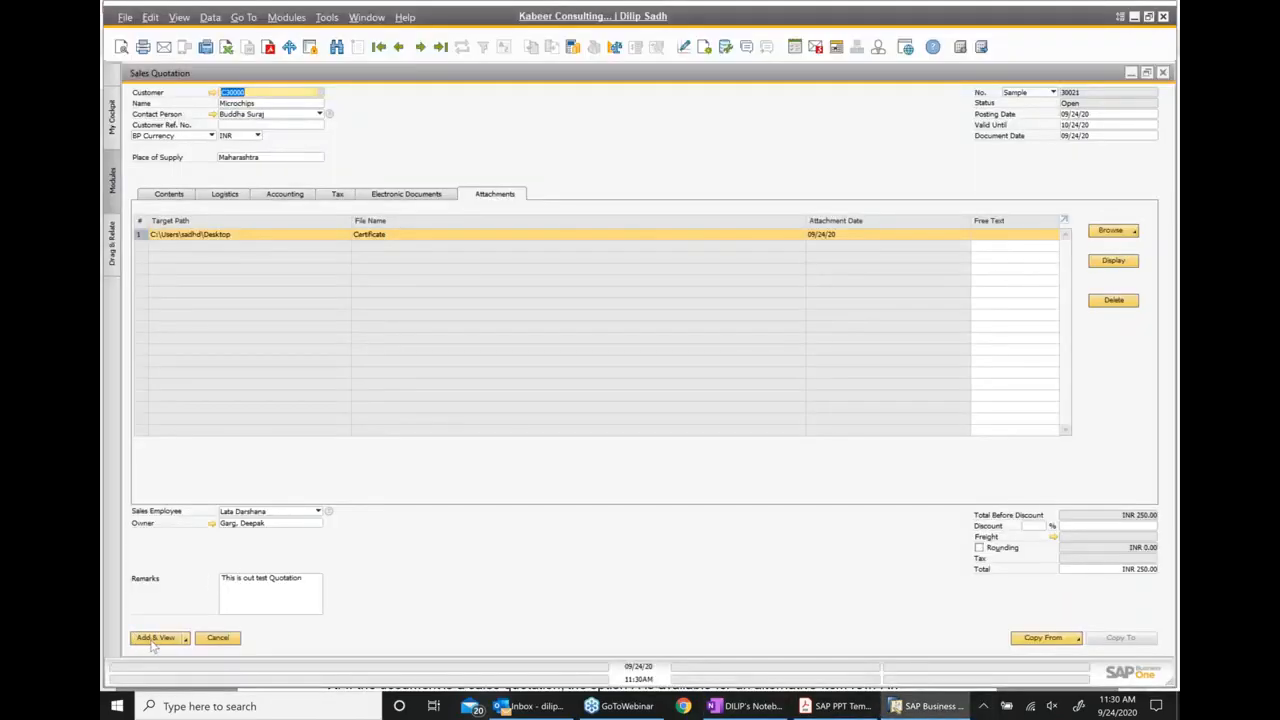
click(153, 643)
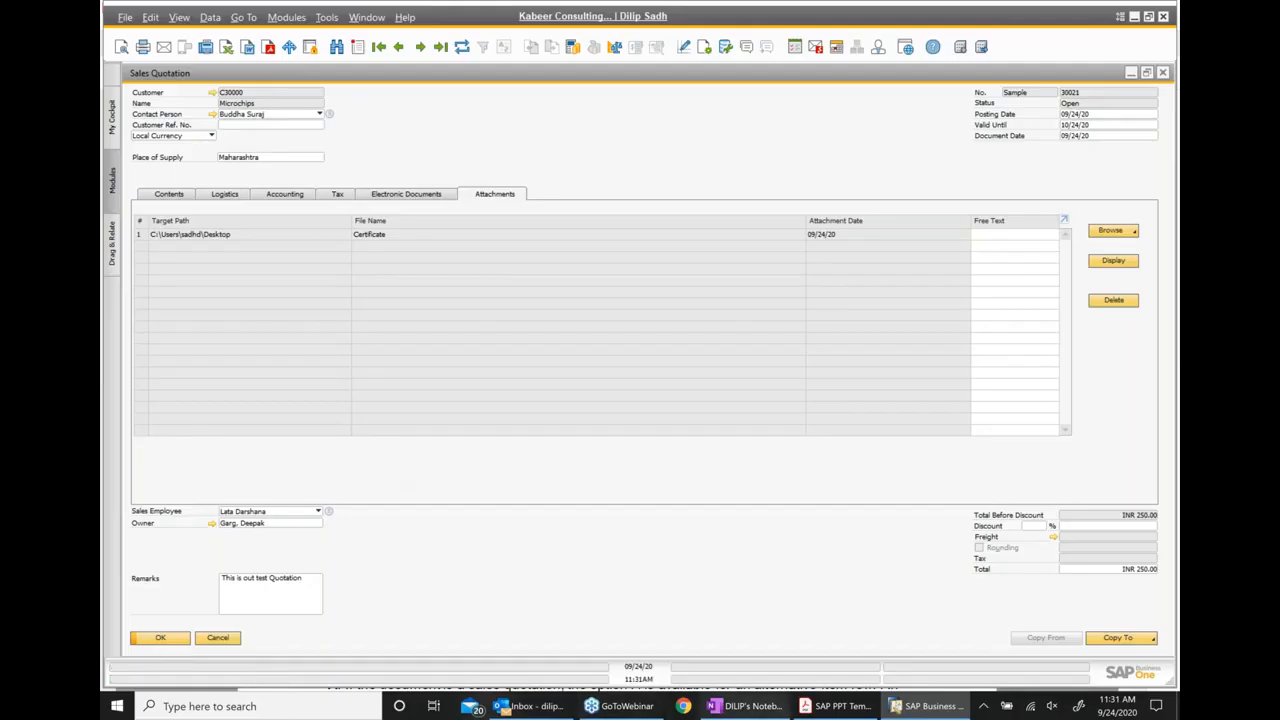
Switch to the OneNote class notes and add the bullet "Exercise for creating Purchase Quotation" below the sales quotation exercise
click(837, 706)
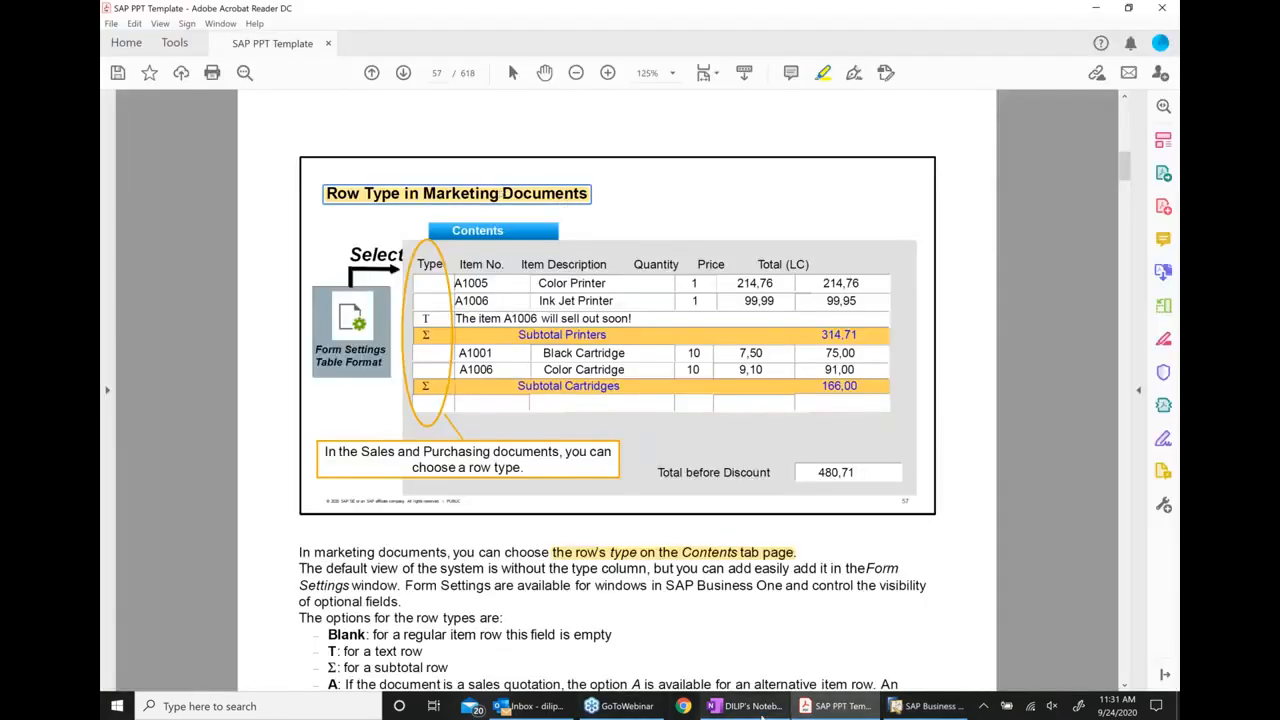
click(739, 709)
right_click(739, 709)
click(667, 415)
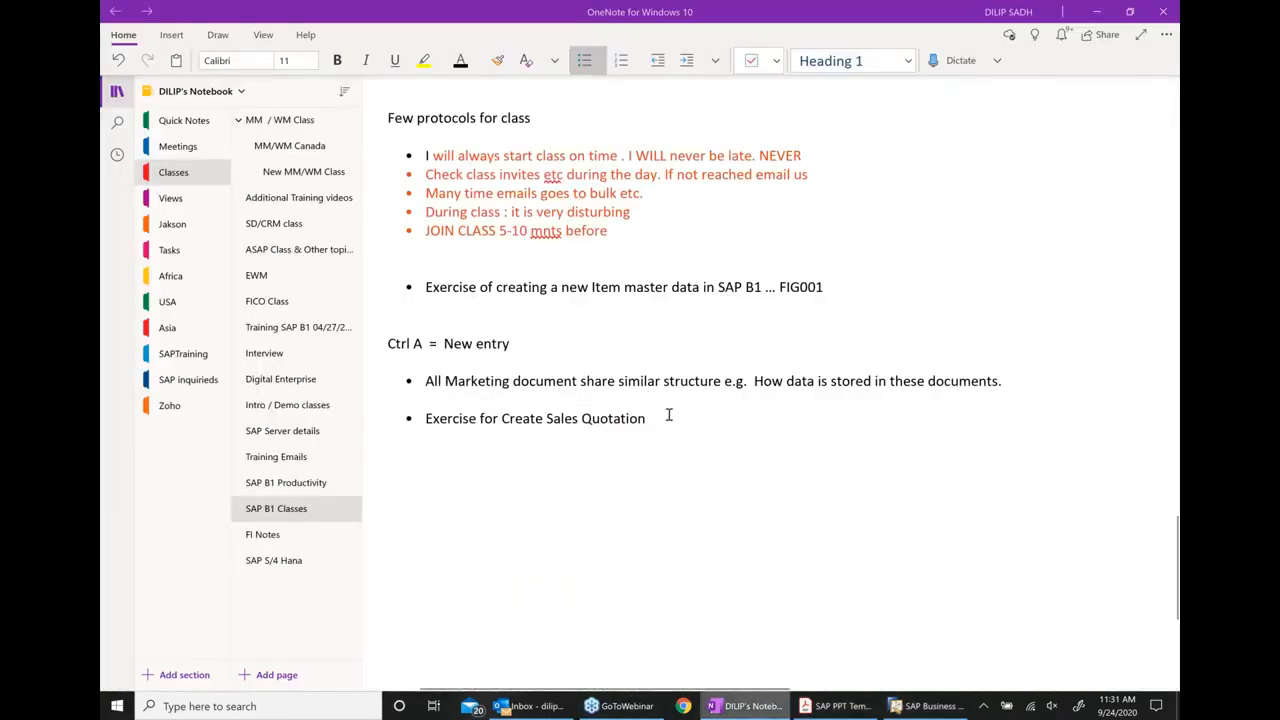
key(Return)
key(Return)
key(Return)
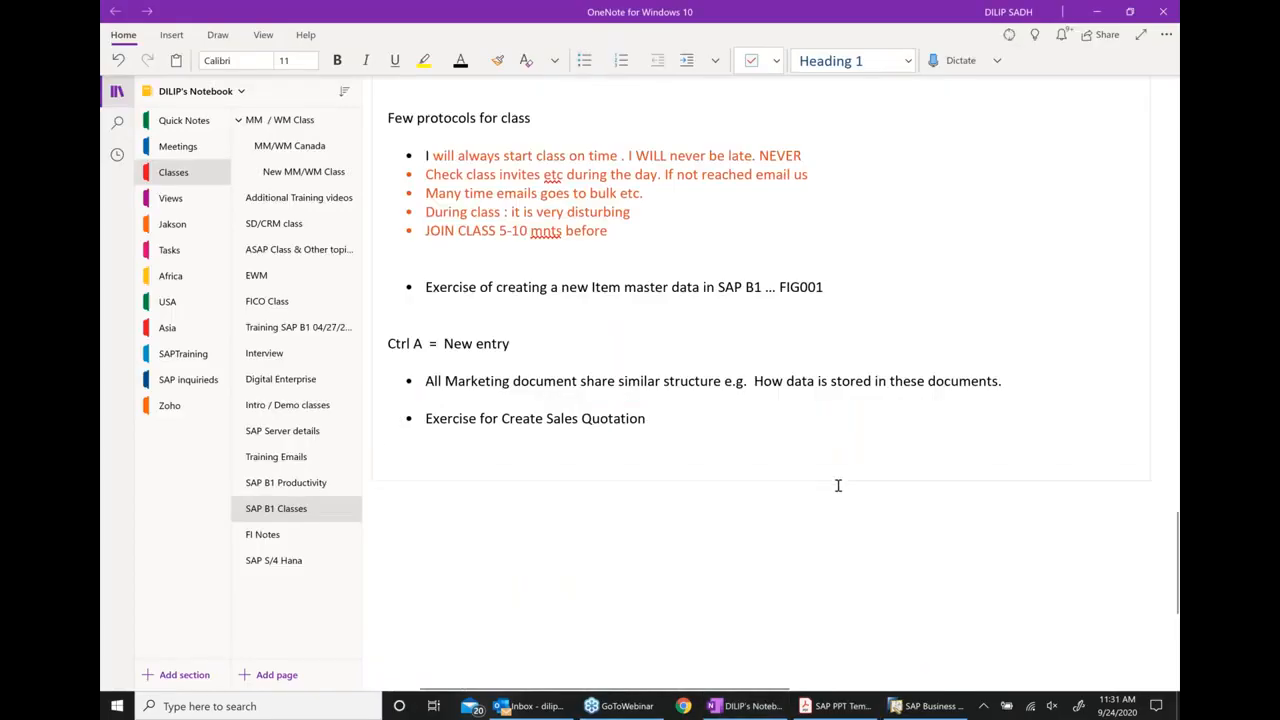
text(* )
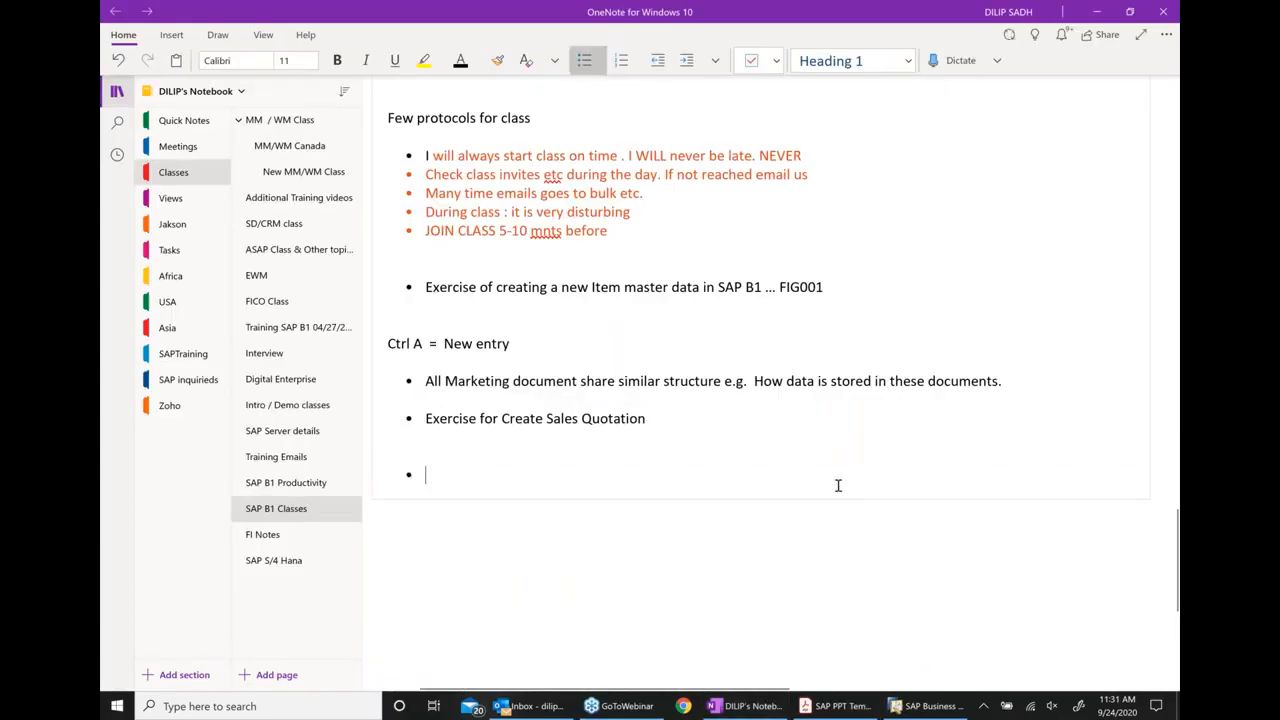
text(Exercise)
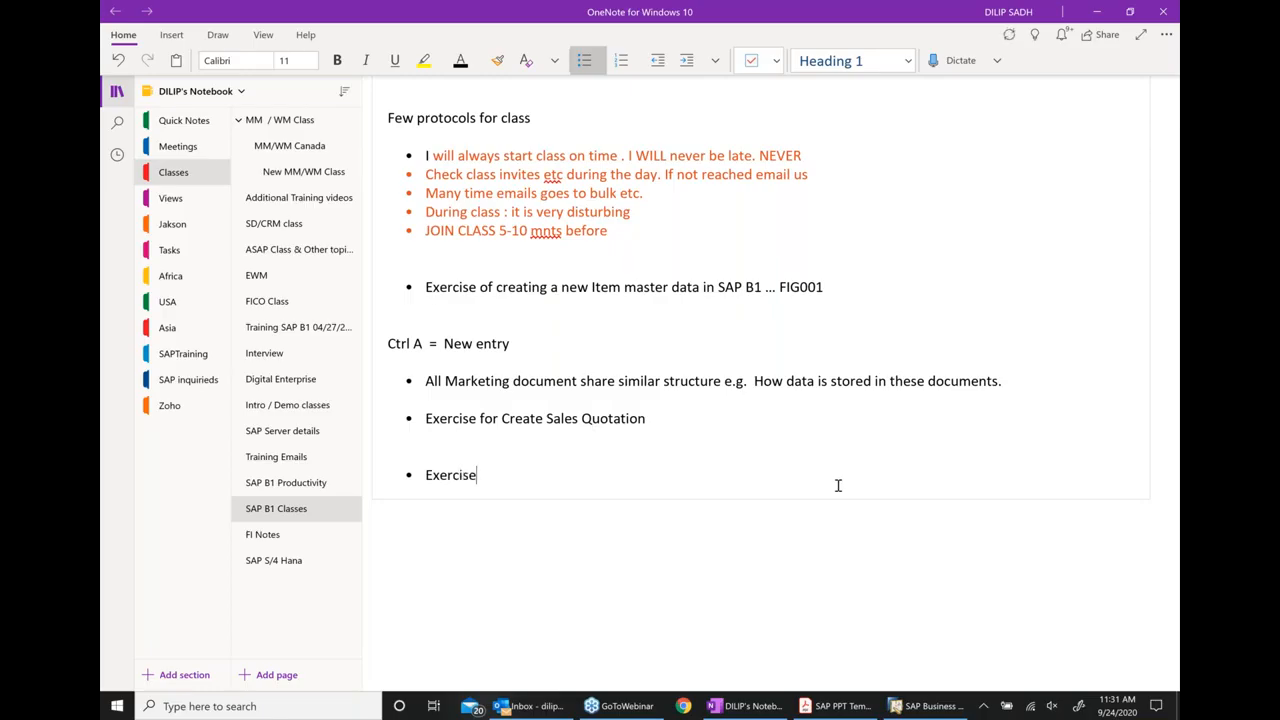
text( for creating Purchase Quot)
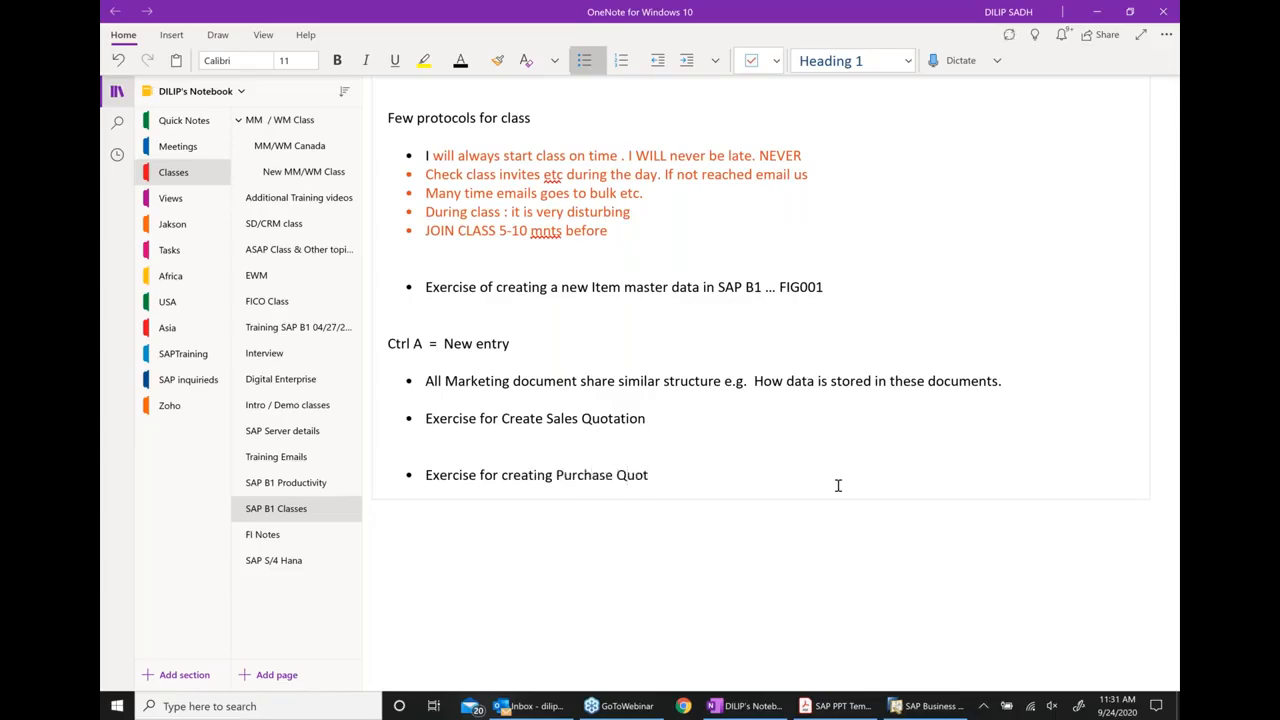
text(ation)
Return to SAP Business One, close the Sales Quotation and list the Purchasing - A/P documents
click(930, 706)
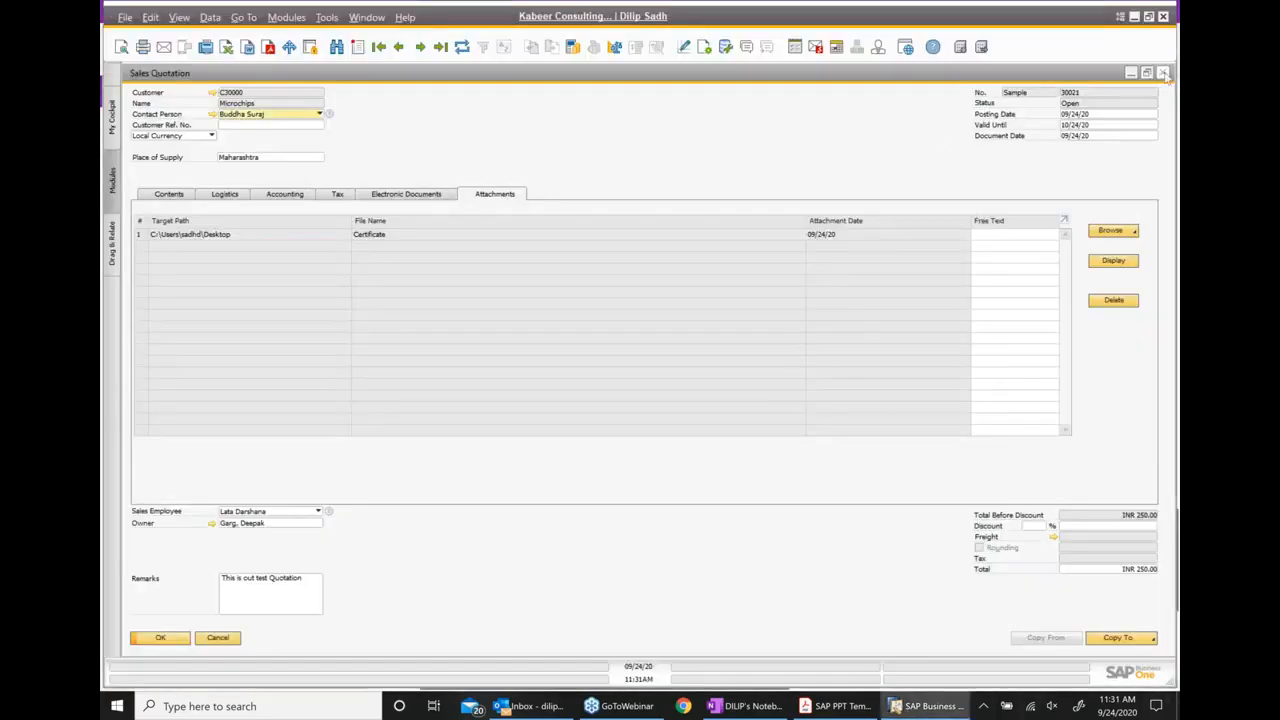
click(1162, 73)
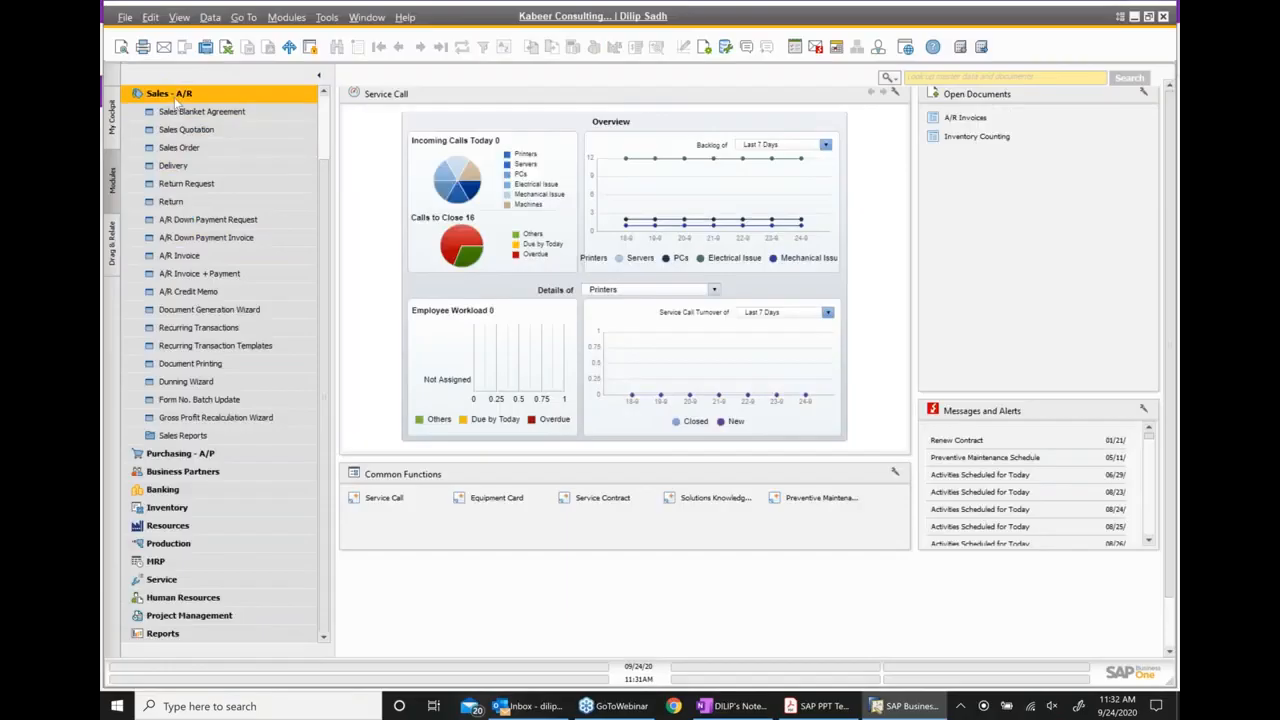
click(174, 94)
click(181, 185)
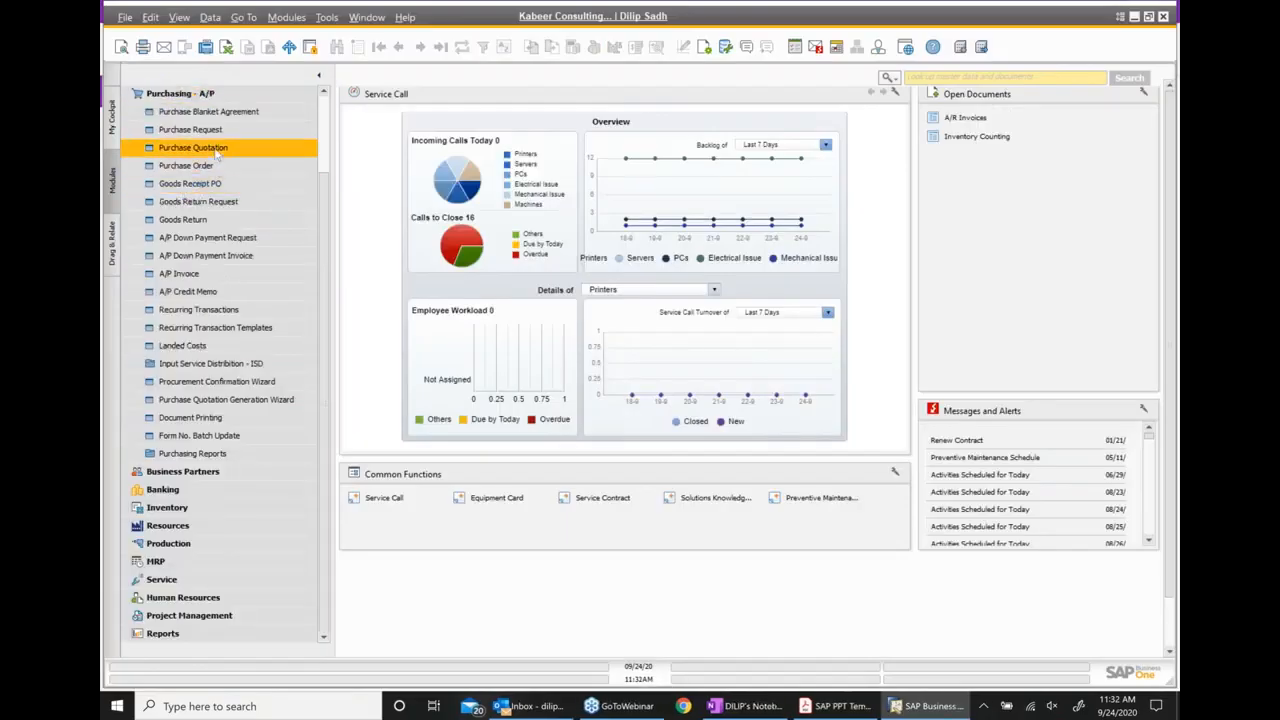
Compare the document types available under Sales - A/R with those under Purchasing - A/P
scroll(225, 190, up, 1)
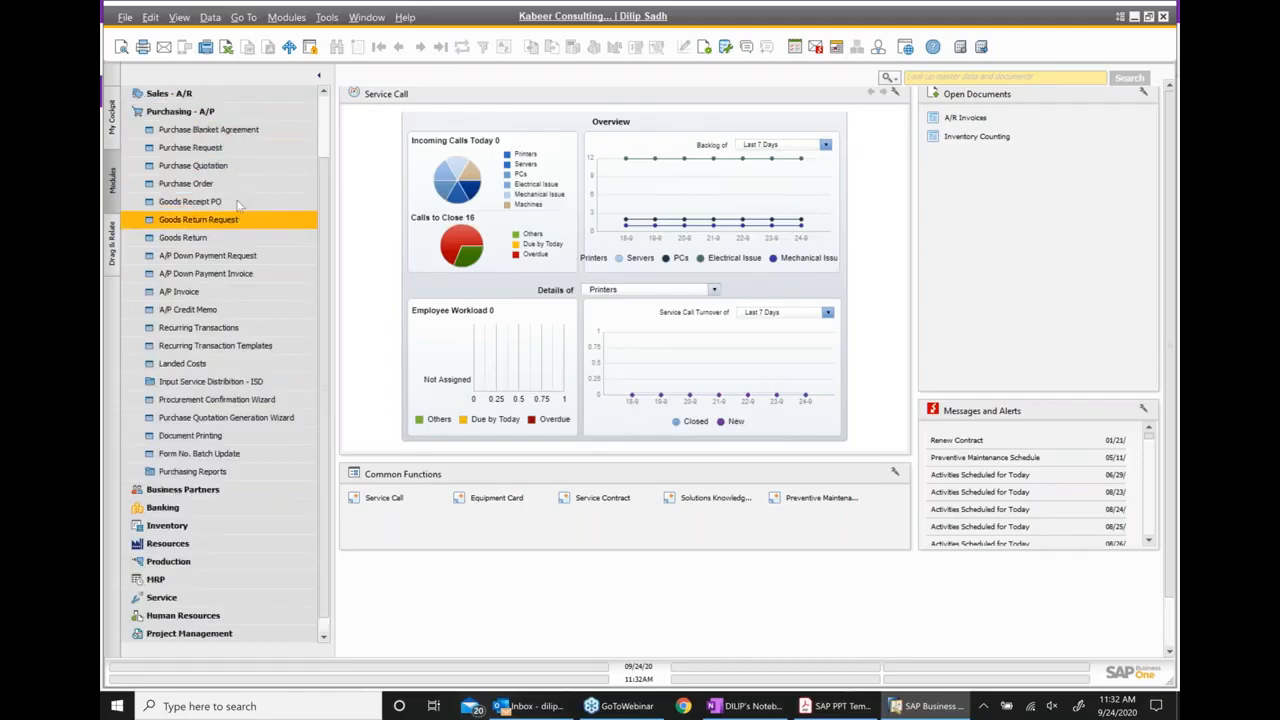
scroll(229, 225, up, 1)
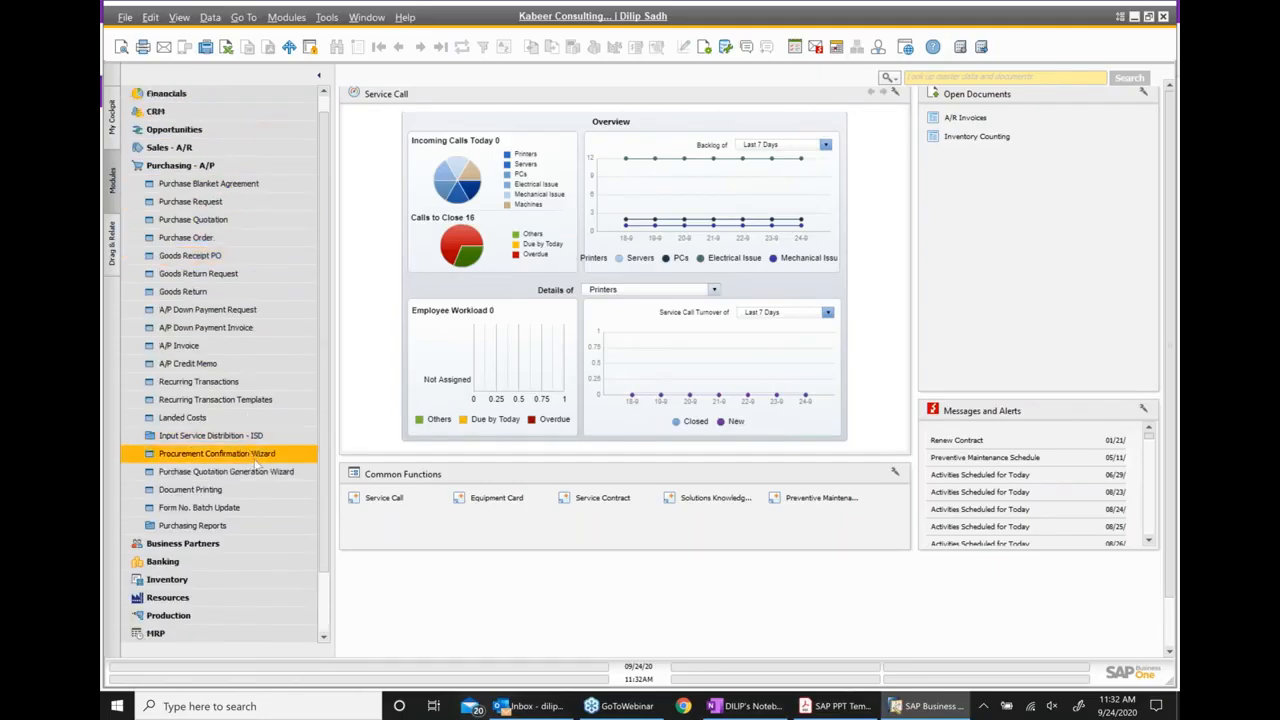
click(178, 165)
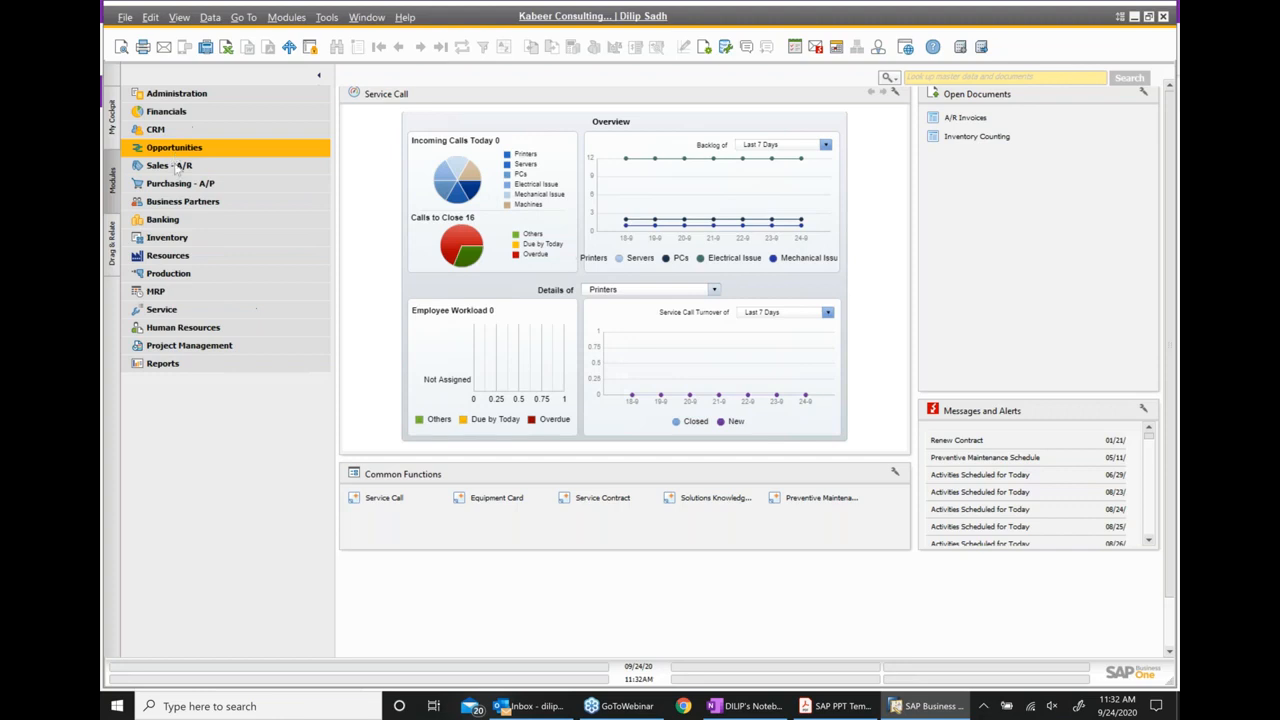
click(176, 167)
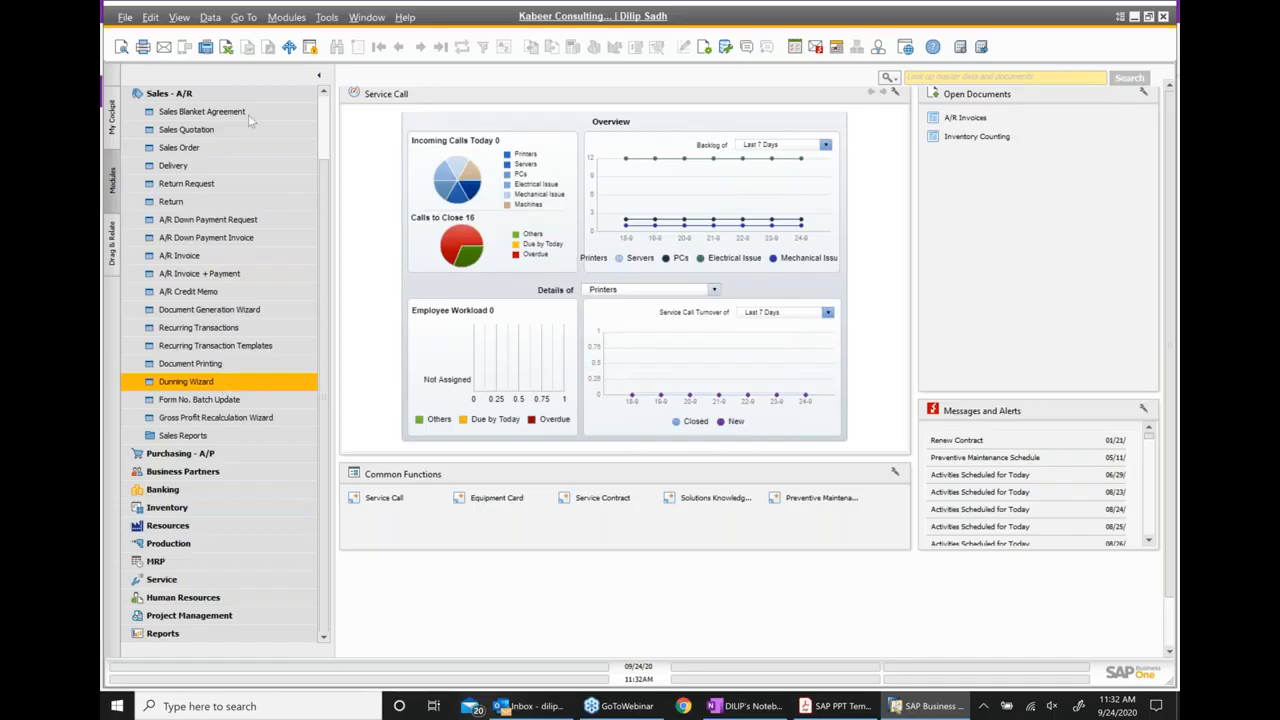
click(189, 95)
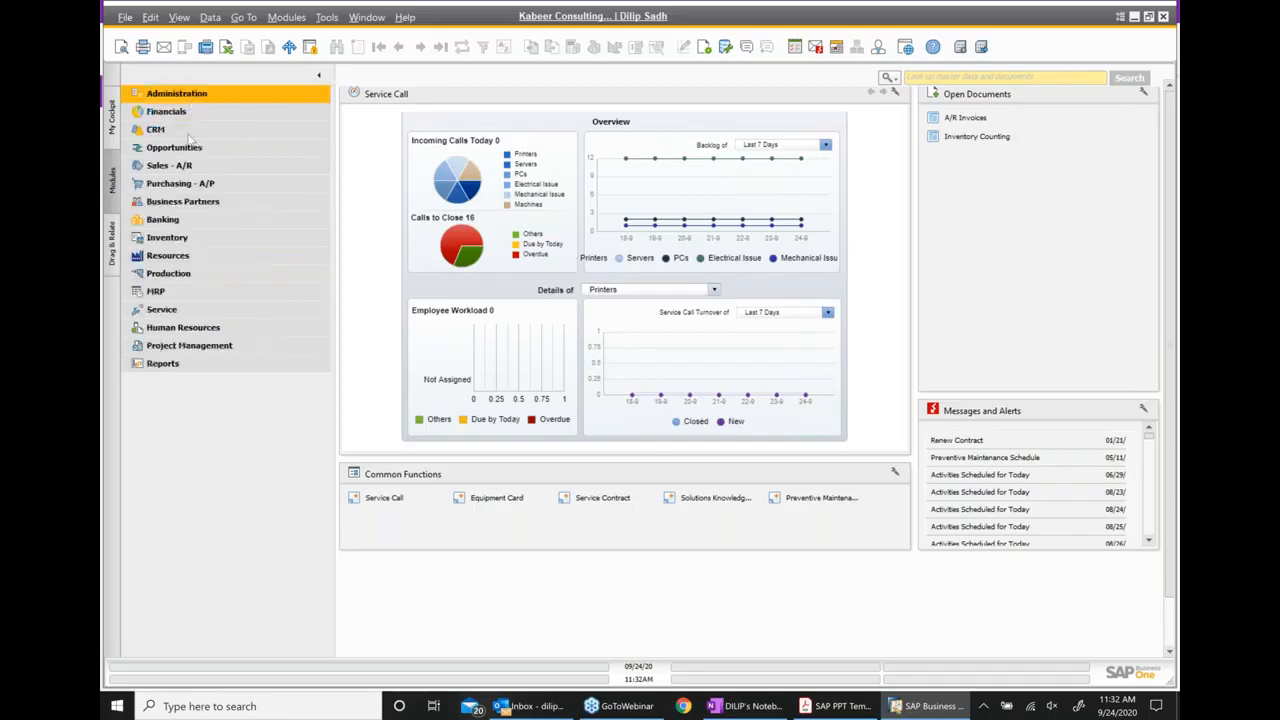
click(194, 188)
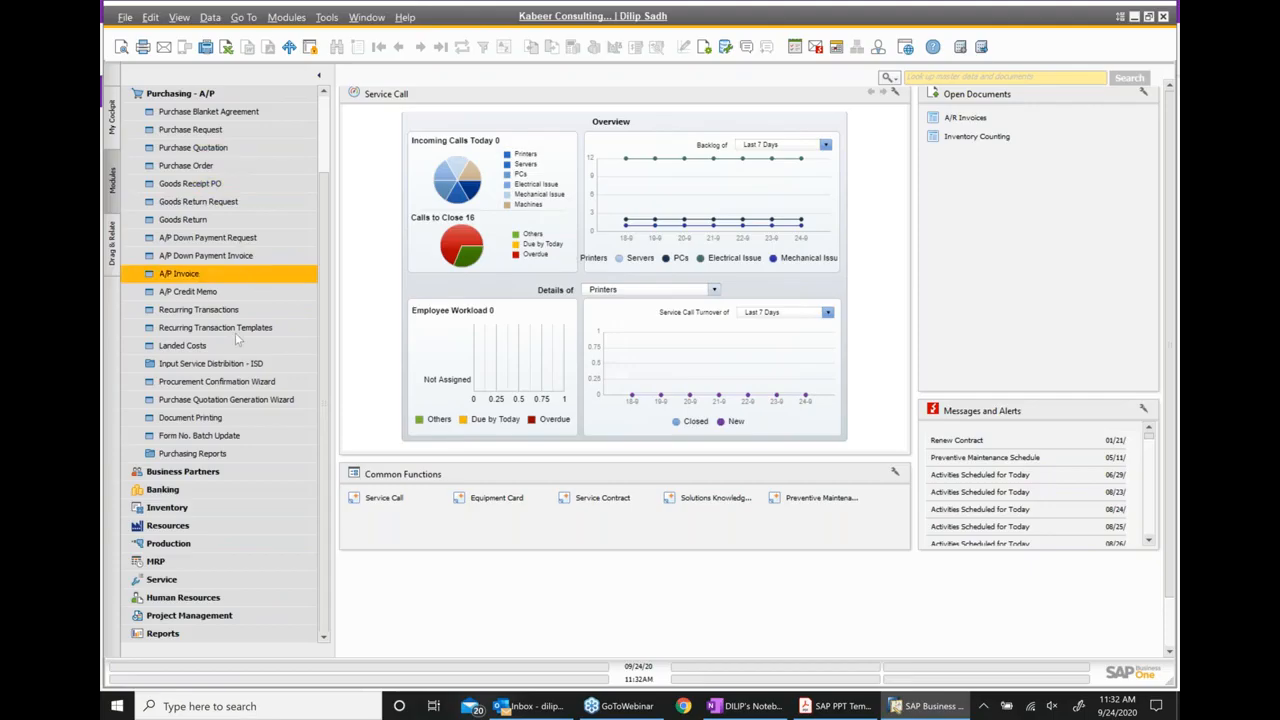
Start a new Purchase Quotation and choose Acme Associates as the vendor
click(217, 153)
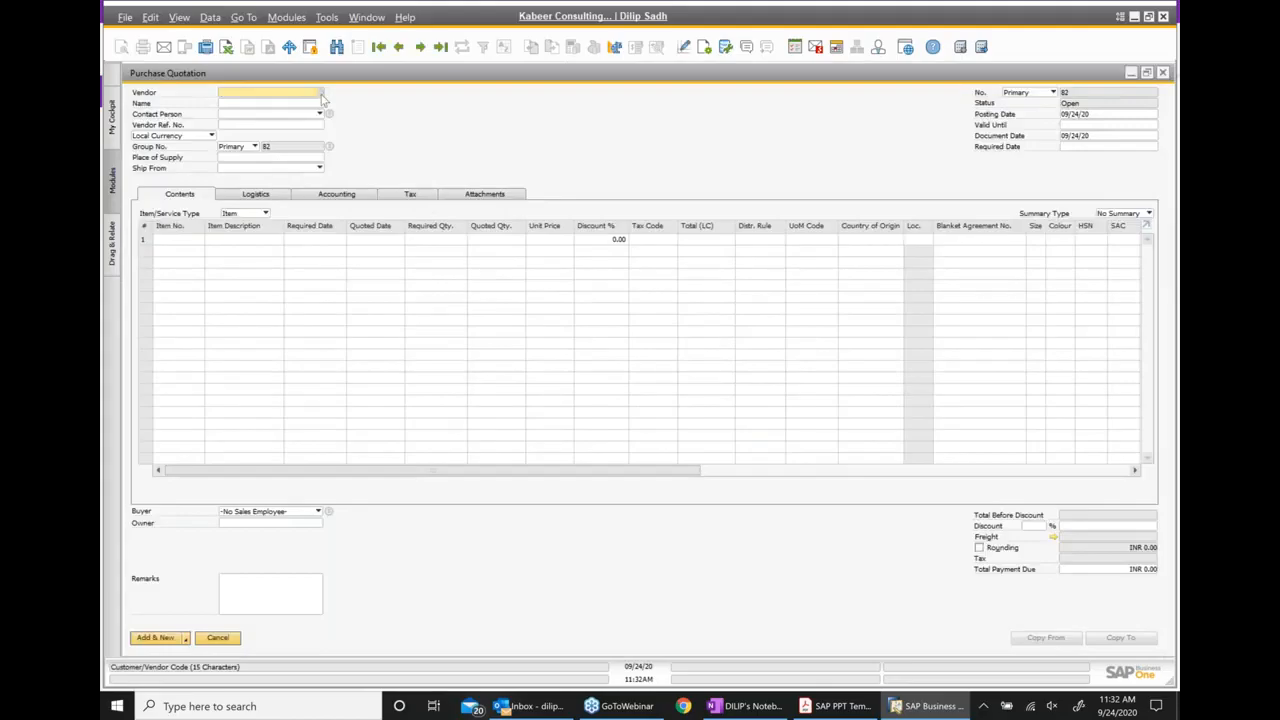
click(323, 96)
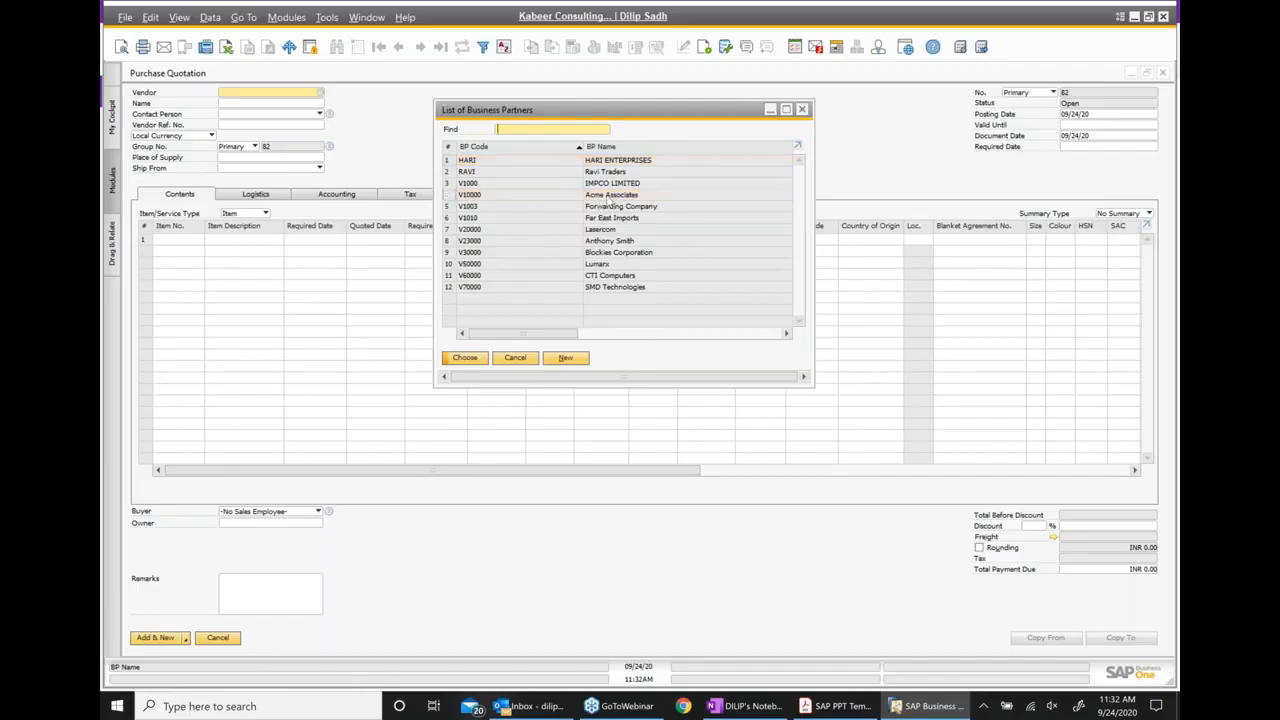
double_click(608, 195)
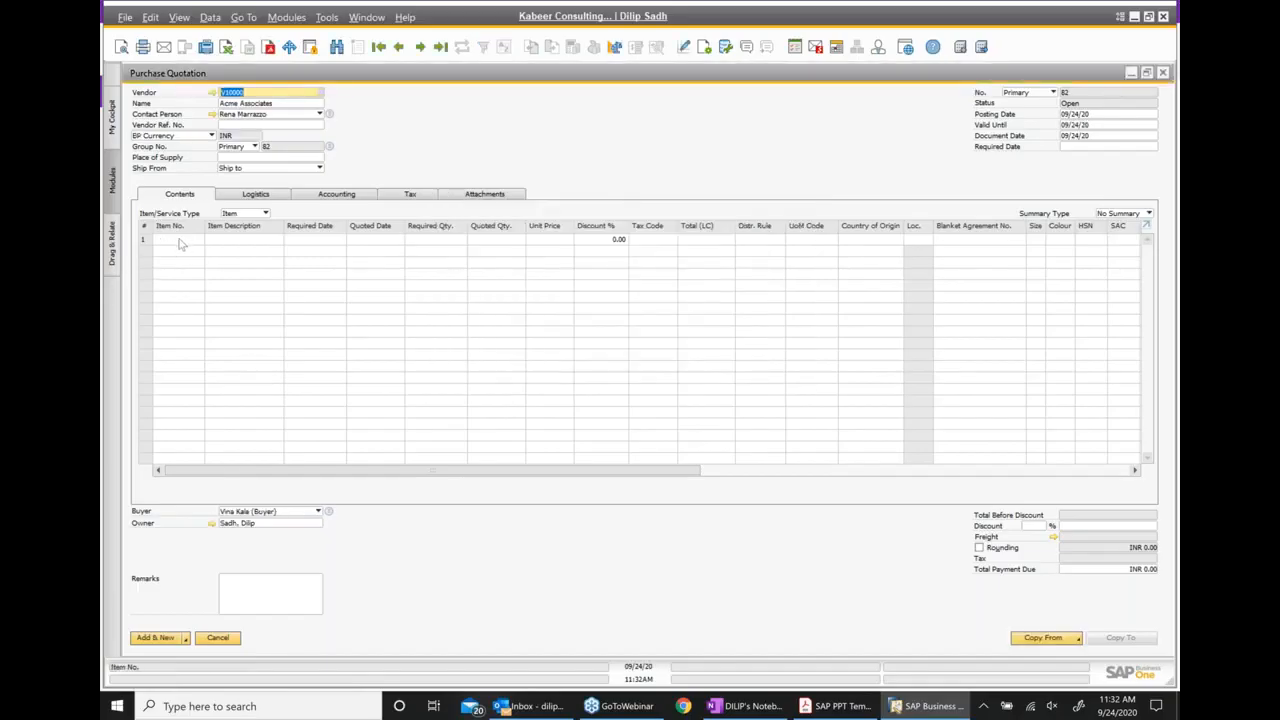
Make the Type column visible in the purchase quotation's table through its form settings
click(708, 54)
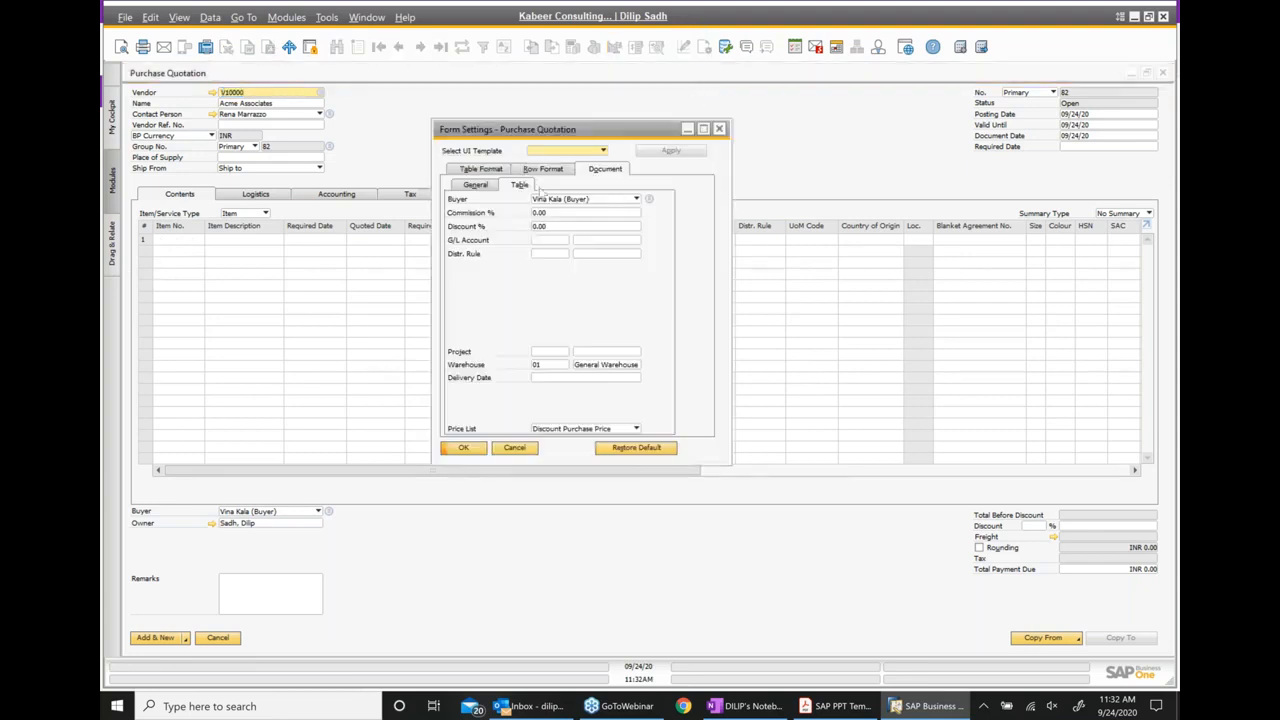
click(497, 172)
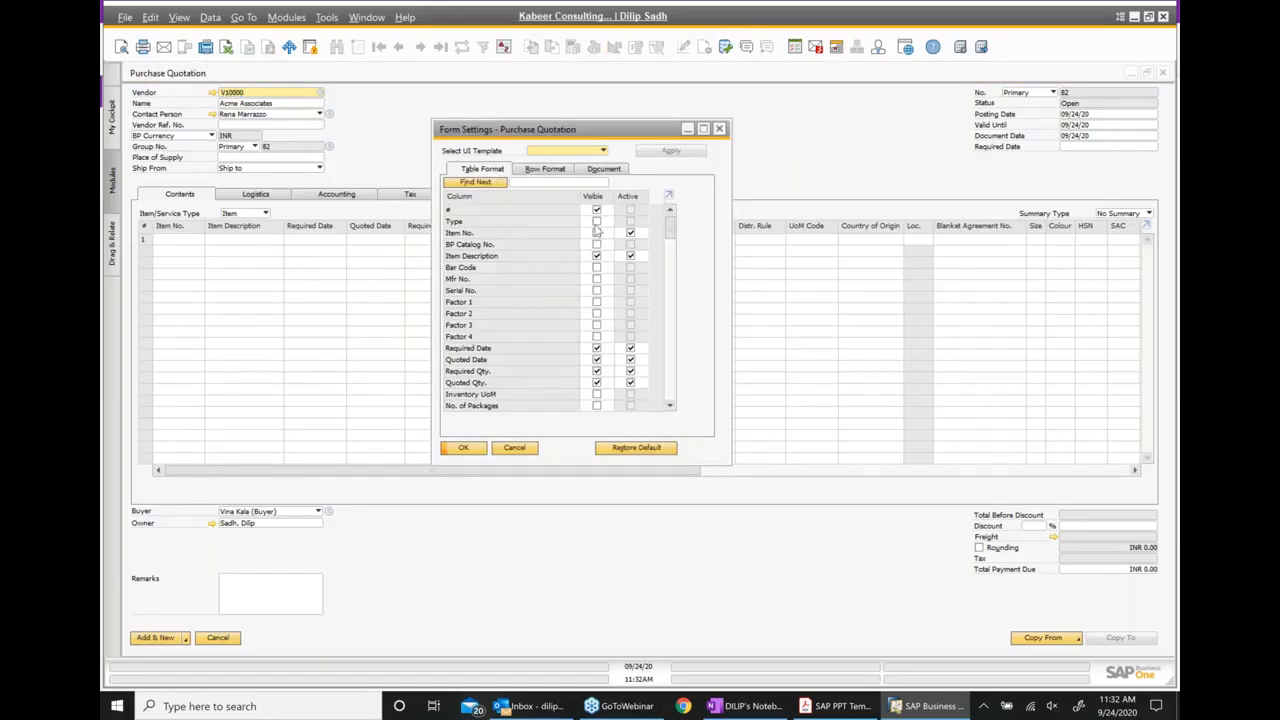
click(596, 221)
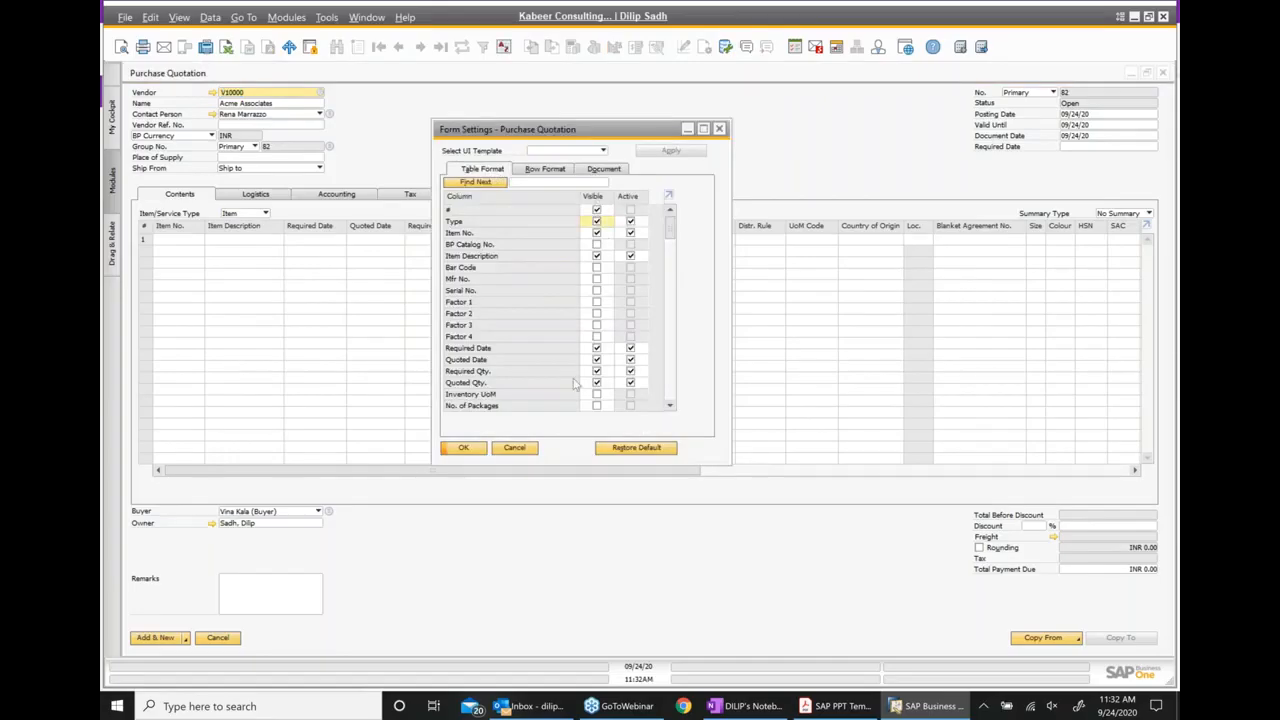
click(463, 447)
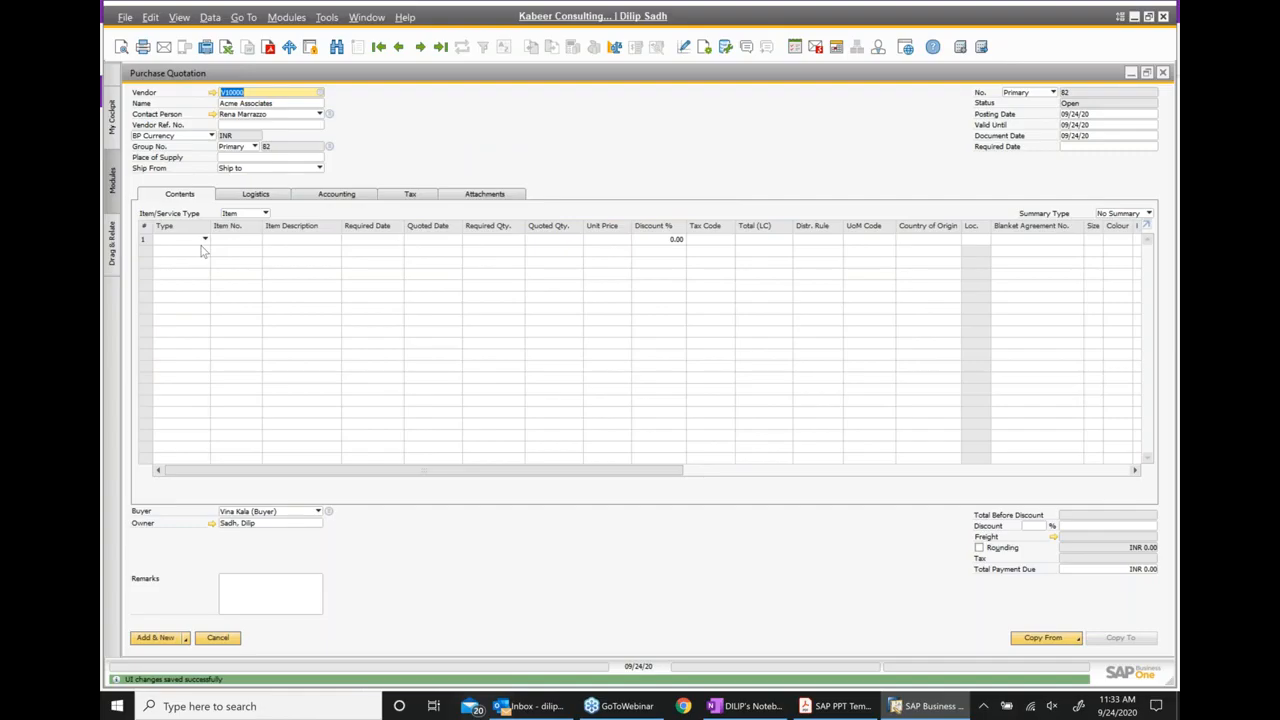
Enter item FIG001, Automotive compnent1, in the first row of the purchase quotation
click(243, 242)
text(fig)
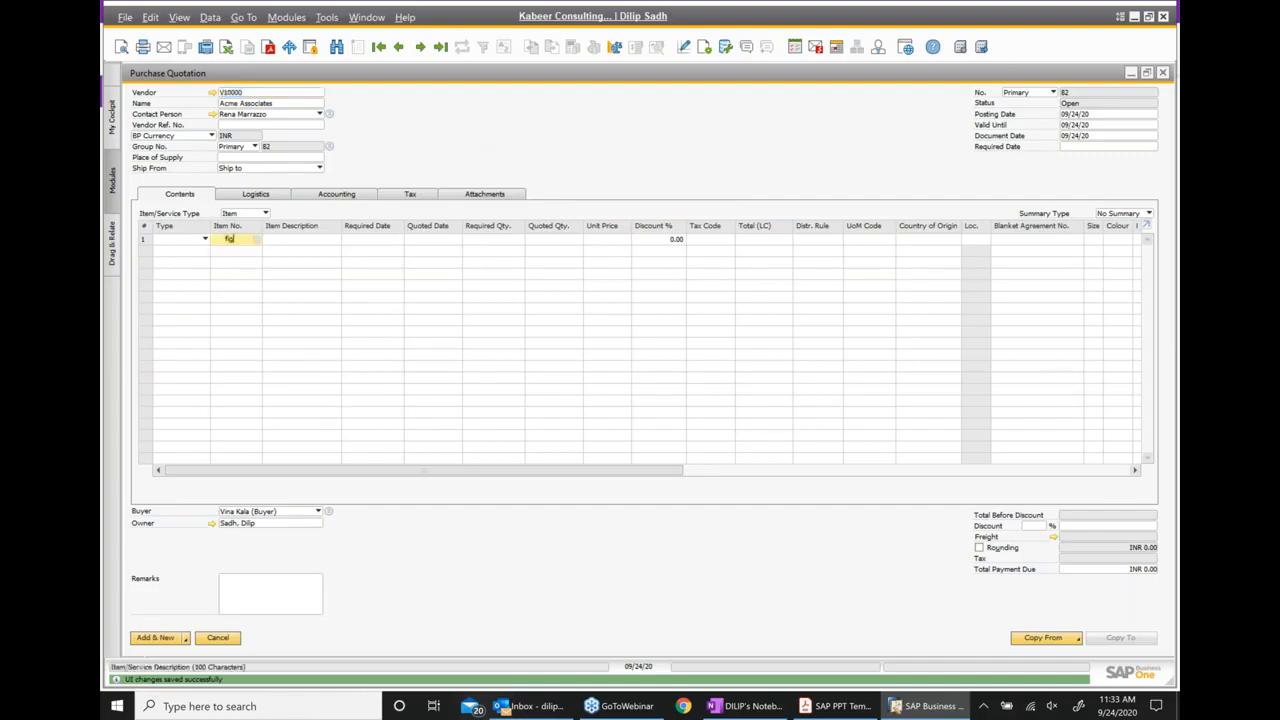
text(001)
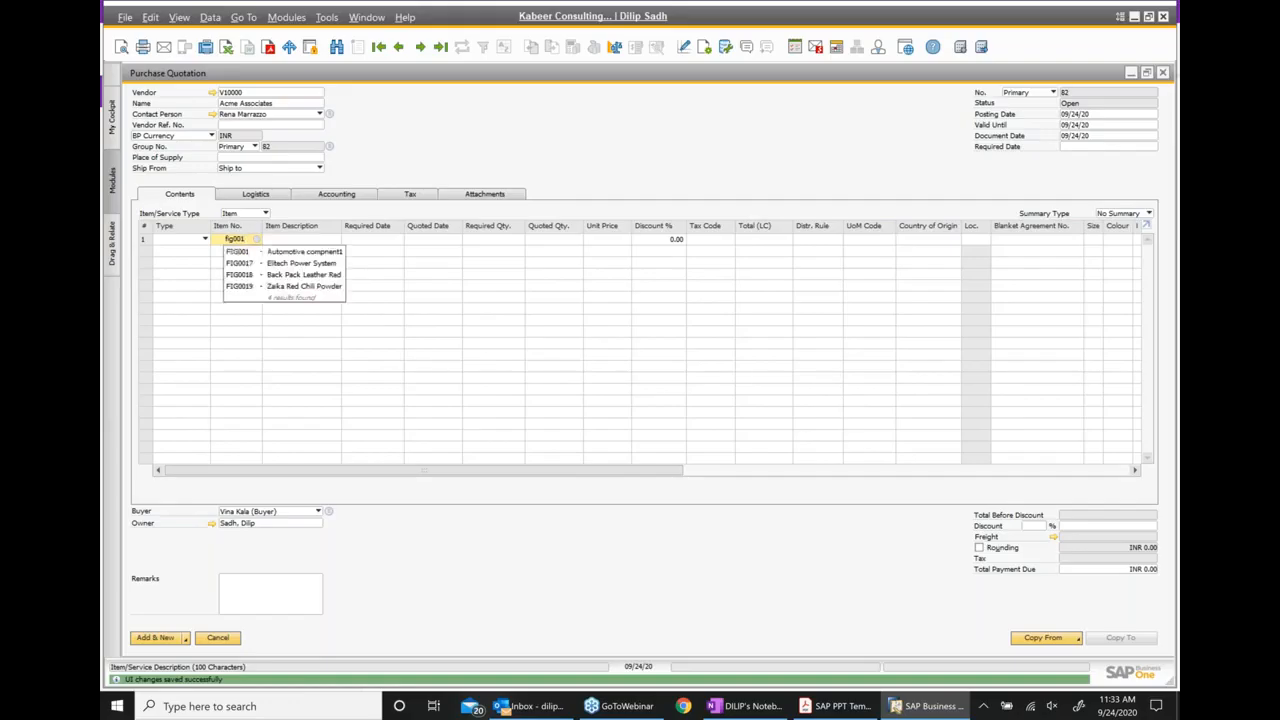
click(337, 254)
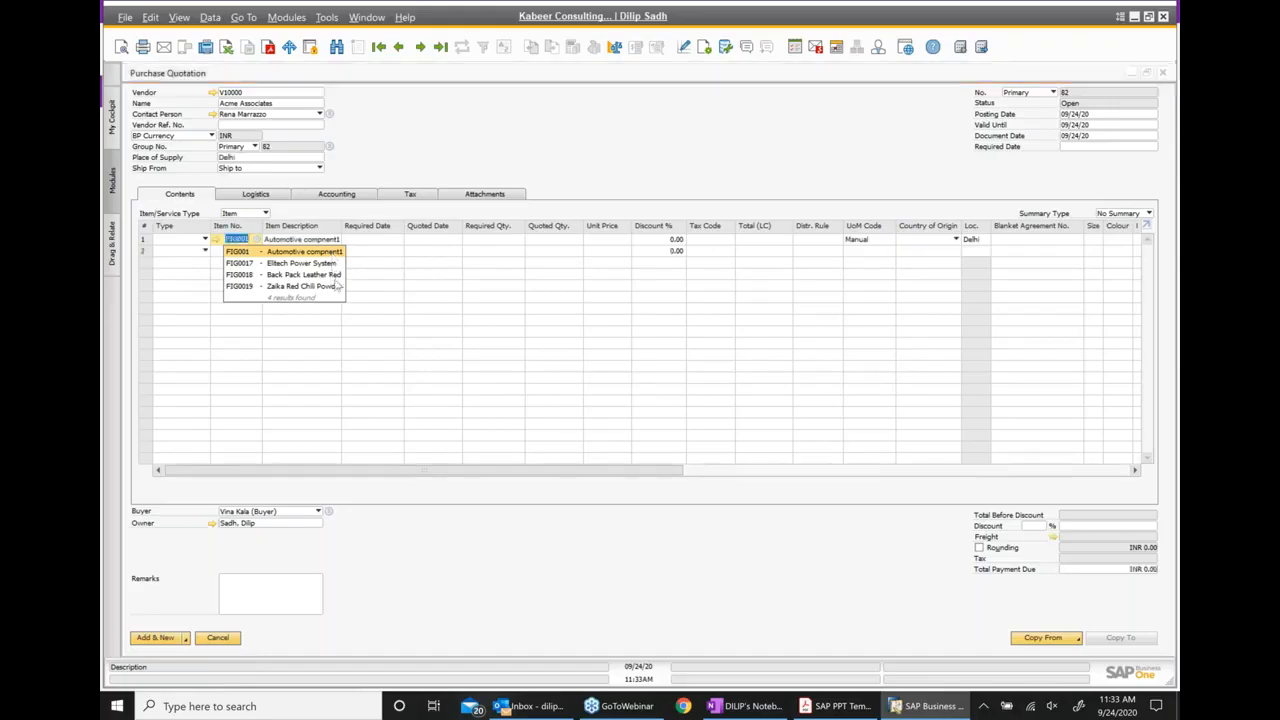
Set both the required date and the quoted date of the FIG001 row to 09/24/20
click(392, 242)
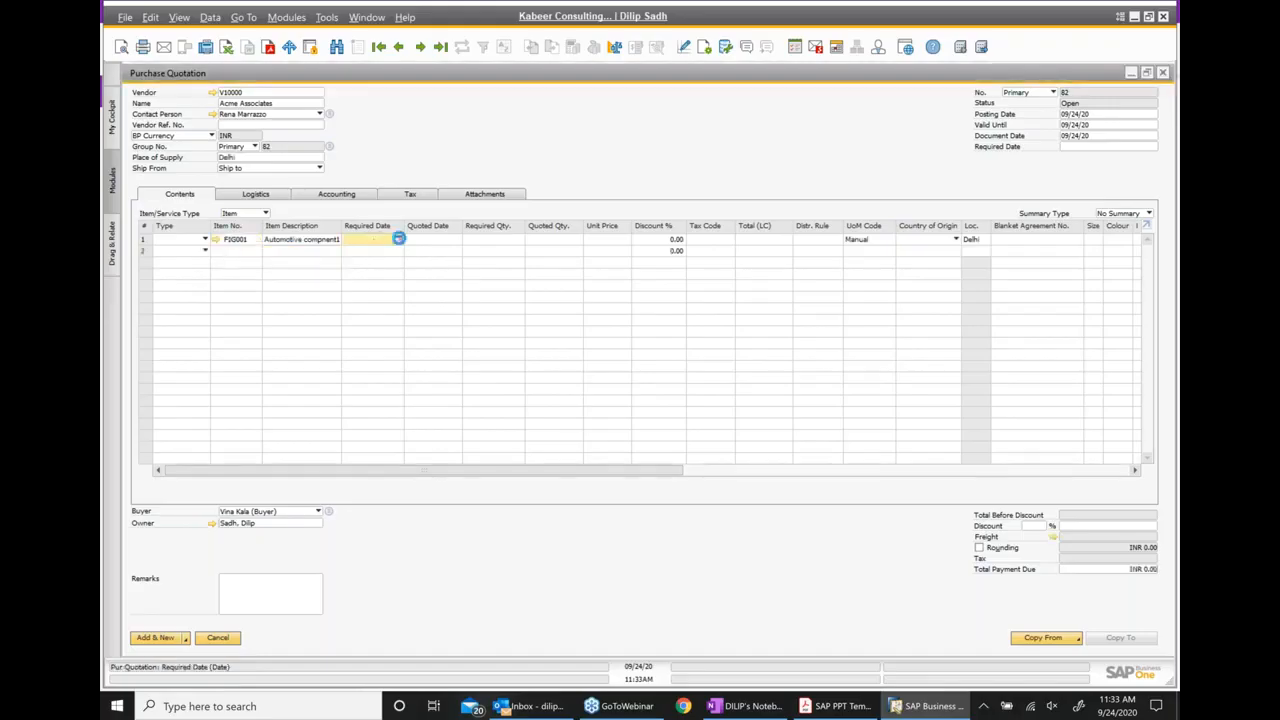
click(398, 241)
click(414, 331)
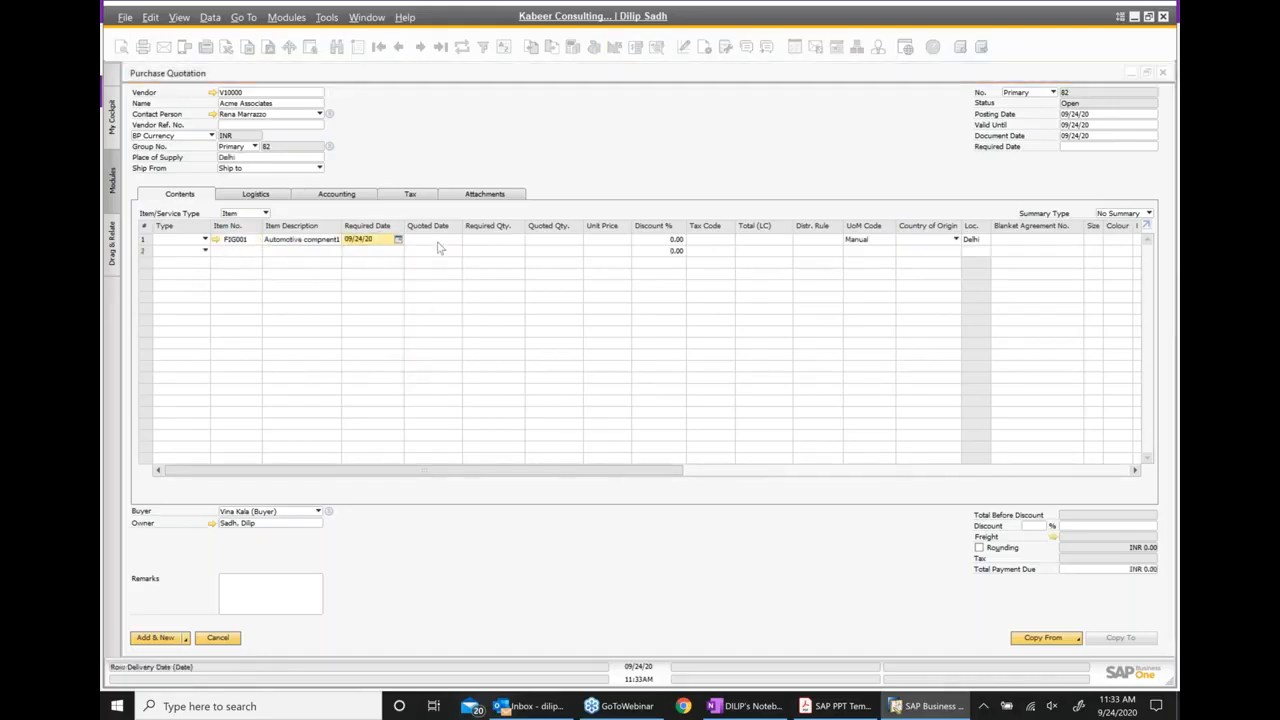
click(442, 245)
click(456, 241)
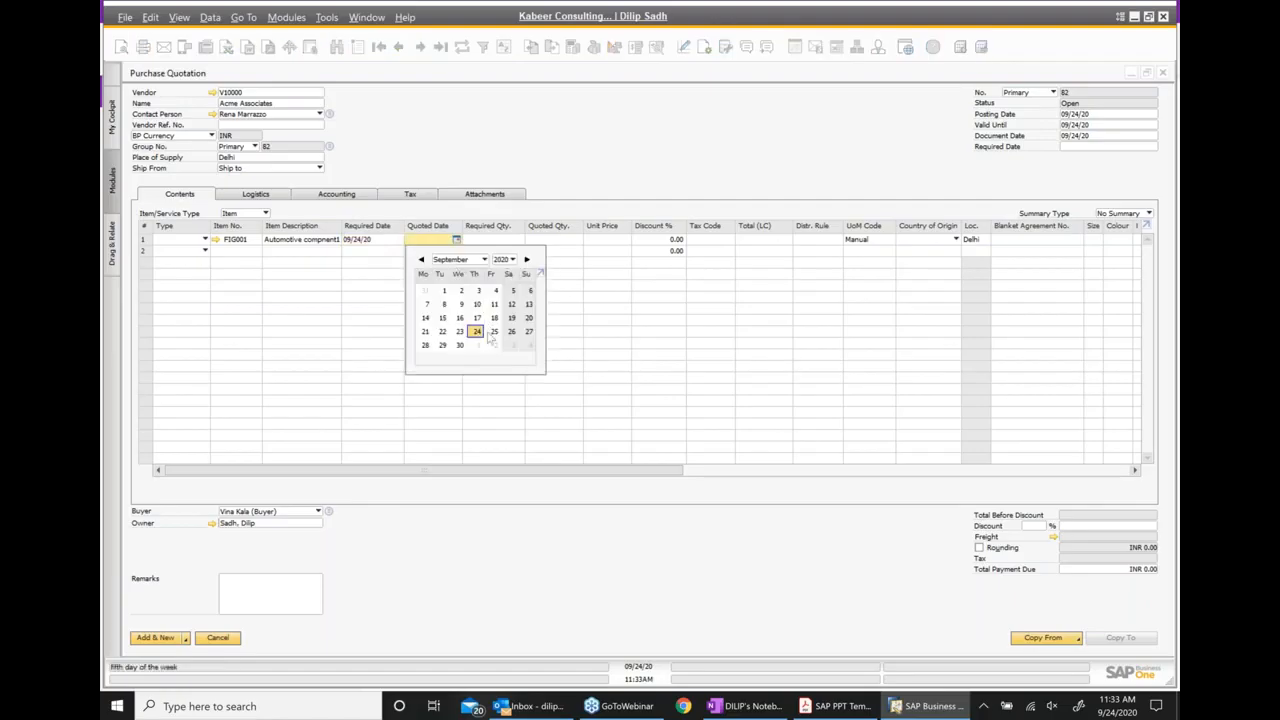
click(484, 328)
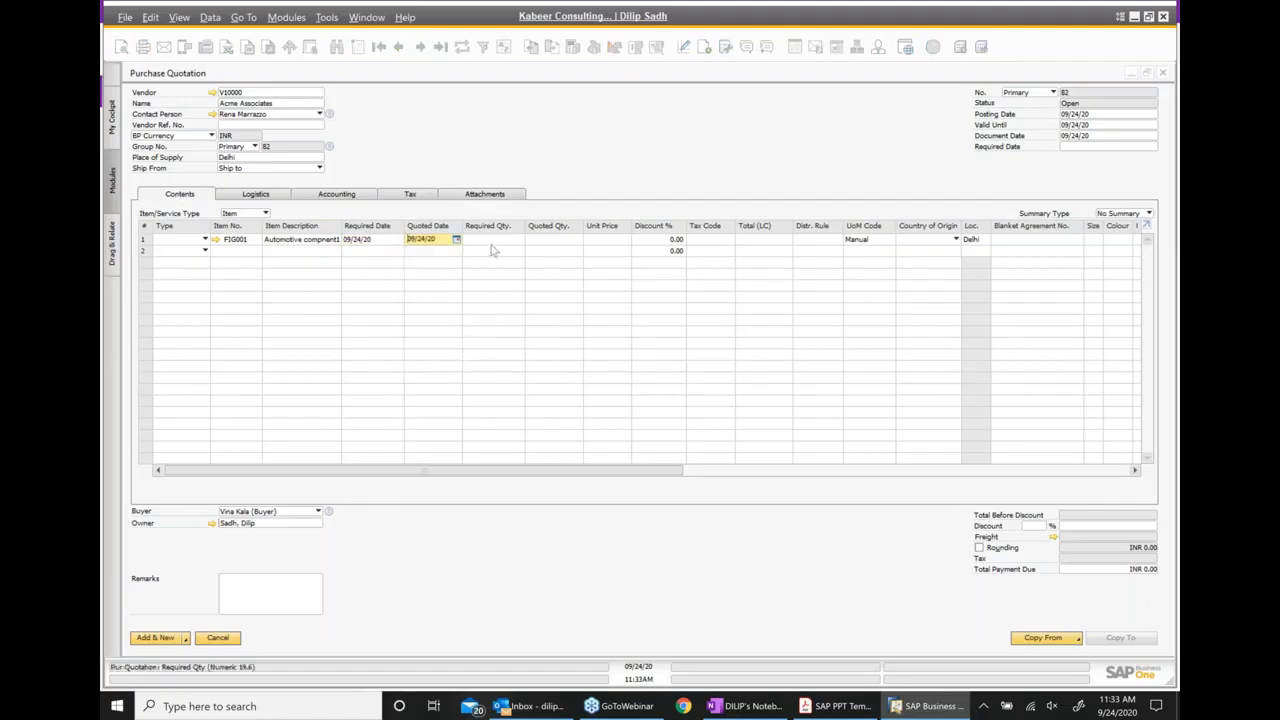
Give the FIG001 row a required quantity of 1, a quoted quantity of 1 and a unit price of 150
key(Tab)
text(1)
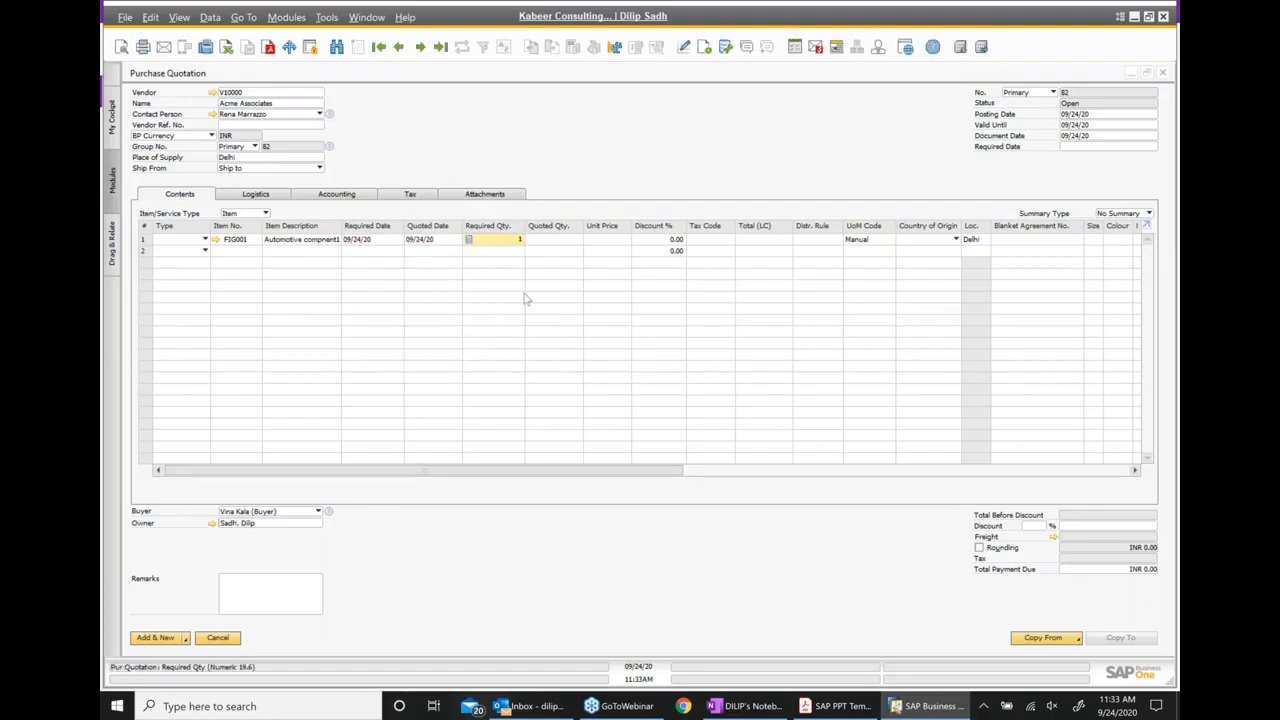
click(553, 245)
text(1)
key(Tab)
text(1)
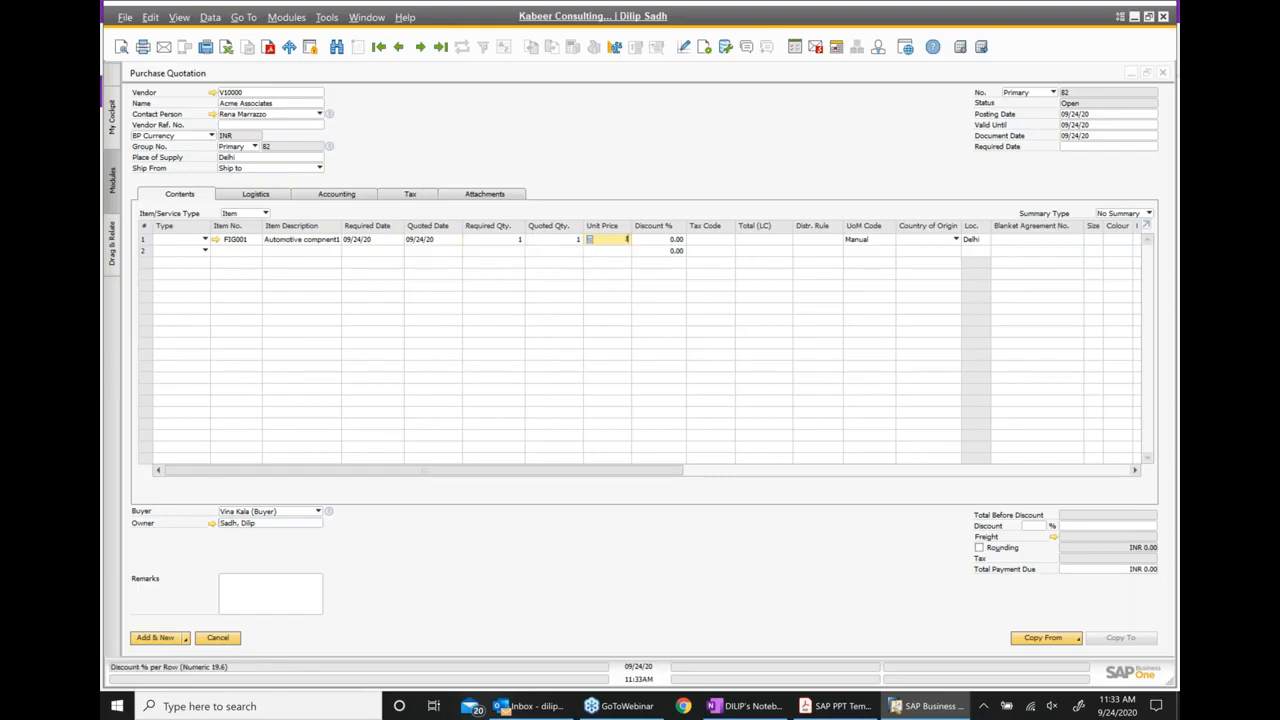
text(50)
Set the purchase quotation's header required date to 09/24/20 and dismiss the question about updating existing rows
click(1103, 146)
click(1153, 147)
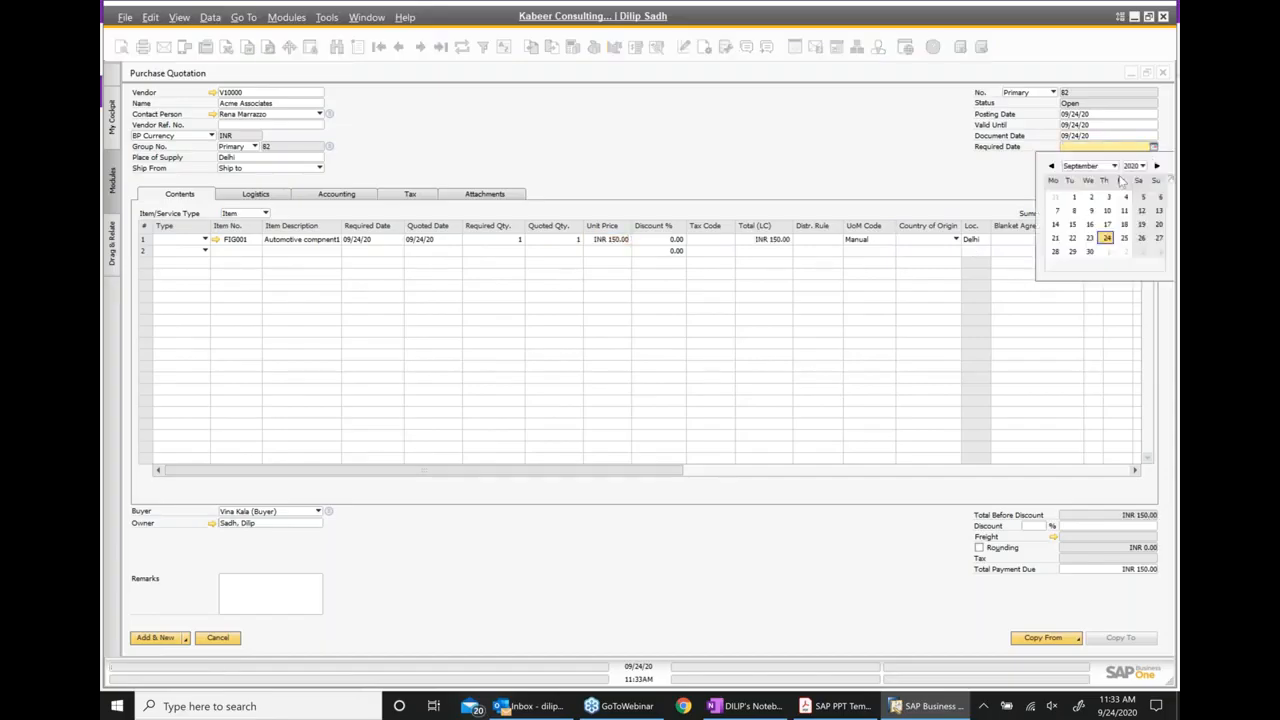
click(1087, 284)
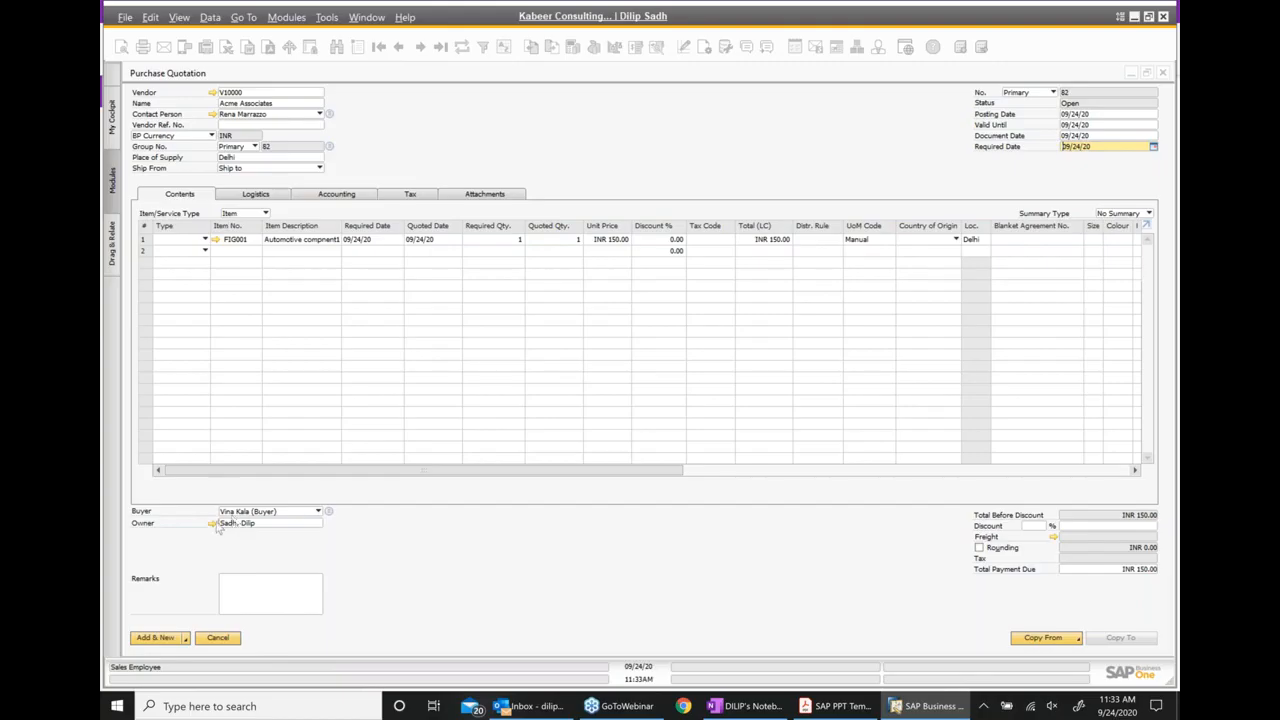
click(261, 197)
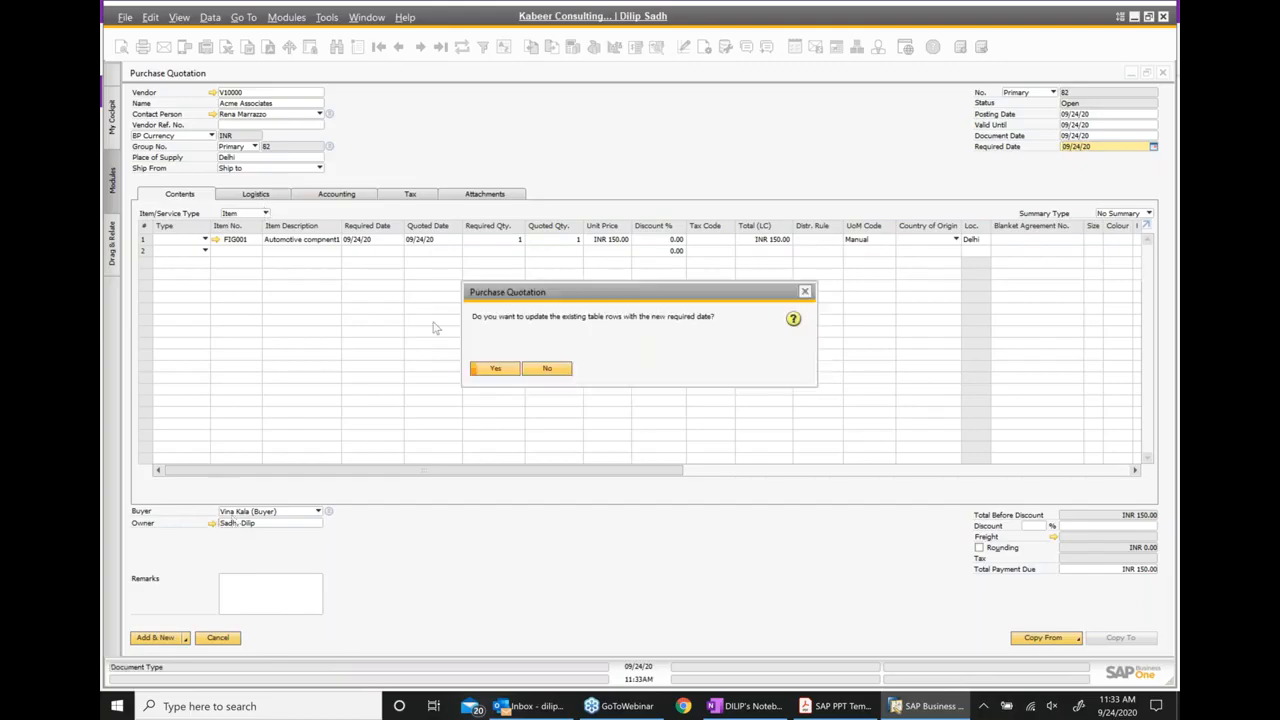
click(805, 291)
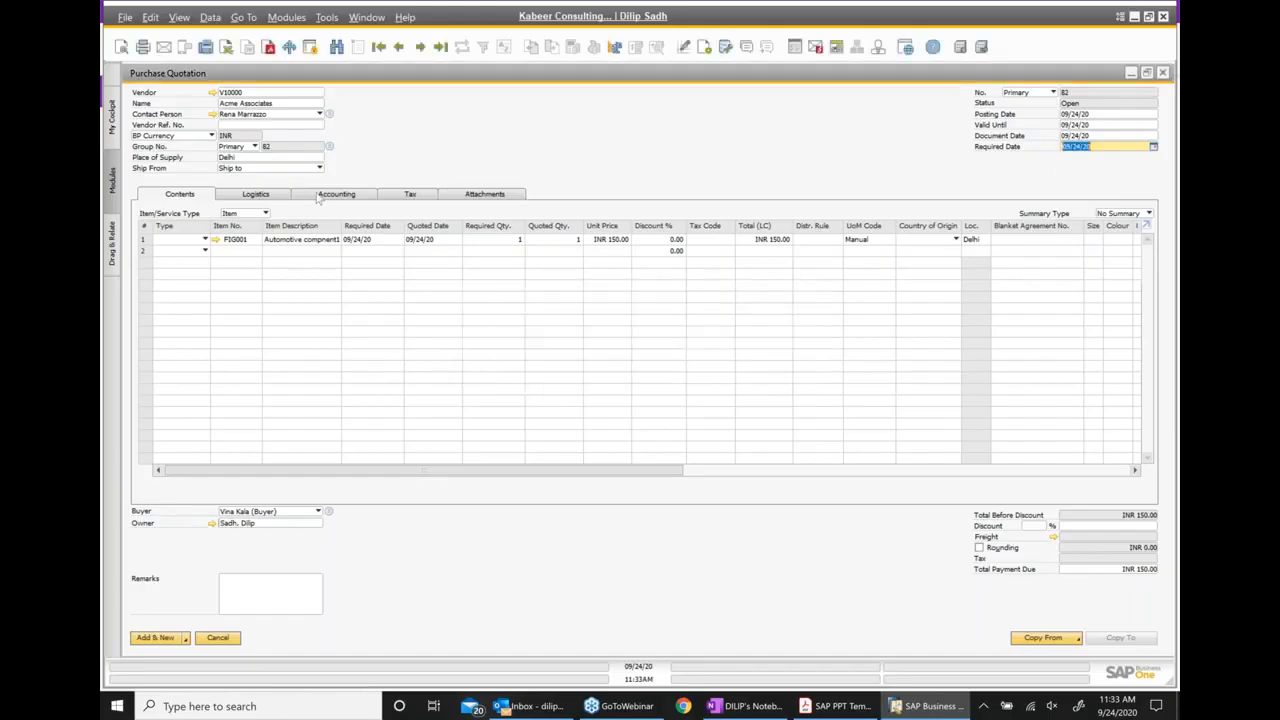
Review the purchase quotation's logistics, accounting, tax and attachments details, and add the document
click(283, 197)
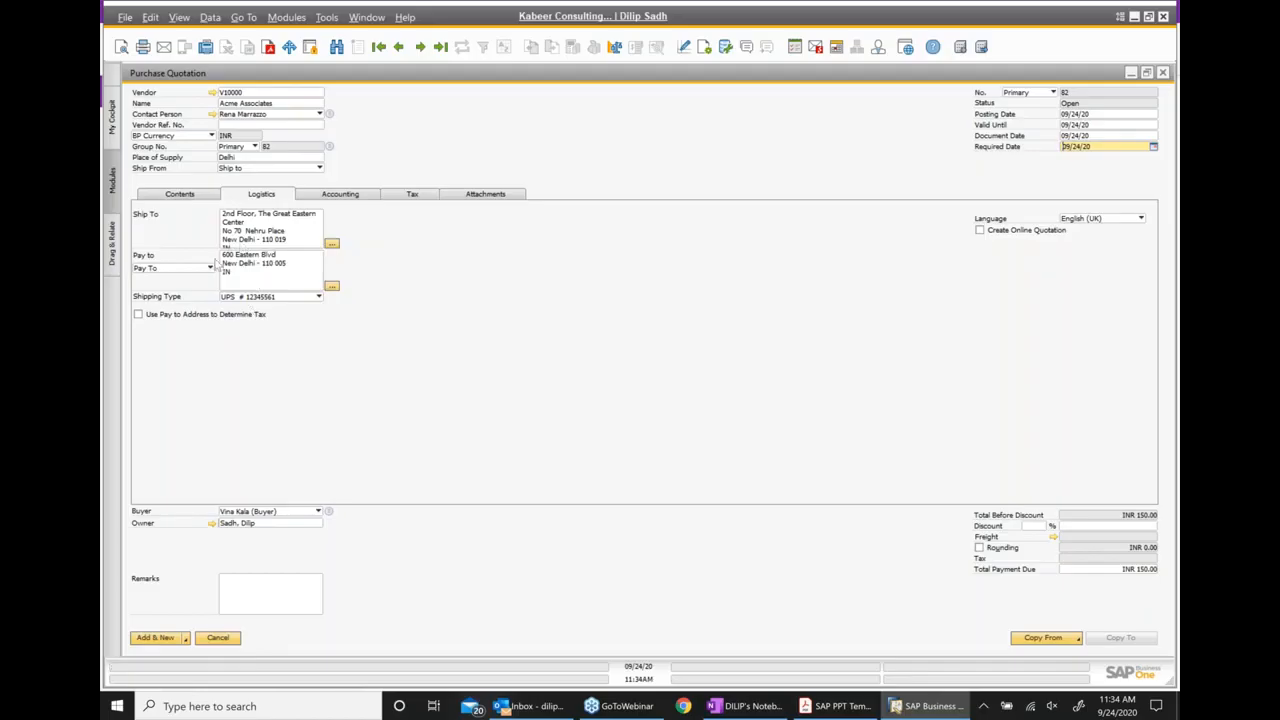
click(362, 195)
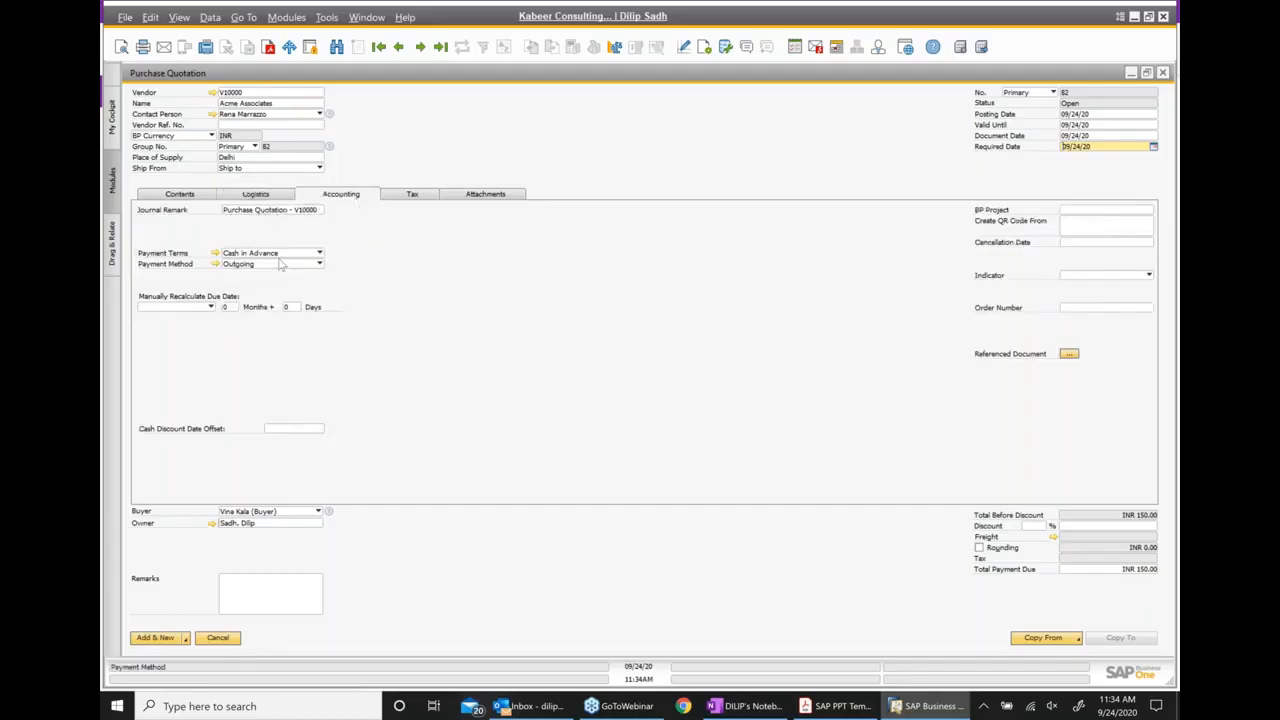
click(409, 195)
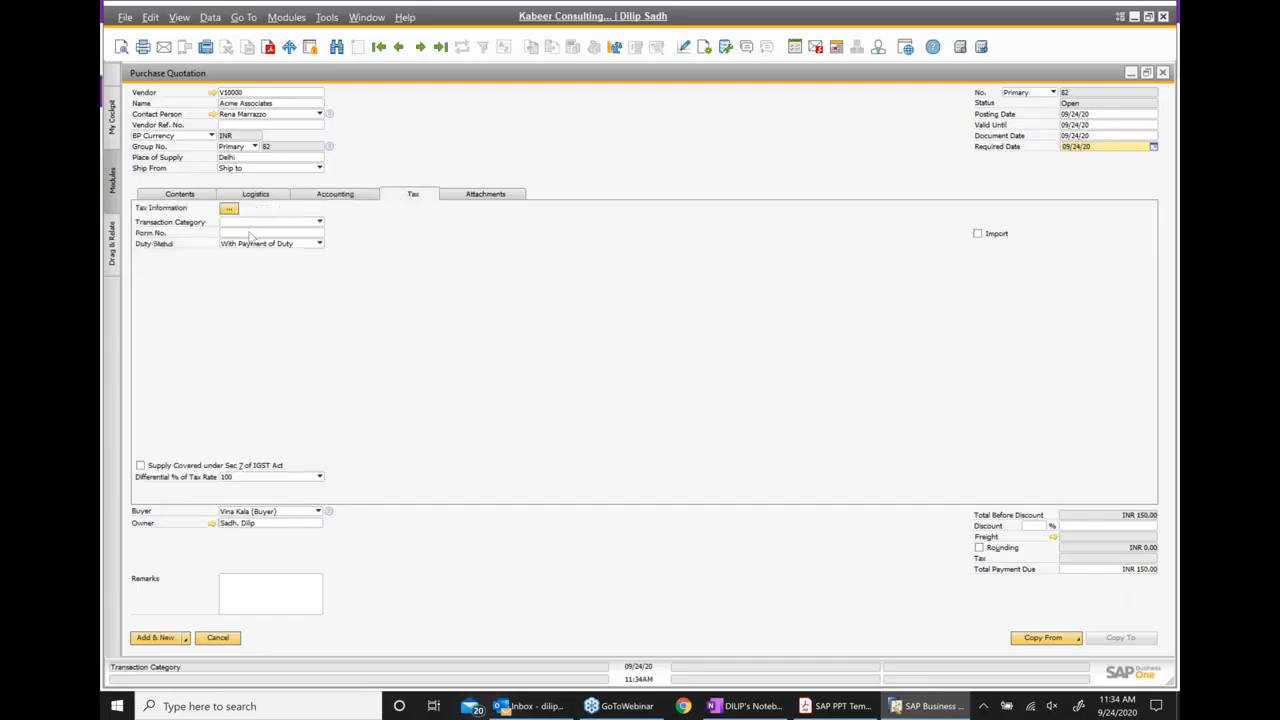
click(487, 198)
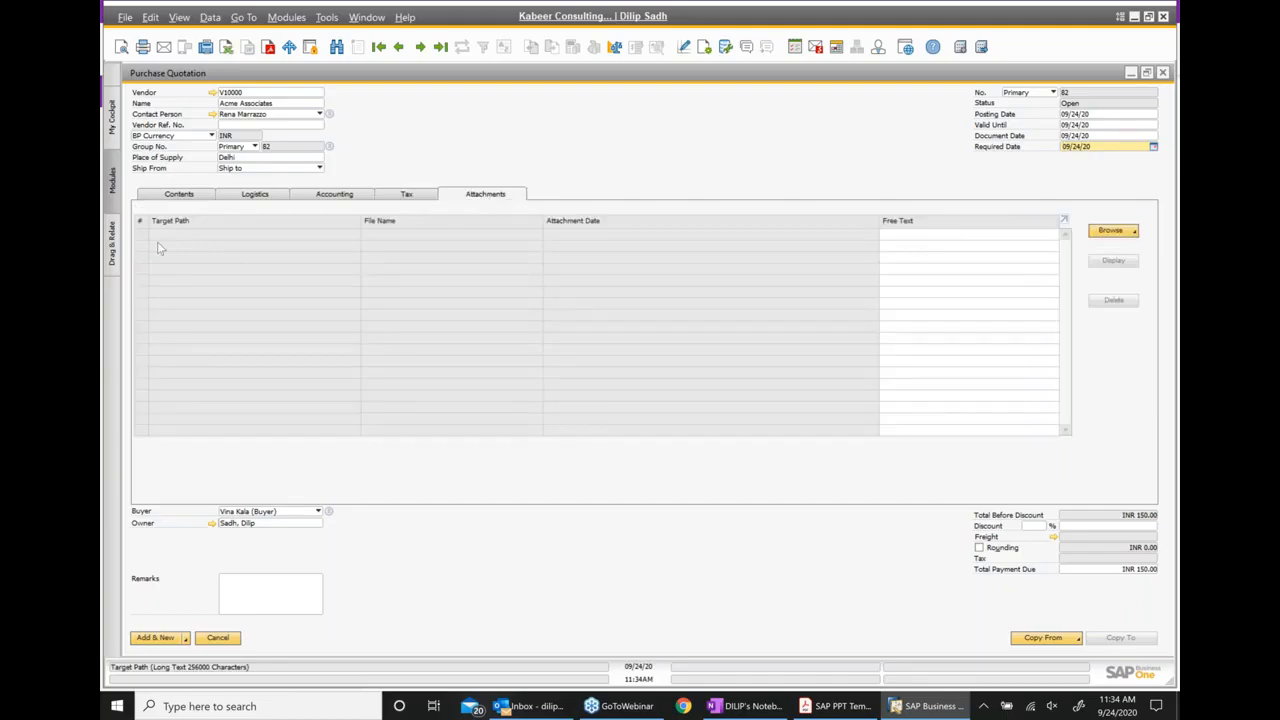
click(155, 638)
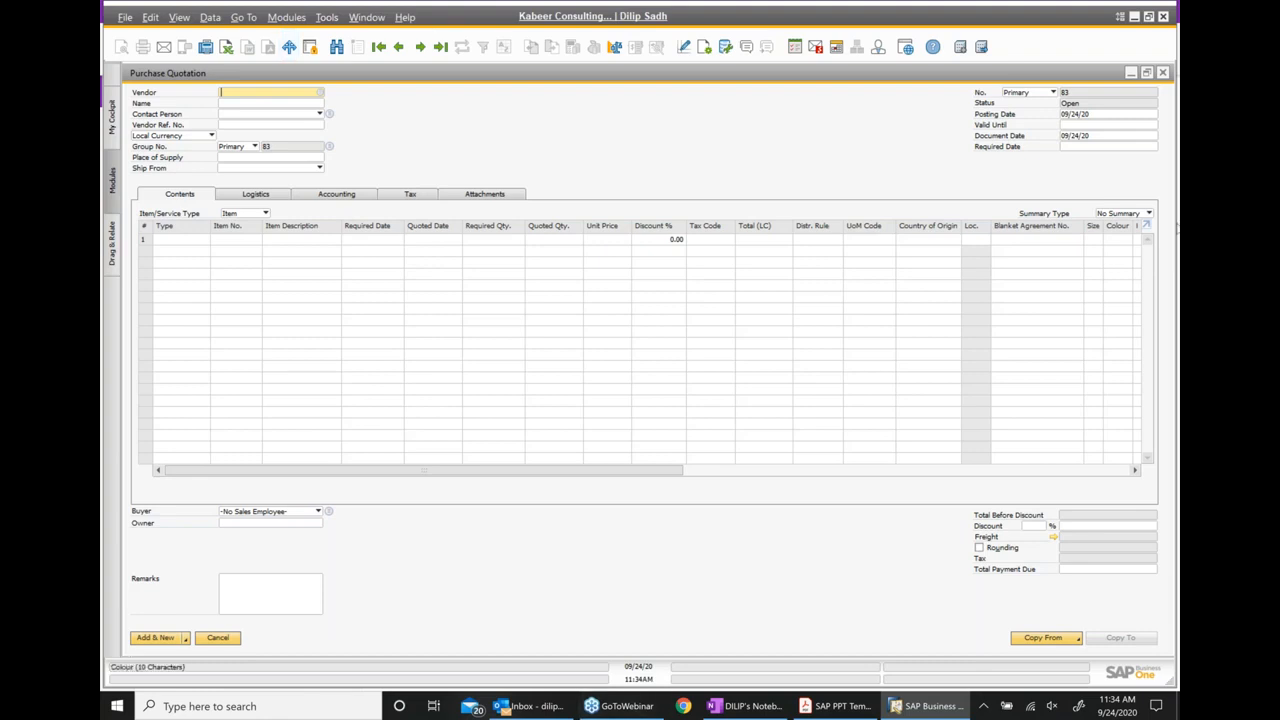
Switch to the SAP PPT Template in Adobe Acrobat Reader and read the first highlighted point on page 58, Draft Documents
click(828, 708)
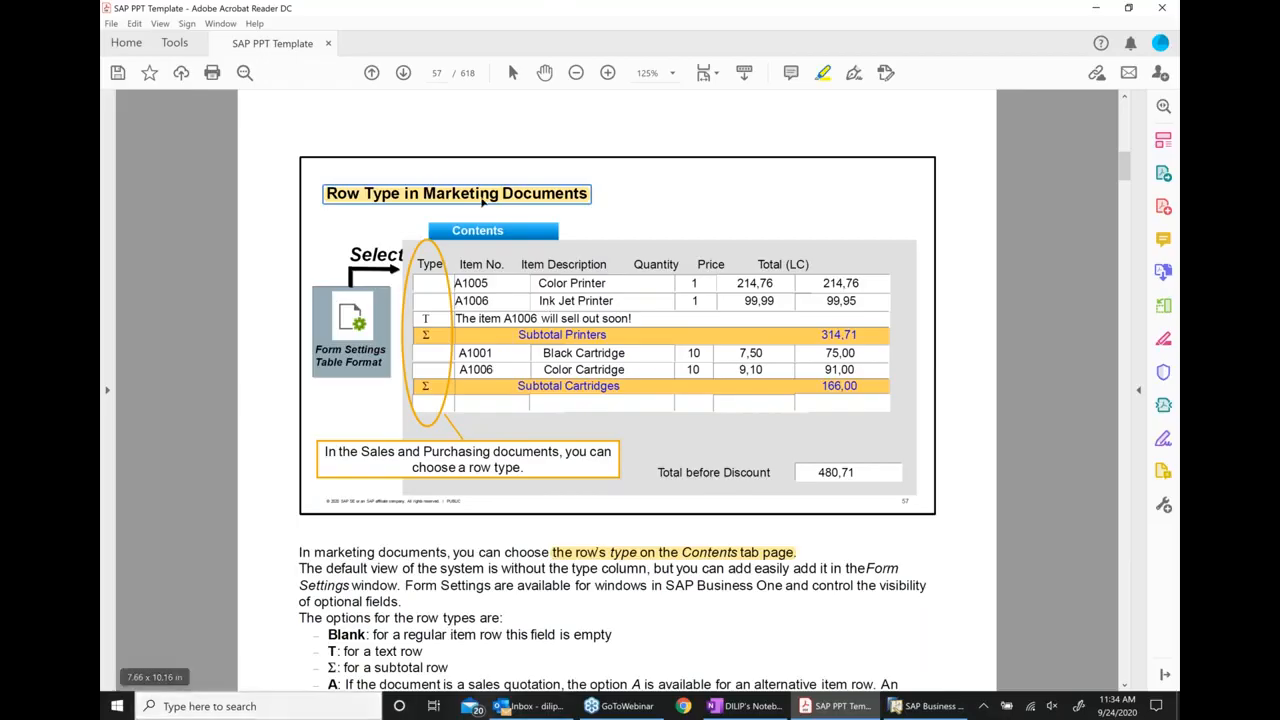
click(403, 73)
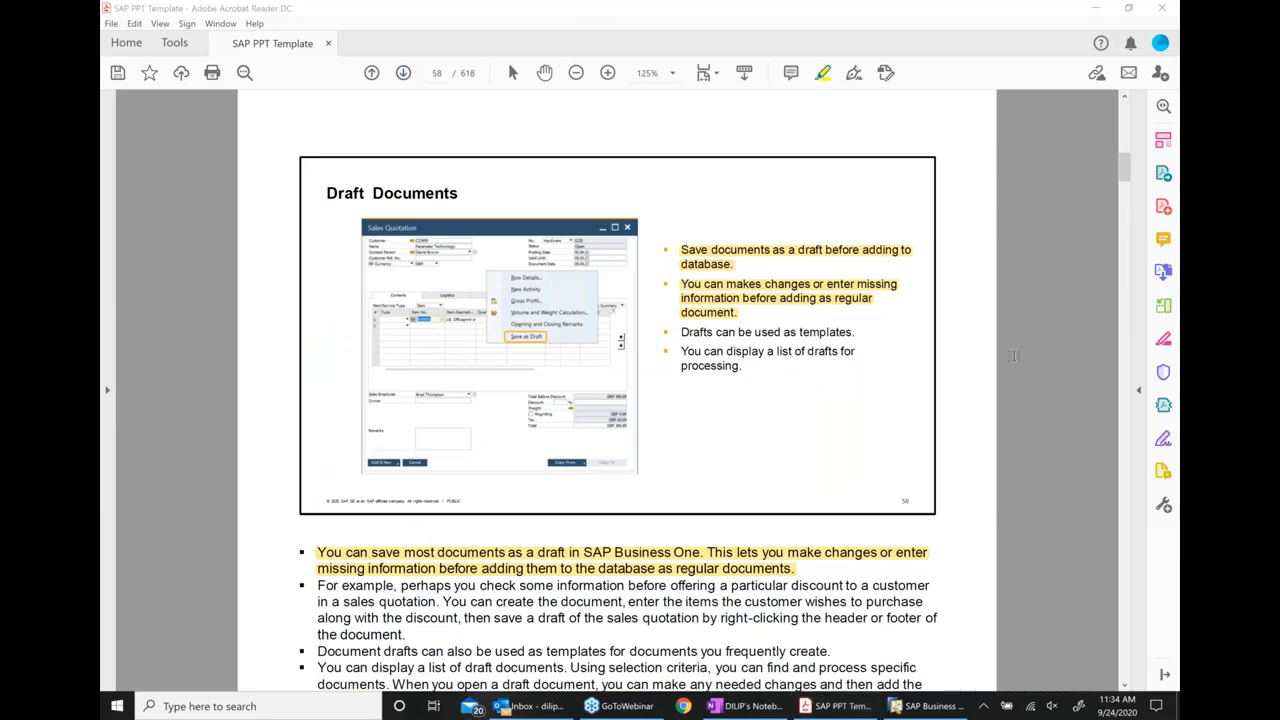
click(708, 256)
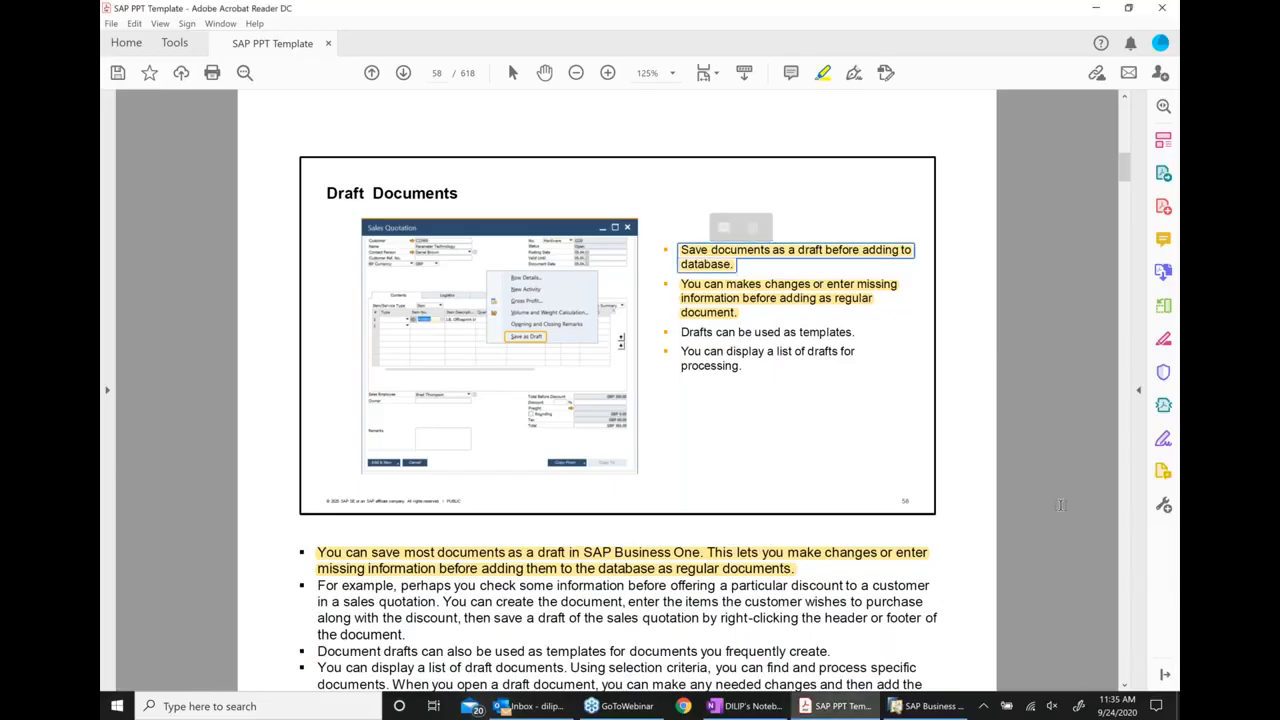
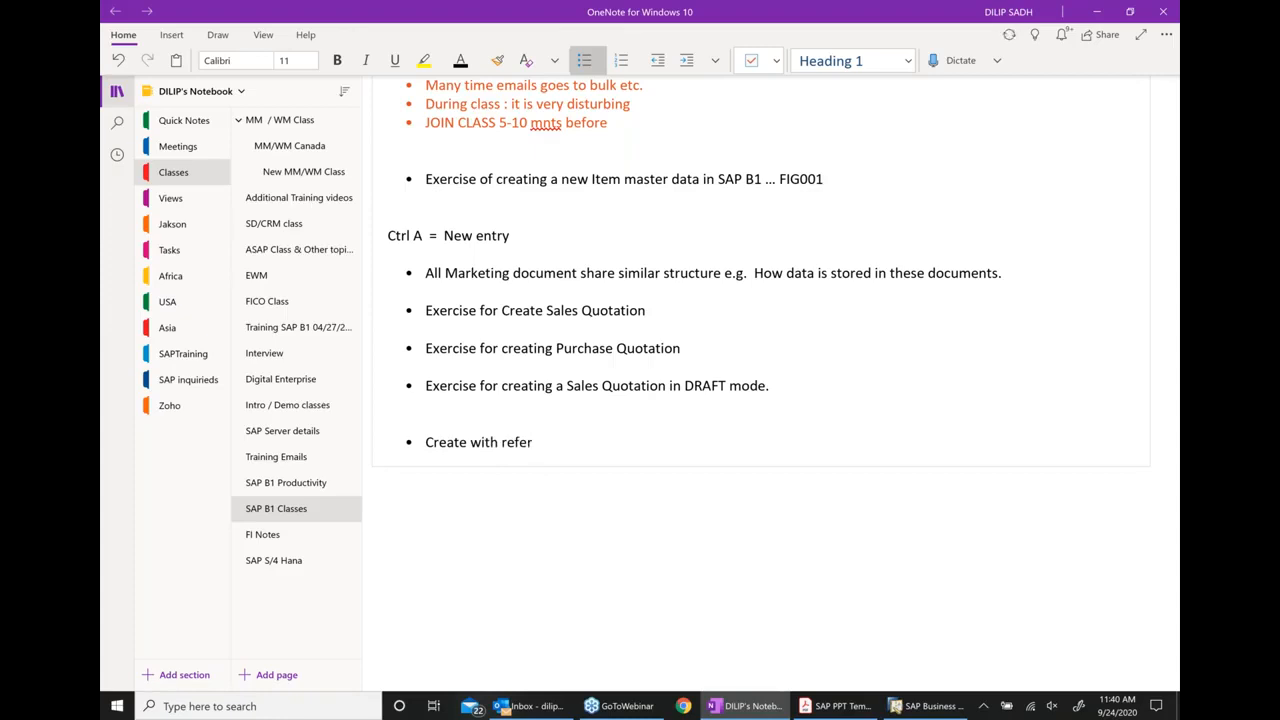
Add the sub-bullet "Create Sales Quotation" under "Create with reference" in the class notes
key(Return)
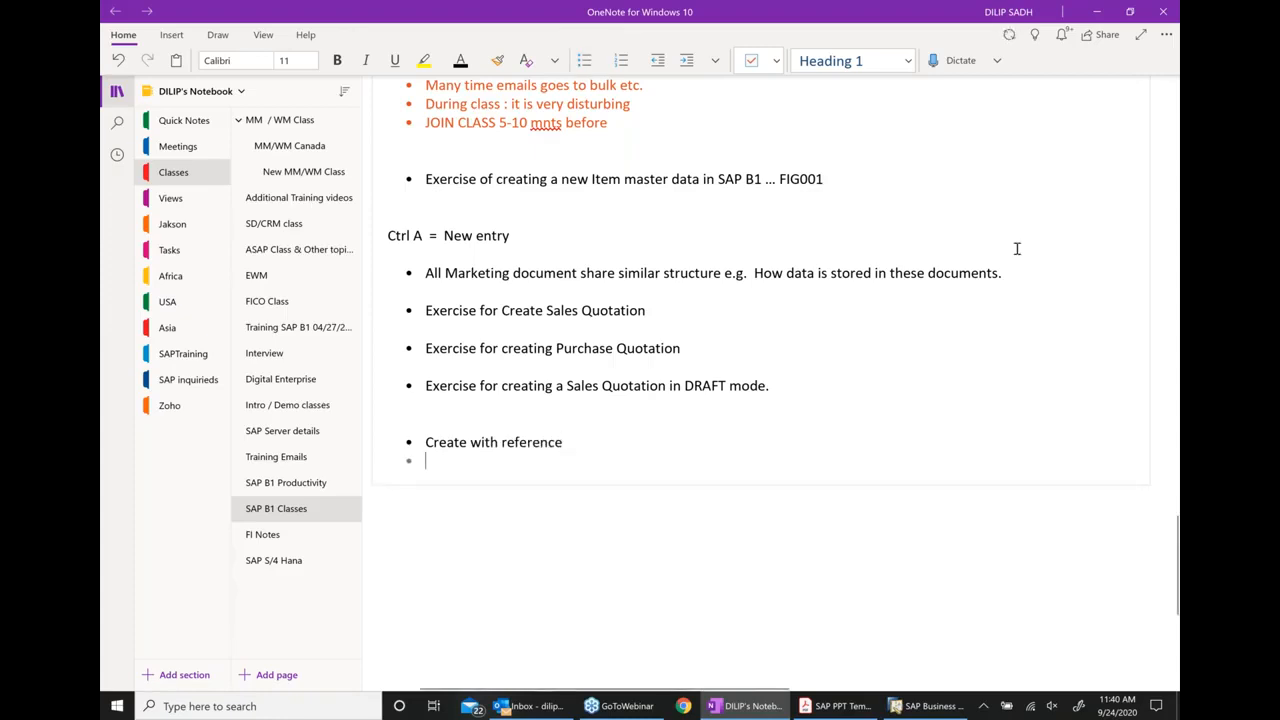
click(687, 61)
text(Create Sales Quotation)
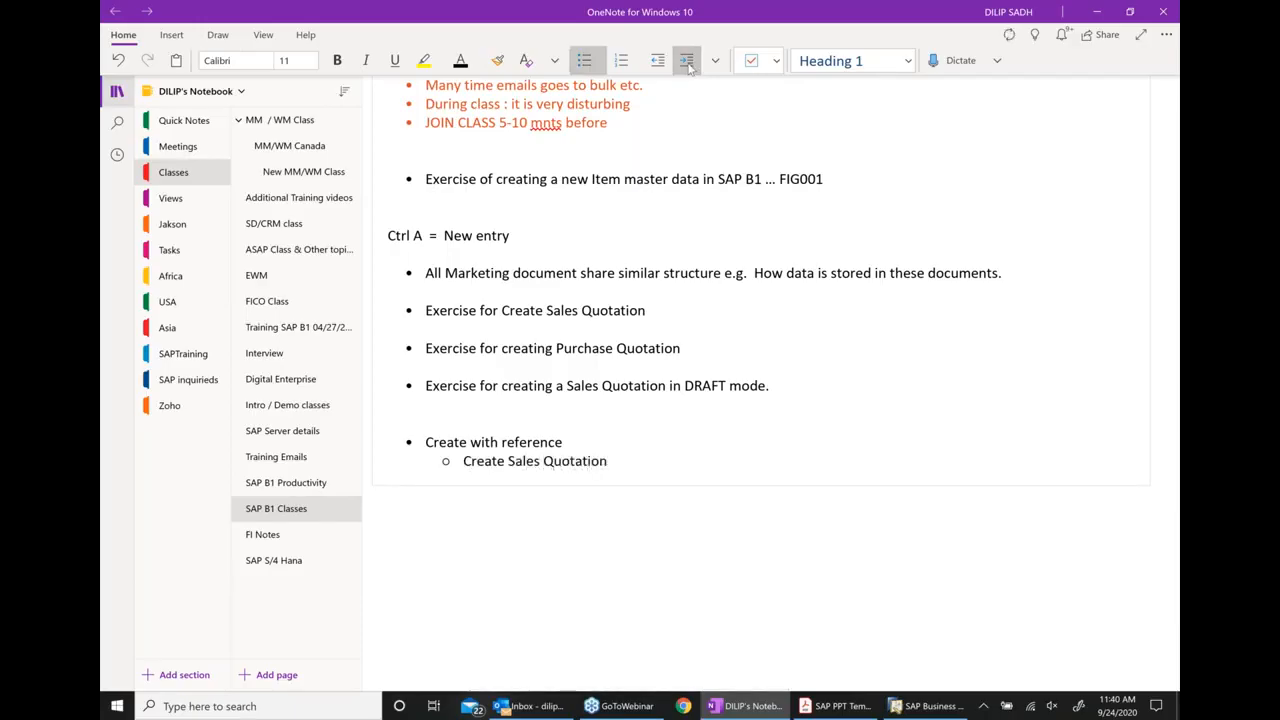
Add a second sub-bullet reading "Create Sales order with reference to Sales Quotation"
key(Return)
text(Create)
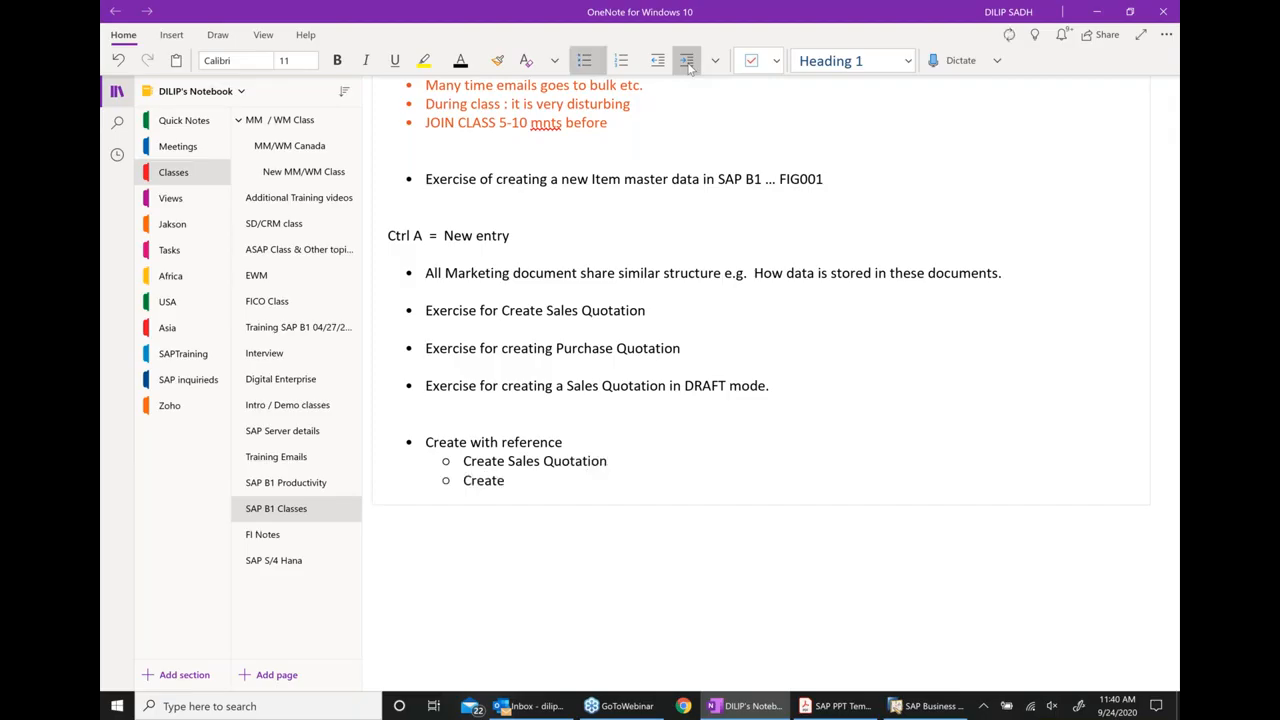
text( Sales order with reference )
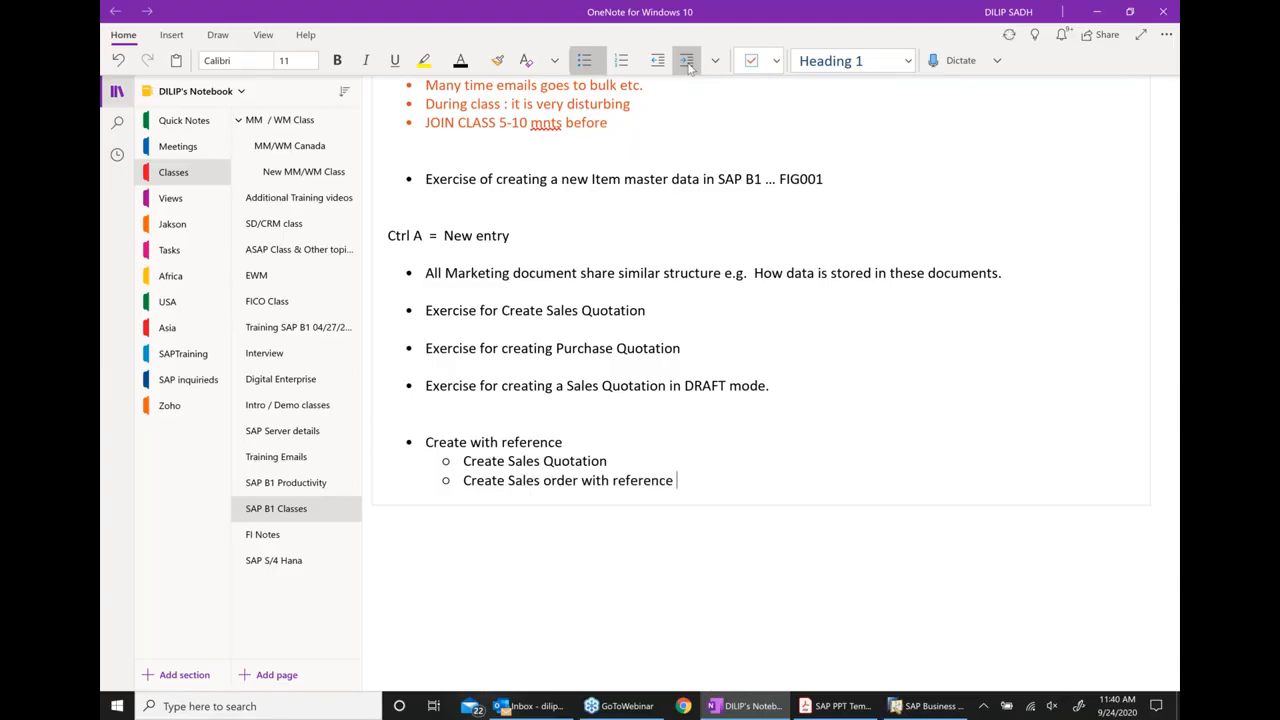
text(to Sales Quotation)
key(Return)
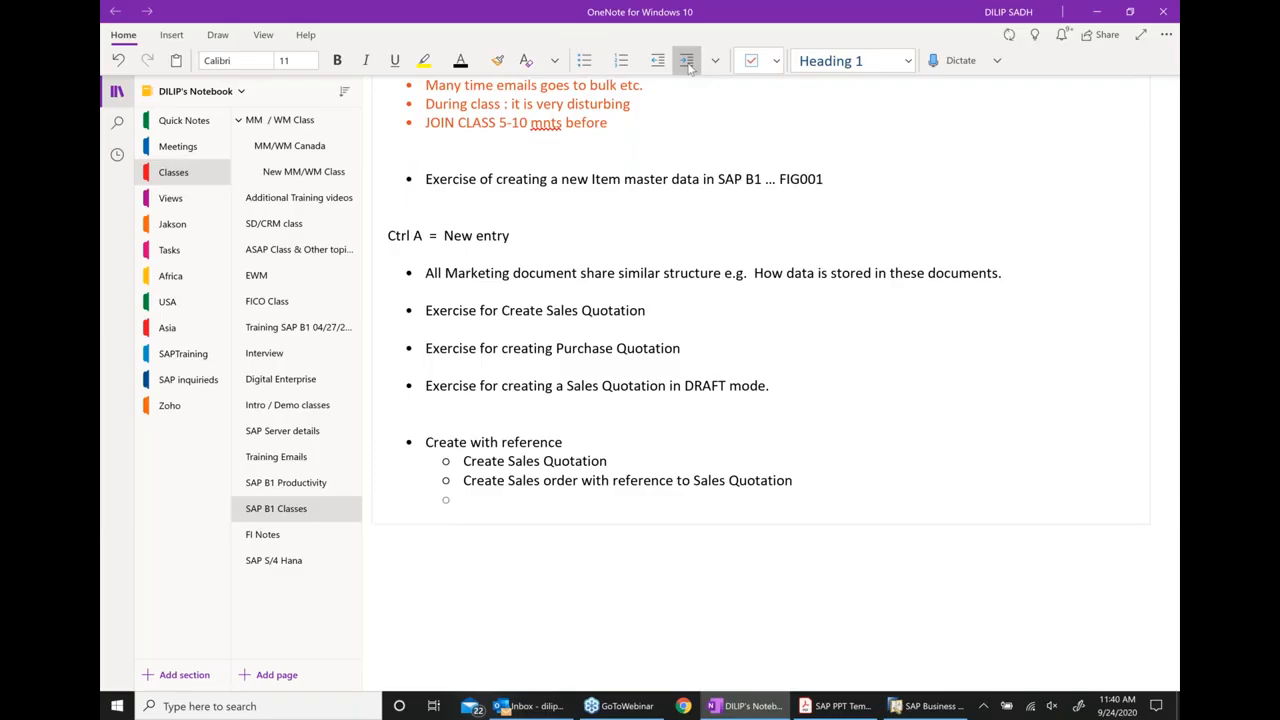
Add a third sub-bullet reading "Review document flow / relationship map"
text(eview)
key(BackSpace)
key(BackSpace)
key(BackSpace)
key(BackSpace)
key(BackSpace)
key(BackSpace)
text(revie)
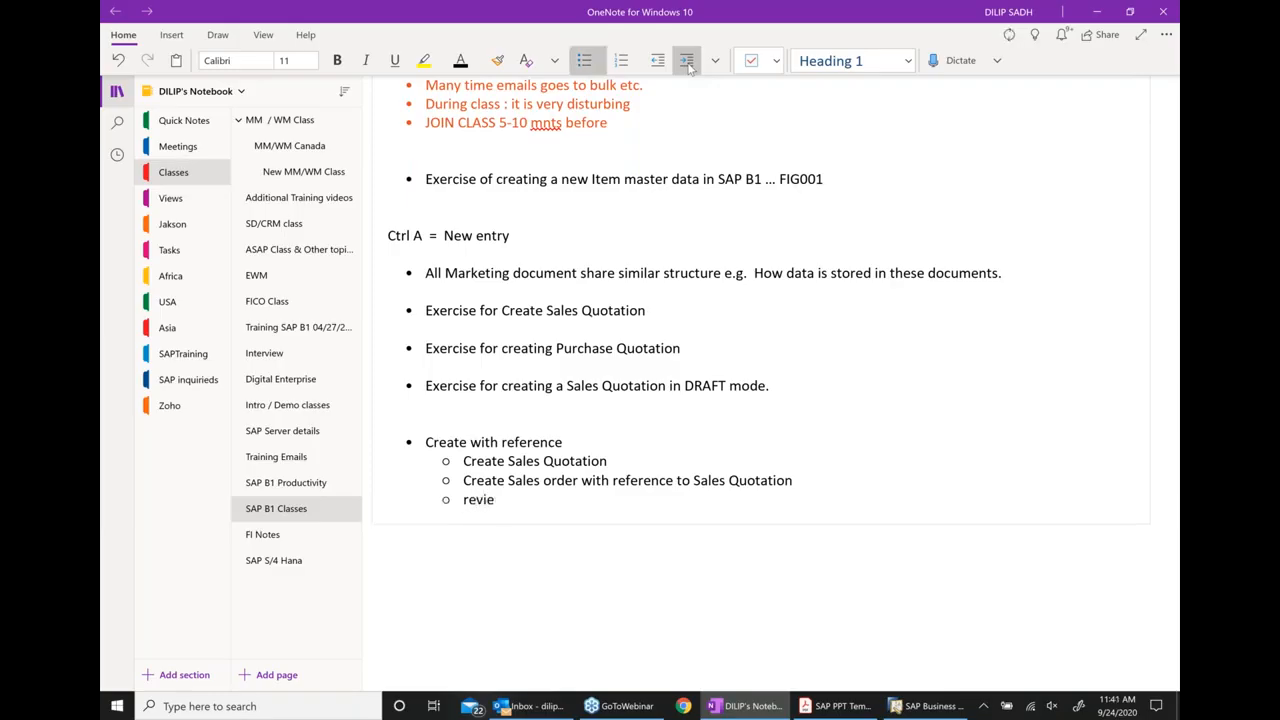
text(w document folo)
key(BackSpace)
key(BackSpace)
key(BackSpace)
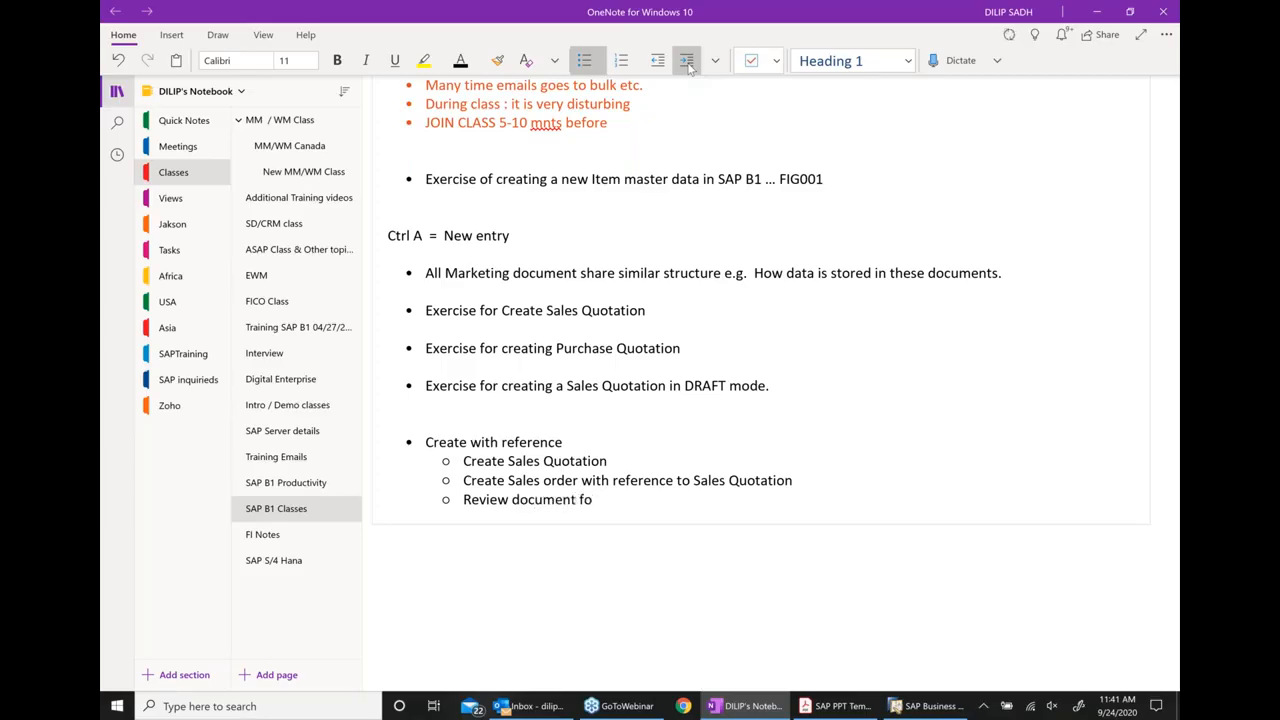
text(low  / relationship map)
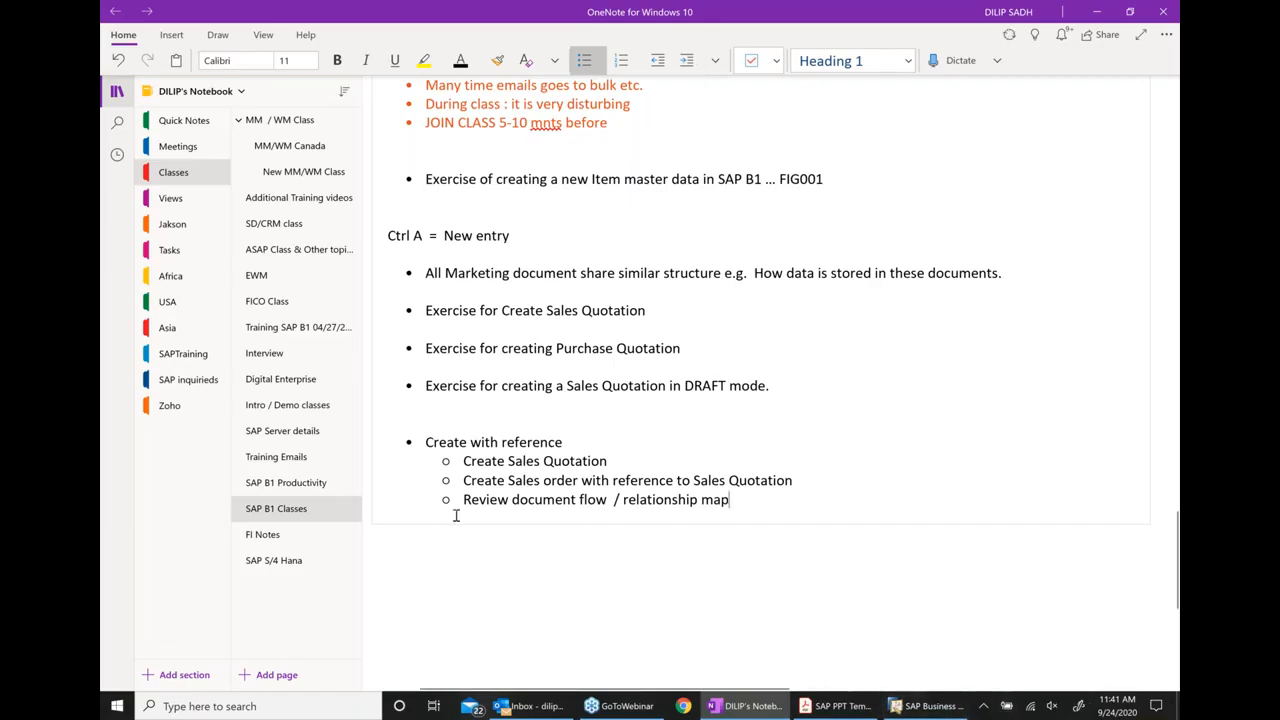
Insert "Exercise for" at the start of the "Create with reference" bullet
click(425, 441)
text(Exercise for)
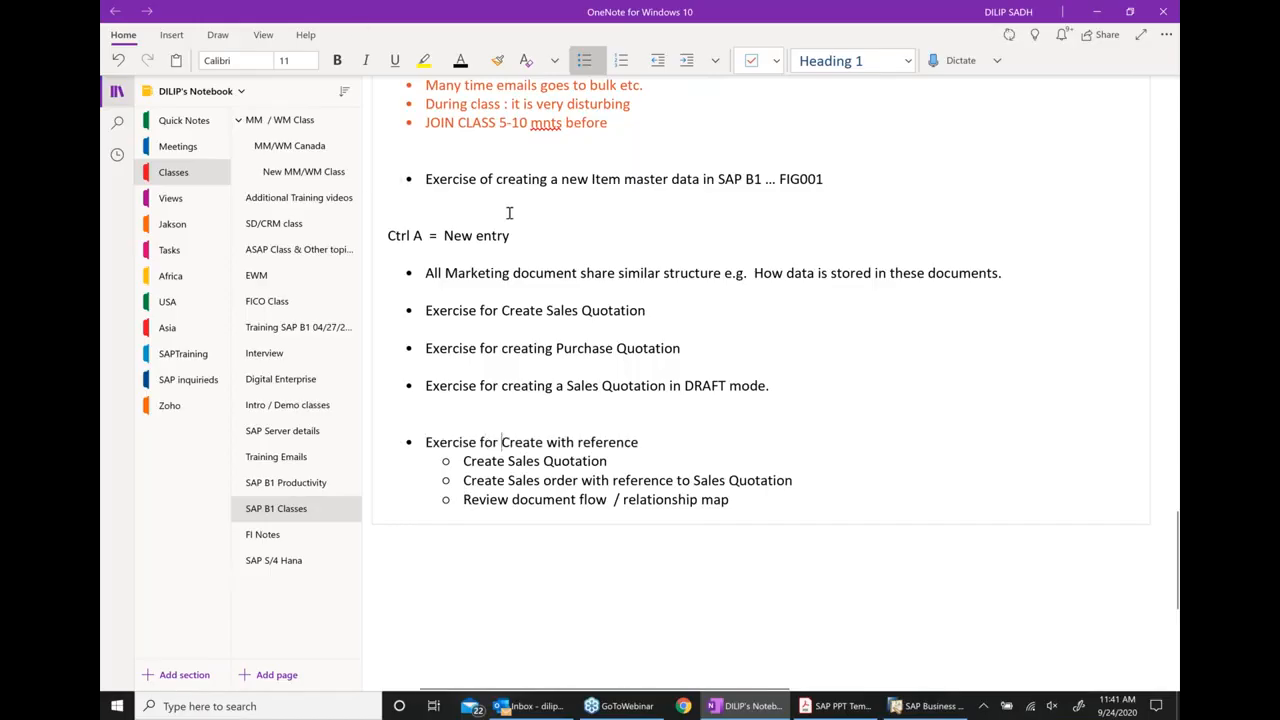
scroll(491, 216, down, 2)
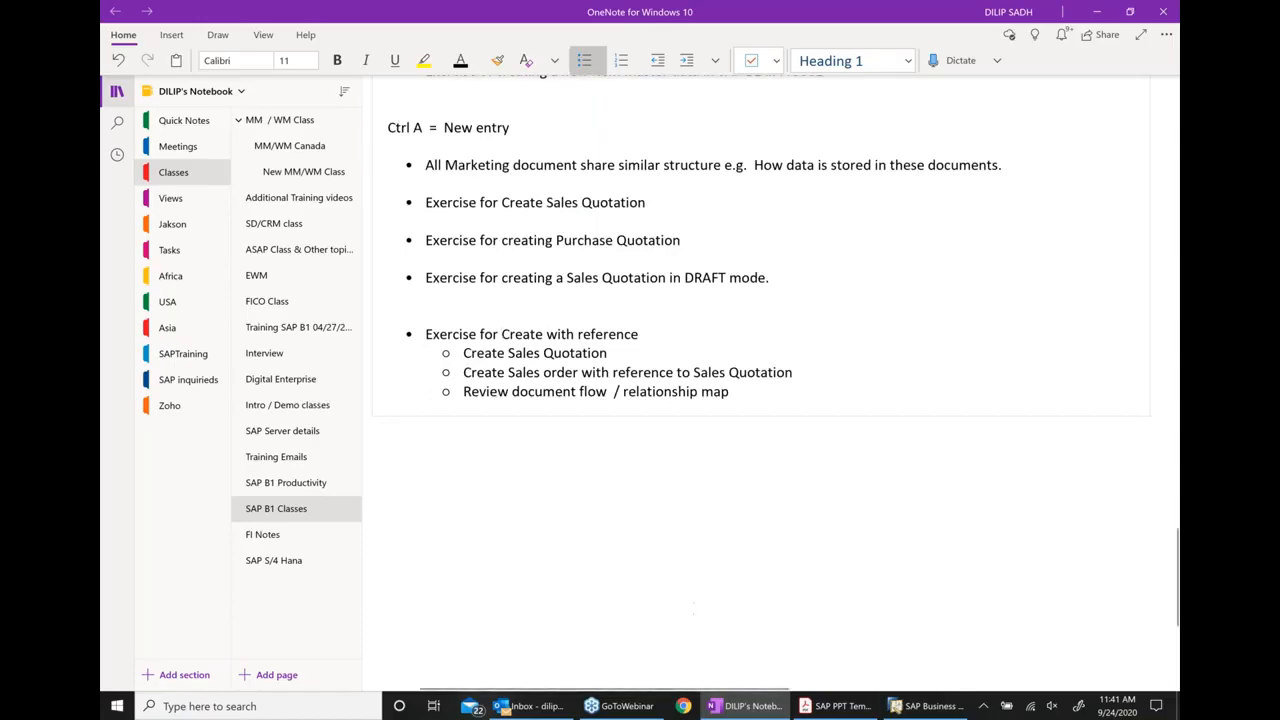
Switch to the SAP PPT Template in Adobe Acrobat Reader and read page 59, Creating related documents
click(835, 706)
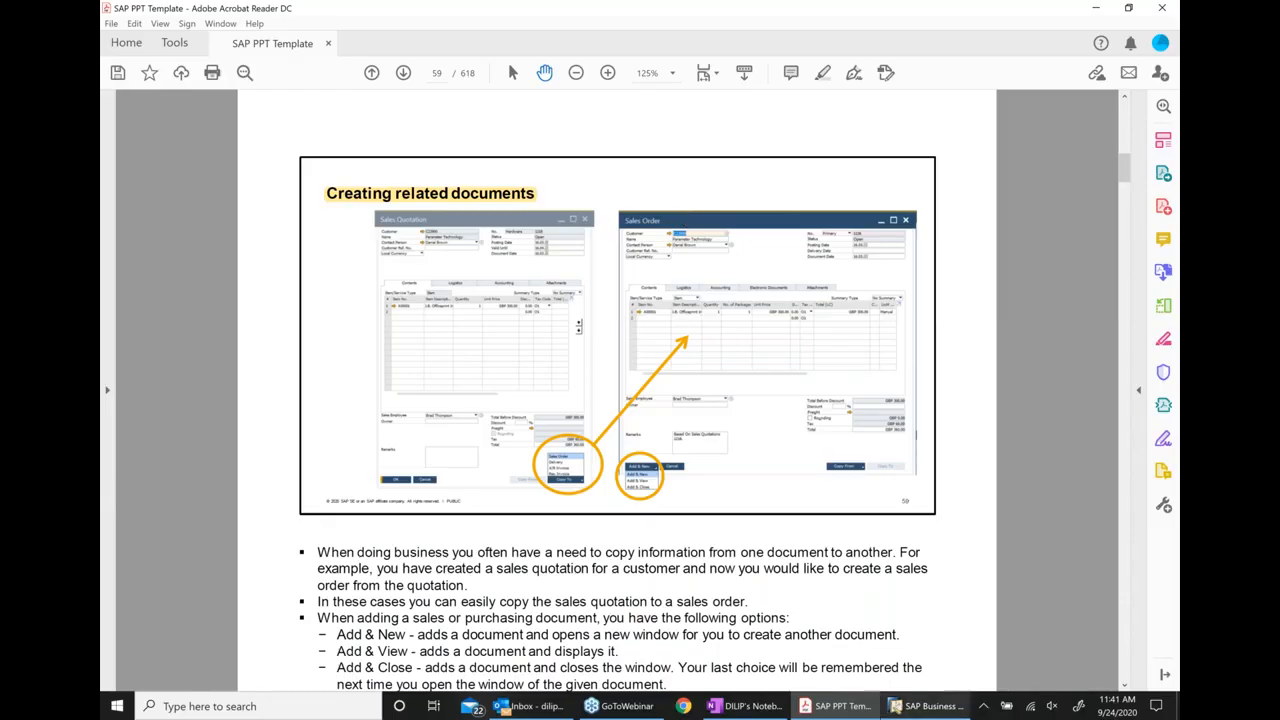
mouse_move(921, 707)
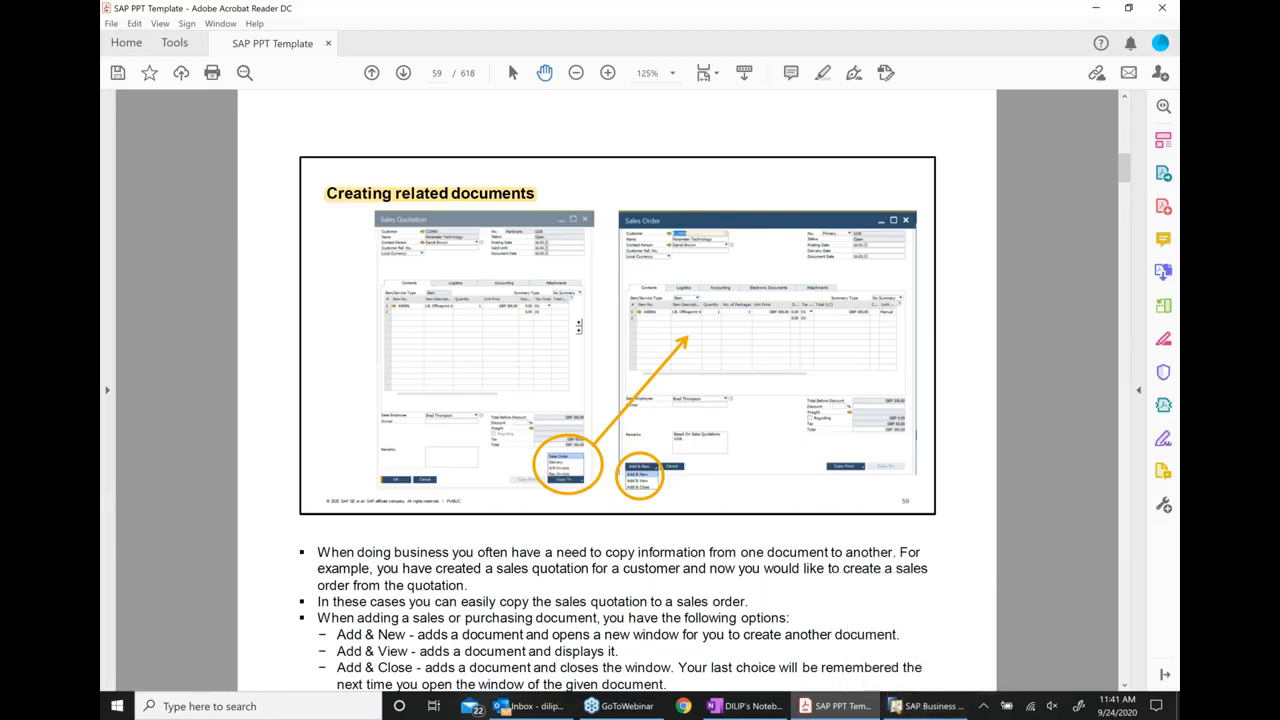
scroll(764, 388, down, 1)
scroll(764, 381, down, 2)
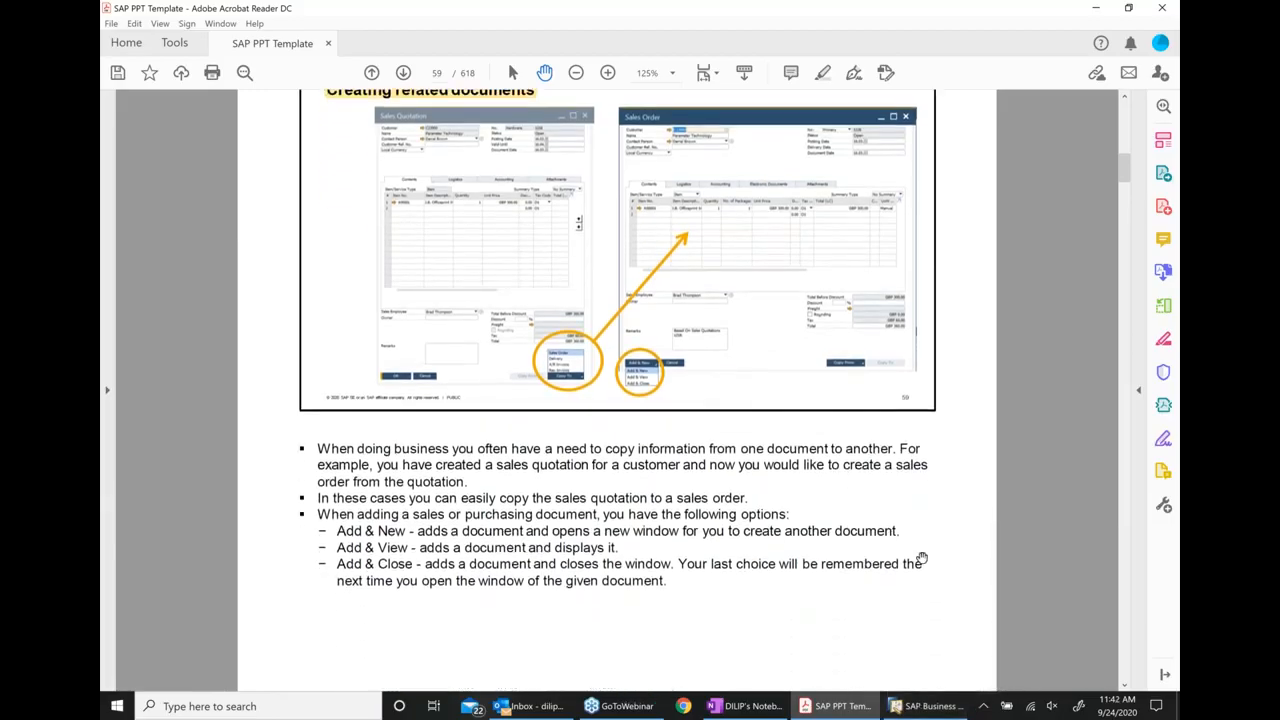
Switch to SAP Business One and start a new sales quotation for the customer Microchips
click(912, 708)
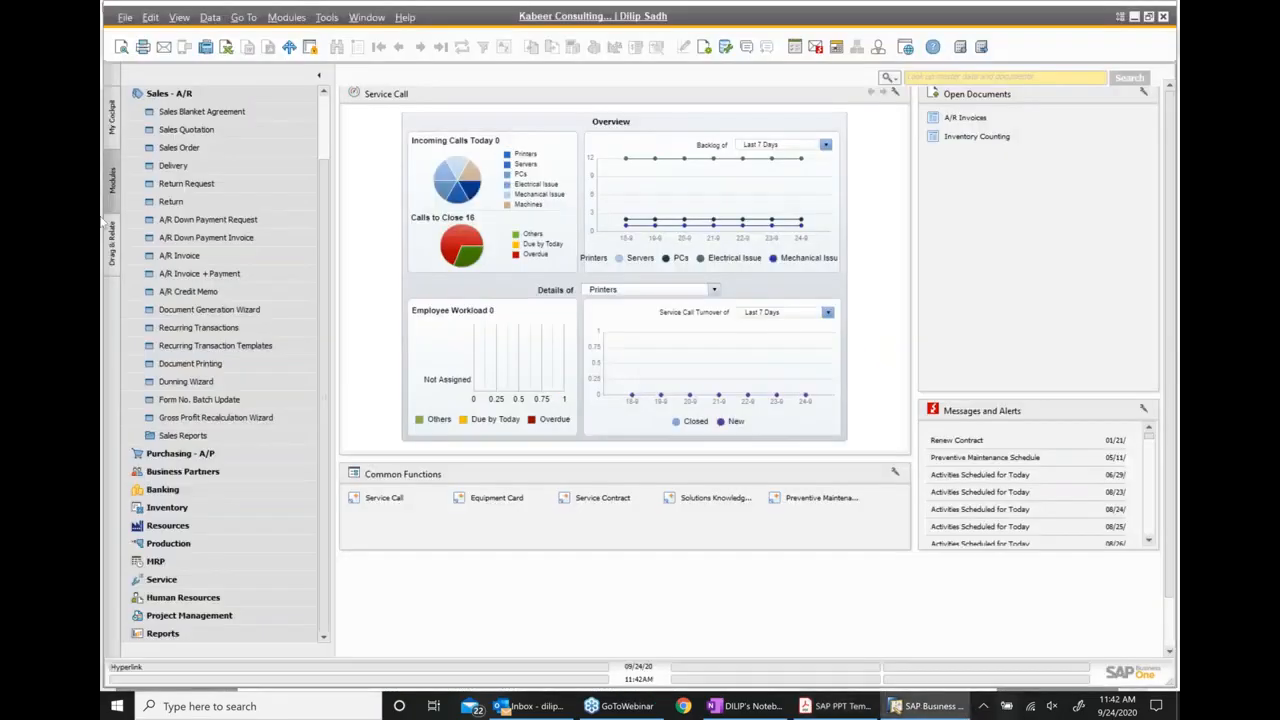
click(216, 142)
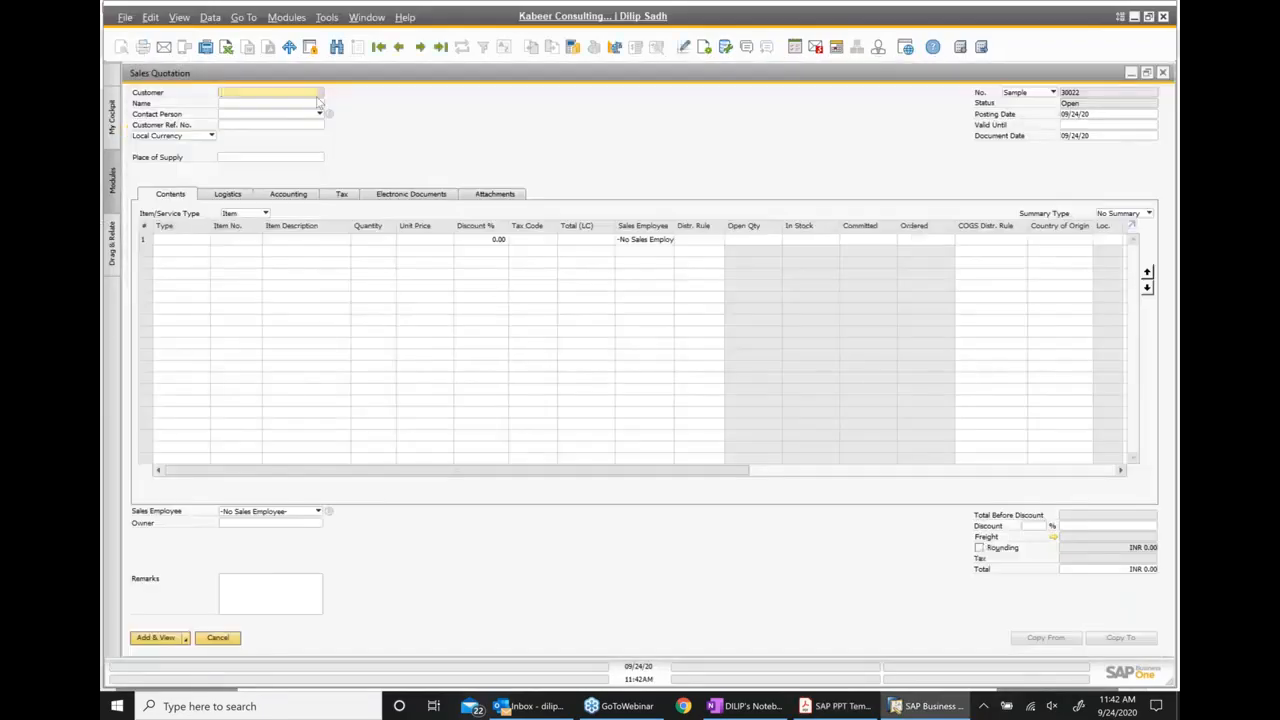
click(321, 93)
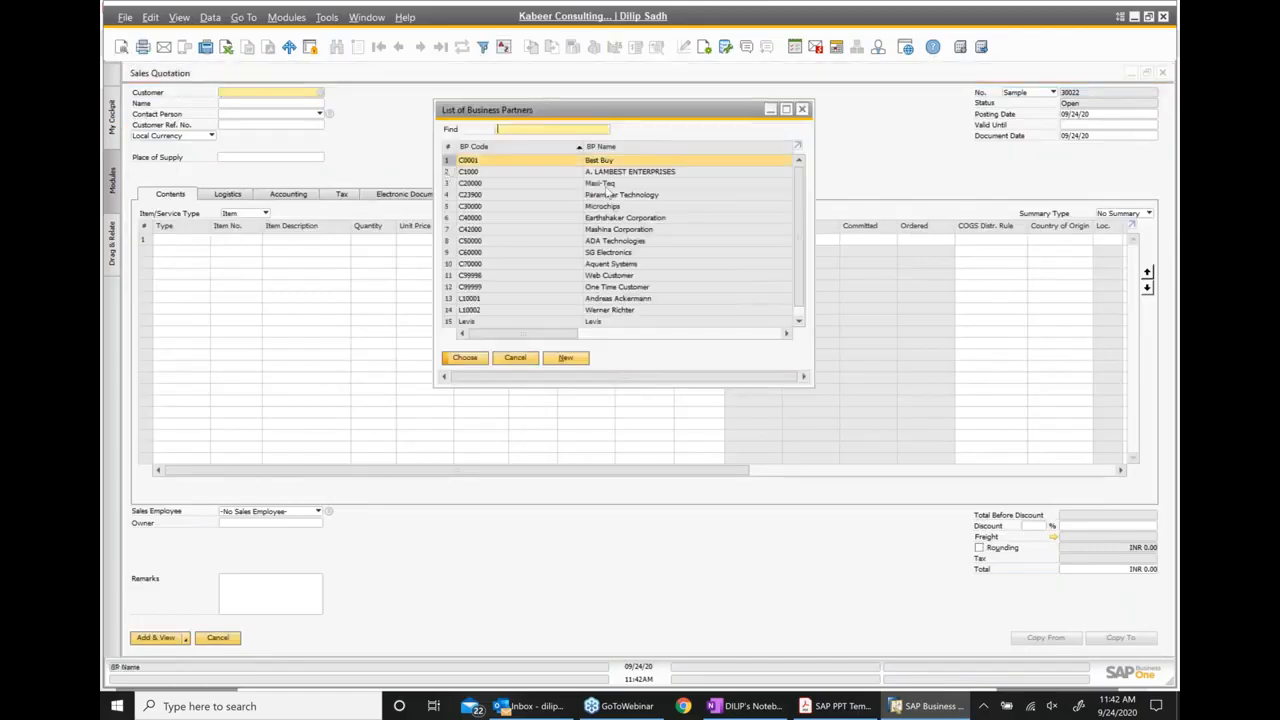
click(612, 206)
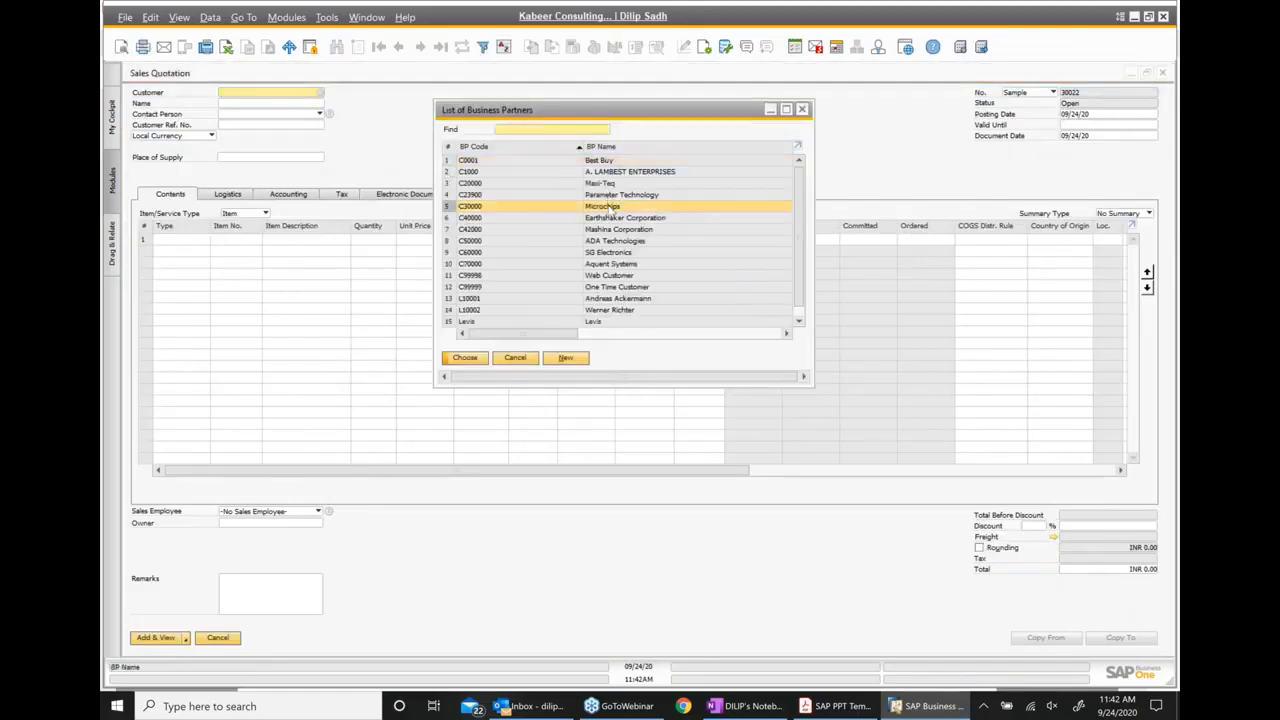
double_click(612, 206)
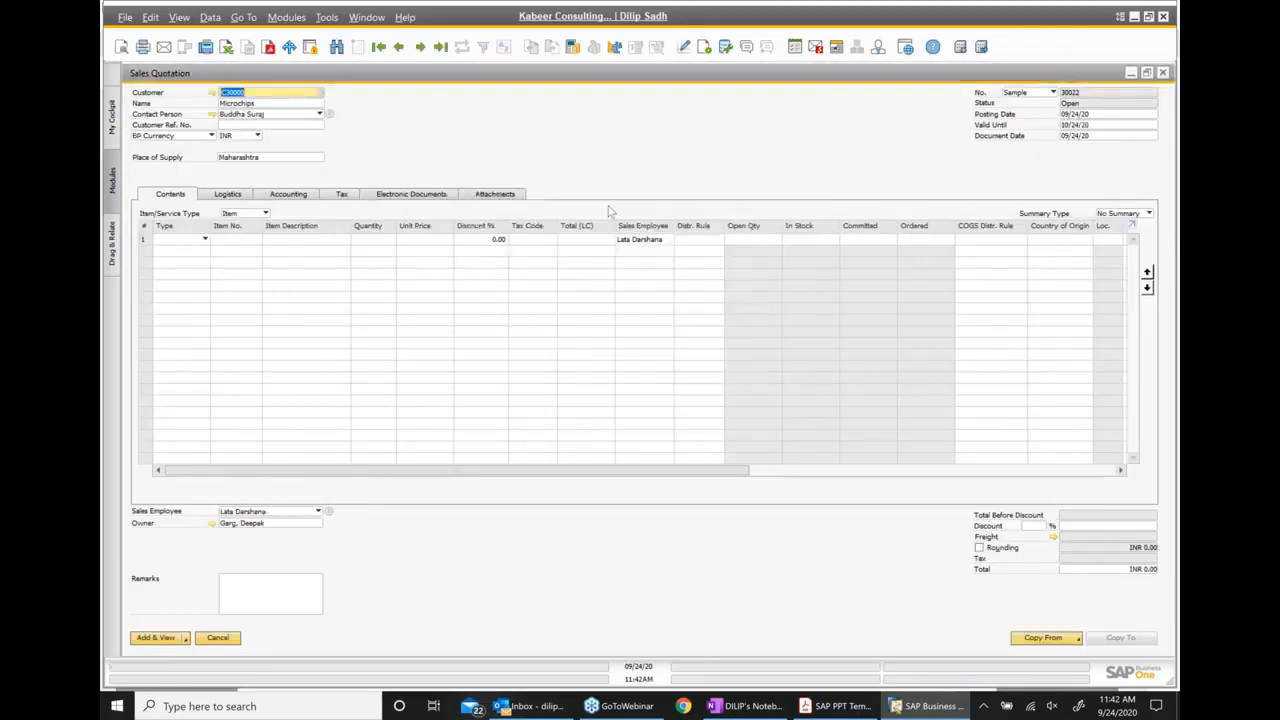
Enter item FIG001, Automotive compnent1, in the first row of the sales quotation
click(233, 240)
text(fig001)
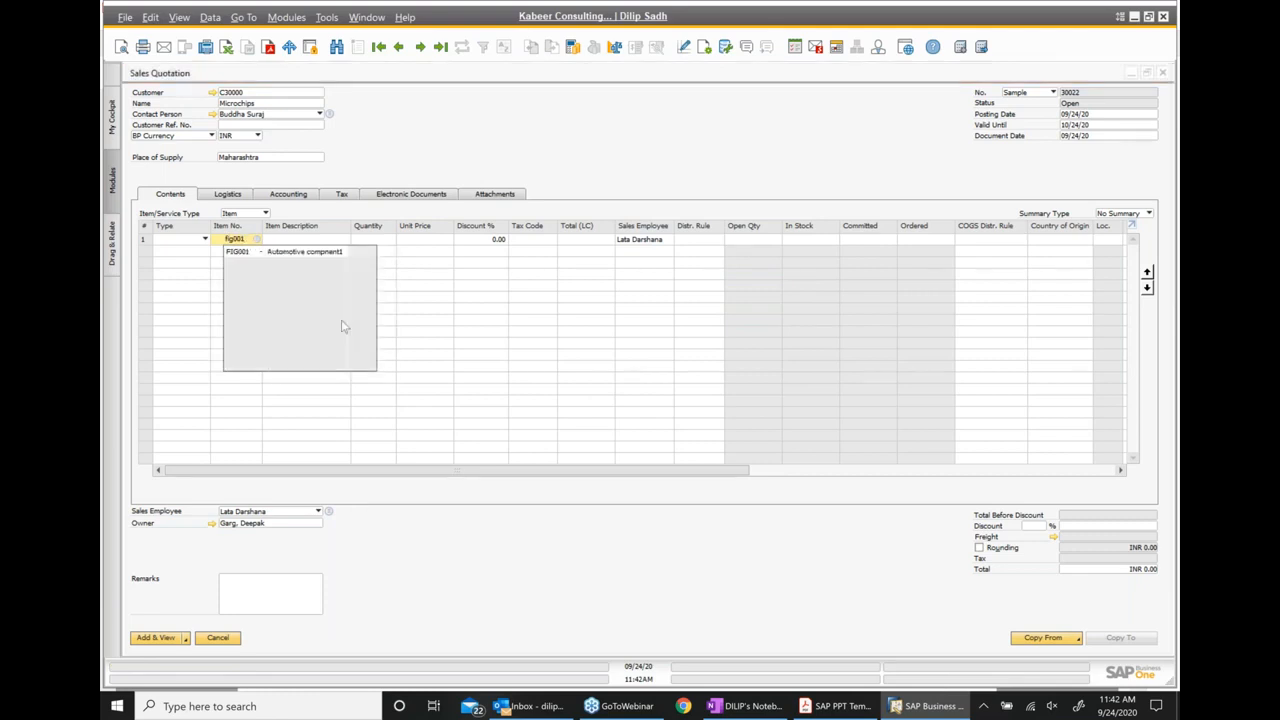
click(321, 256)
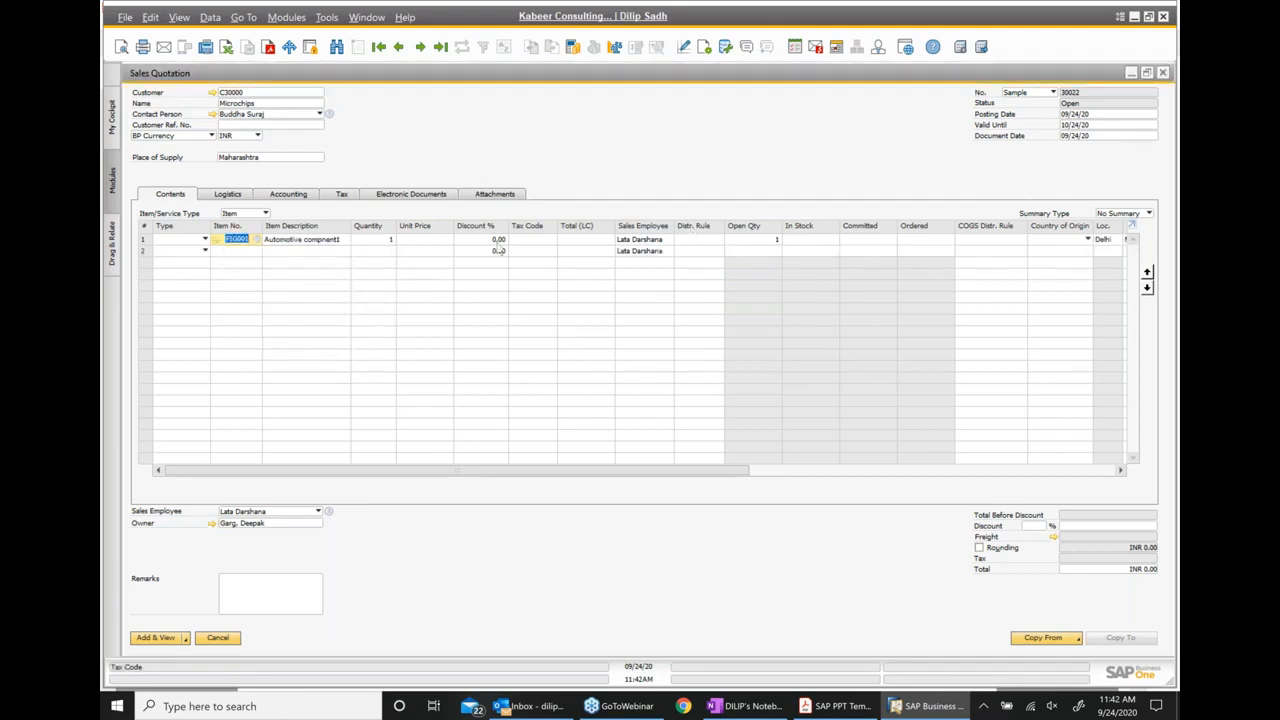
Set the FIG001 row's unit price to 250 and add the sales quotation, keeping it in view
click(414, 243)
text(250)
click(291, 595)
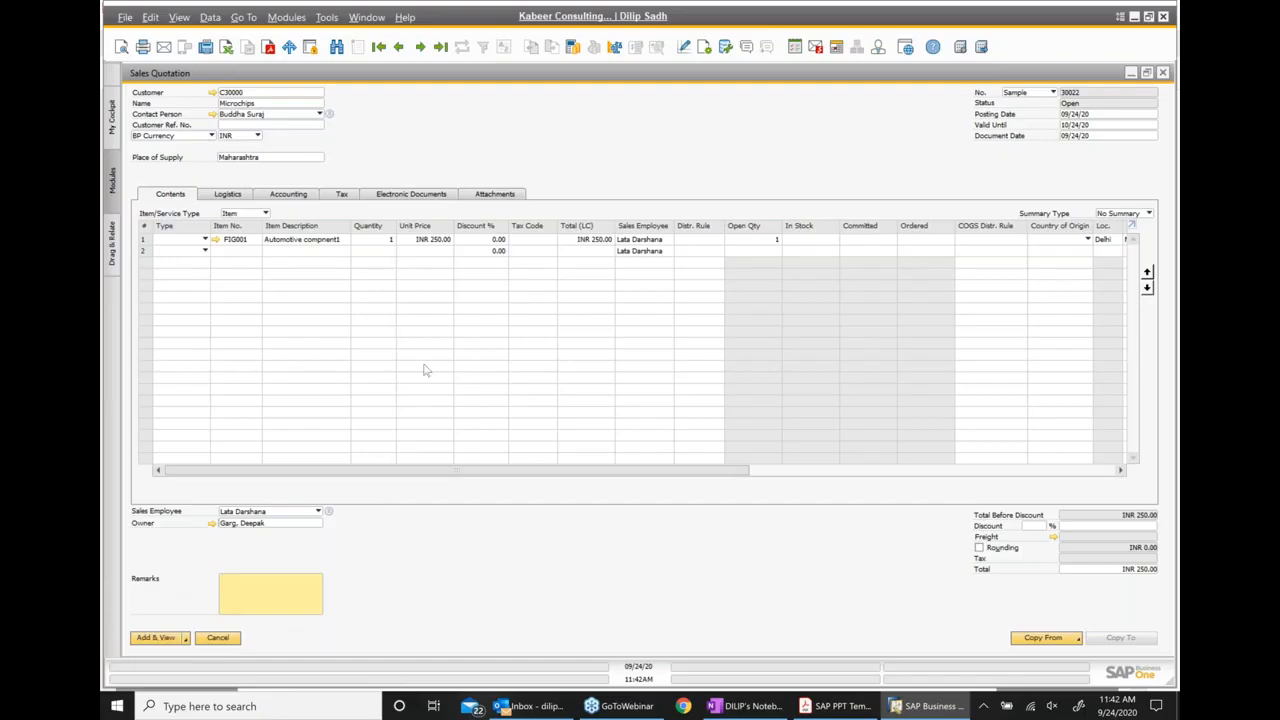
click(150, 640)
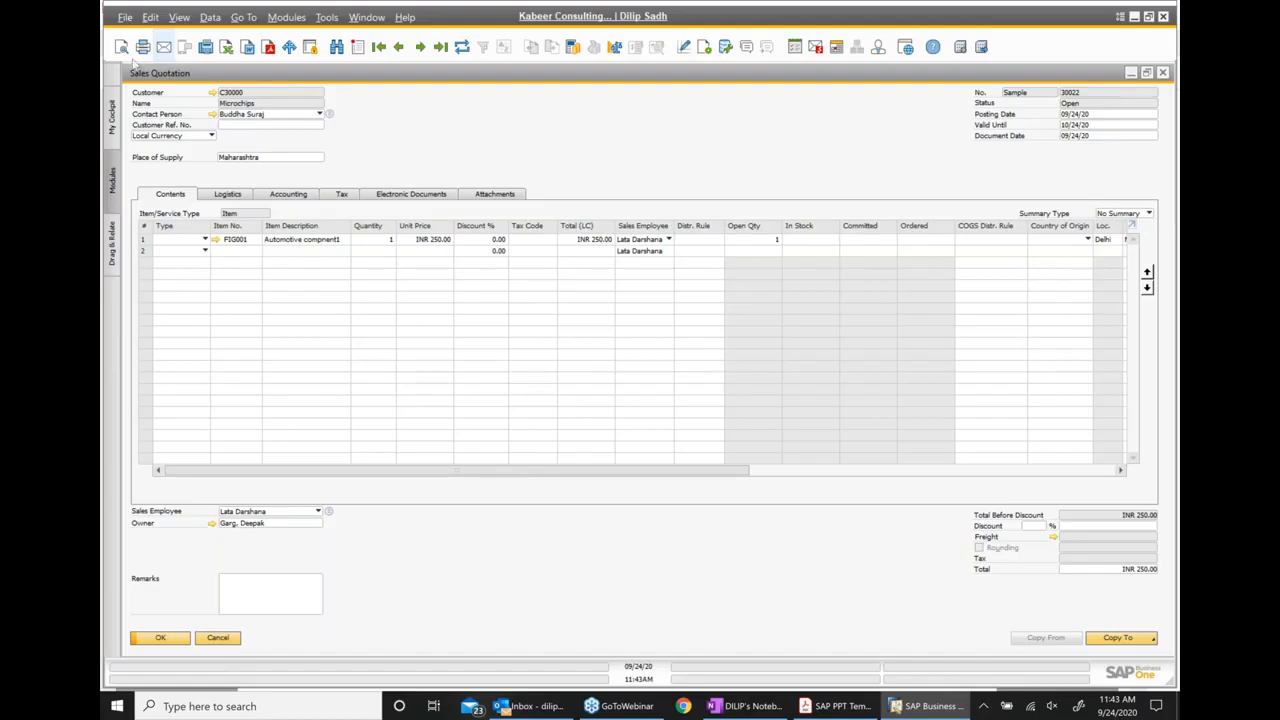
Preview the printed sales quotation and look over the available print layouts and print options without printing
click(123, 51)
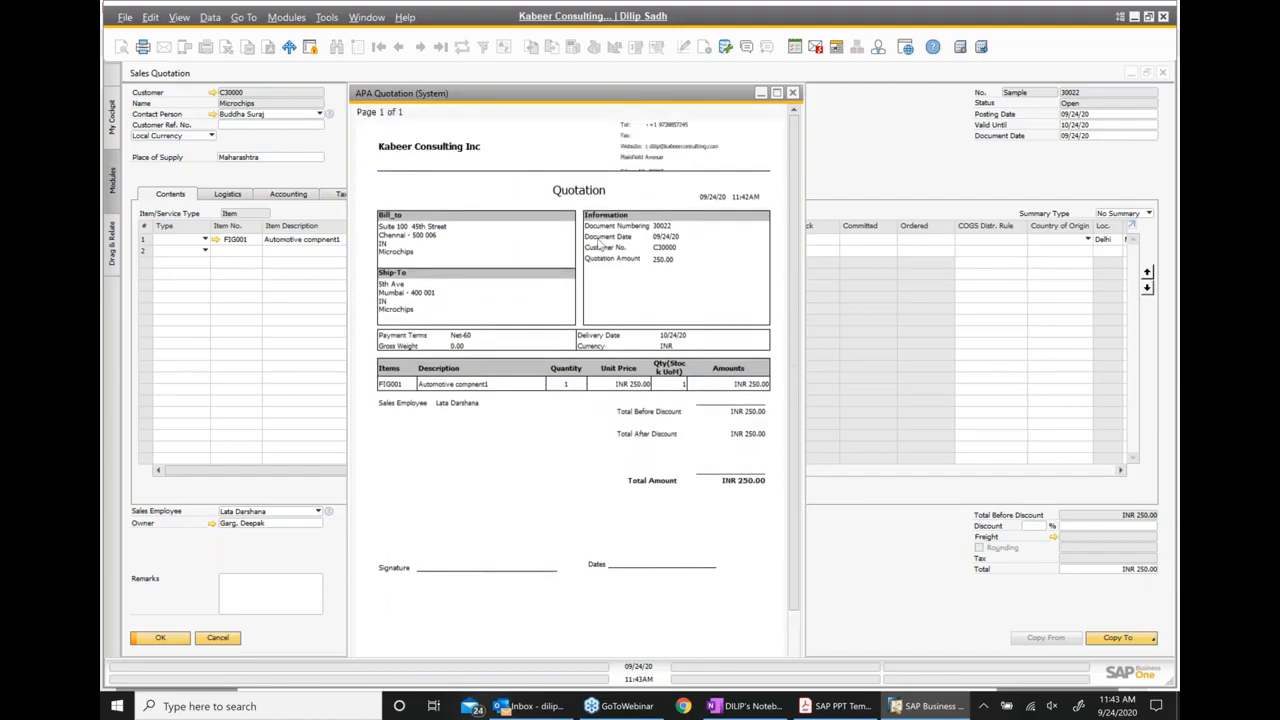
click(793, 93)
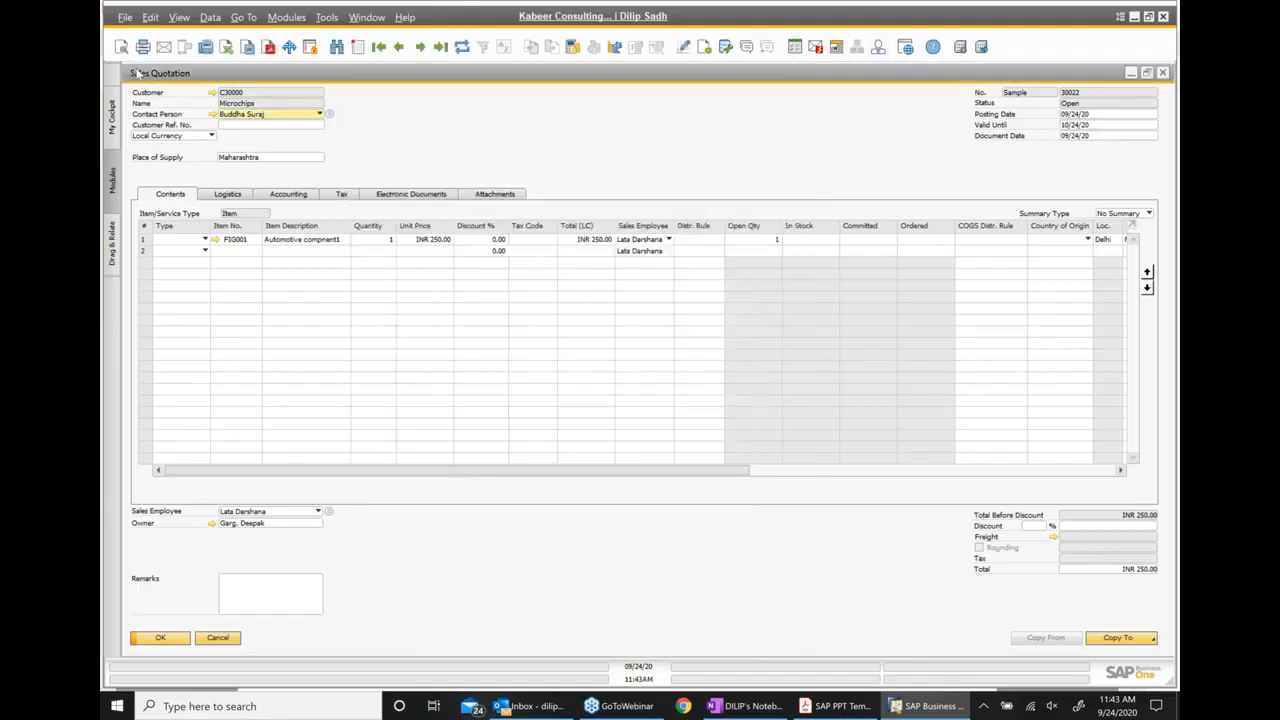
click(130, 19)
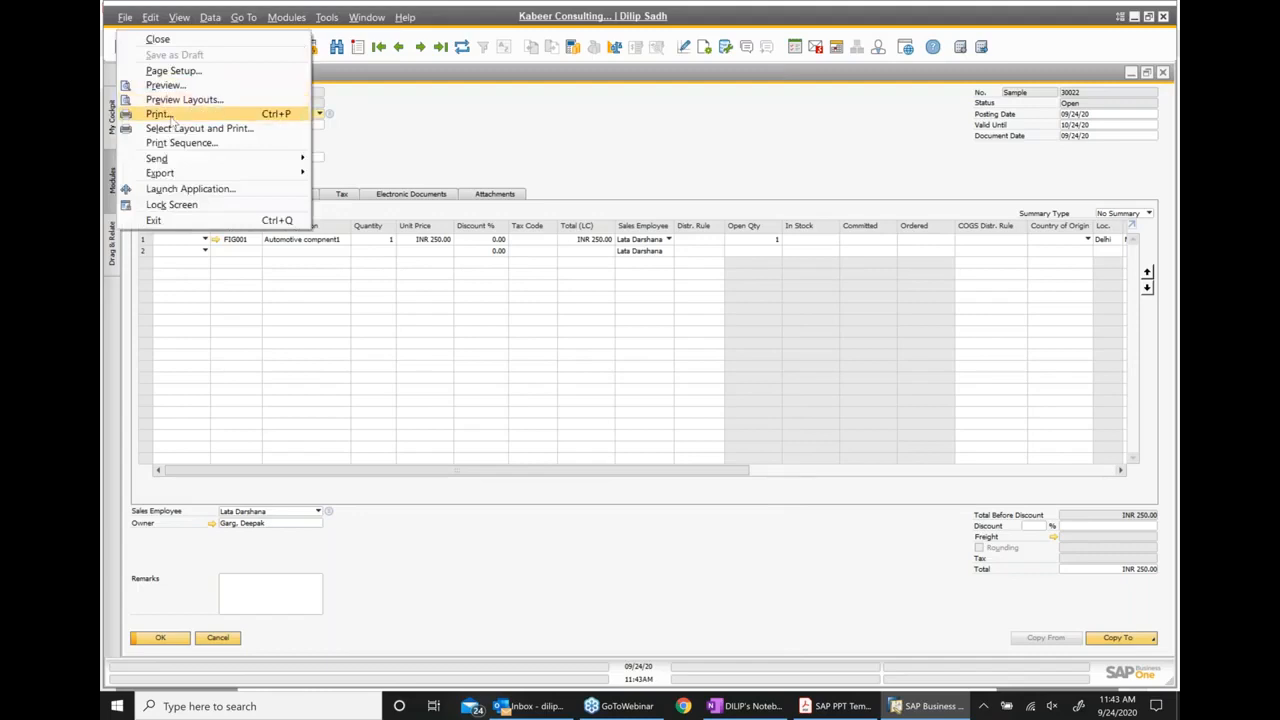
click(207, 130)
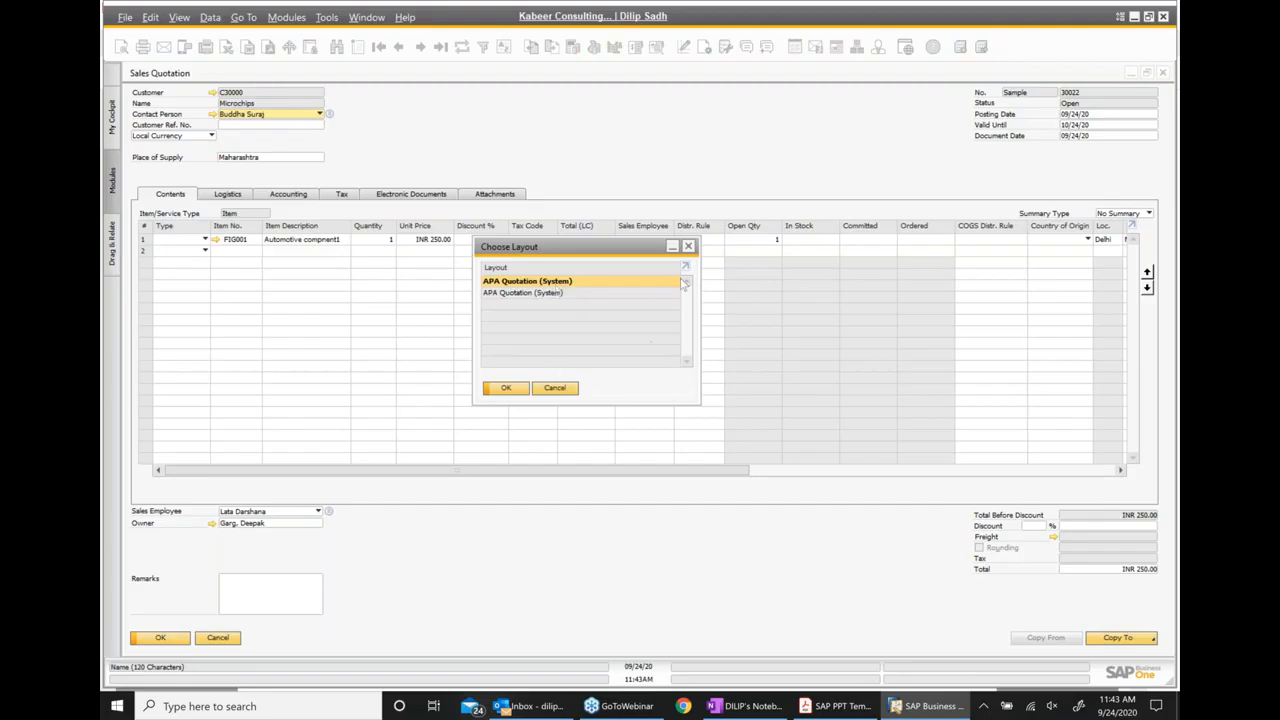
click(689, 247)
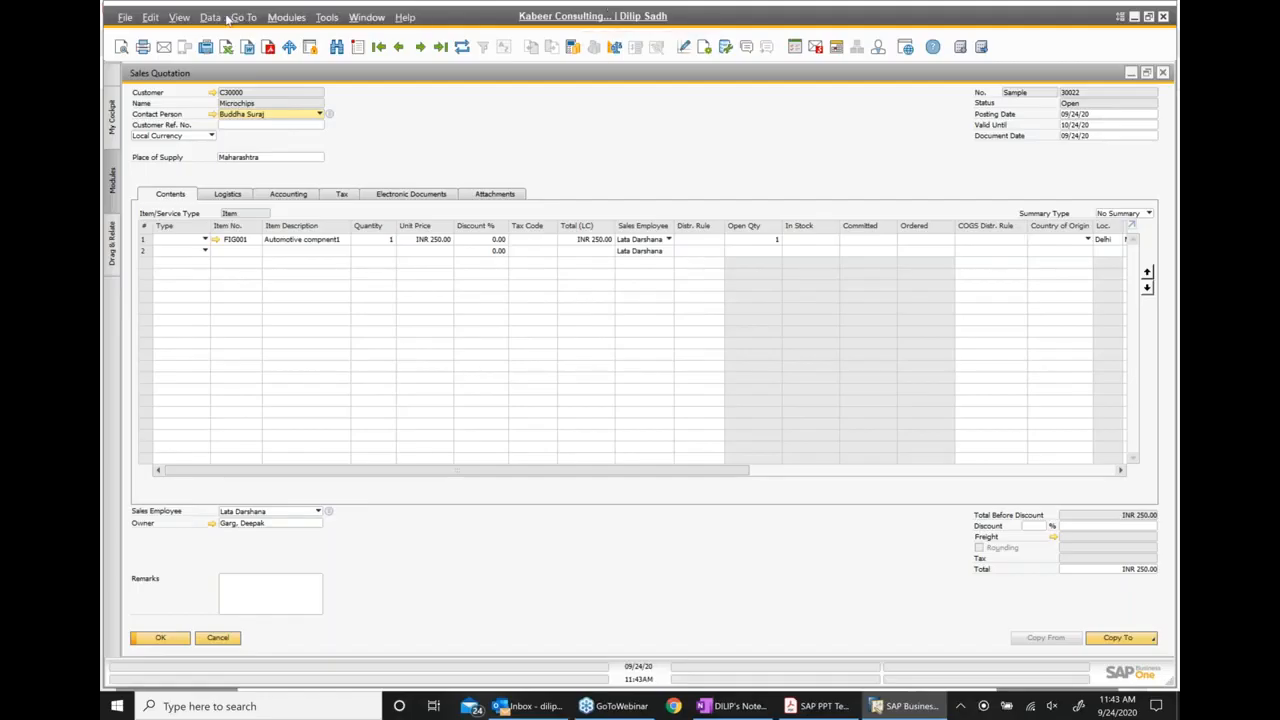
click(126, 18)
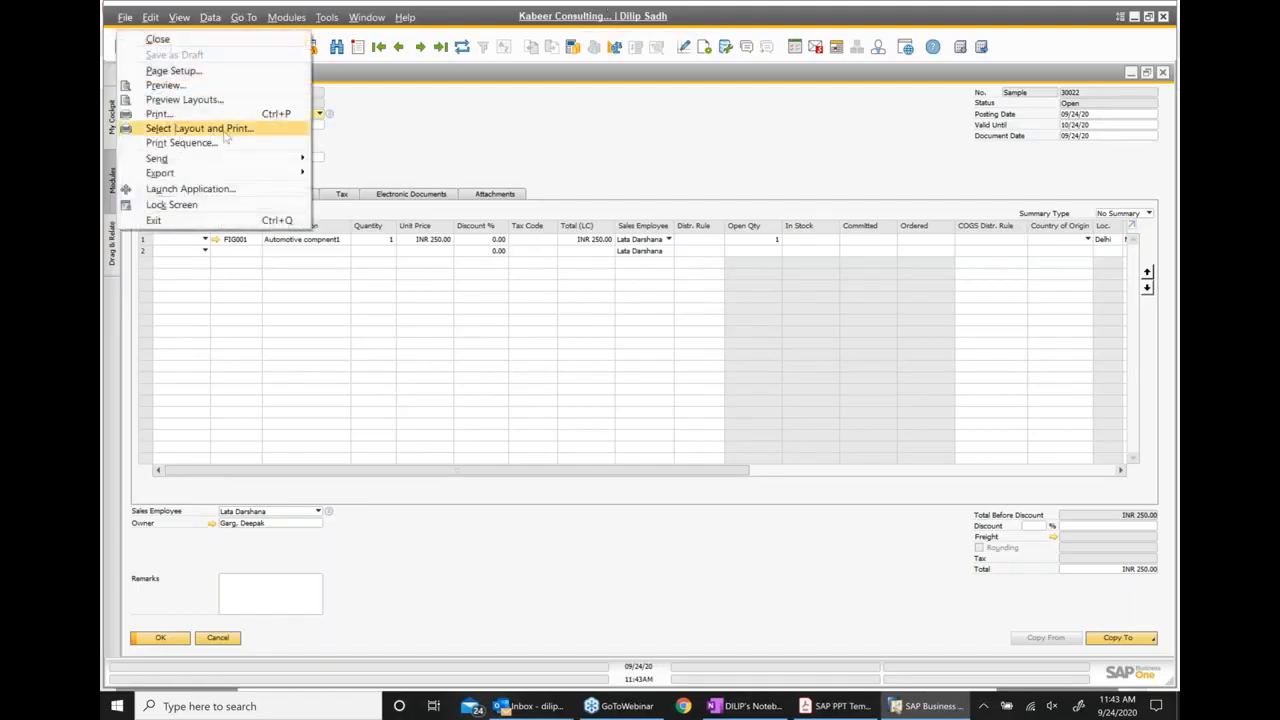
click(836, 175)
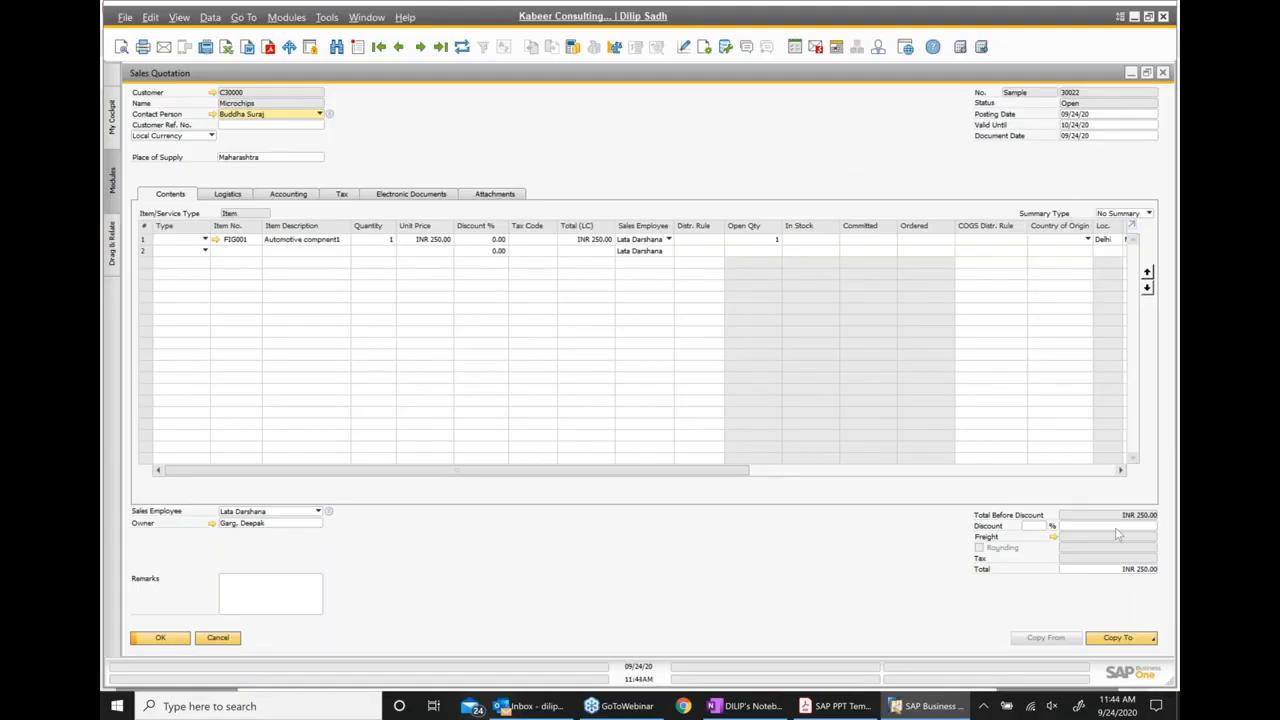
Copy the sales quotation to a new sales order and move the order window slightly lower
click(1118, 638)
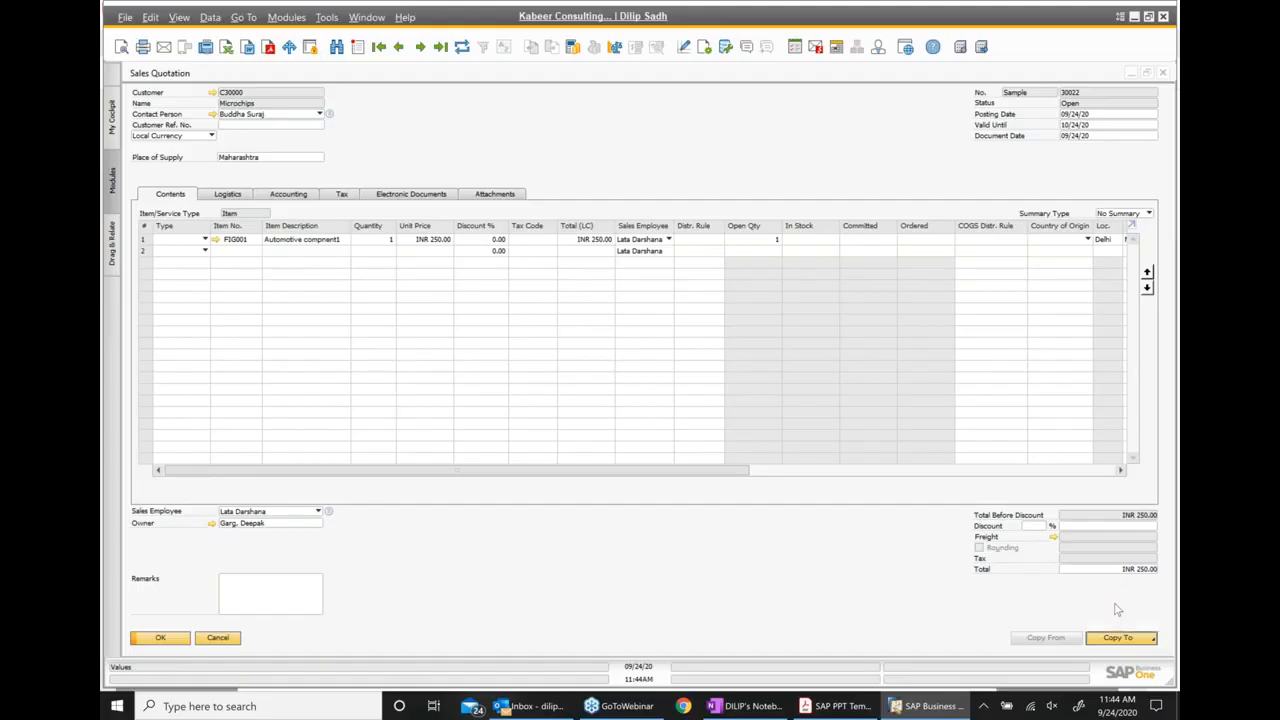
click(1112, 604)
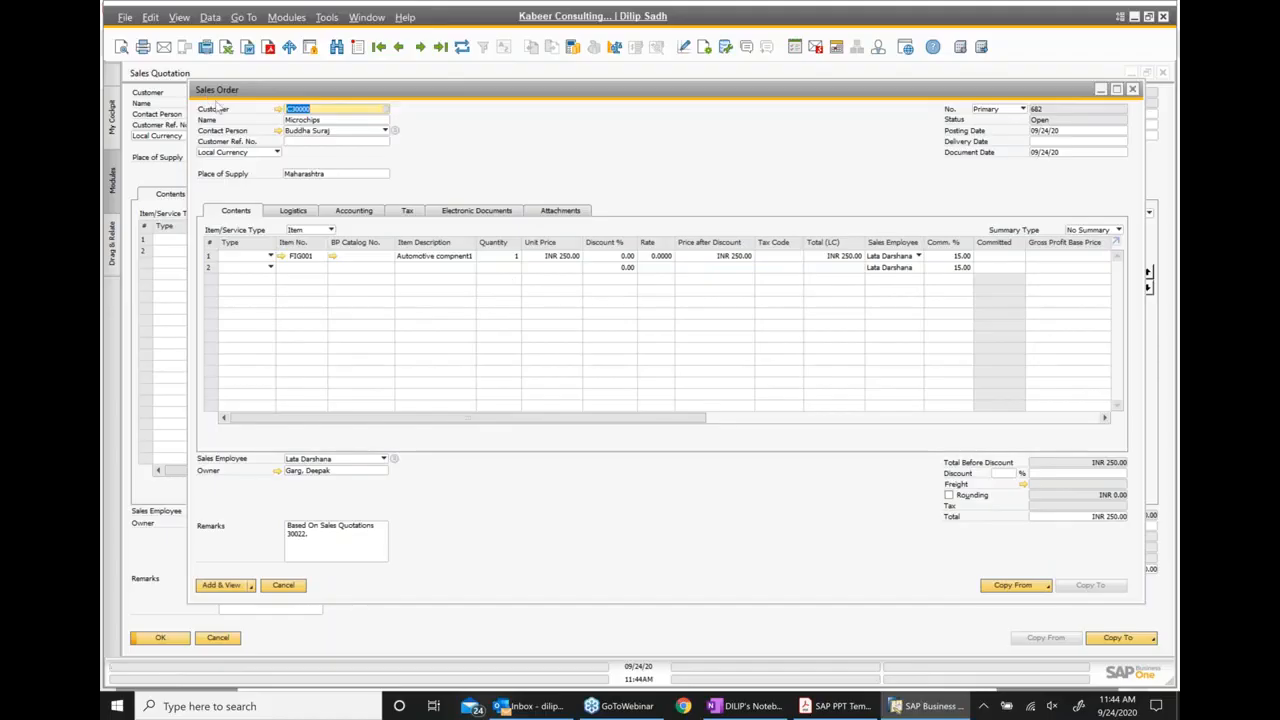
drag(298, 91, 312, 125)
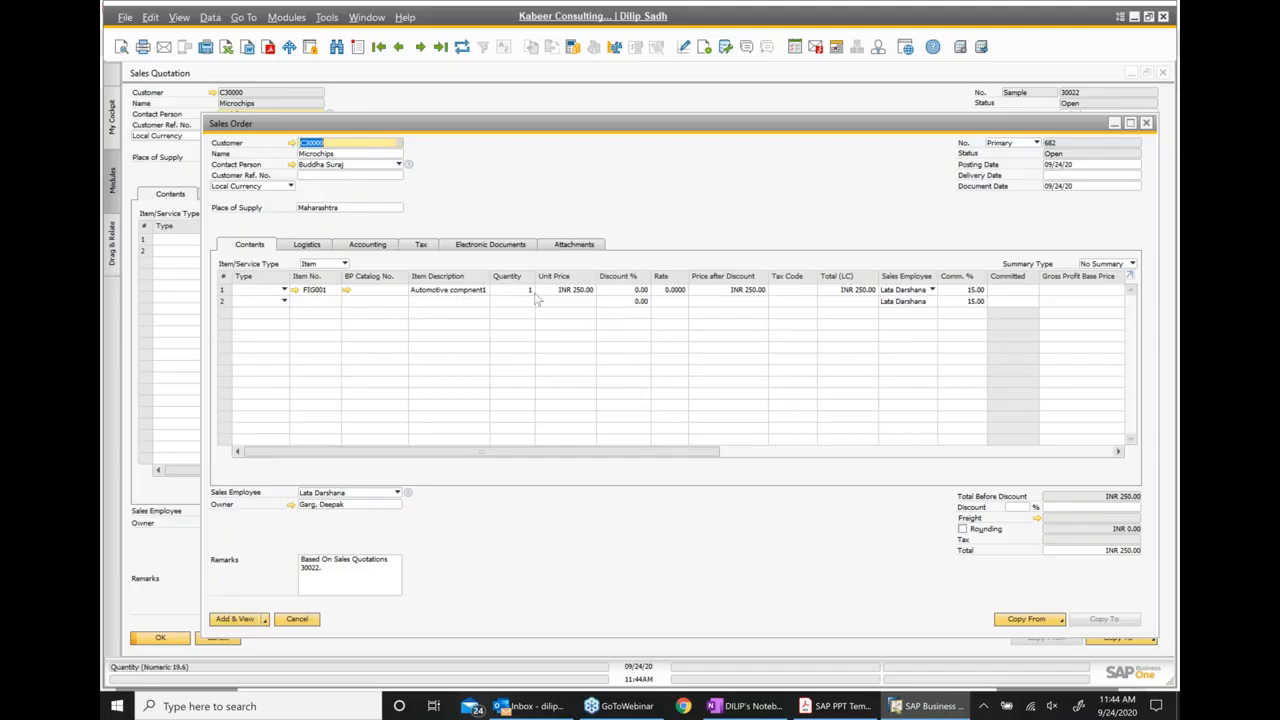
Set the sales order's delivery date to 09/24/20
click(1073, 178)
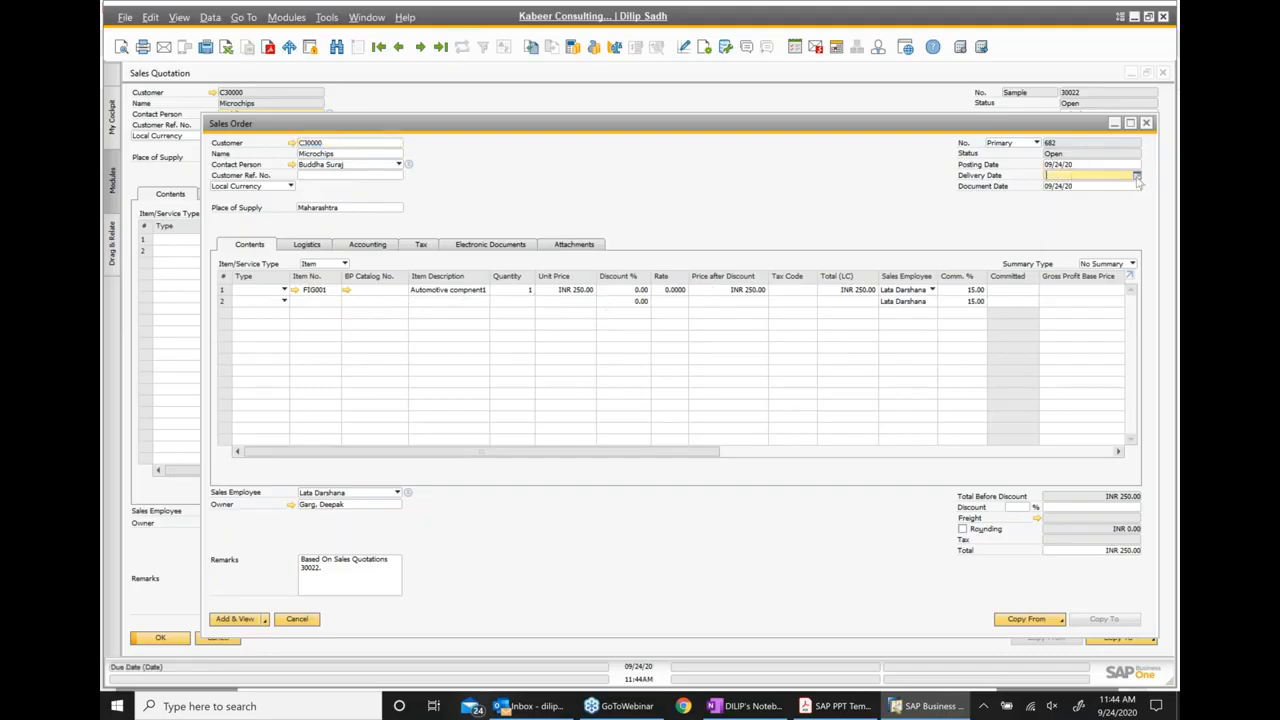
click(1137, 176)
click(1106, 266)
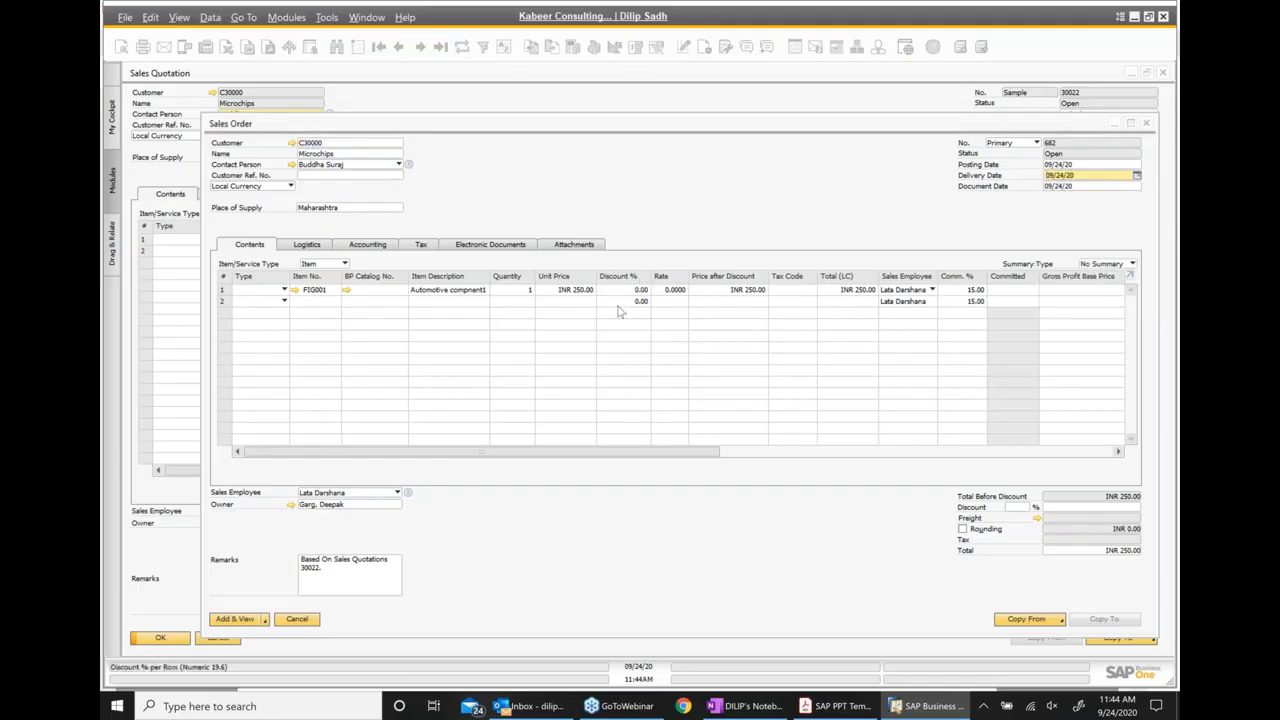
Add the sales order and keep it in view, choosing Continue in the item availability check for FIG001
click(238, 619)
click(506, 388)
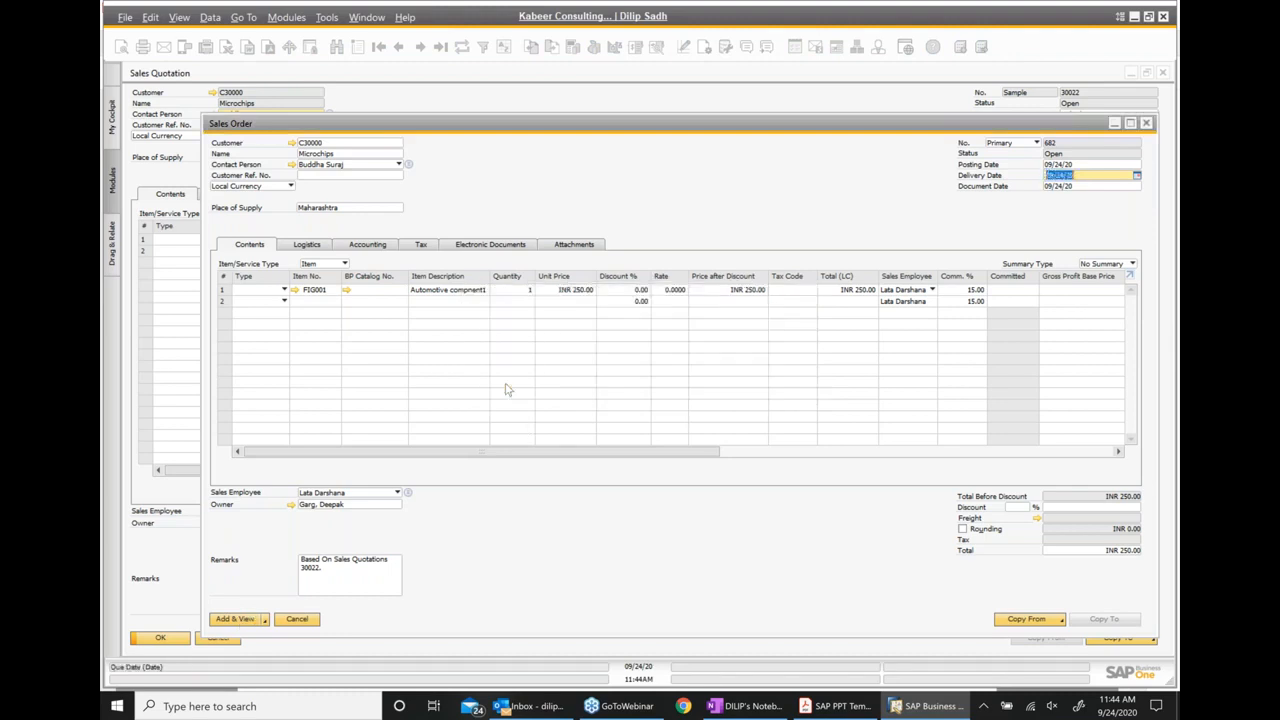
click(238, 619)
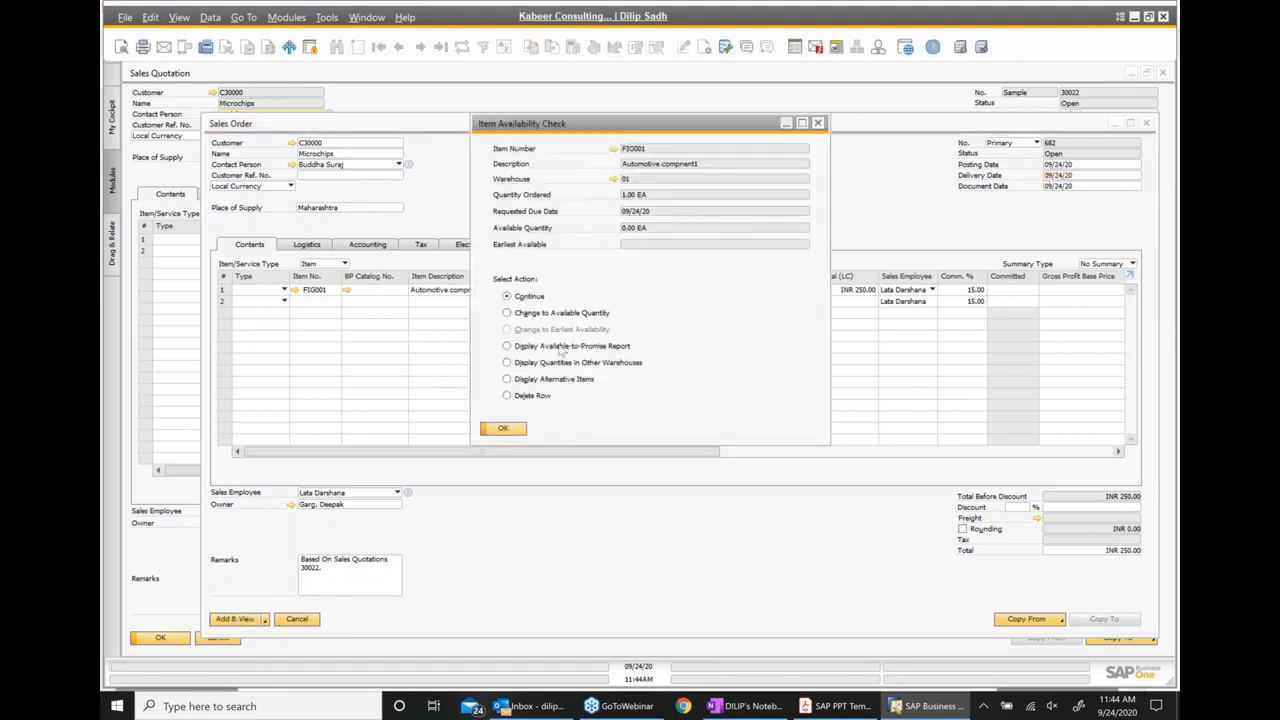
click(503, 429)
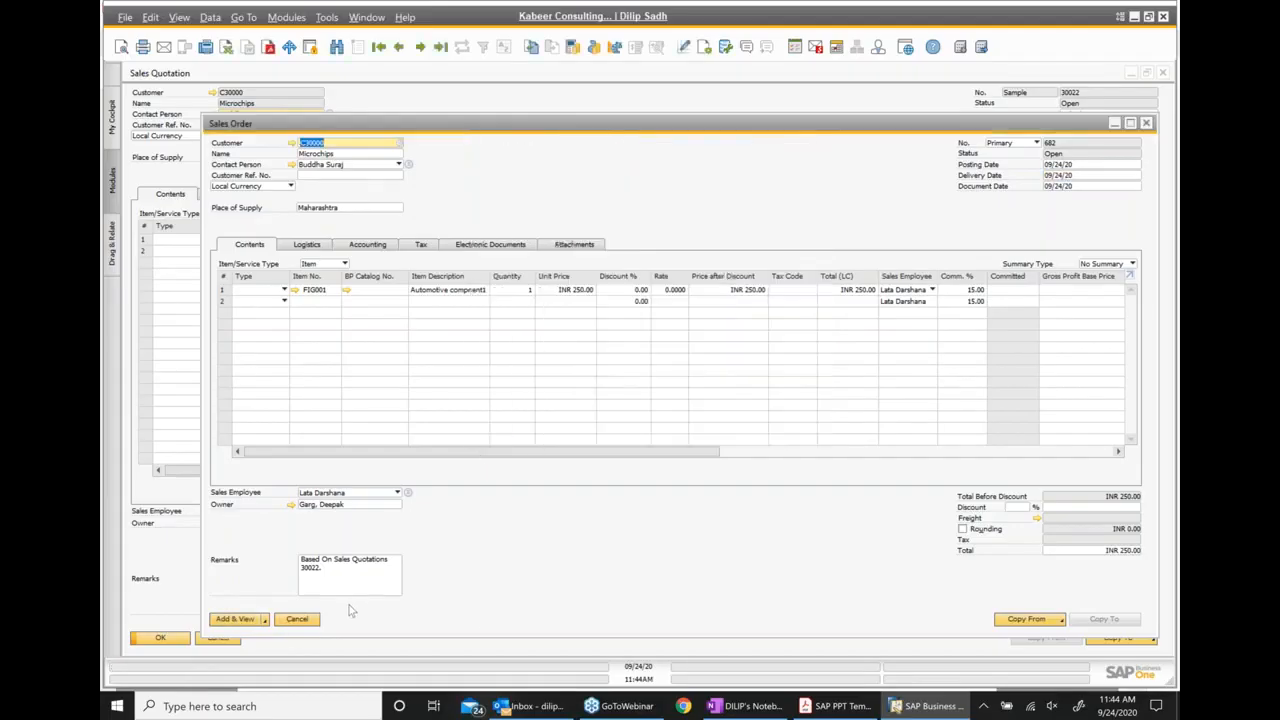
click(240, 619)
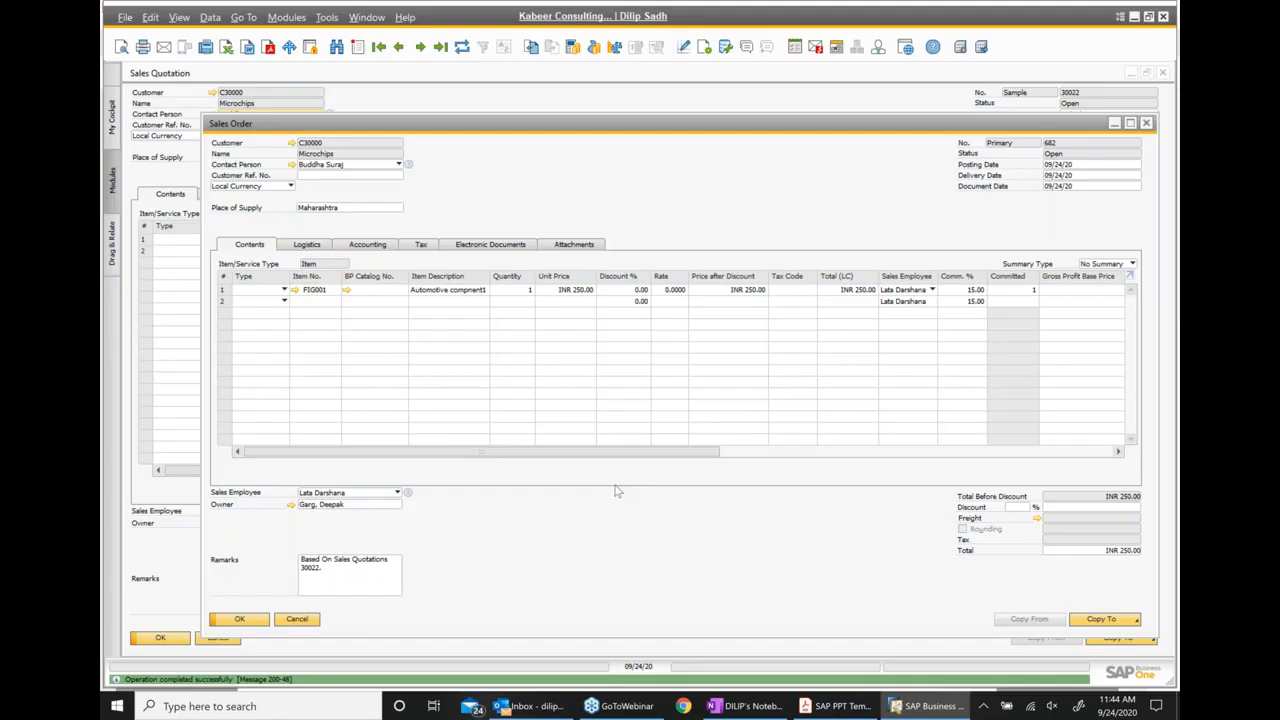
Open the sales order's Relationship Map and examine its link to the base sales quotation
right_click(573, 184)
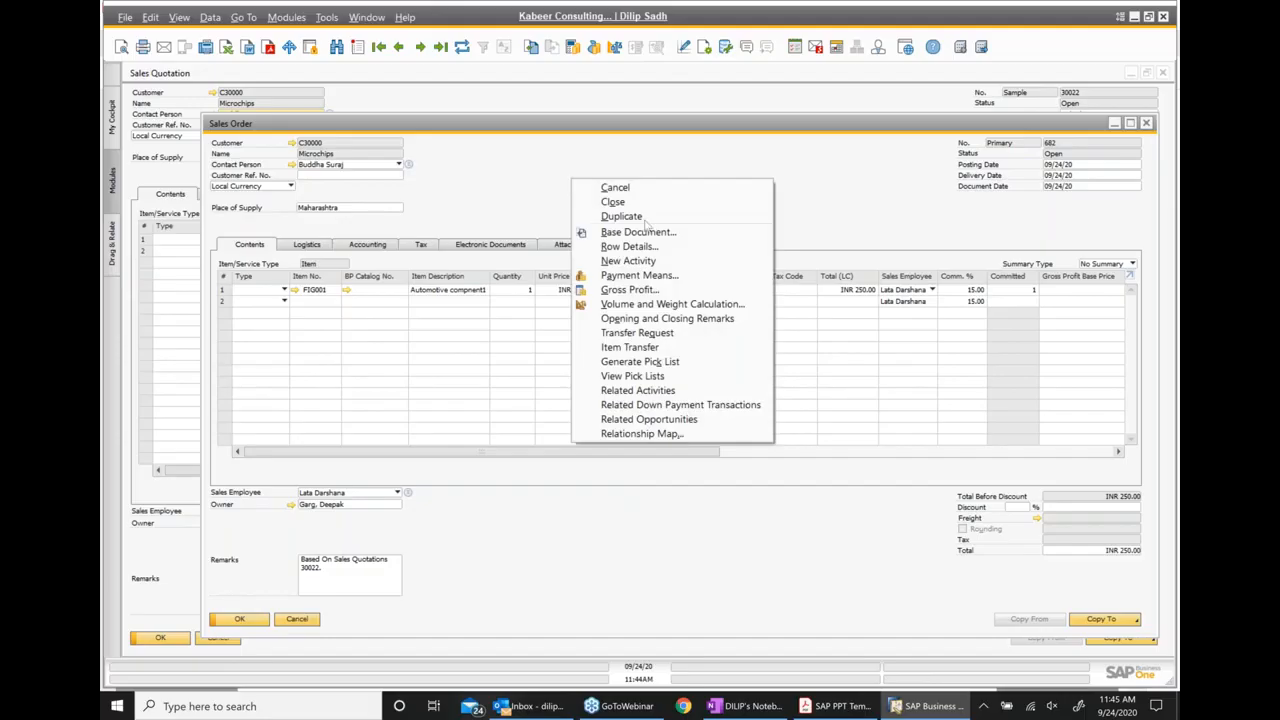
click(659, 434)
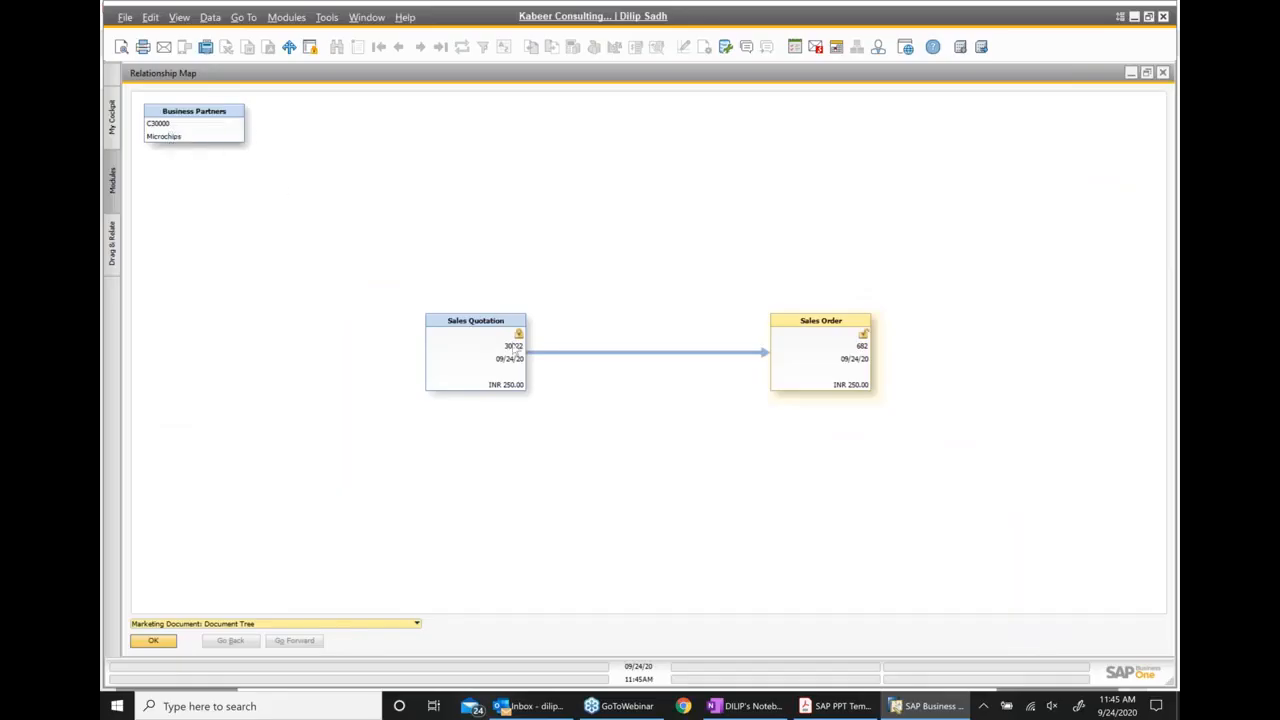
mouse_move(524, 347)
Switch to the SAP PPT Template PDF in Acrobat Reader and go from Creating related documents to the Relationship Map slide on page 60
click(830, 706)
scroll(660, 387, up, 2)
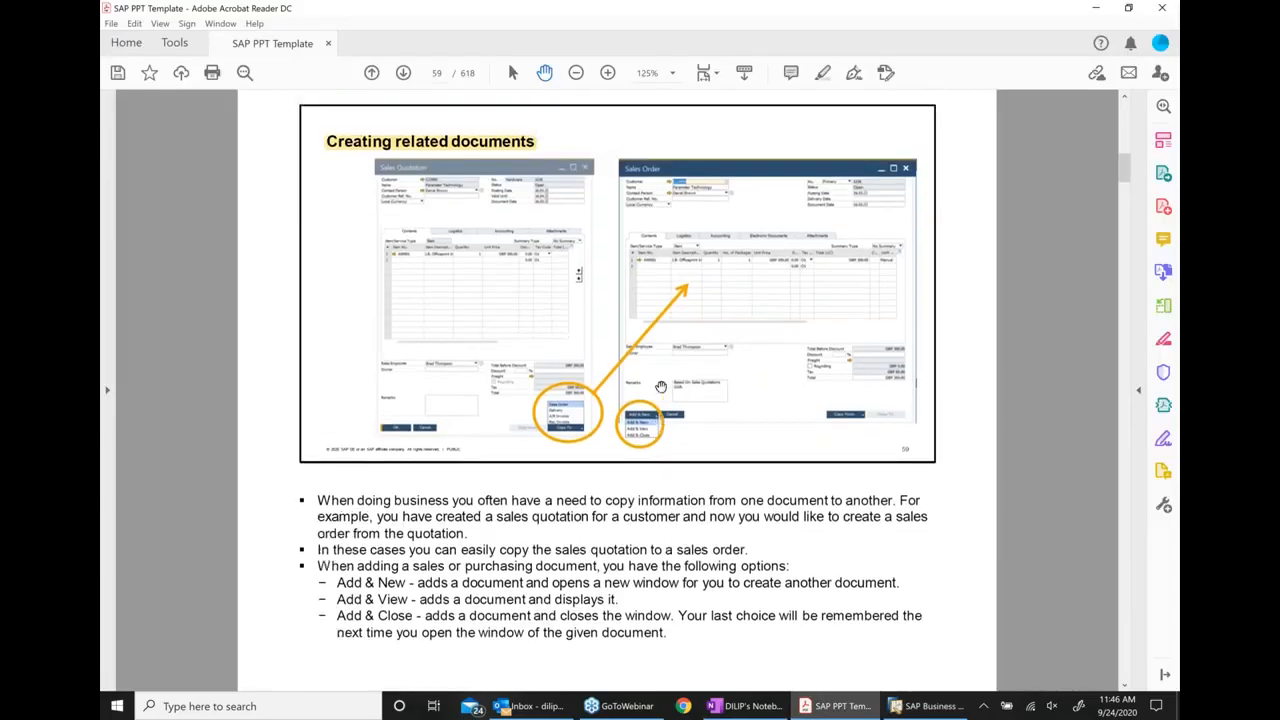
scroll(660, 387, up, 1)
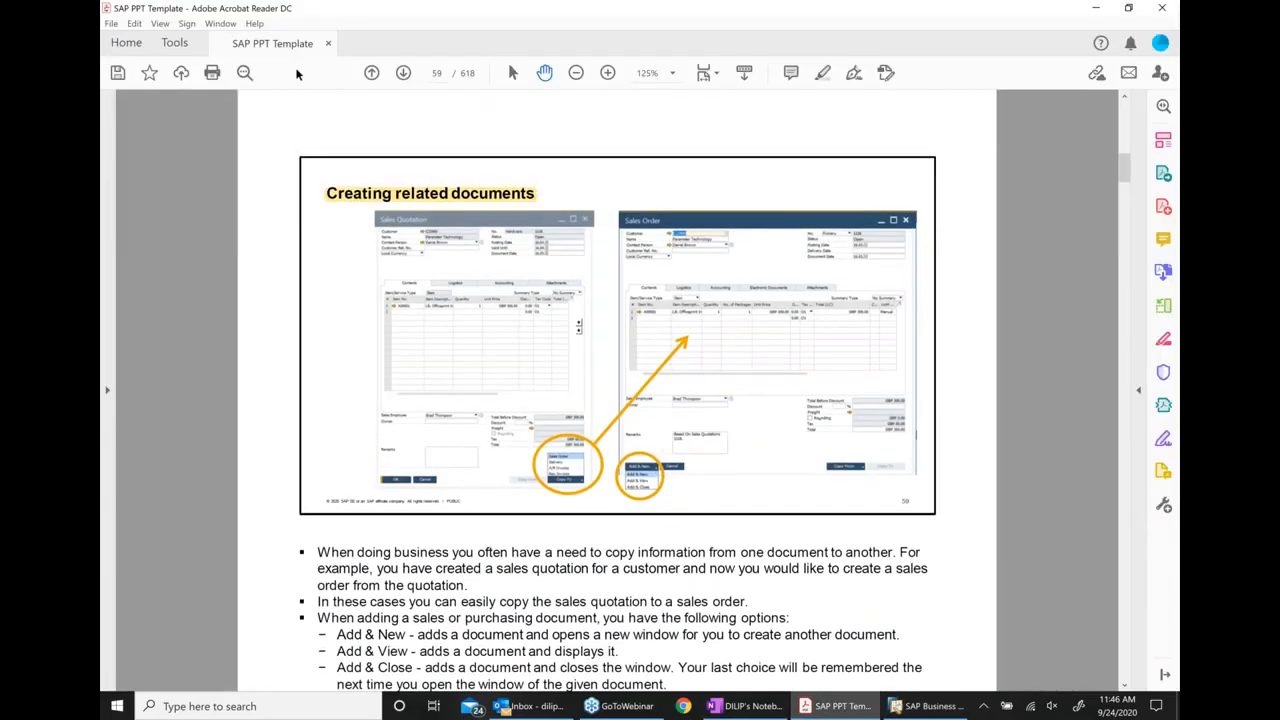
click(404, 74)
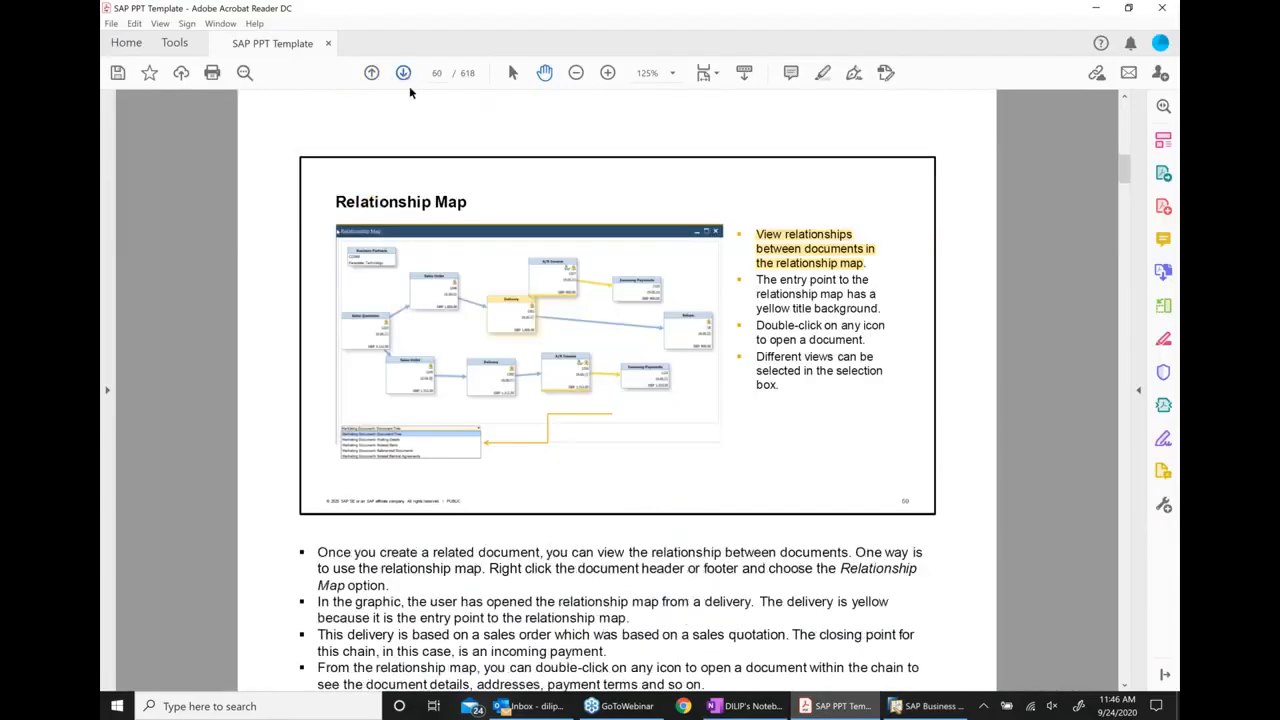
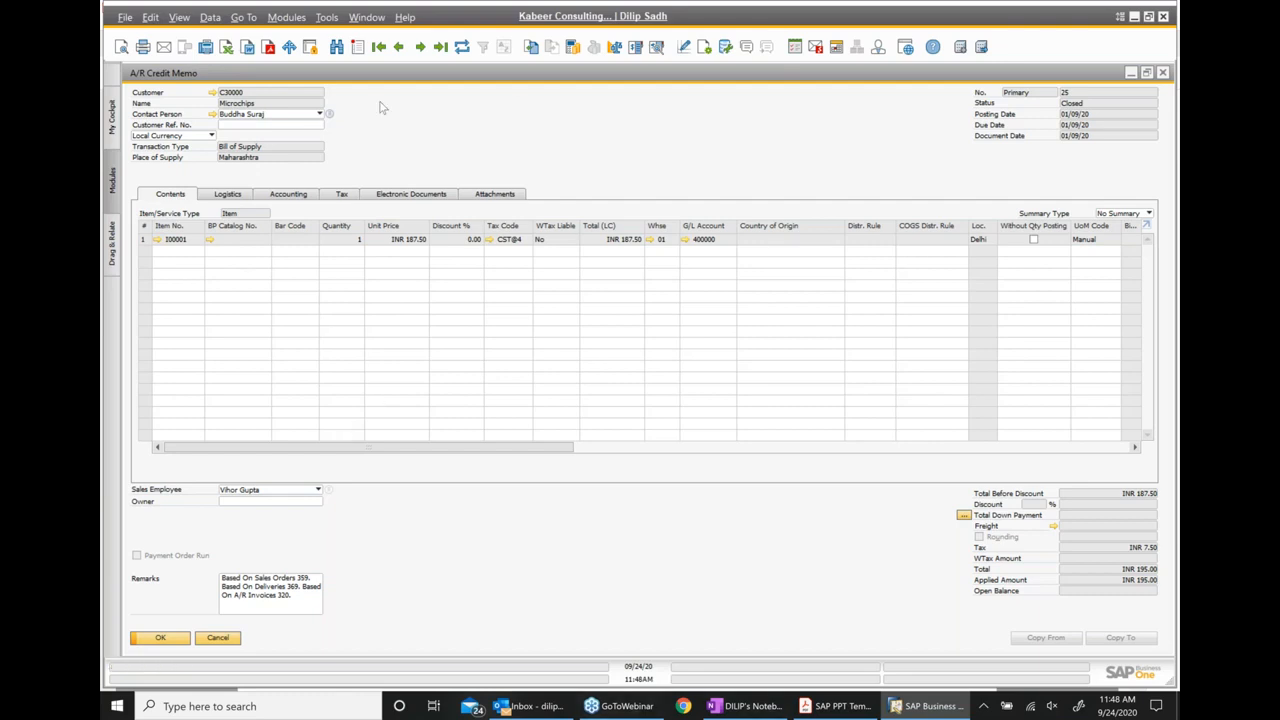
Open the reference information in the A/R credit memo's accounting data and set the referenced transaction type to A/R Invoice
click(304, 199)
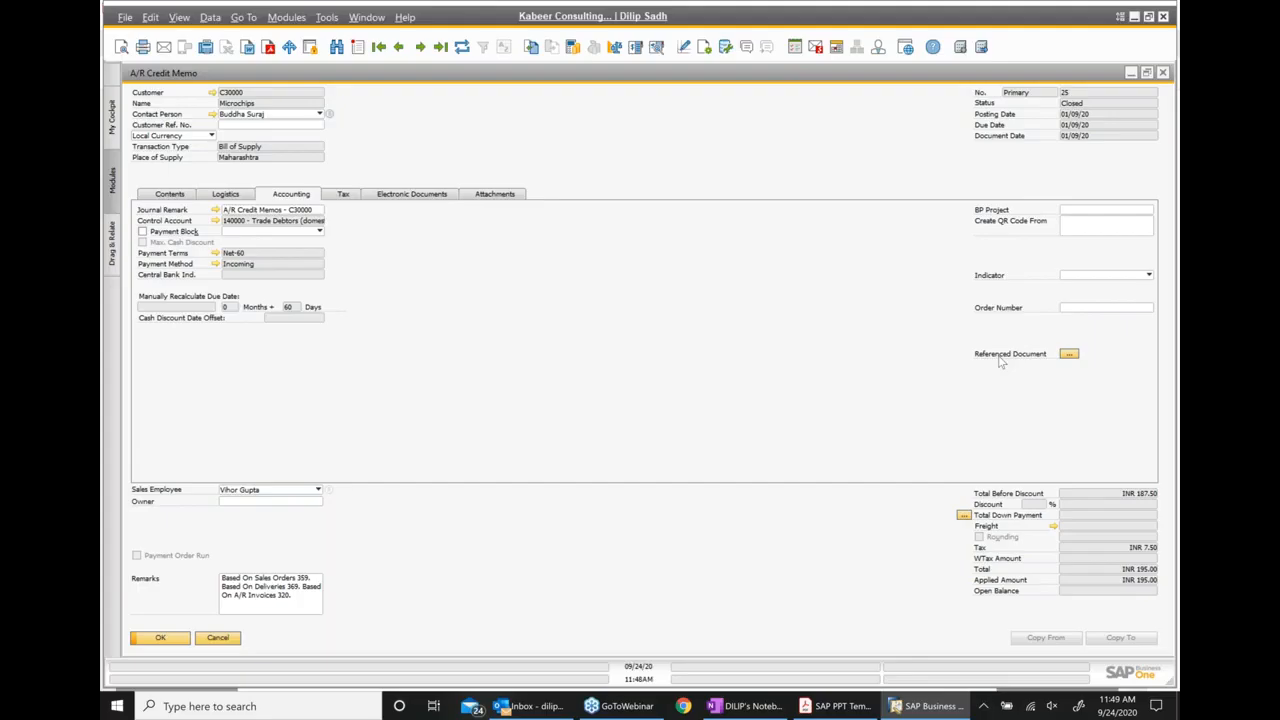
click(1069, 354)
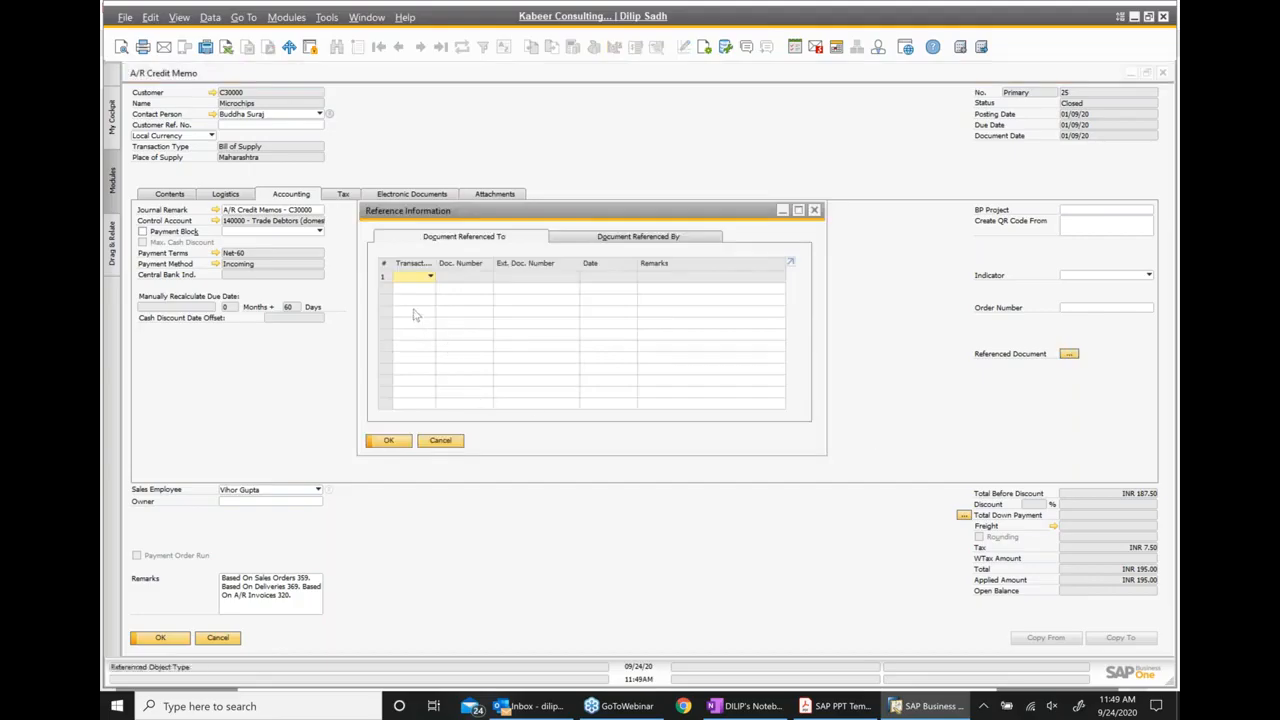
click(428, 279)
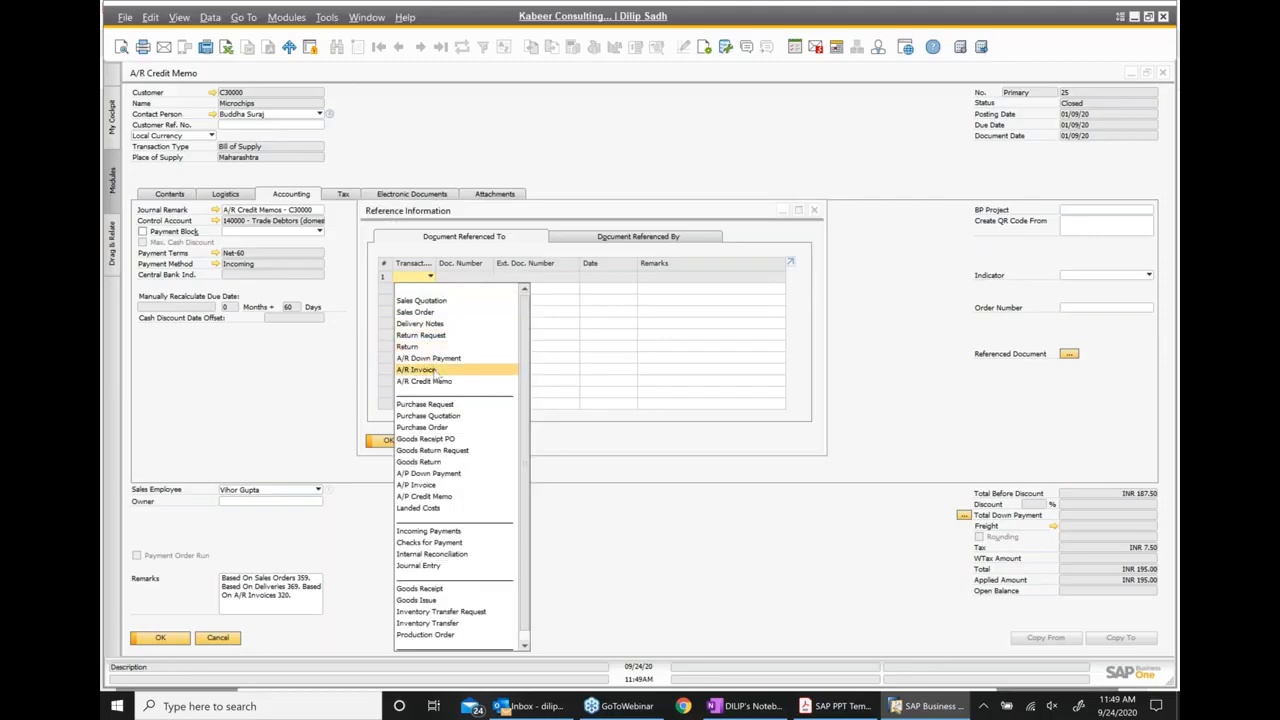
click(435, 371)
Choose A/R invoice 480 as the referenced document and update the credit memo with this reference
click(469, 279)
key(Tab)
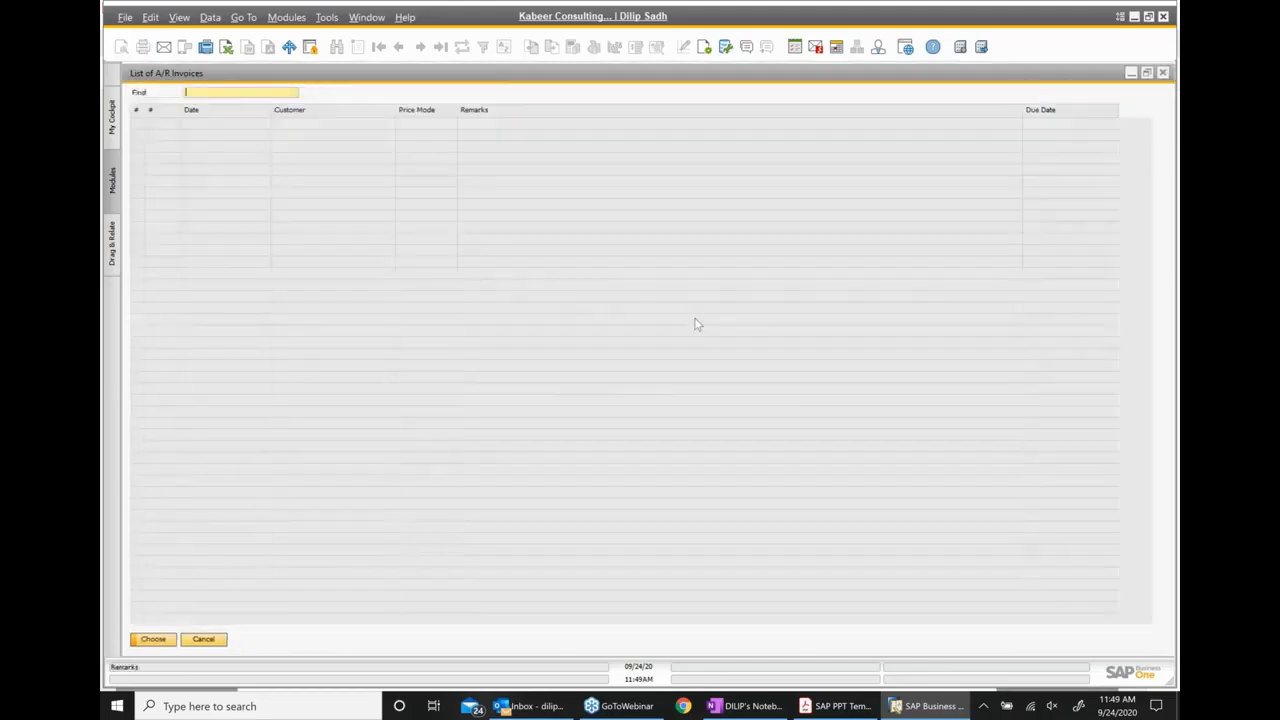
scroll(1116, 253, down, 3)
scroll(1082, 403, down, 6)
scroll(1168, 518, down, 1)
scroll(1168, 518, down, 20)
scroll(1168, 518, down, 20)
scroll(1160, 427, down, 14)
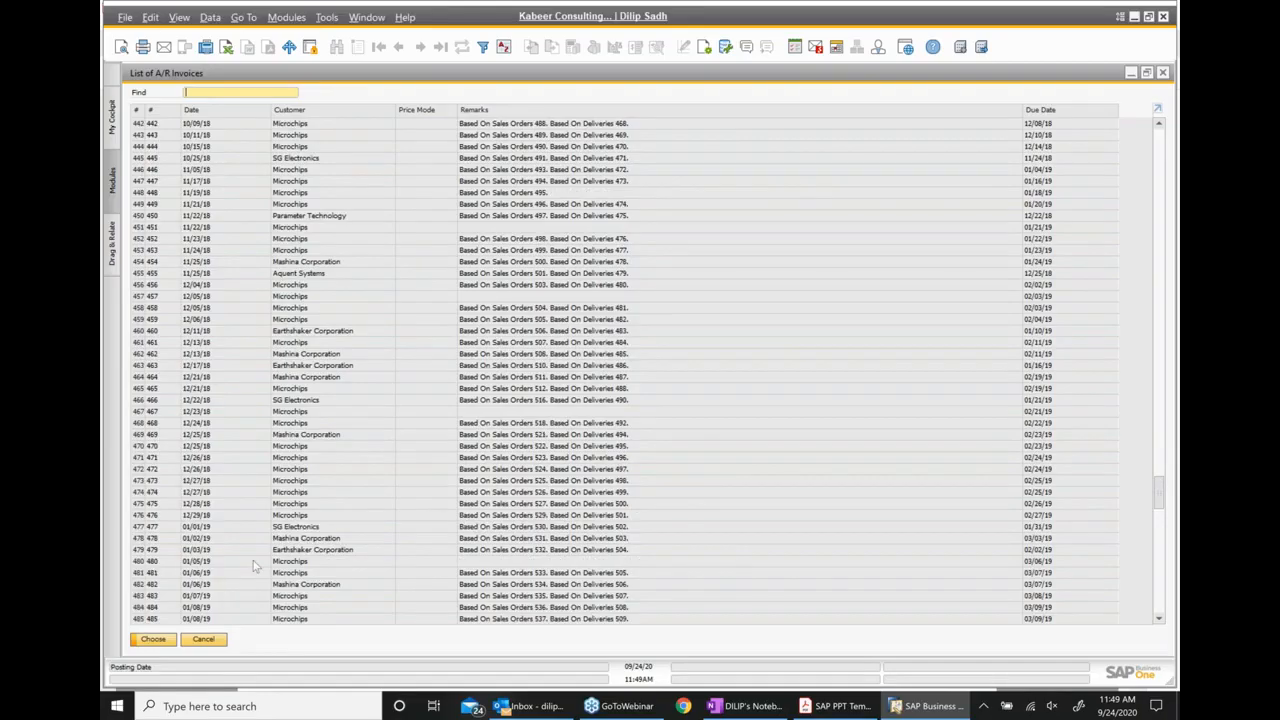
double_click(308, 563)
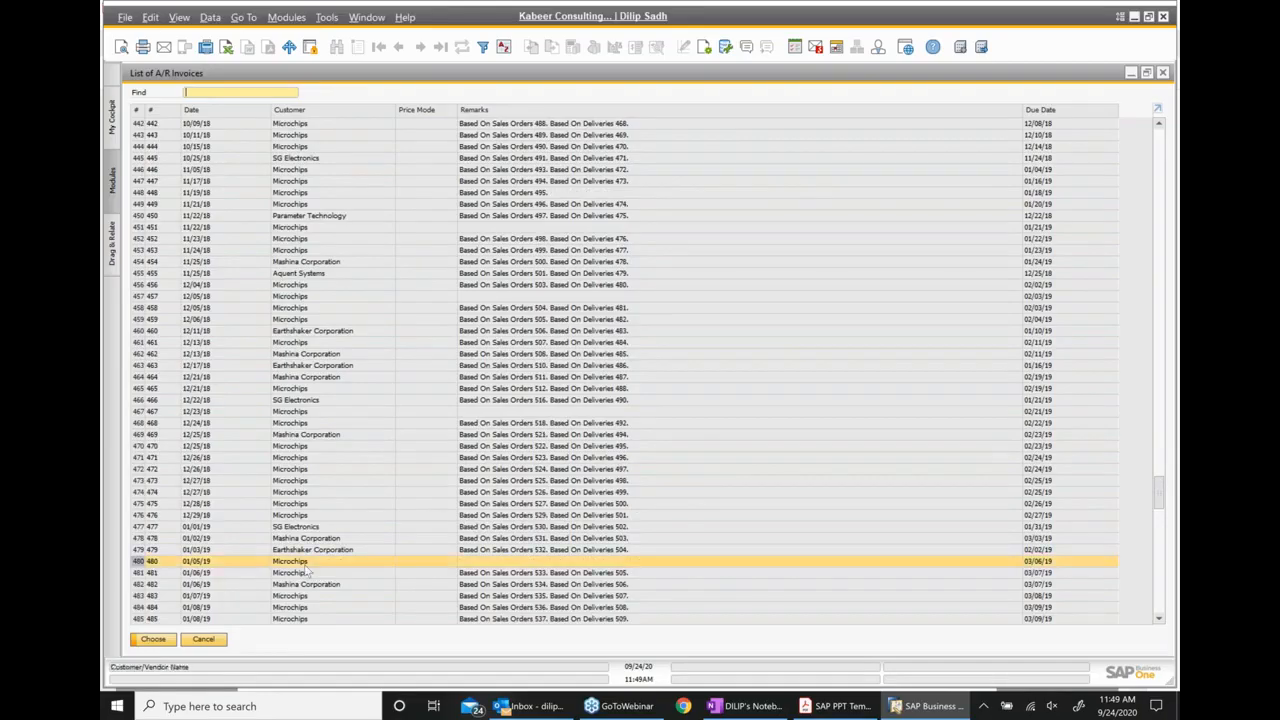
click(472, 278)
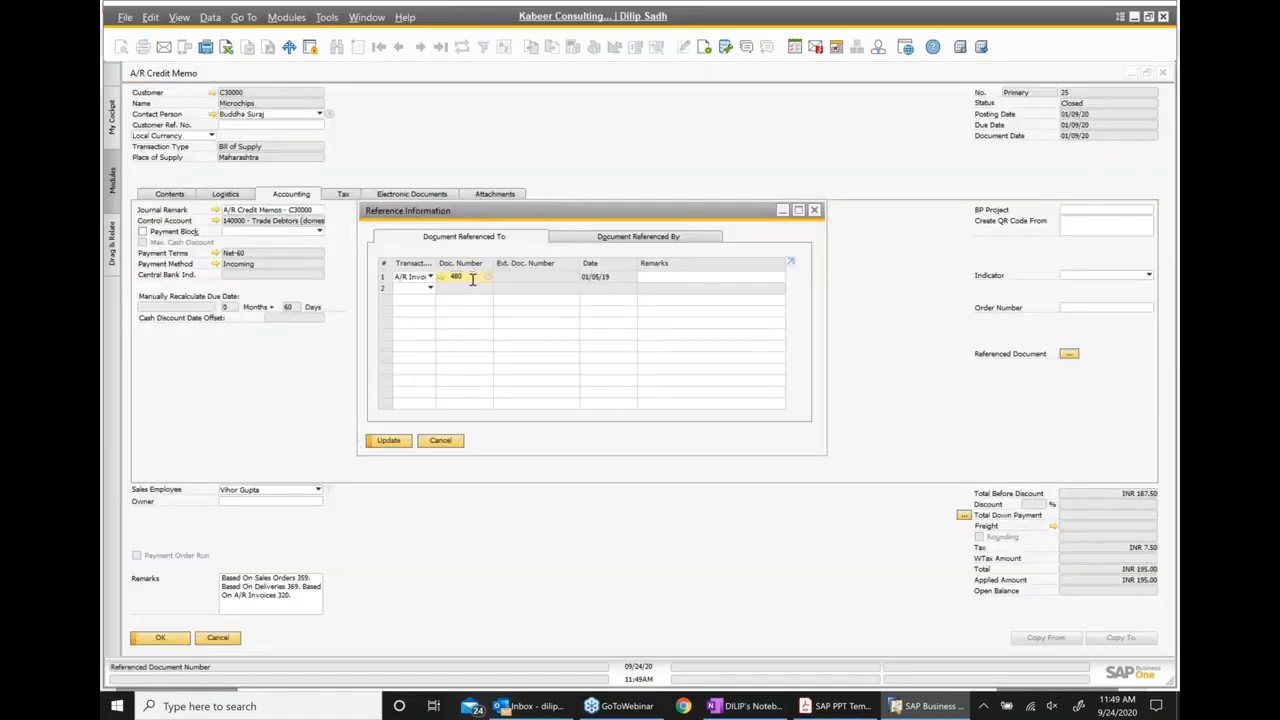
click(400, 443)
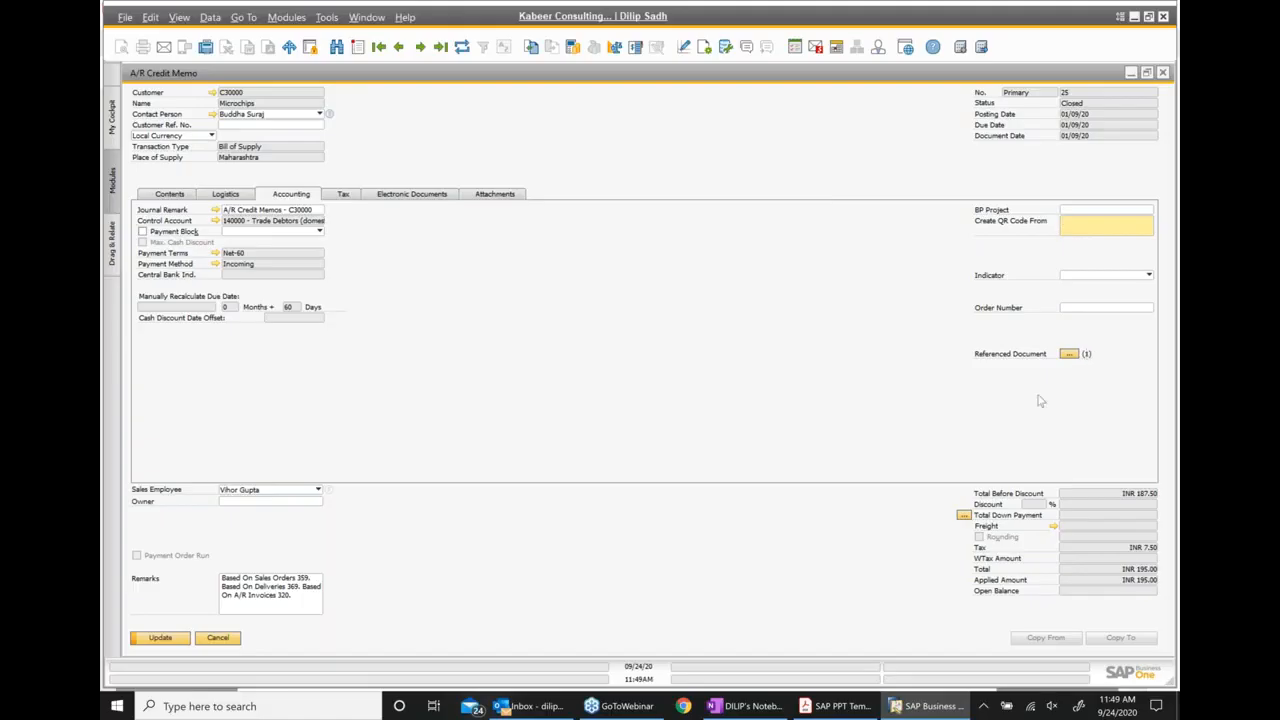
click(160, 638)
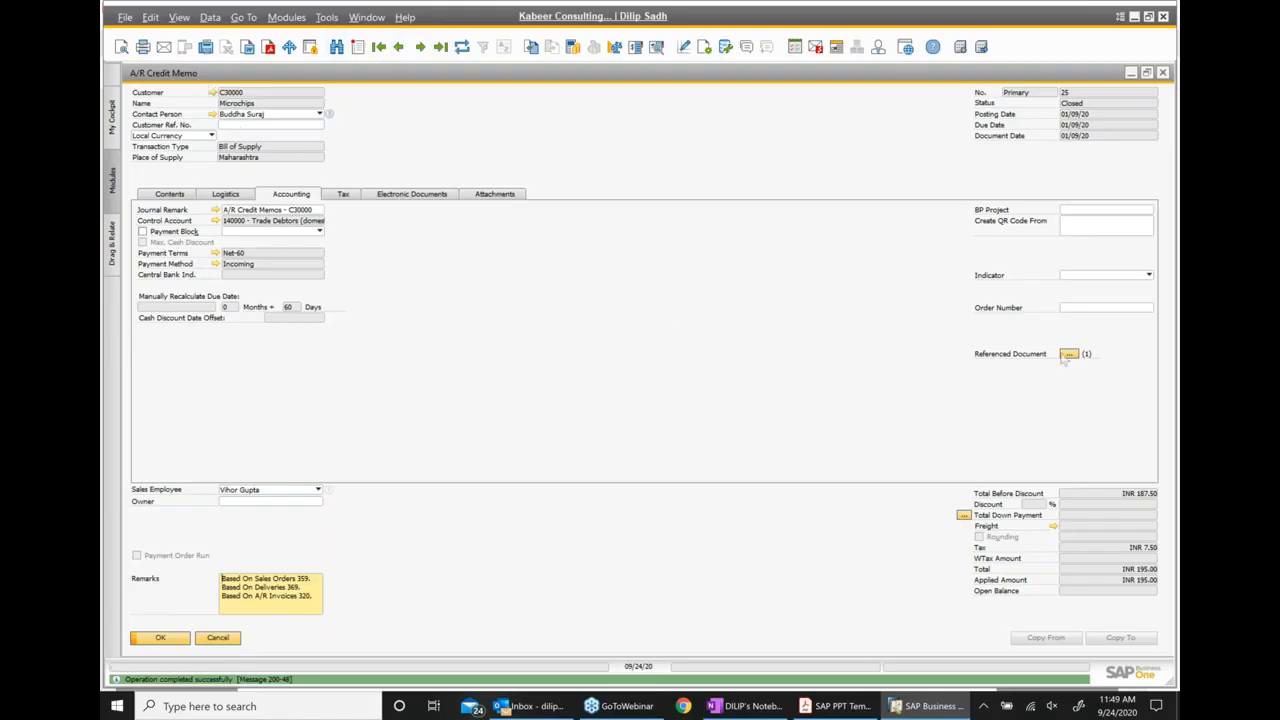
Open the credit memo's Relationship Map and move the A/R Credit Memo box lower to inspect its links
right_click(662, 299)
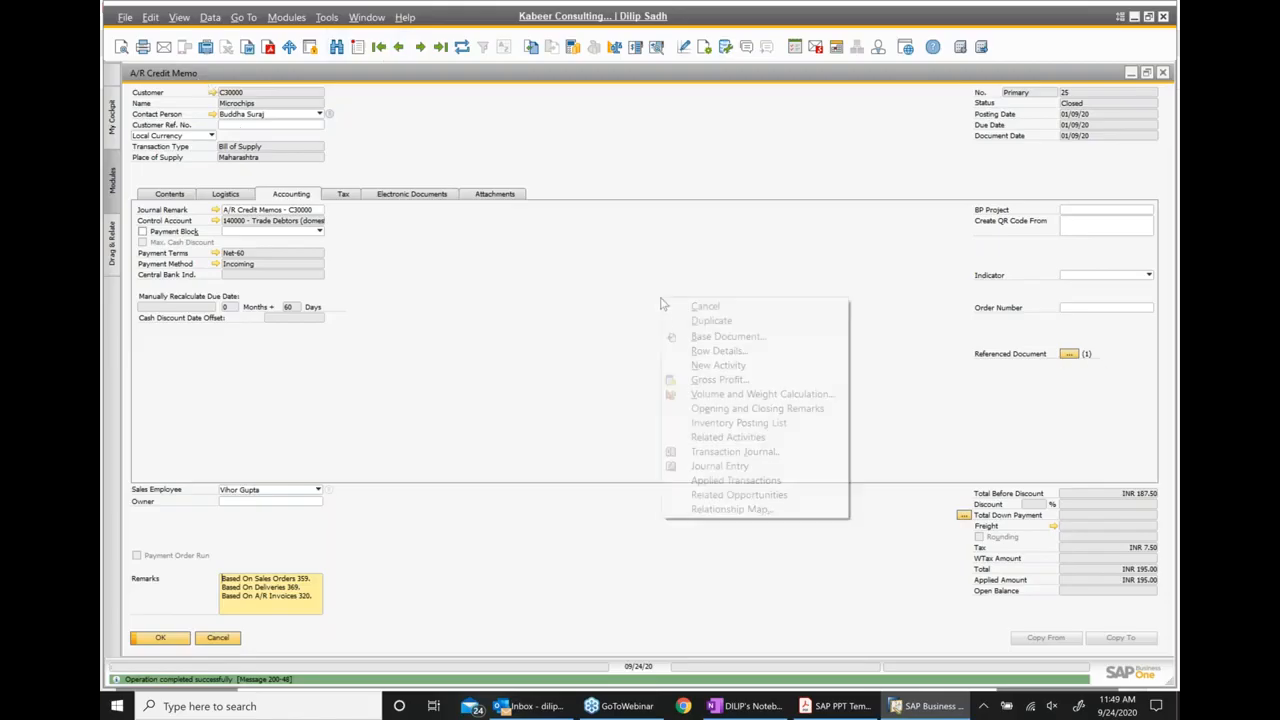
click(732, 509)
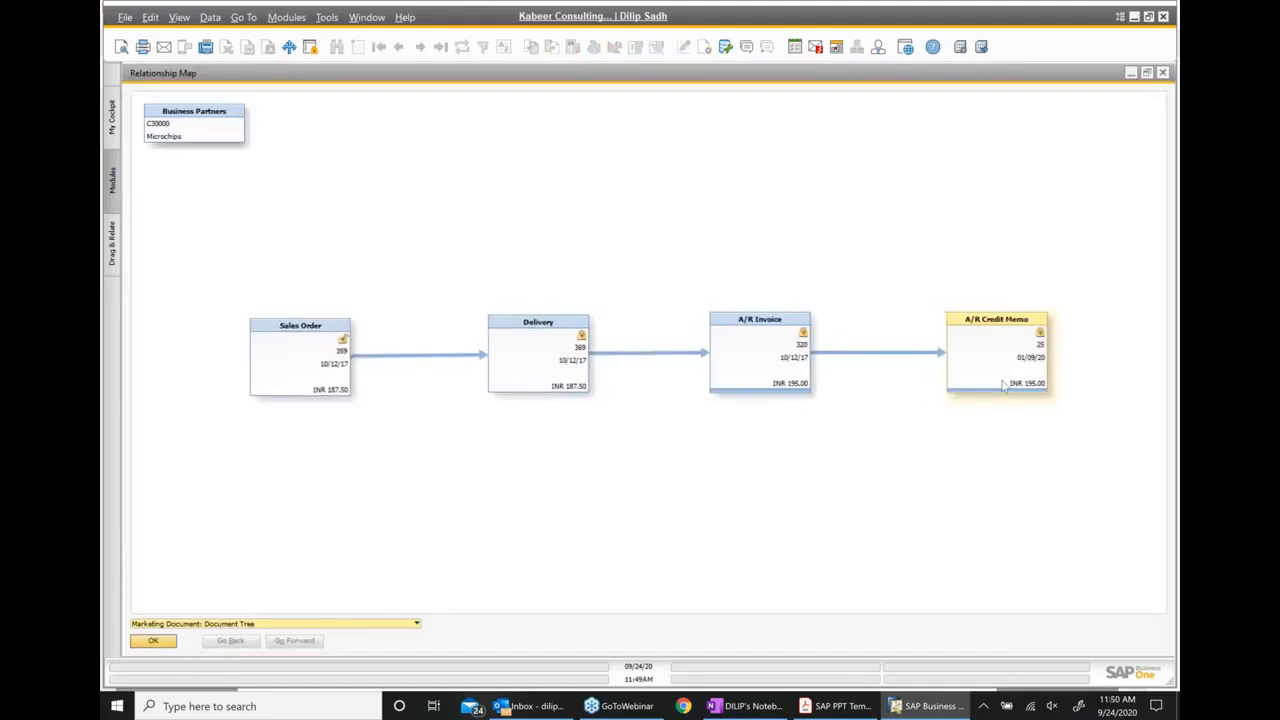
drag(1003, 387, 998, 455)
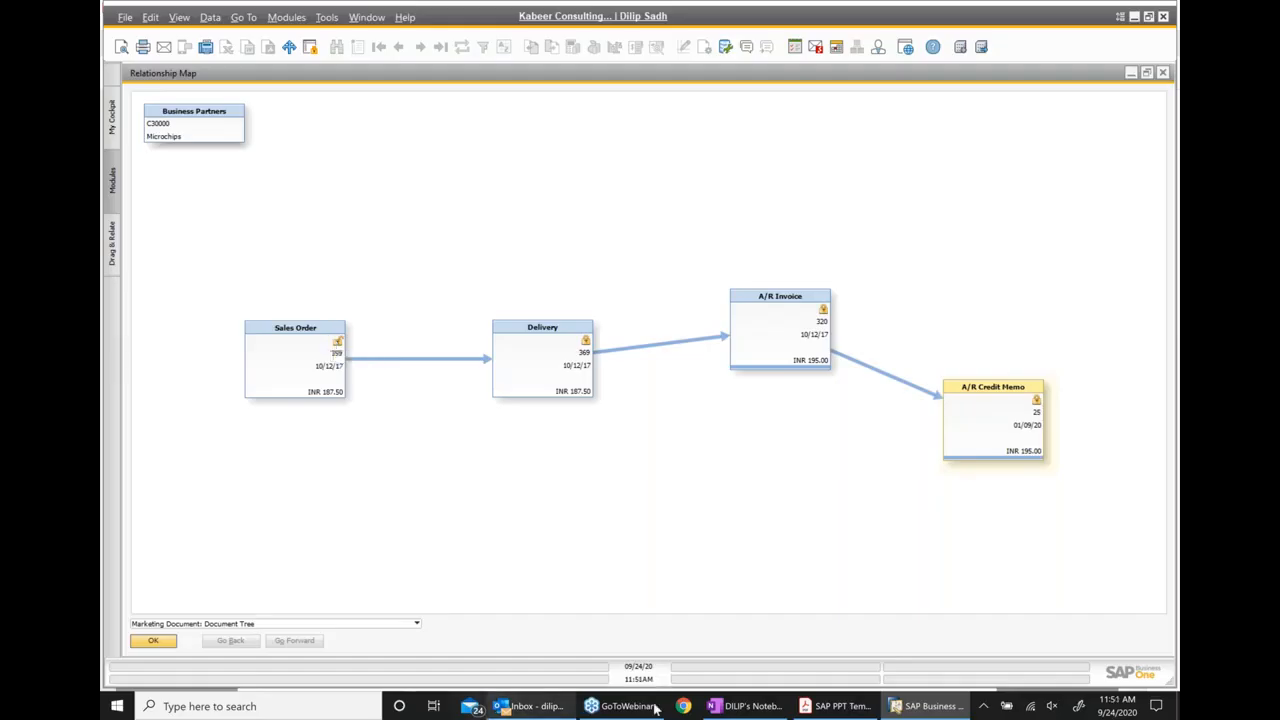
Switch to Acrobat Reader, compare the Reference an unrelated document slide with the SAP Relationship Map, and go to the Drag & Relate slide on page 62
mouse_move(835, 706)
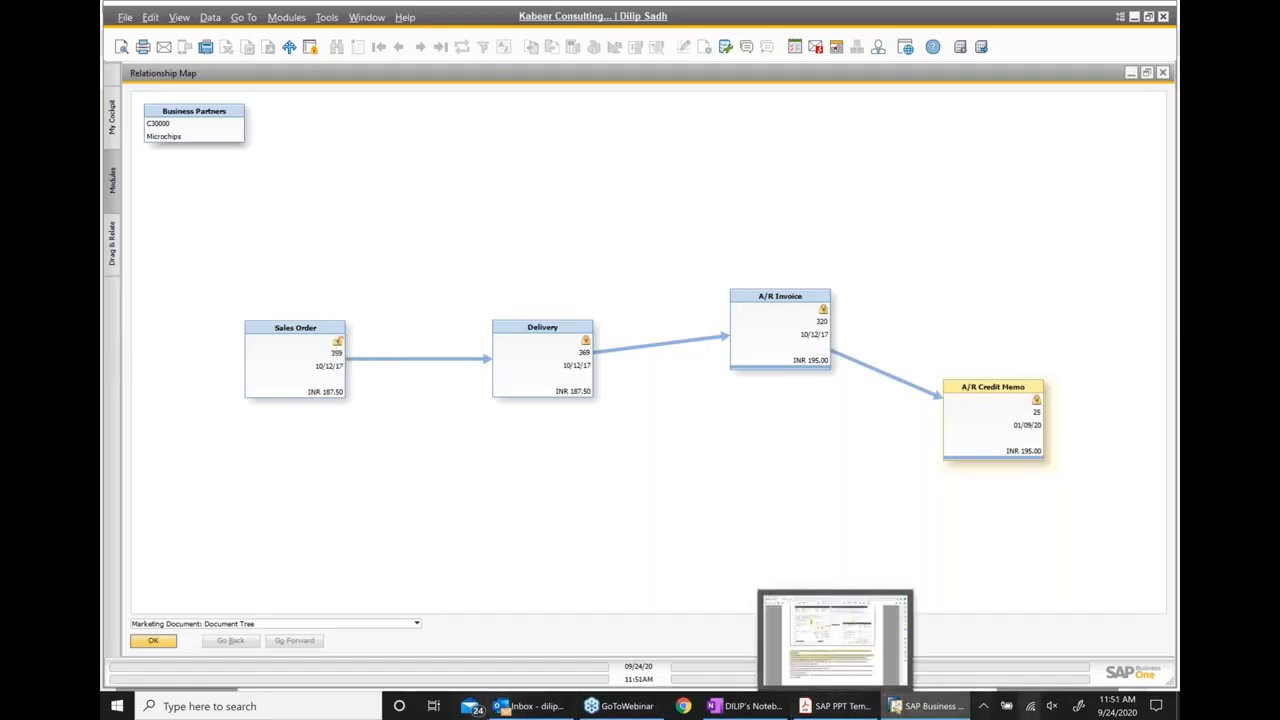
click(835, 706)
scroll(612, 412, up, 3)
scroll(389, 258, up, 1)
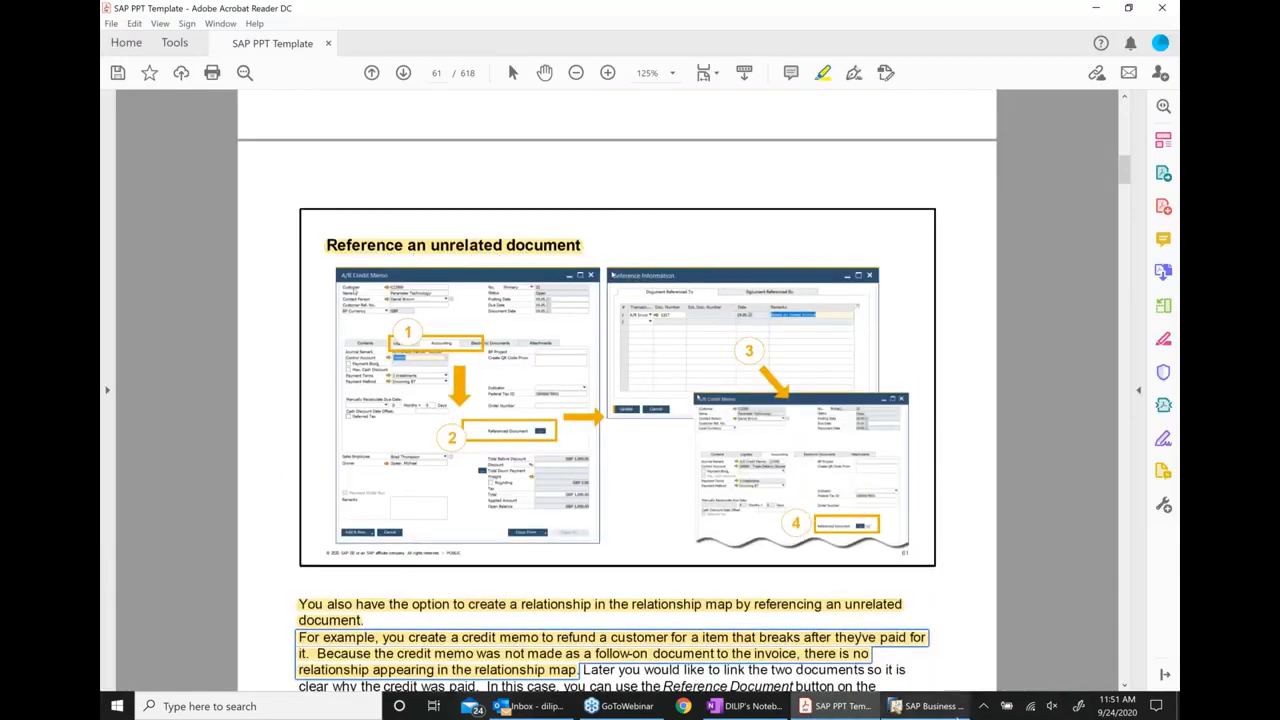
mouse_move(930, 706)
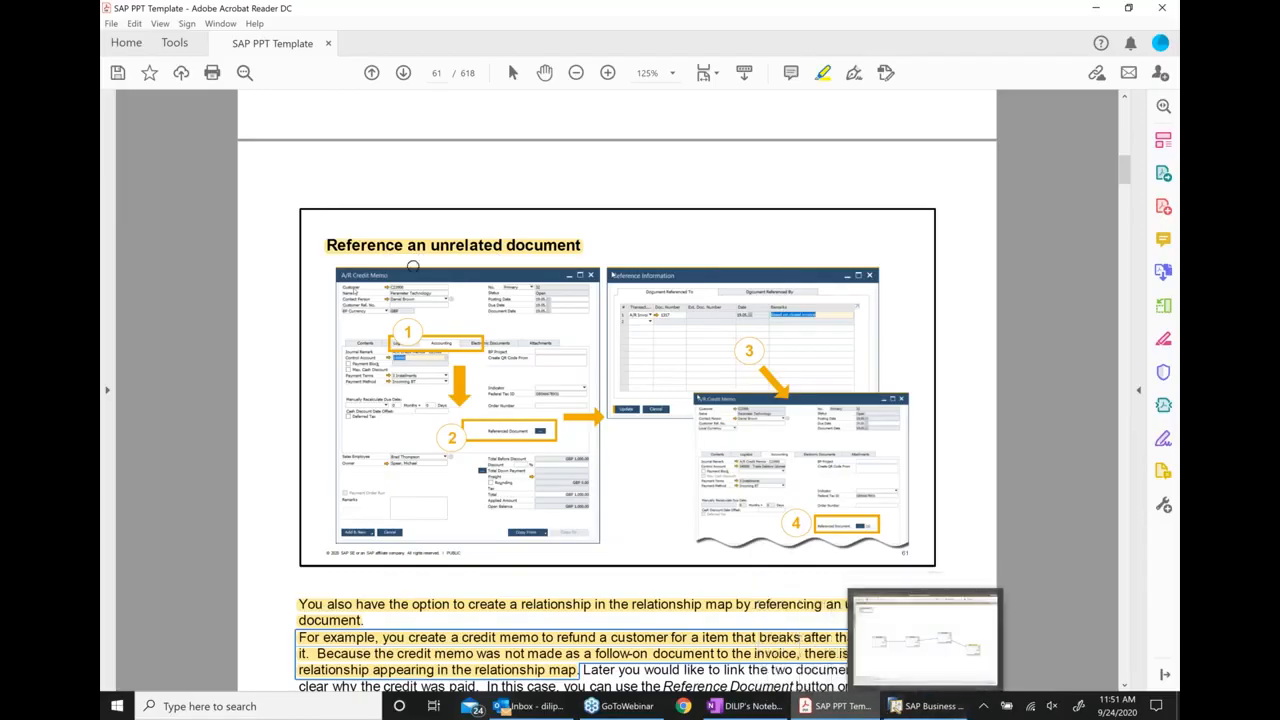
click(930, 706)
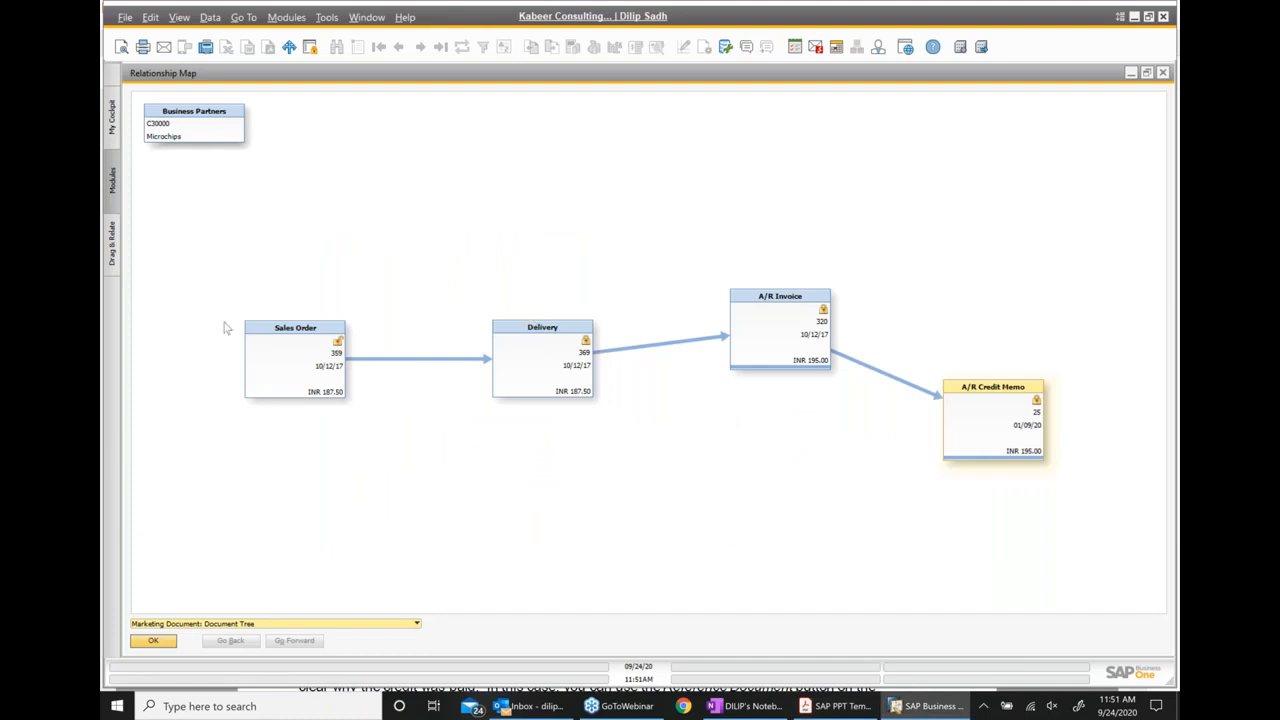
click(840, 706)
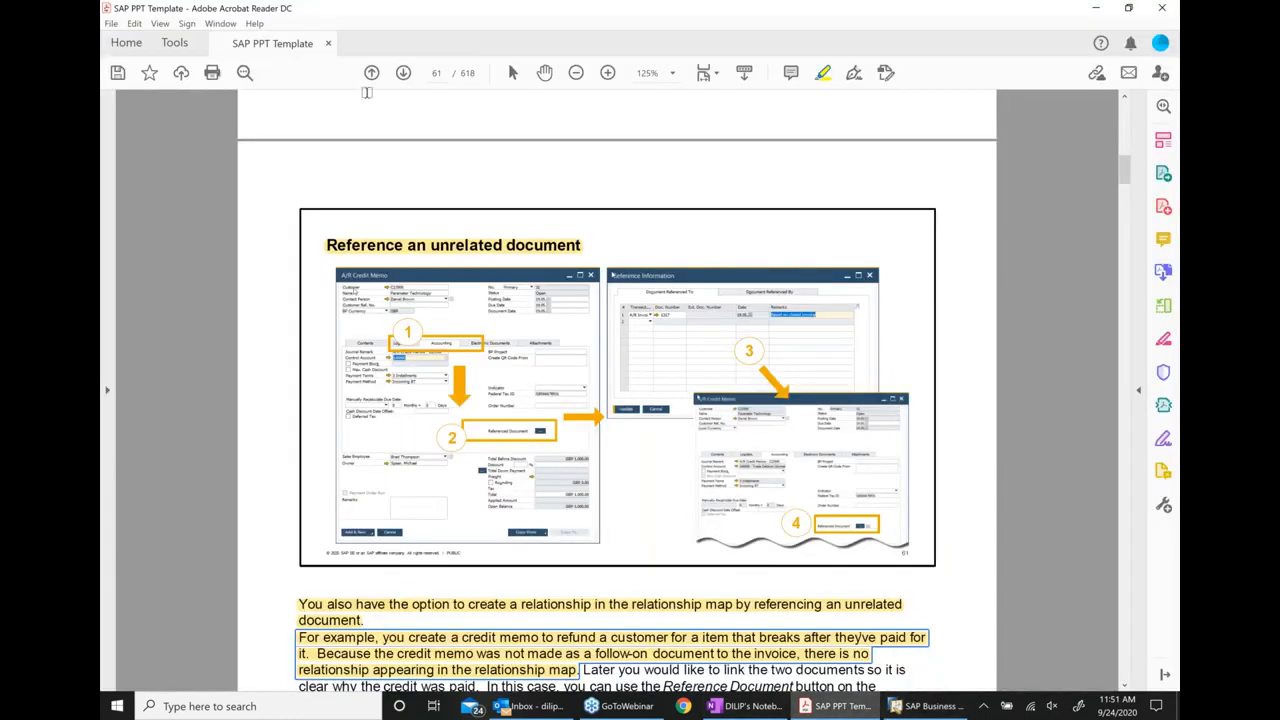
click(406, 75)
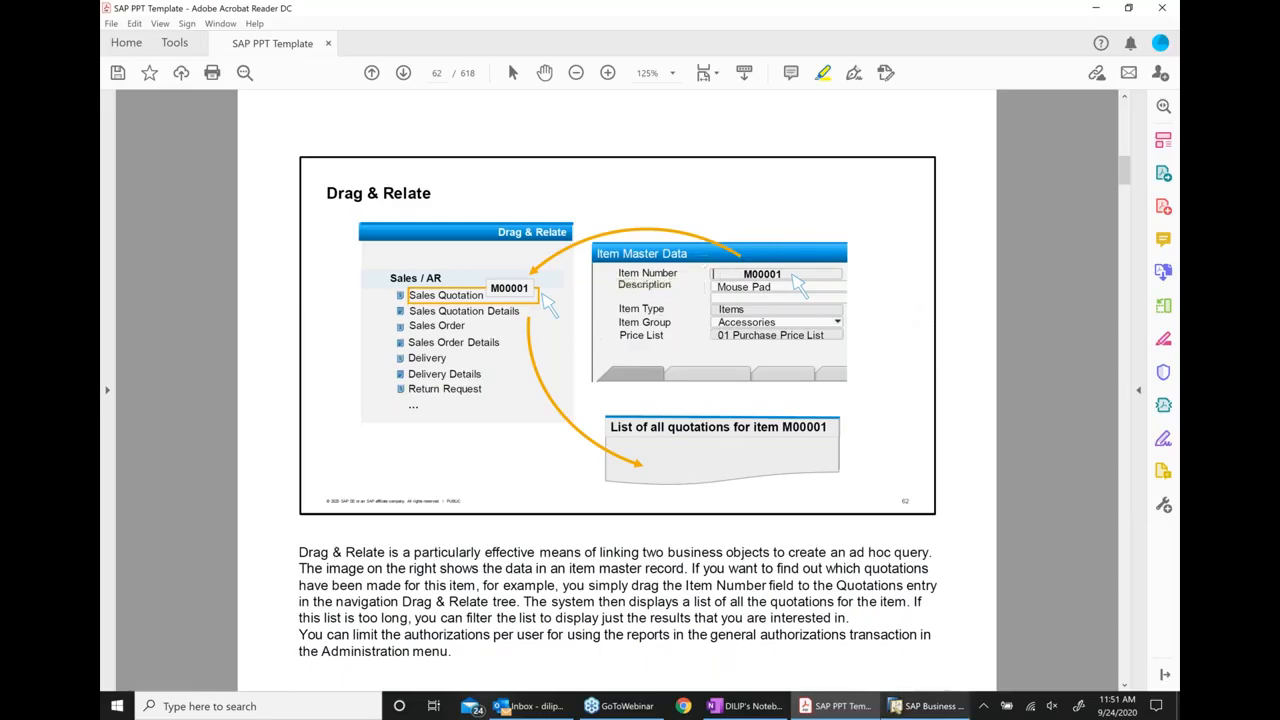
Switch back to SAP Business One, view the A/R credit memo's Inventory Posting List, and close the open document windows
click(925, 708)
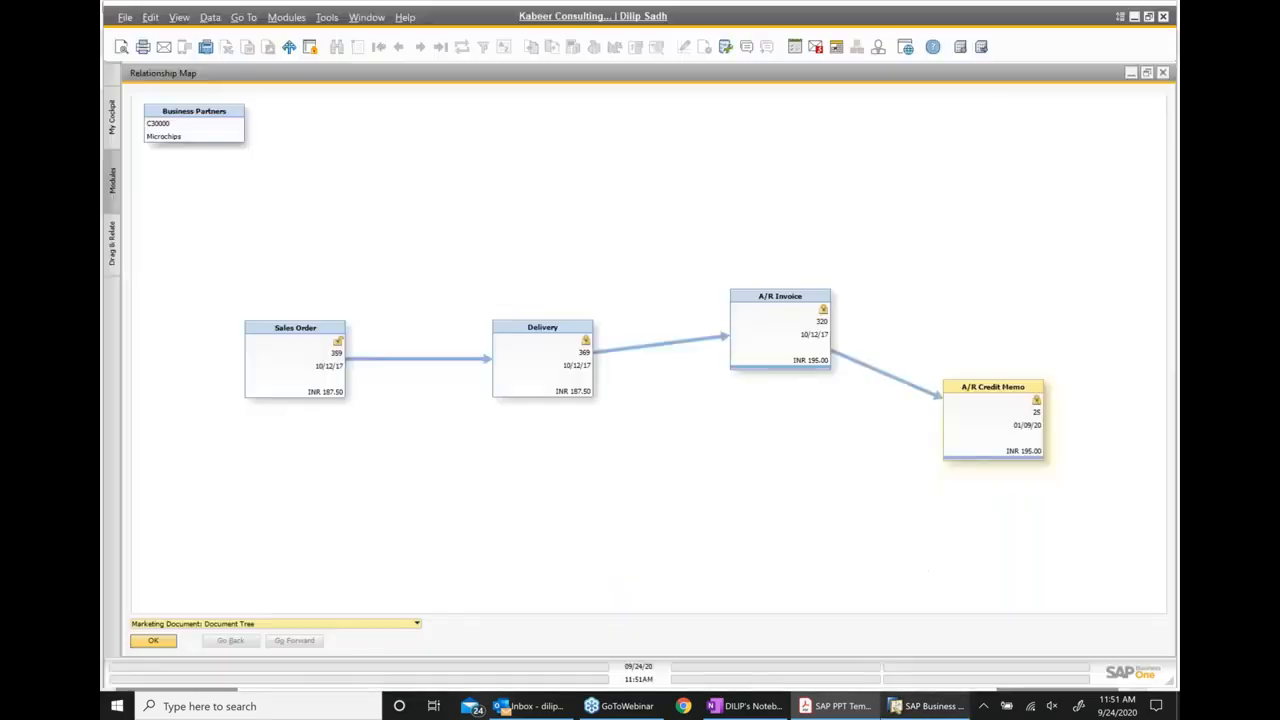
click(1163, 75)
right_click(650, 195)
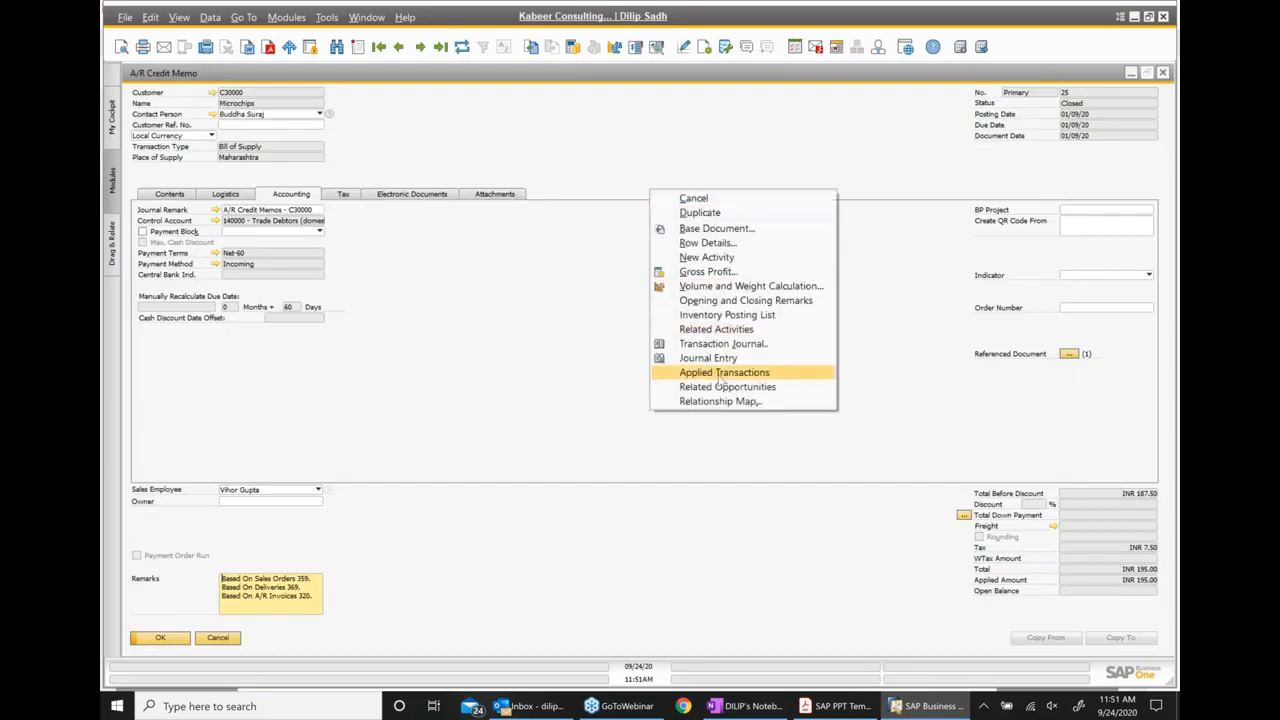
click(722, 316)
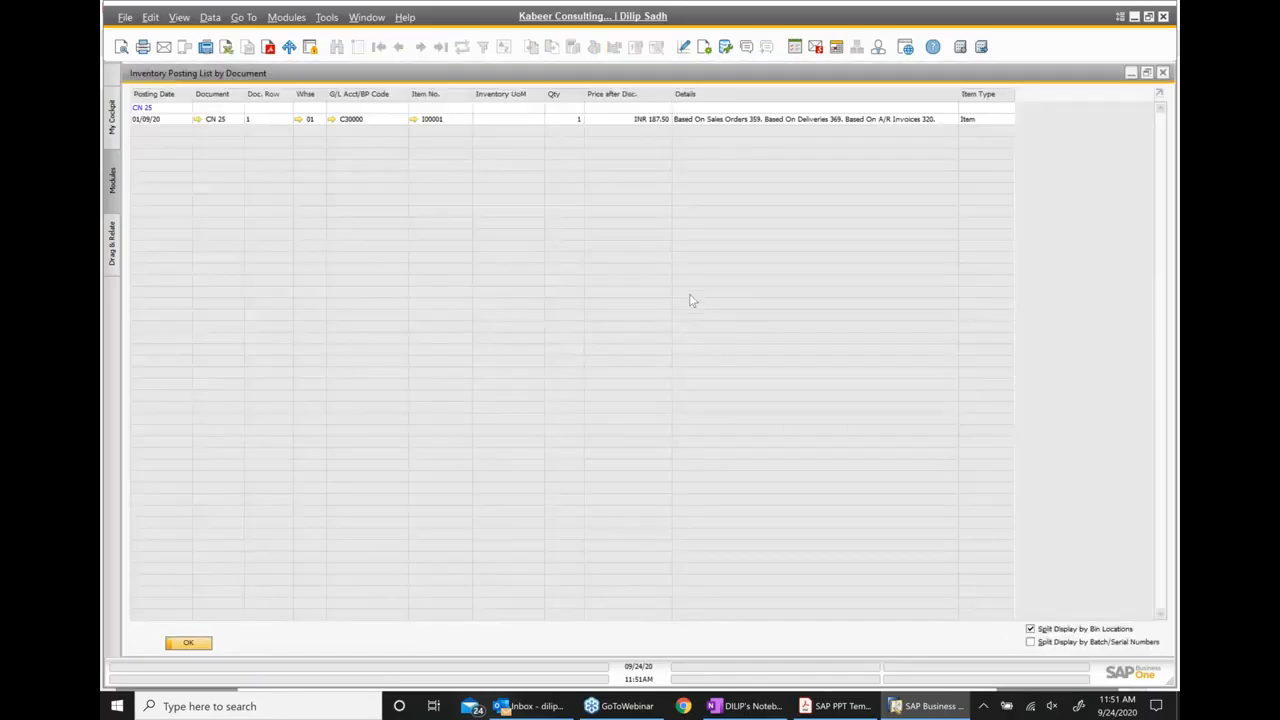
click(1162, 76)
click(1158, 75)
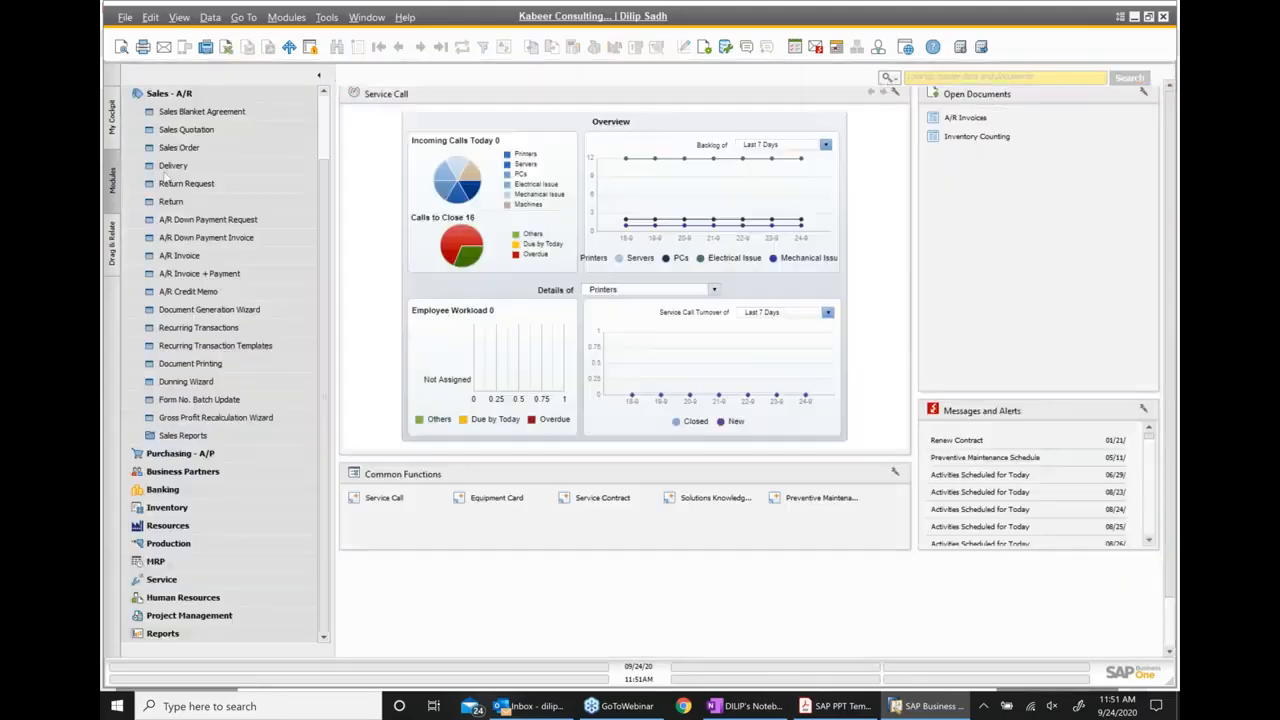
Open the last record in Item Master Data, Z00001, view its Inventory Status report, and close both windows
click(152, 96)
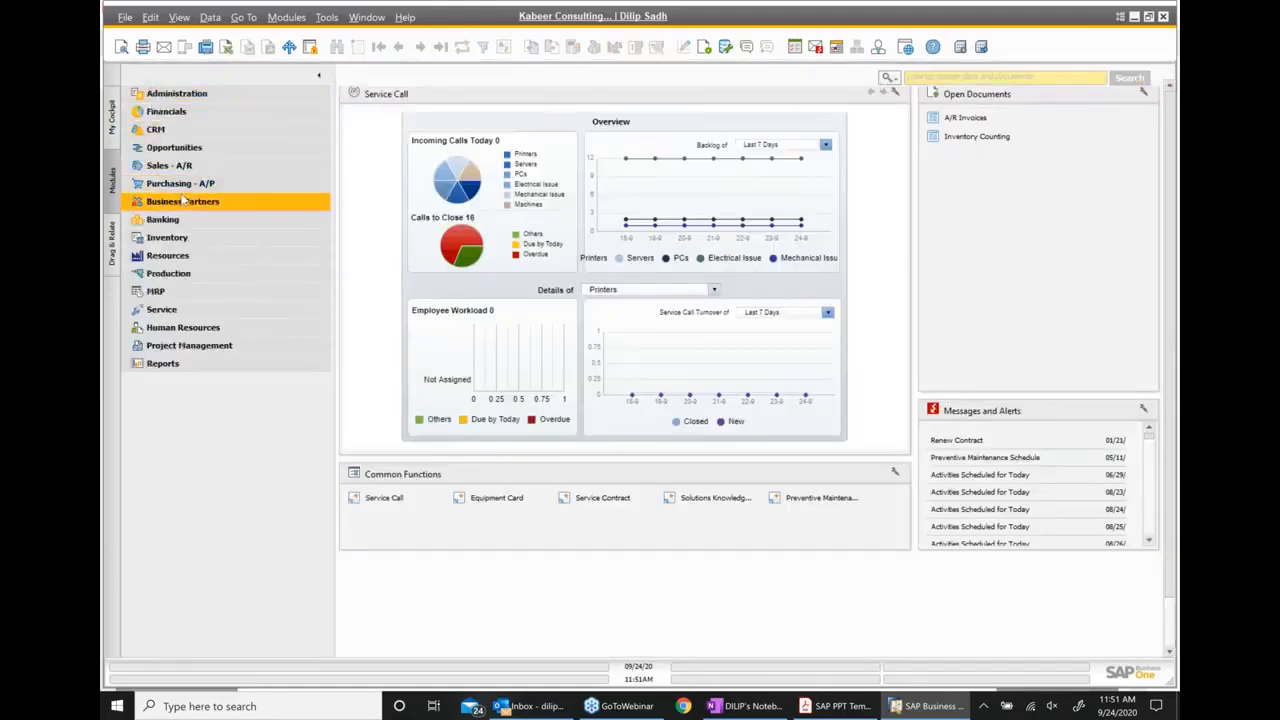
click(167, 238)
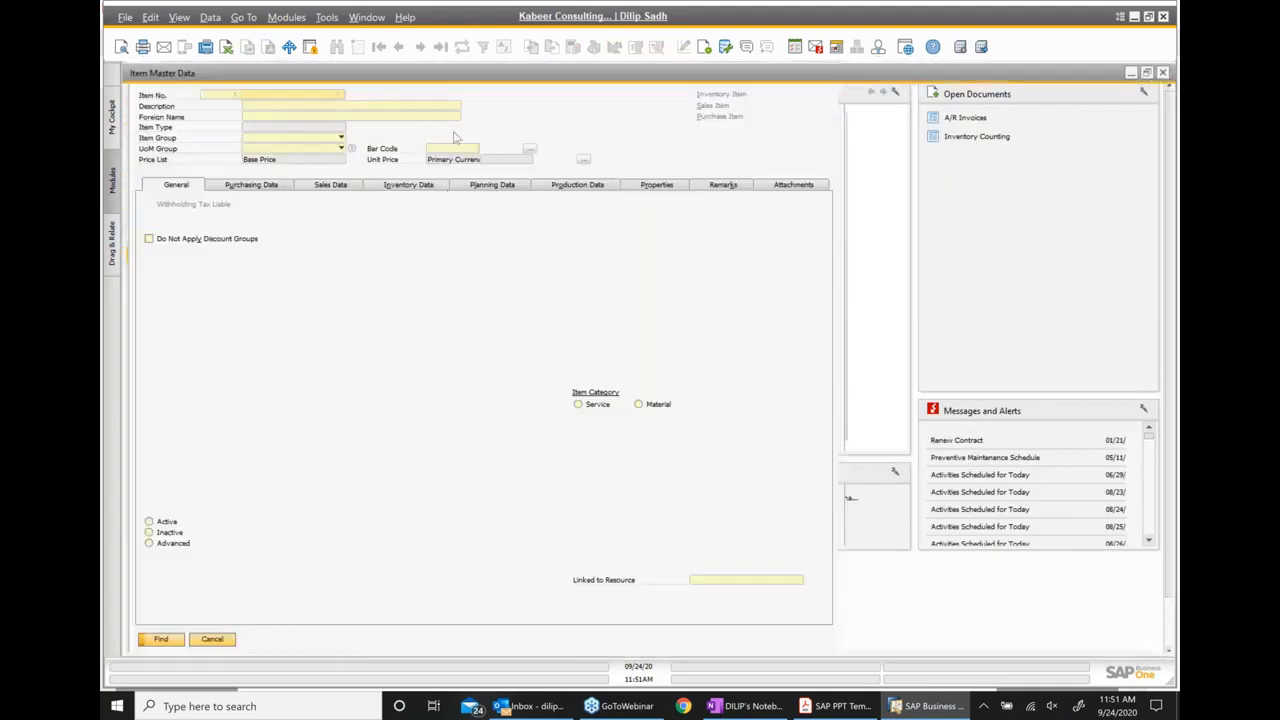
click(400, 48)
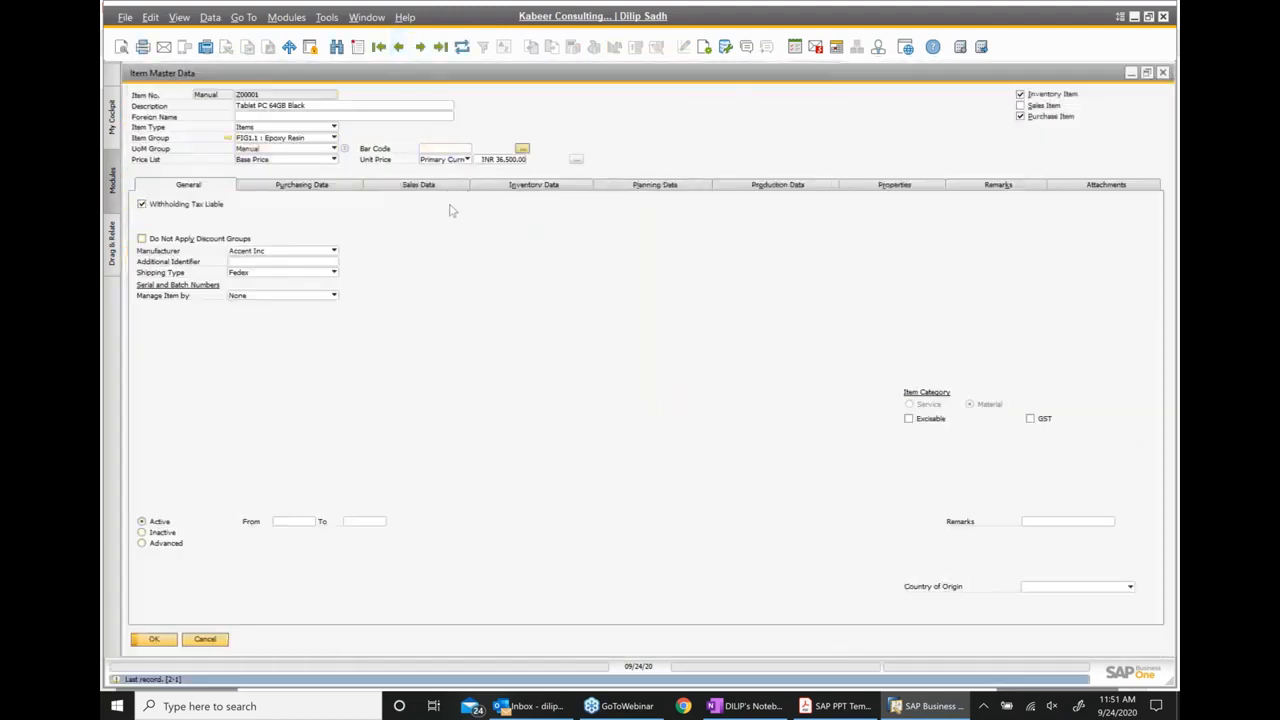
right_click(481, 260)
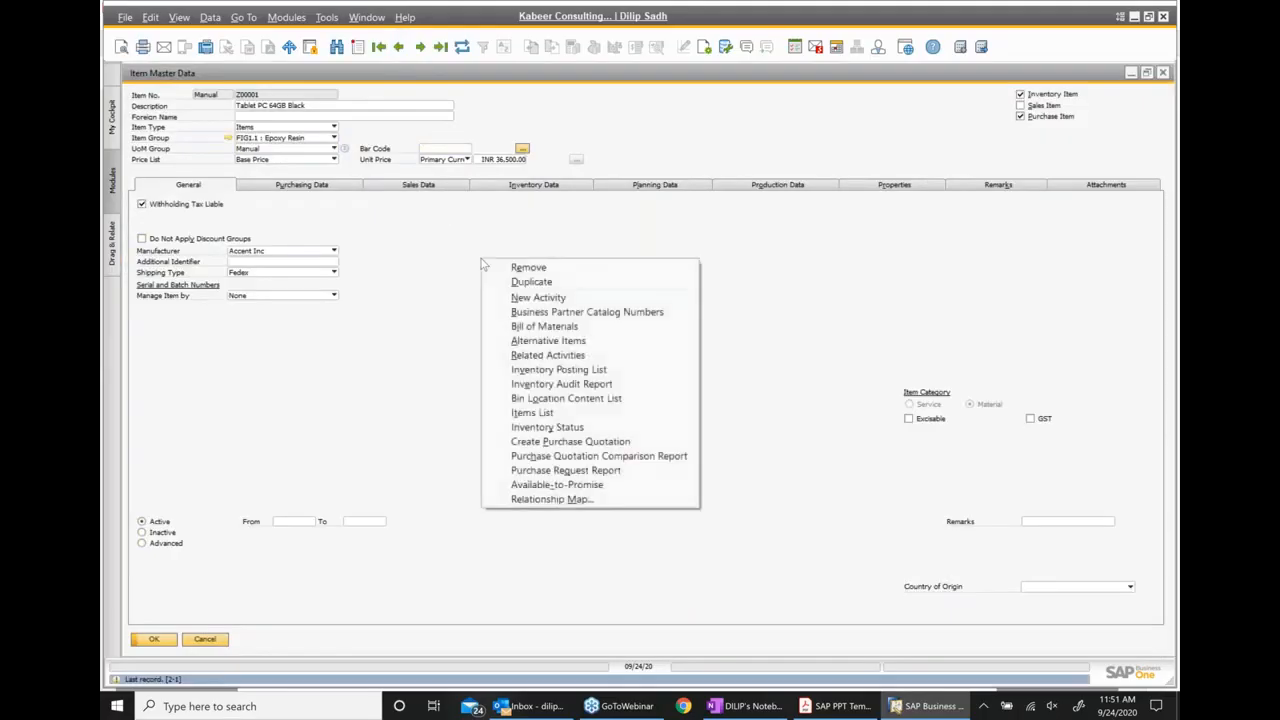
click(560, 432)
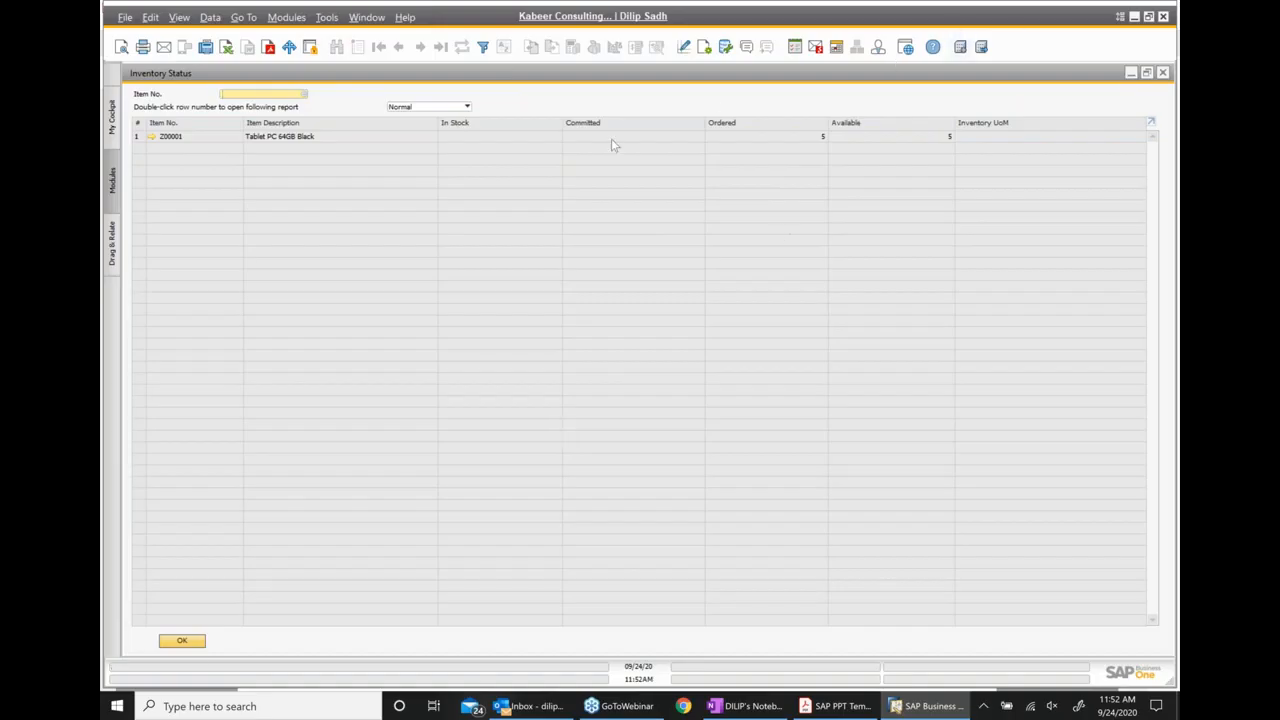
click(1162, 72)
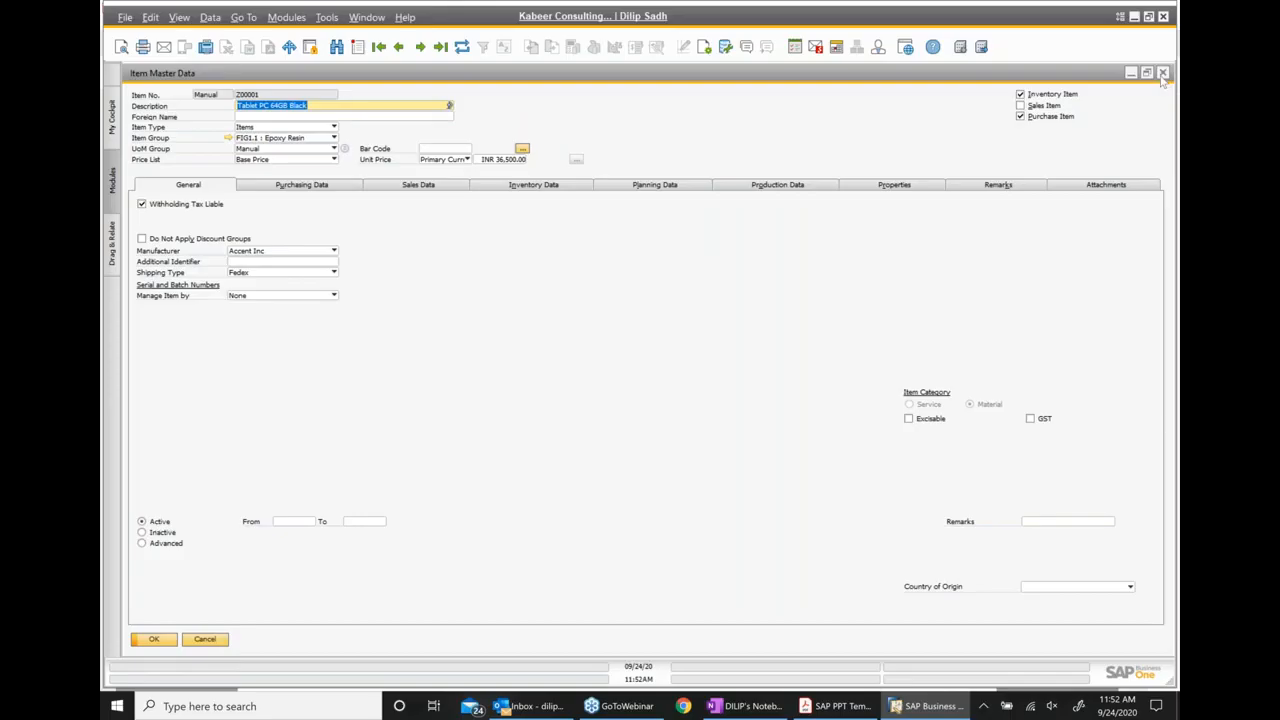
click(1162, 72)
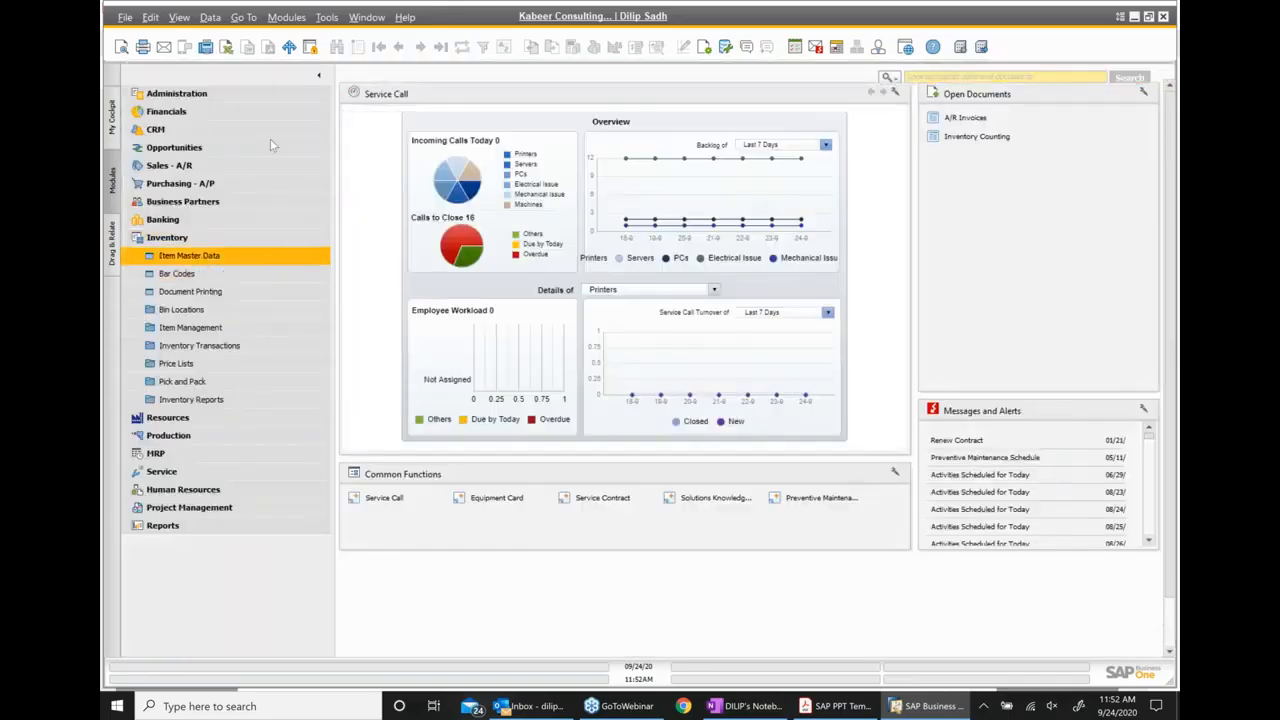
Find item A00001, J.B. Officeprint 1420, in Item Master Data using the wildcard * and open its Inventory Status report
text(*)
key(Return)
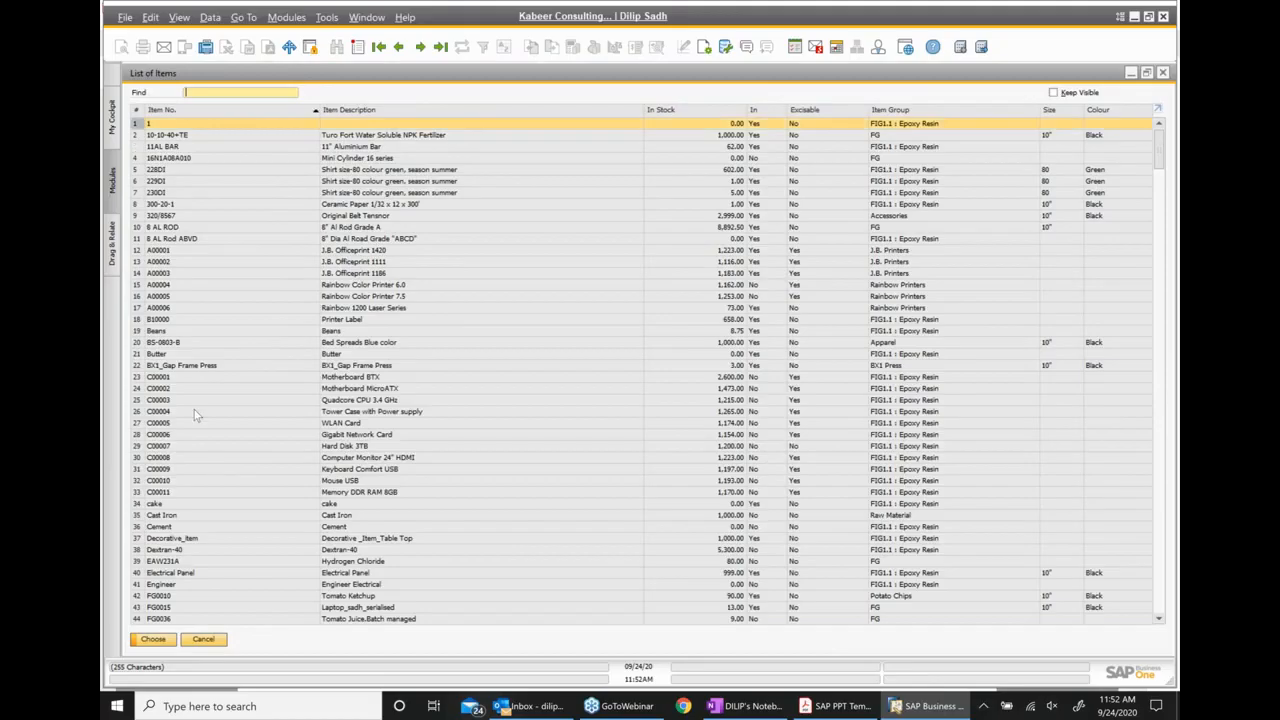
click(350, 252)
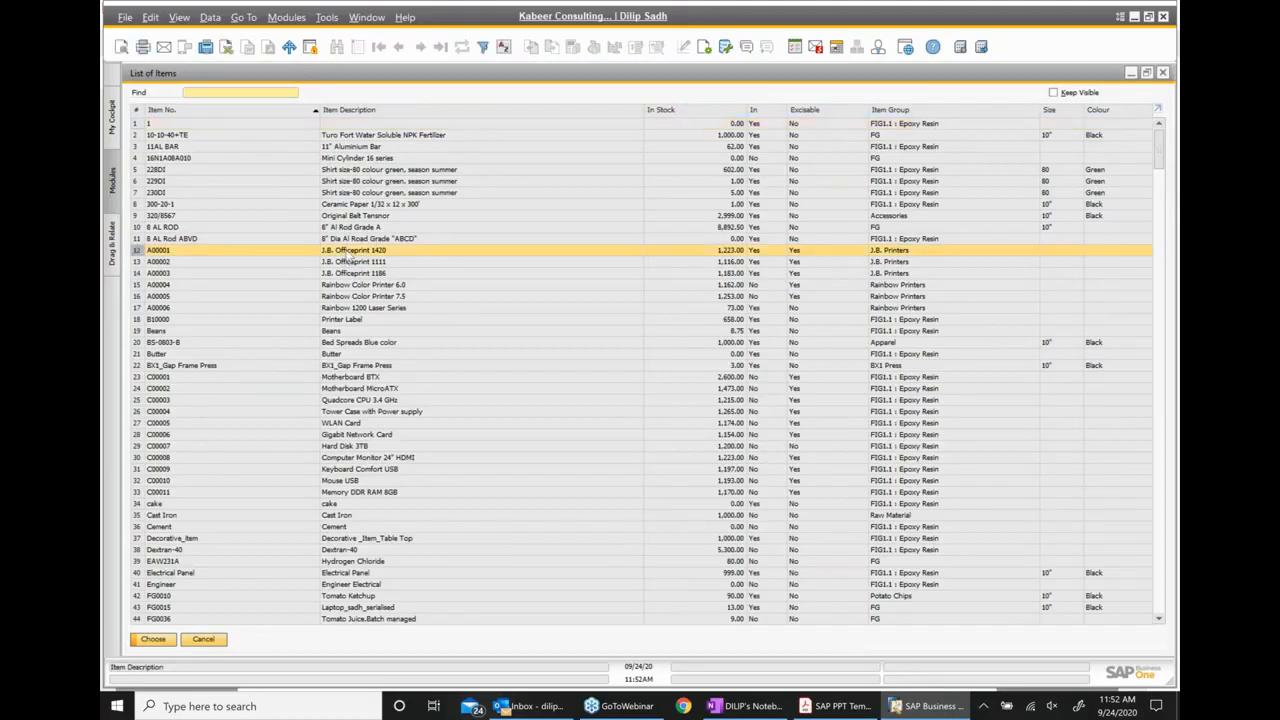
double_click(350, 257)
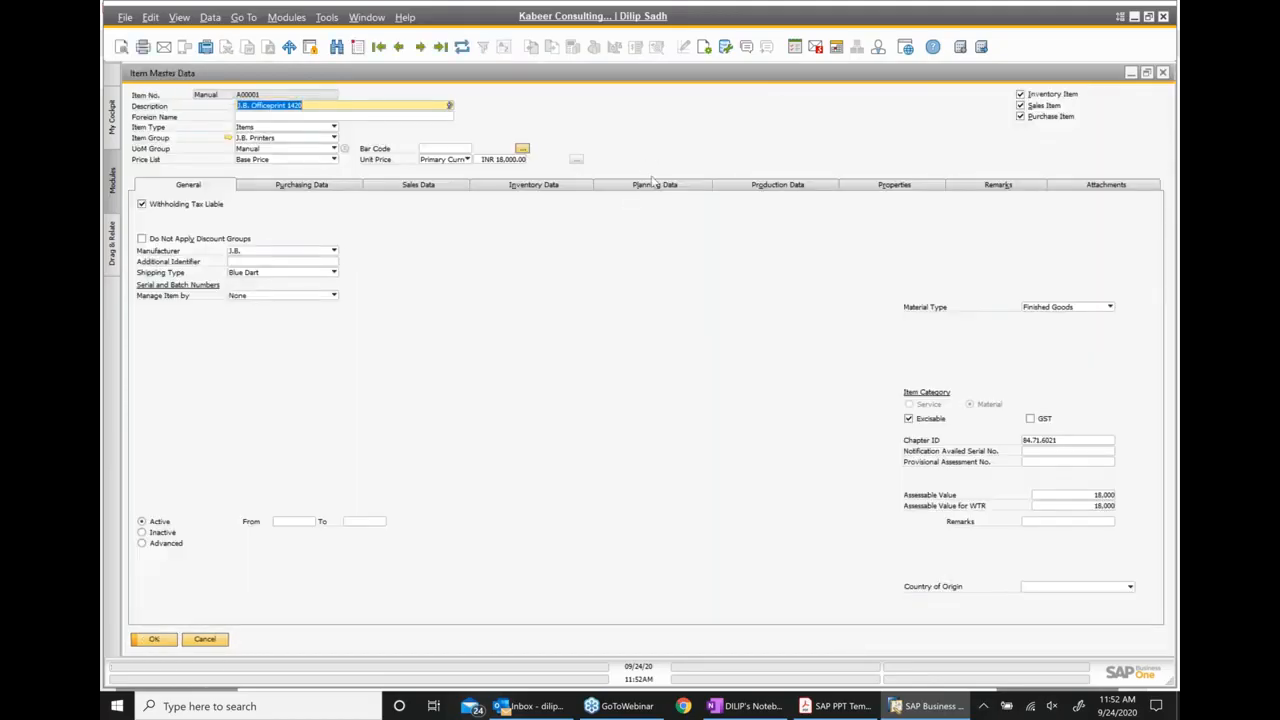
right_click(664, 254)
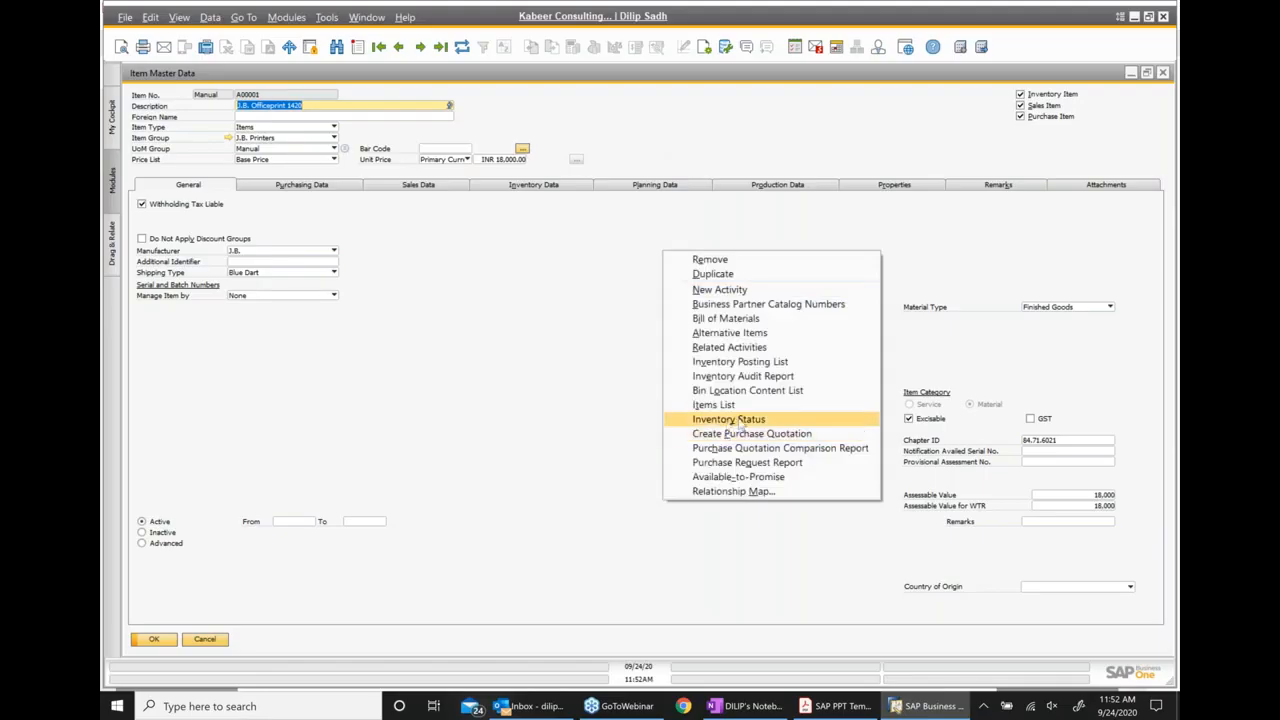
click(741, 424)
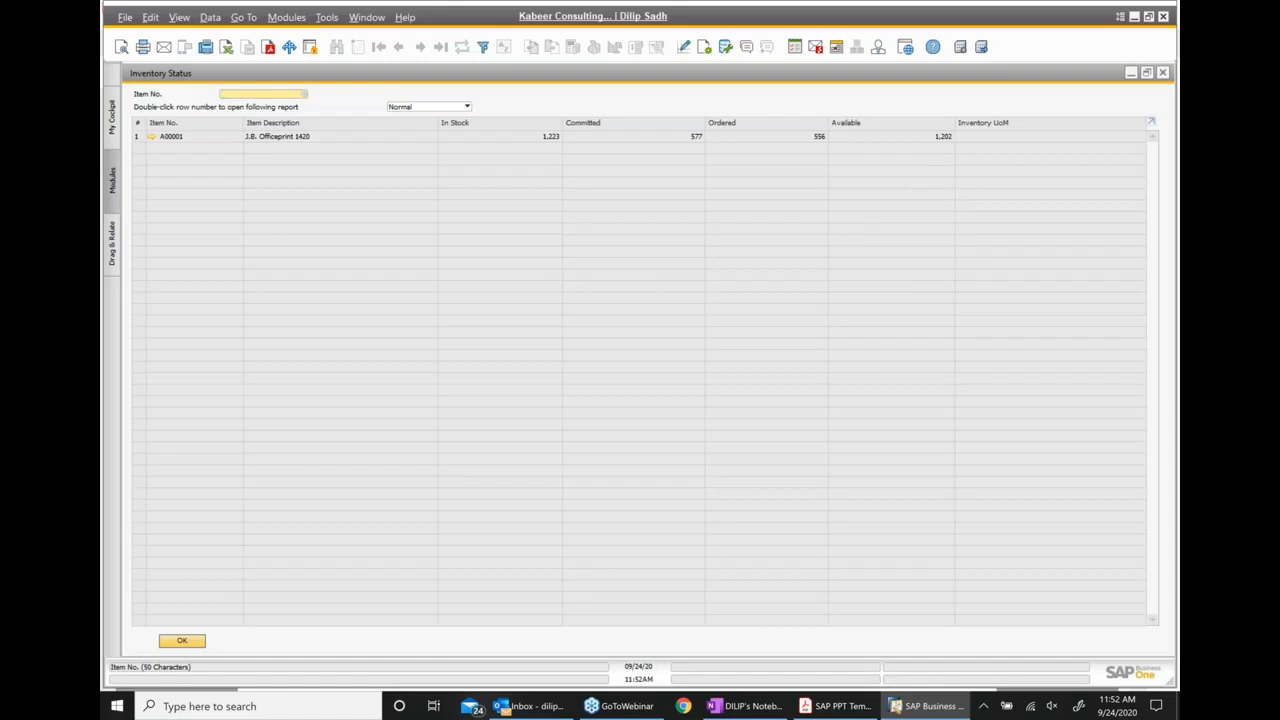
Switch to the PDF's Summary slide on page 63 and highlight the key points on master data productivity, business partner types, and common document structure
click(865, 712)
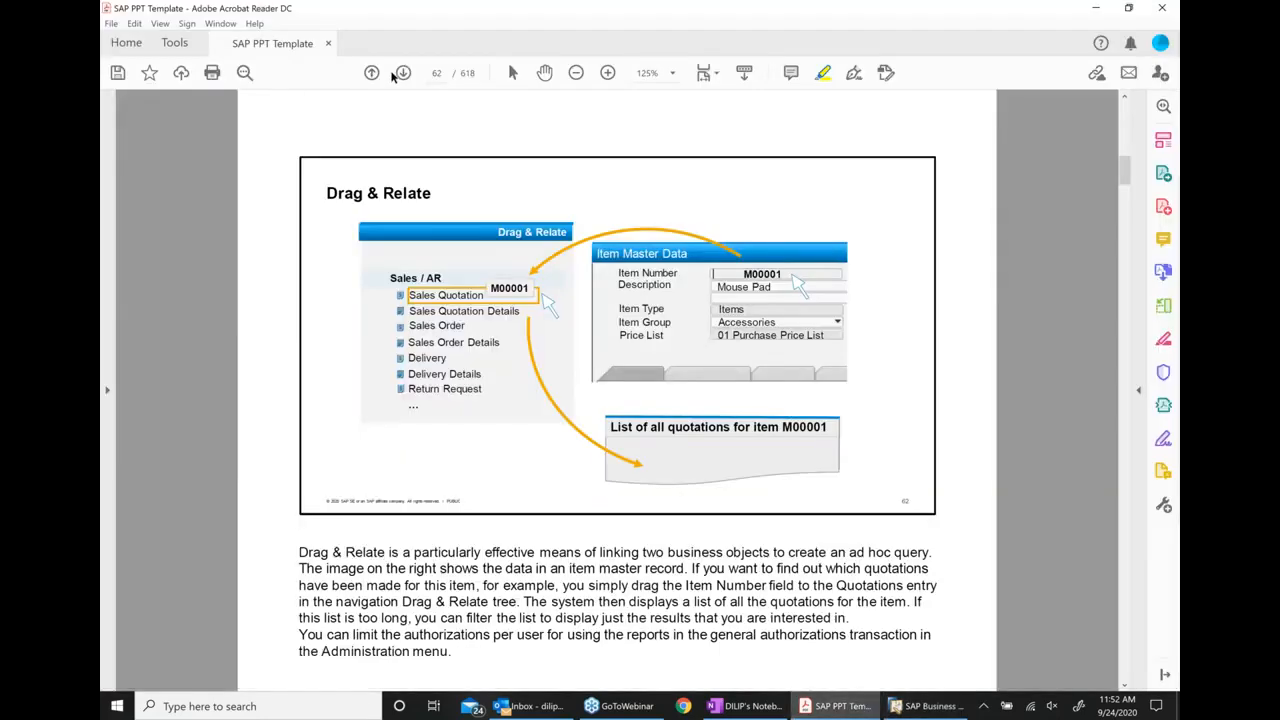
click(403, 76)
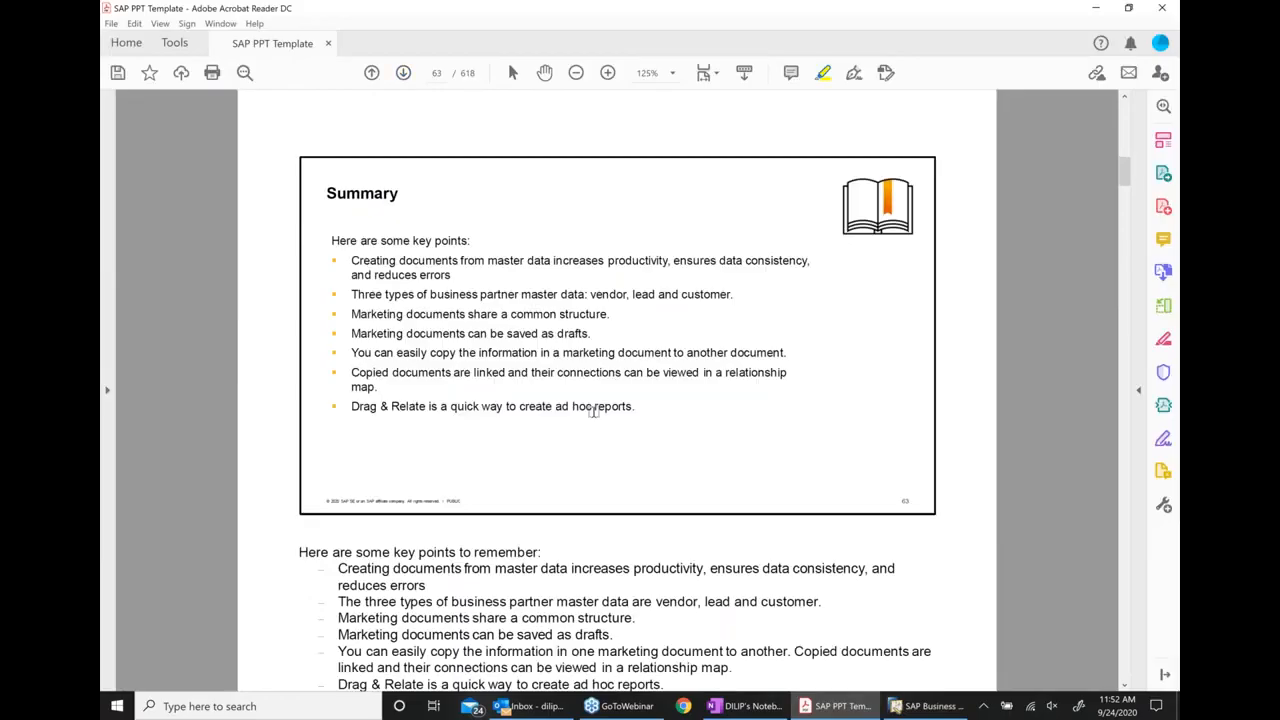
drag(458, 264, 668, 266)
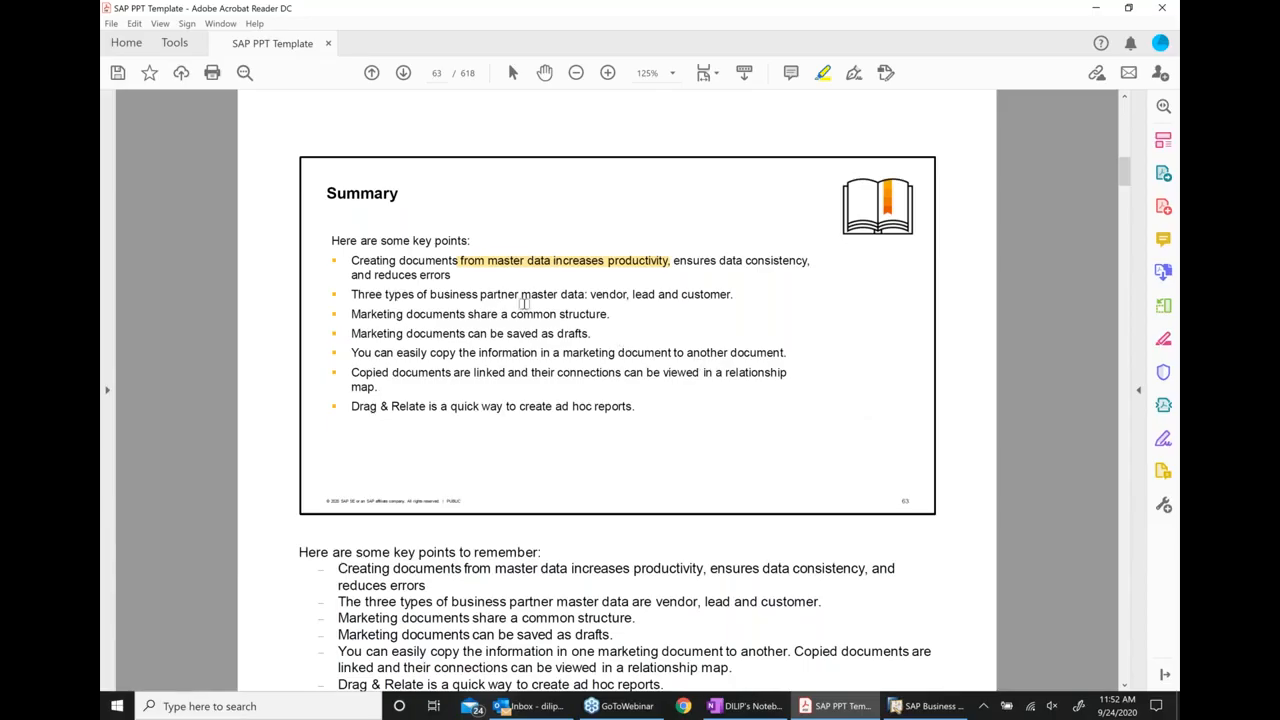
drag(440, 294, 740, 305)
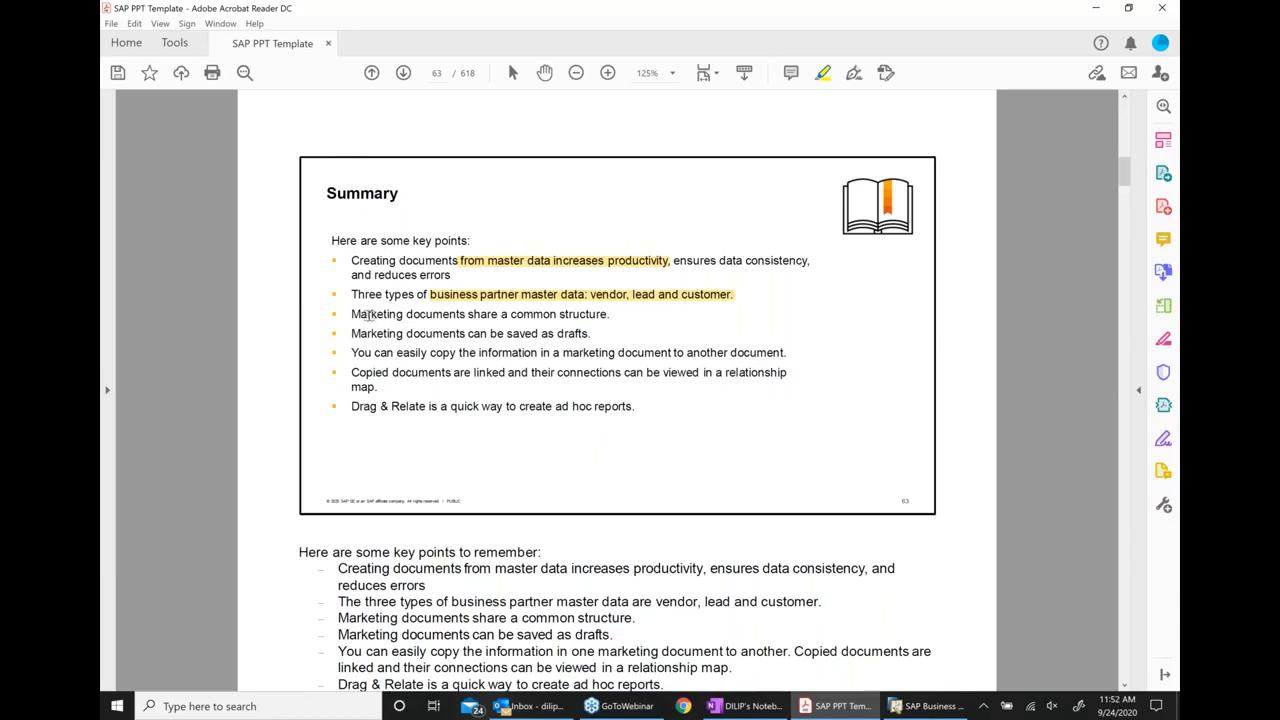
drag(352, 314, 618, 315)
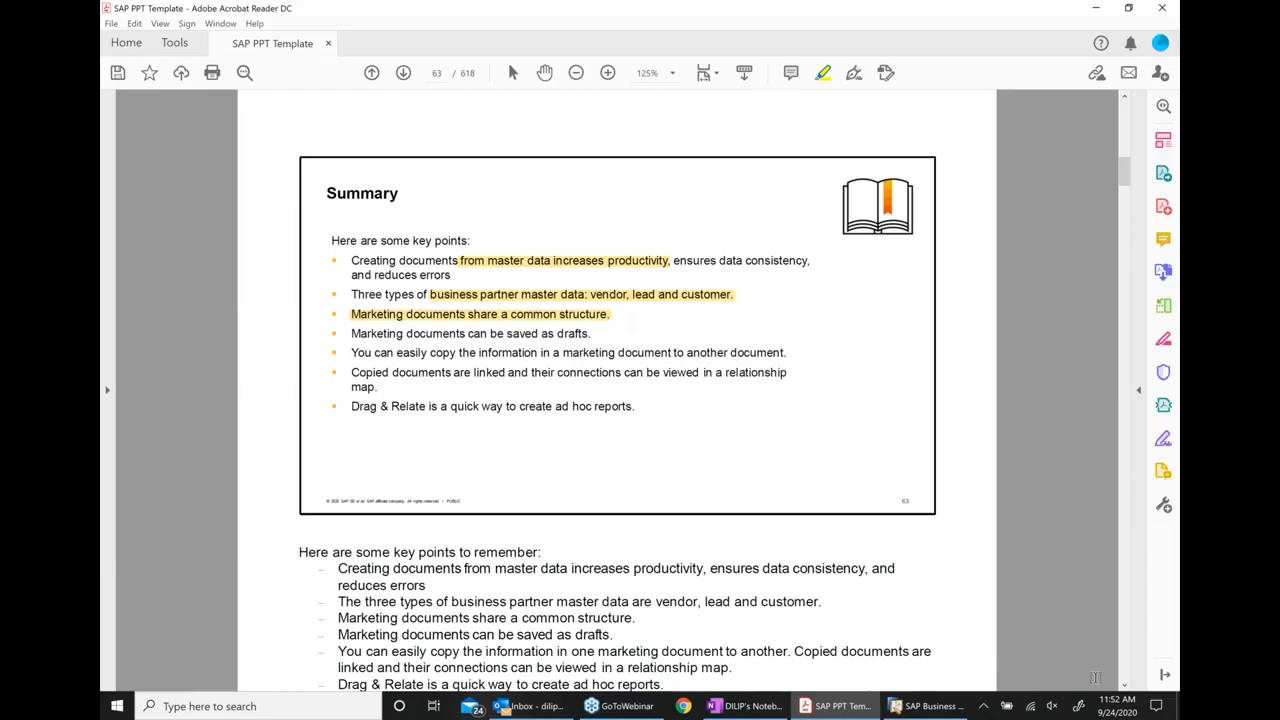